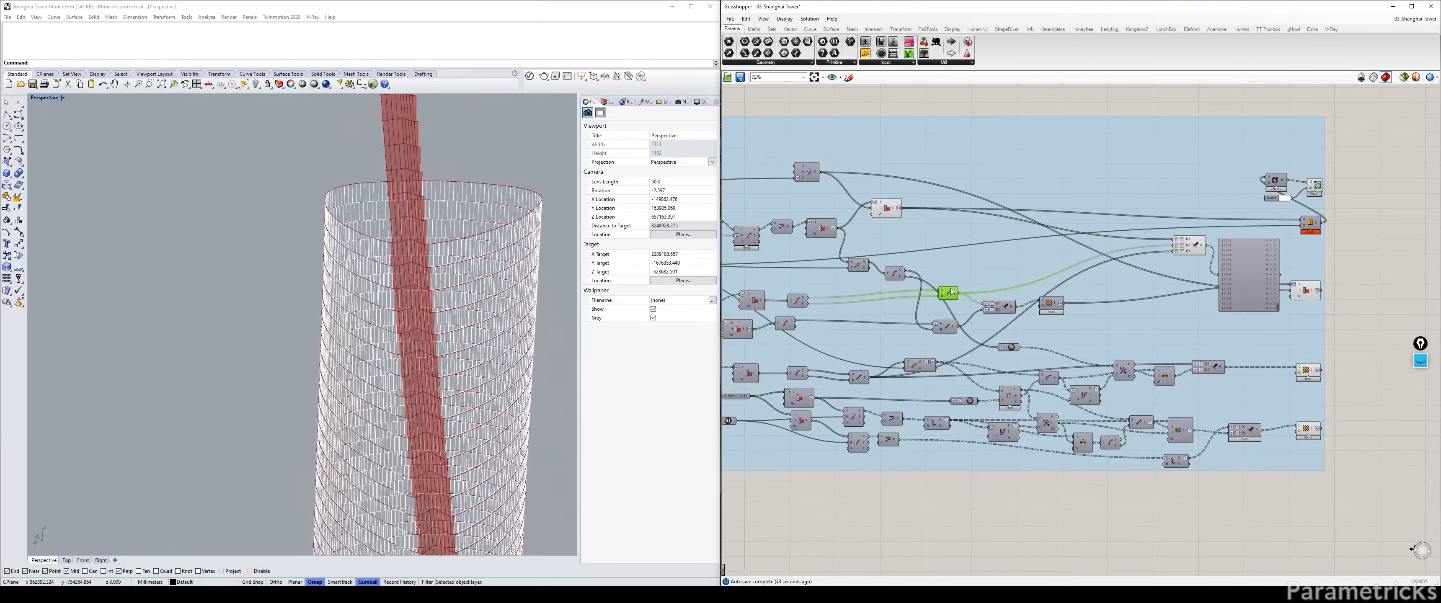
Step: Toggle the preview of the selected Line component to compare its curves on the tower
key("ctrl+q")
key("ctrl+q")
key("ctrl+q")
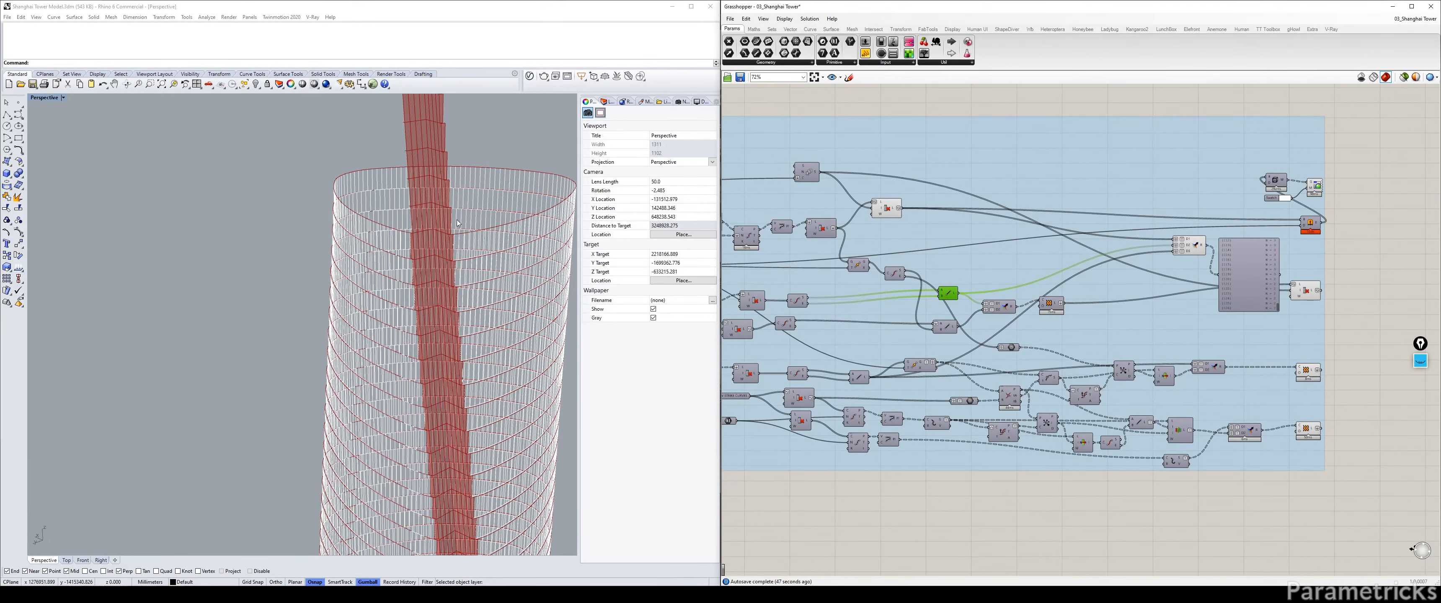
right_click_drag(408, 129, 426, 149)
Step: Move the three-input merge component and the large component it feeds out of the blue group into empty canvas
right_click_drag(1243, 261, 1064, 239)
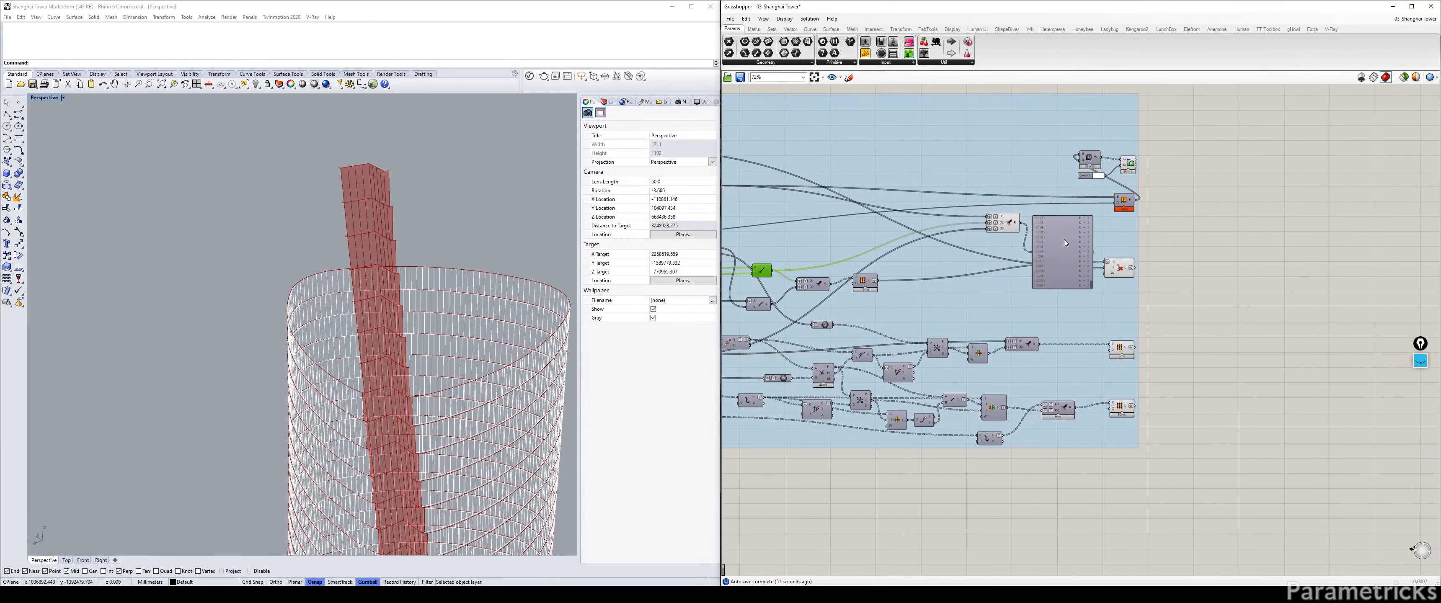
left_click_drag(1064, 239, 1281, 225)
left_click_drag(1010, 227, 1196, 232)
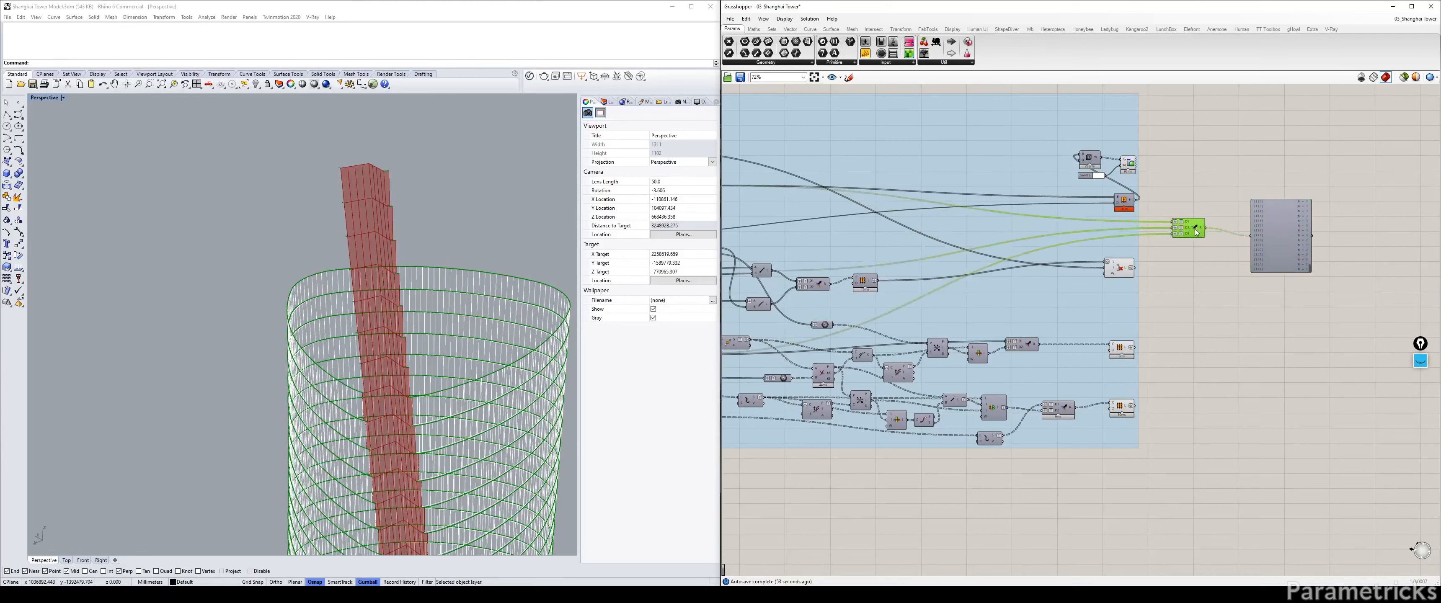
Step: Add a Curve parameter inside the blue group ahead of the merge component and feed it from the Cull Index output
double_click(1204, 276)
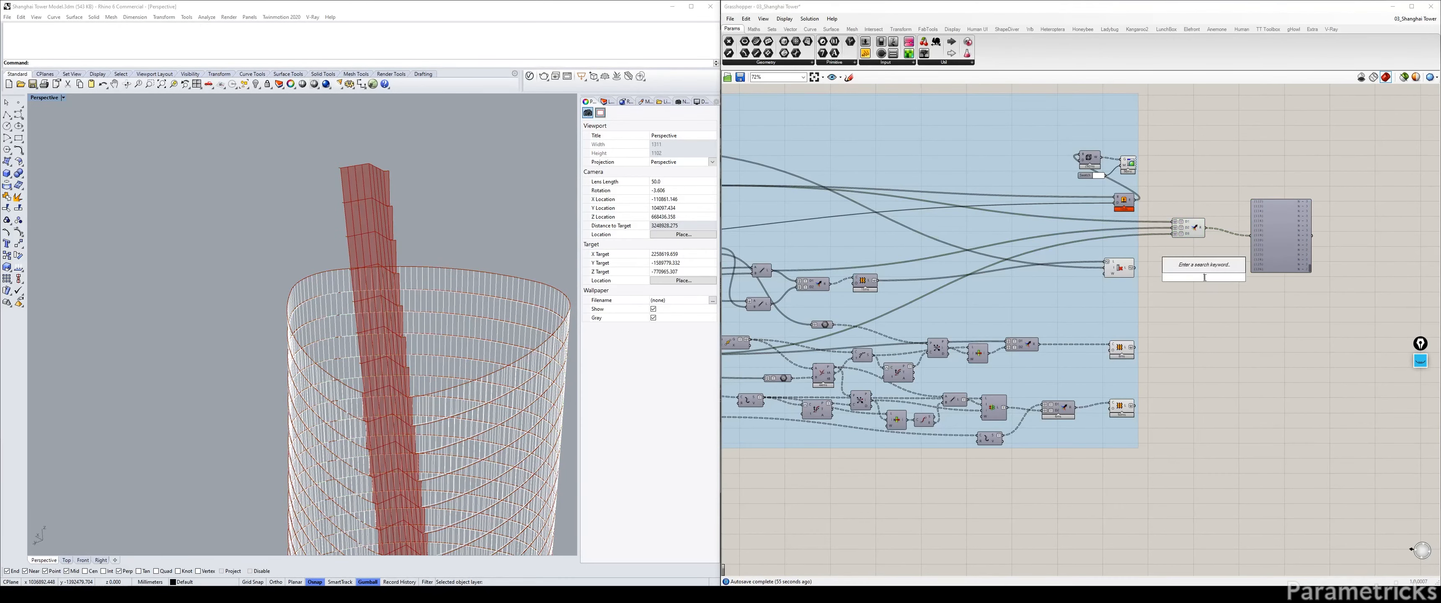
type("crv")
left_click(1183, 255)
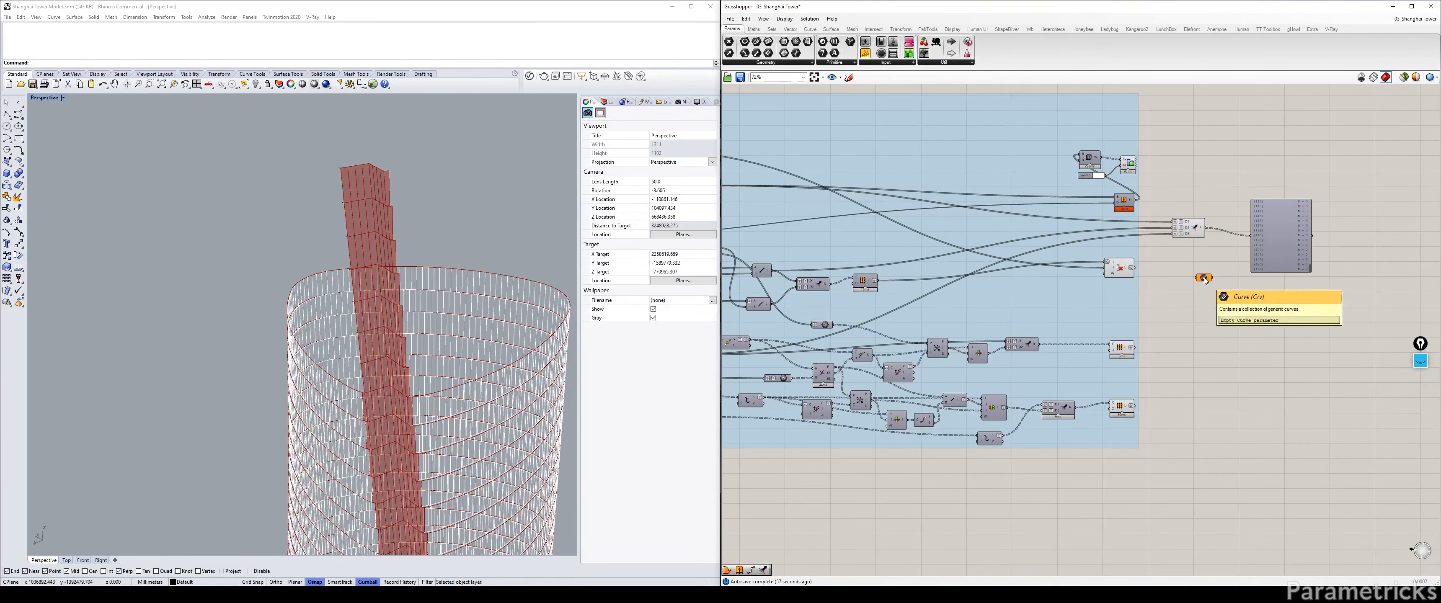
left_click_drag(1202, 275, 1117, 228)
right_click_drag(759, 215, 893, 214)
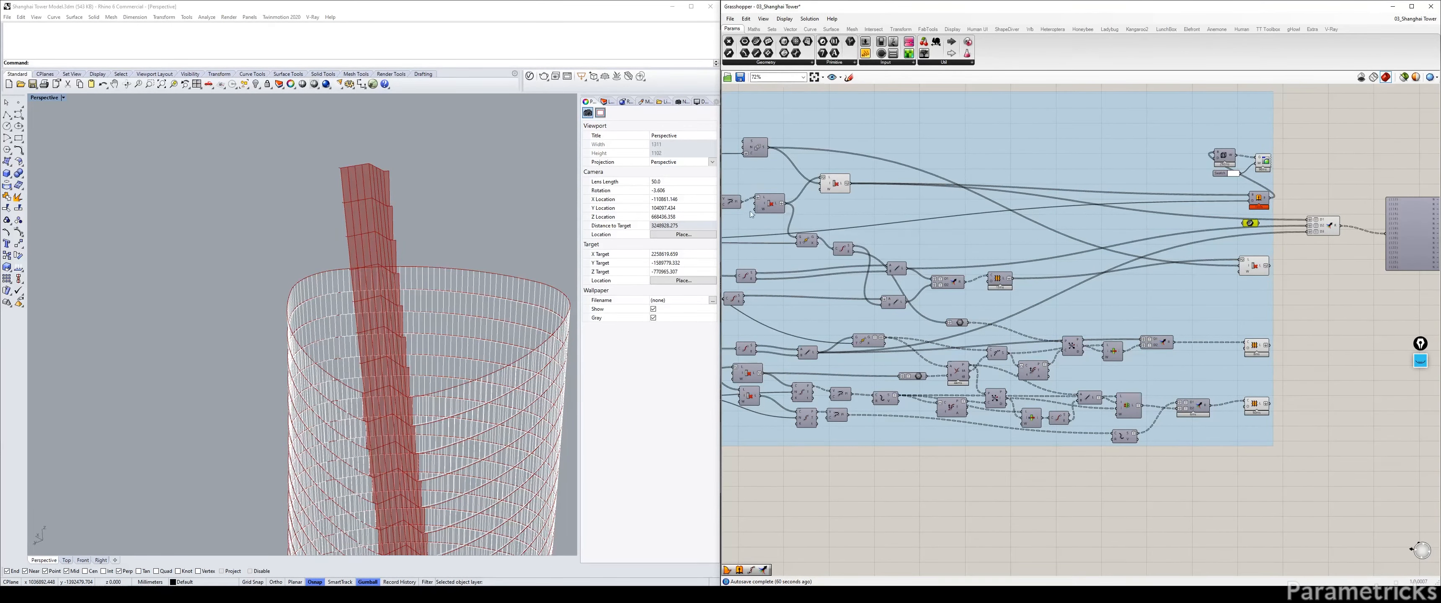
left_click(770, 210)
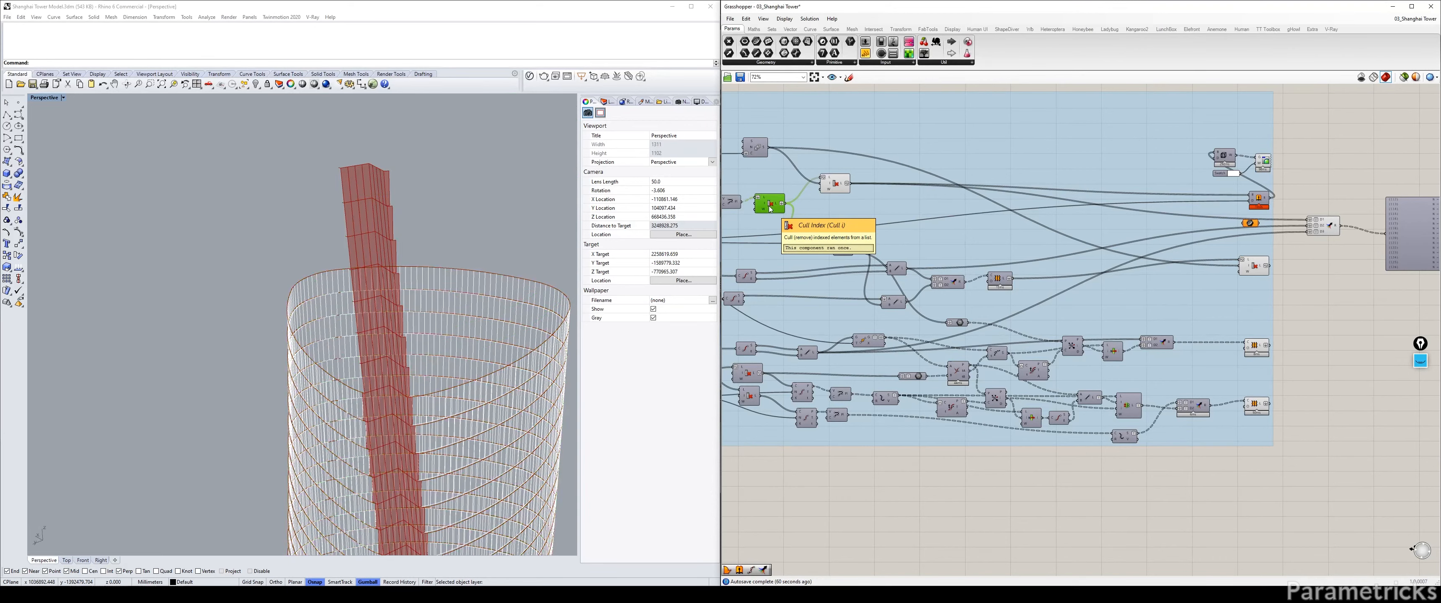
left_click_drag(781, 204, 1242, 223)
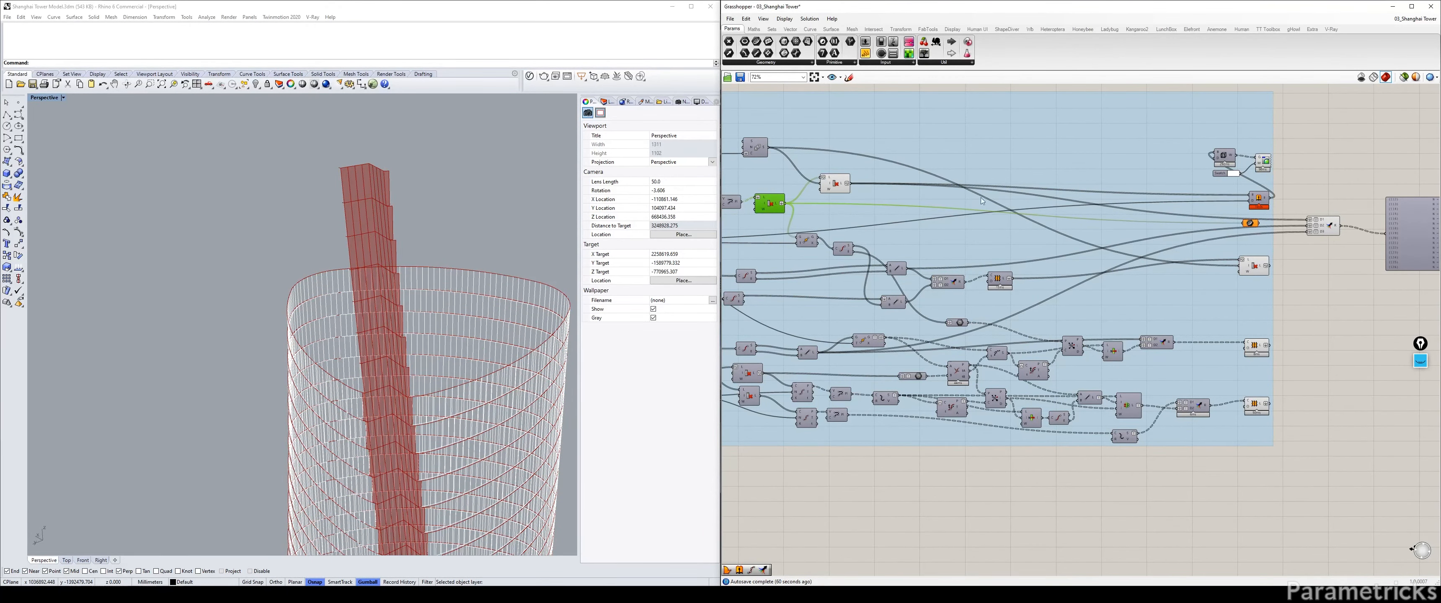
left_click(834, 184)
Step: Rename the new Curve parameter as TOP OUTLINES MID
scroll(915, 200, "up", 3)
right_click(1241, 213)
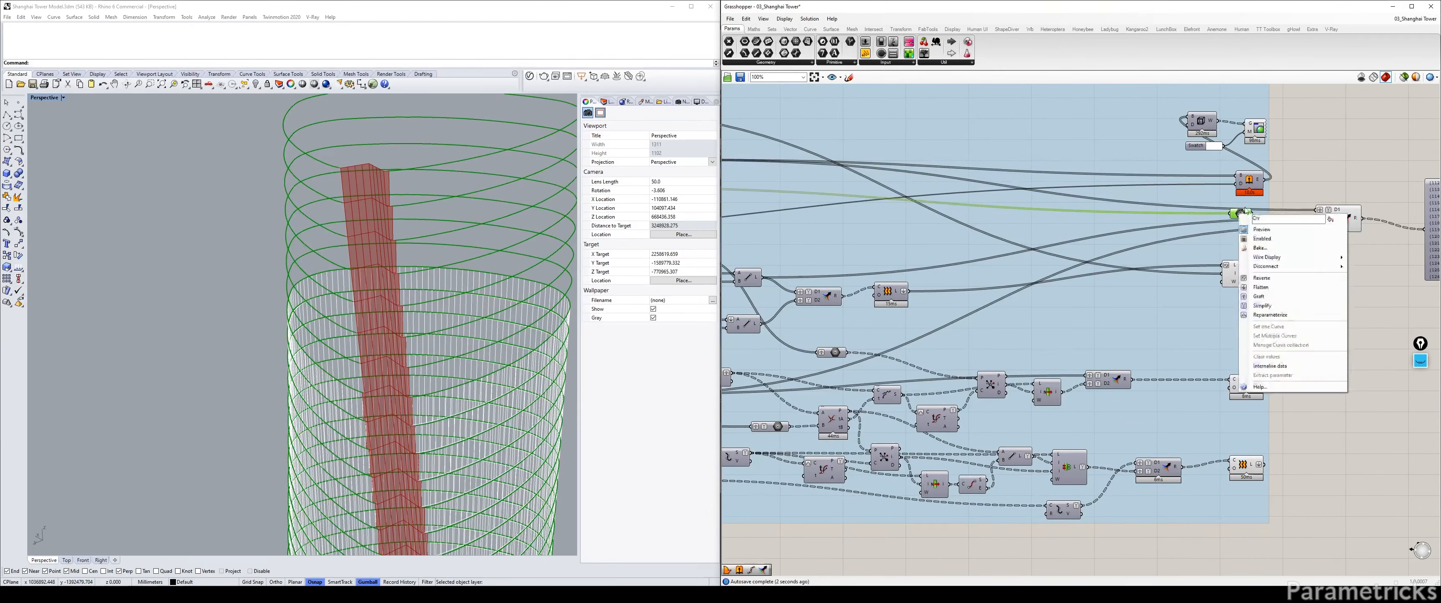
type("t")
type("OP OUTLIN")
type("ES MID")
key("ctrl+a")
key("Return")
Step: Duplicate the TOP OUTLINES MID parameter and feed the copy from the upper Line component that supplies the merge component
scroll(1165, 207, "up", 3)
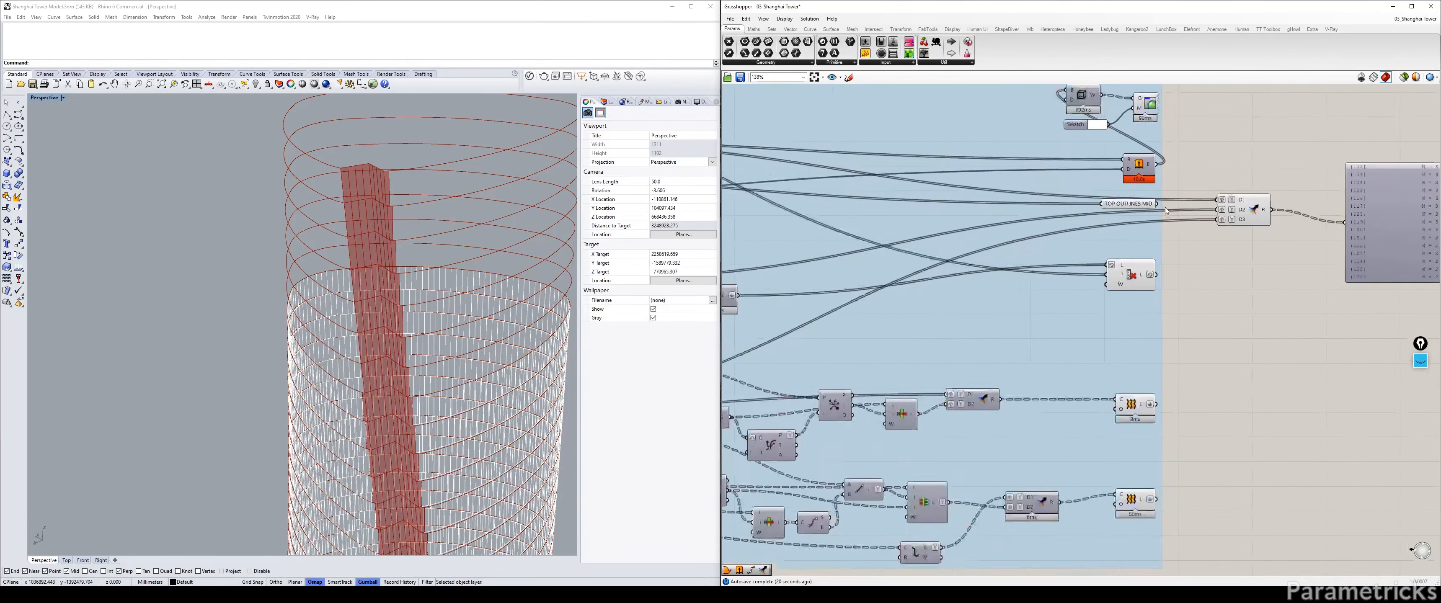
right_click_drag(1055, 252, 1217, 228)
right_click_drag(944, 257, 1087, 243)
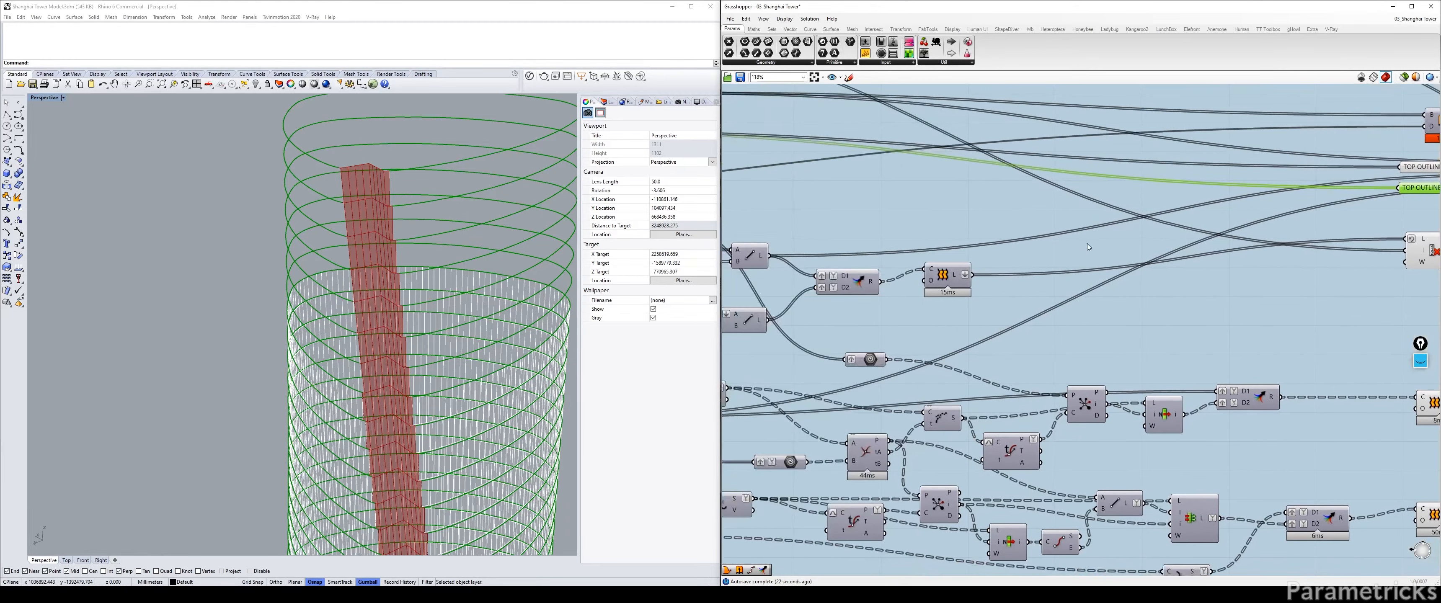
scroll(1088, 243, "down", 3)
left_click_drag(1284, 252, 1260, 256)
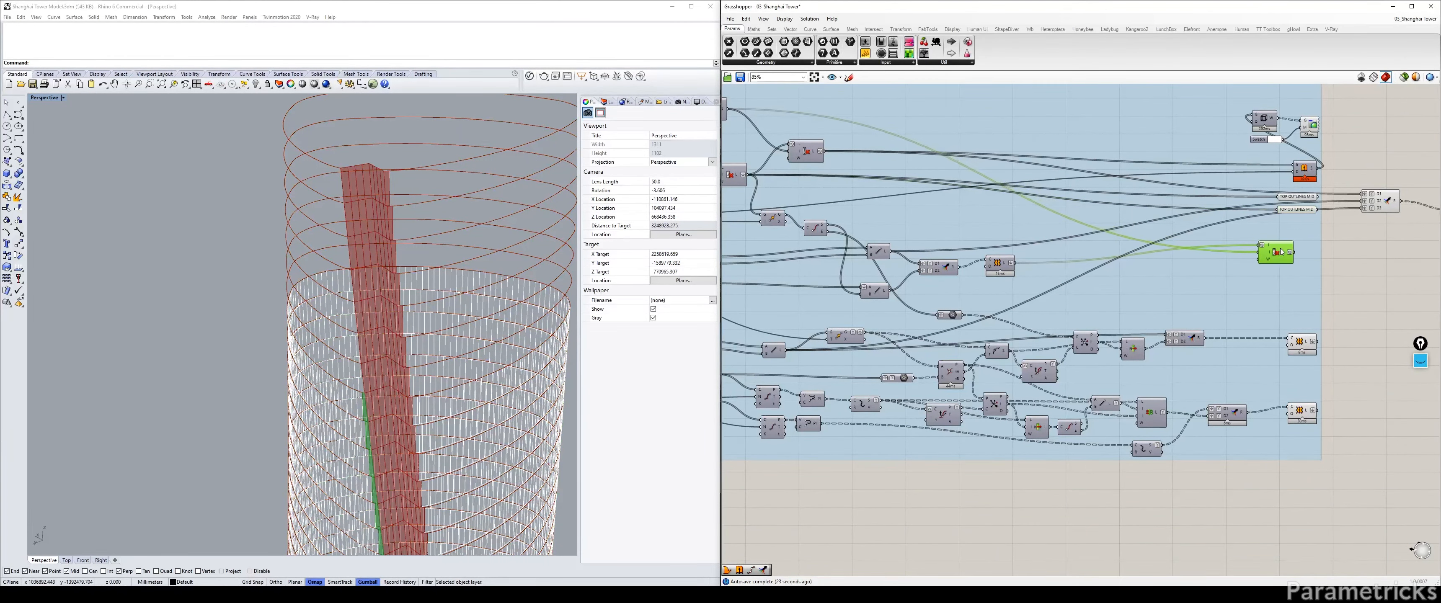
left_click(1378, 204)
left_click(878, 252)
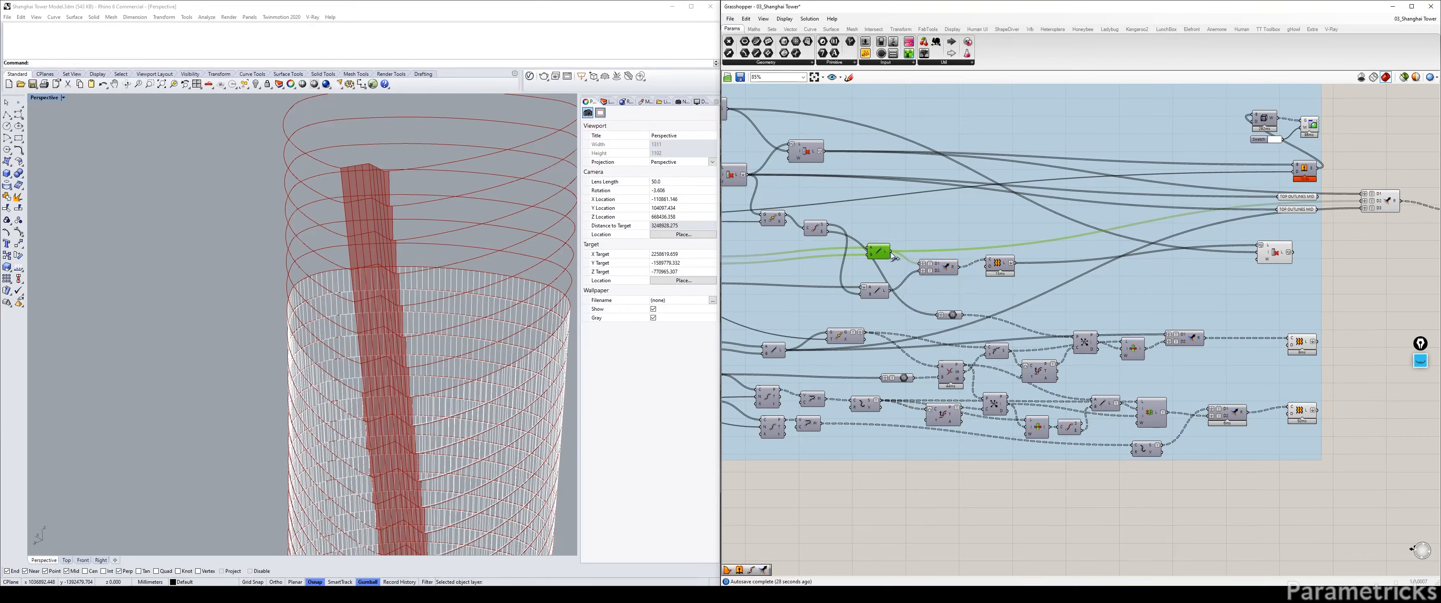
left_click_drag(890, 252, 1286, 211)
Step: Rename the duplicated parameter as TOP OUTLINES START
right_click(1290, 210)
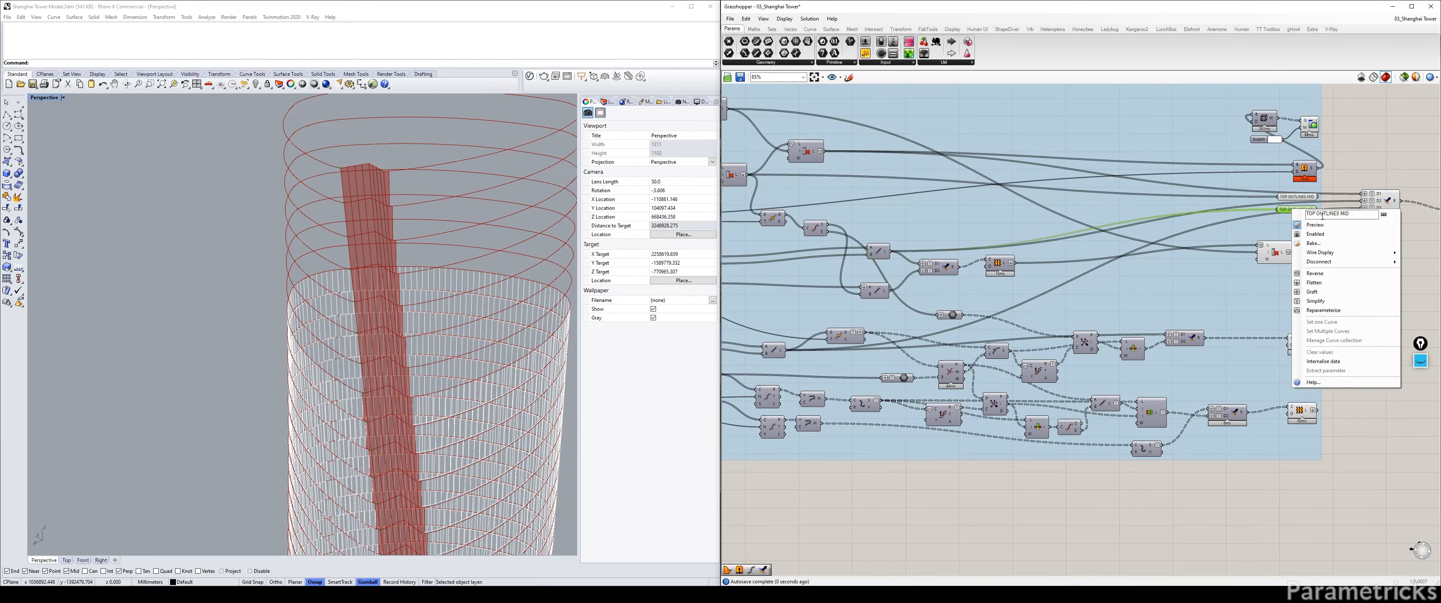
key("BackSpace")
type("START")
key("Return")
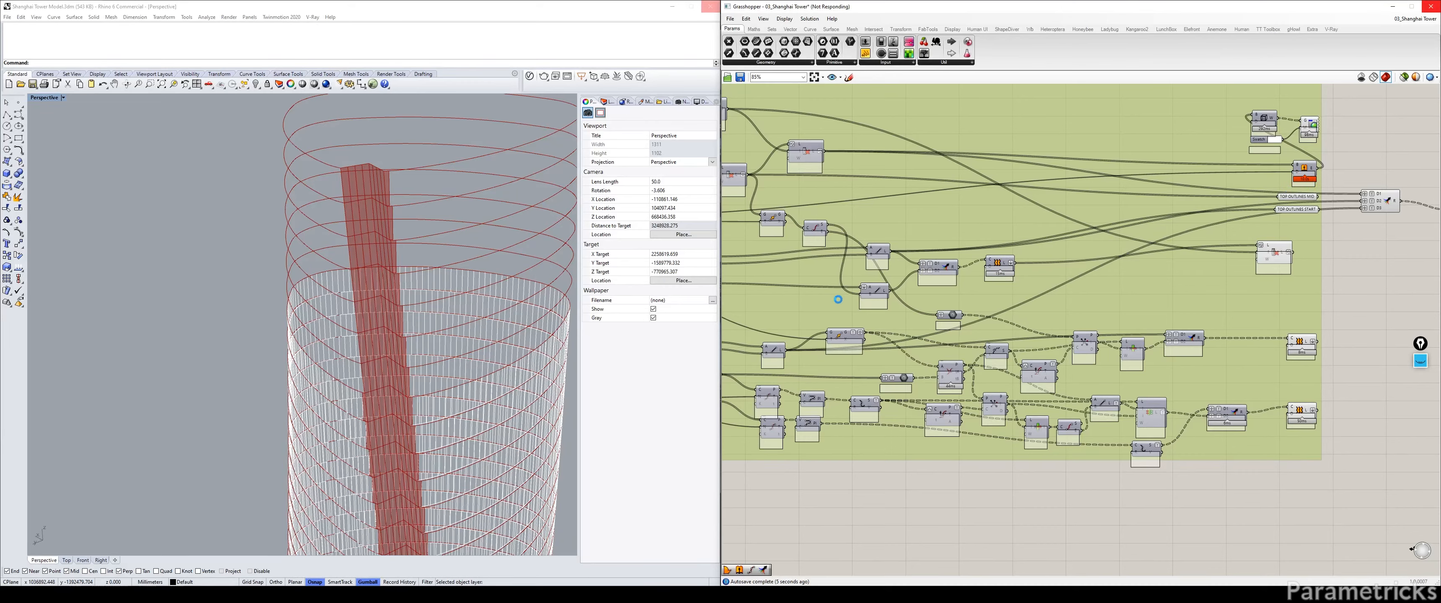
Step: Delete the blue group around the definition while keeping the components it contains
key("Delete")
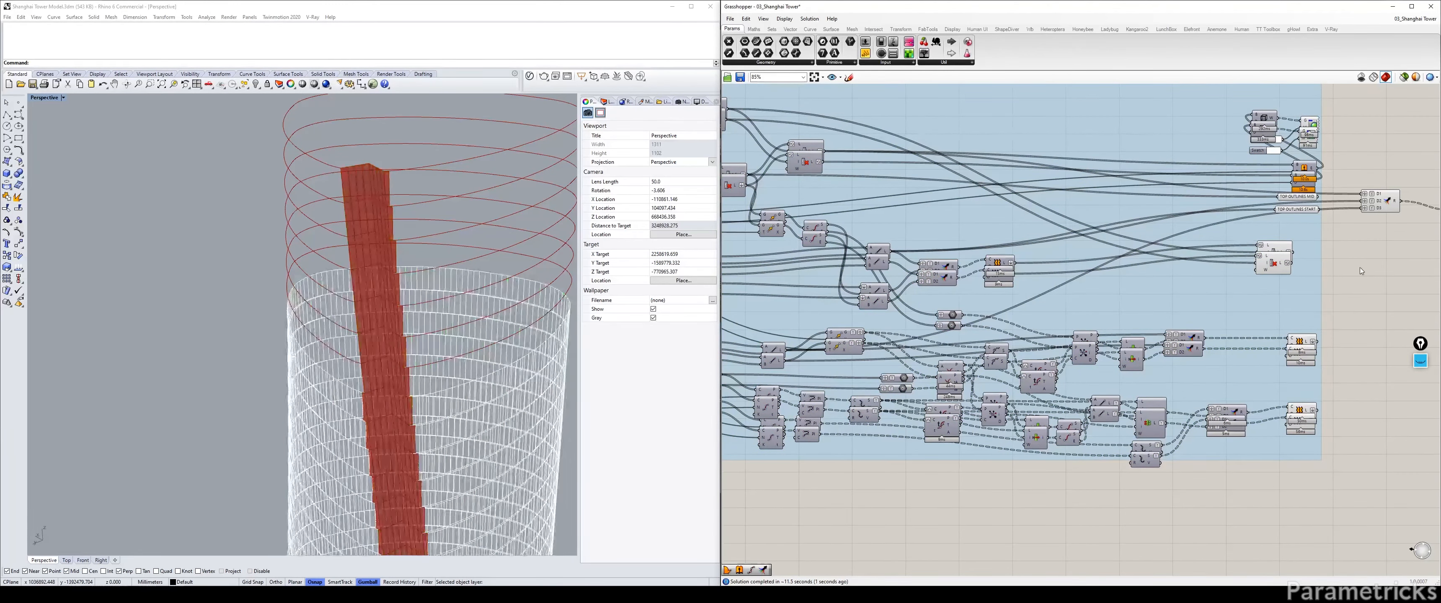
left_click(1184, 297)
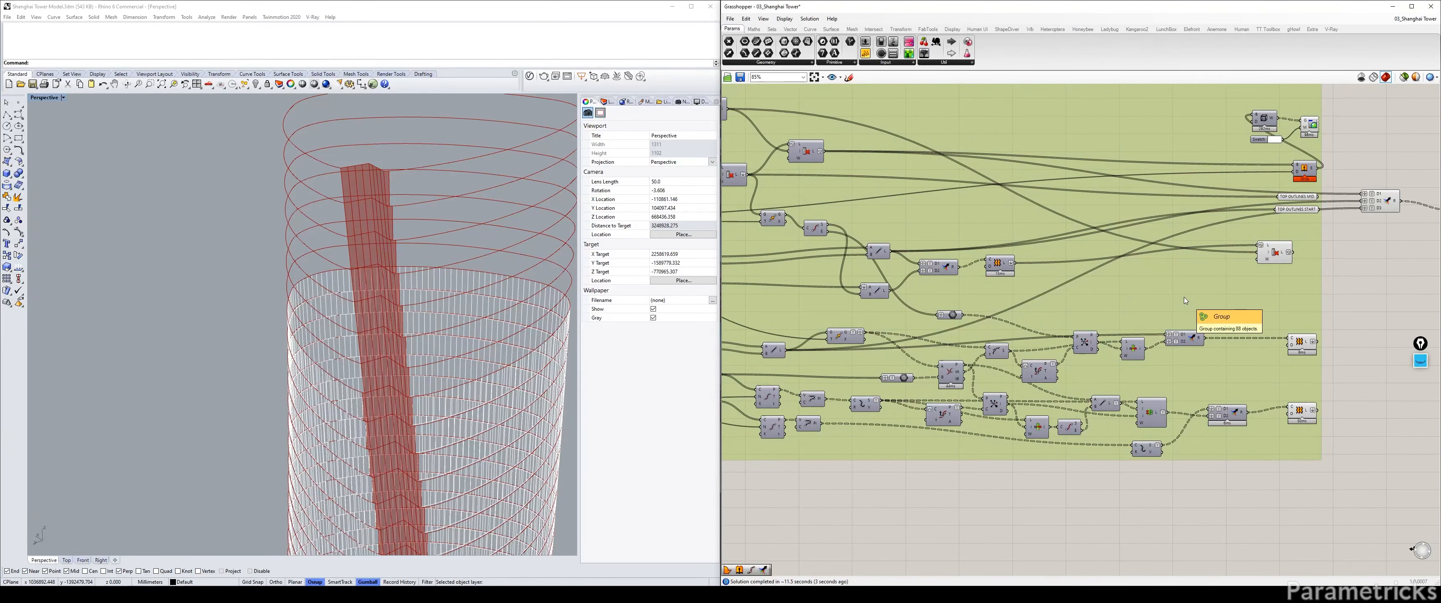
key("Delete")
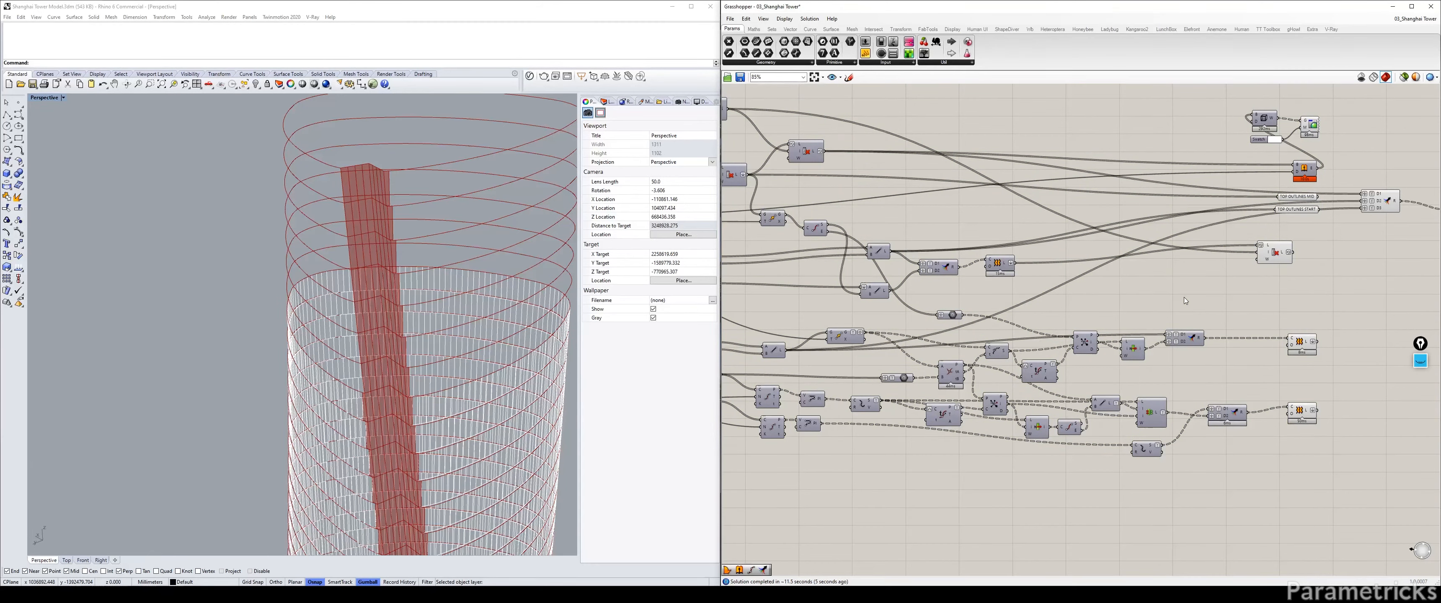
Step: Delete the three-input merge component and the large component connected to its output
right_click_drag(1292, 214, 1177, 202)
left_click(1269, 192)
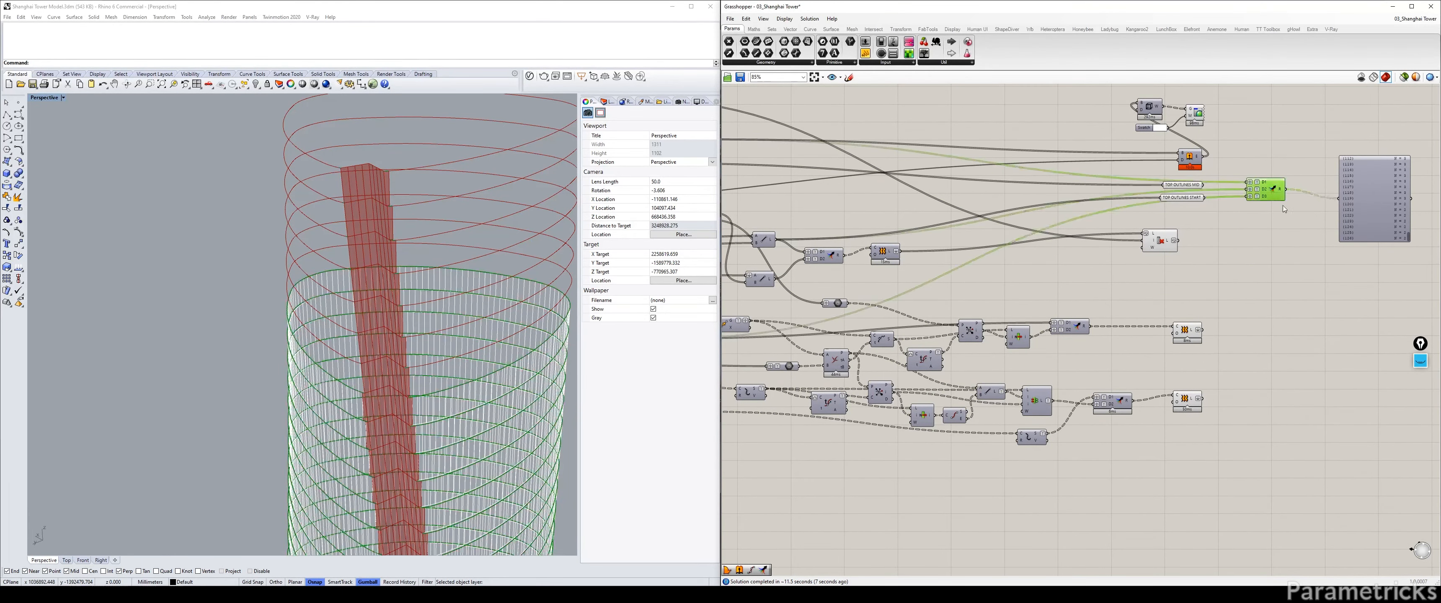
key("Delete")
left_click(1382, 205)
Step: Duplicate the TOP OUTLINES START parameter below the original and feed the copy from the lower Line component
left_click_drag(1195, 199, 1191, 242, "alt")
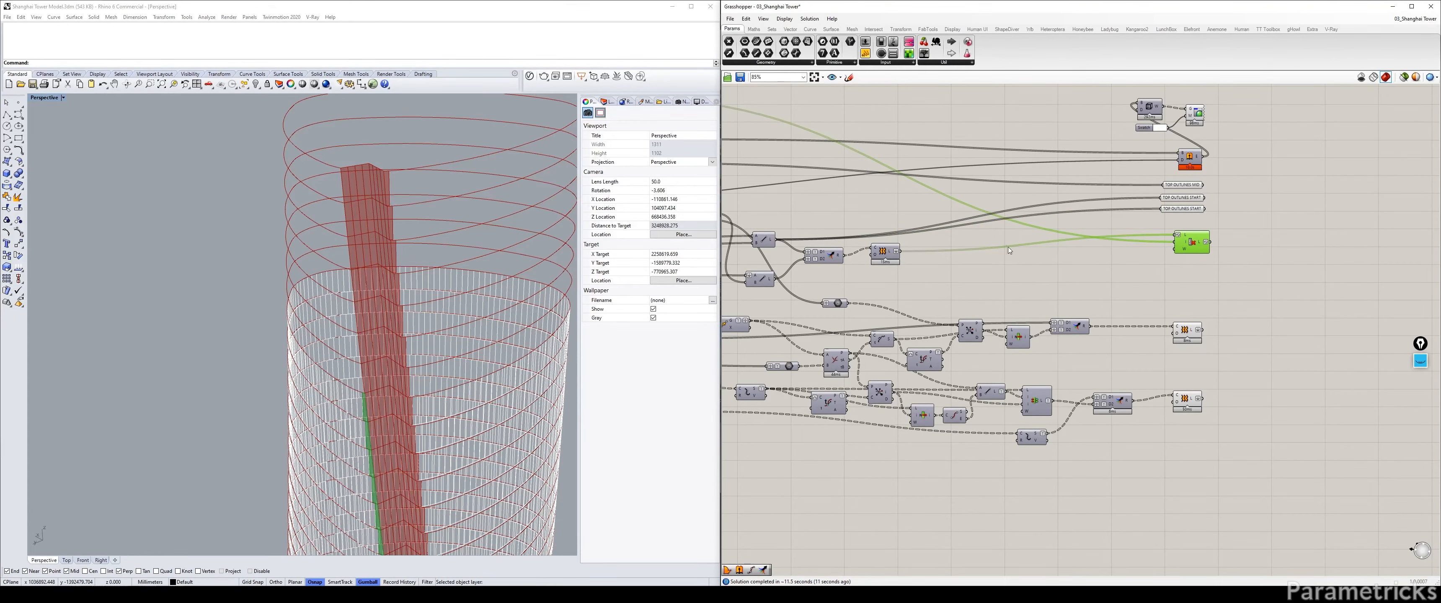
right_click_drag(1007, 247, 1073, 241)
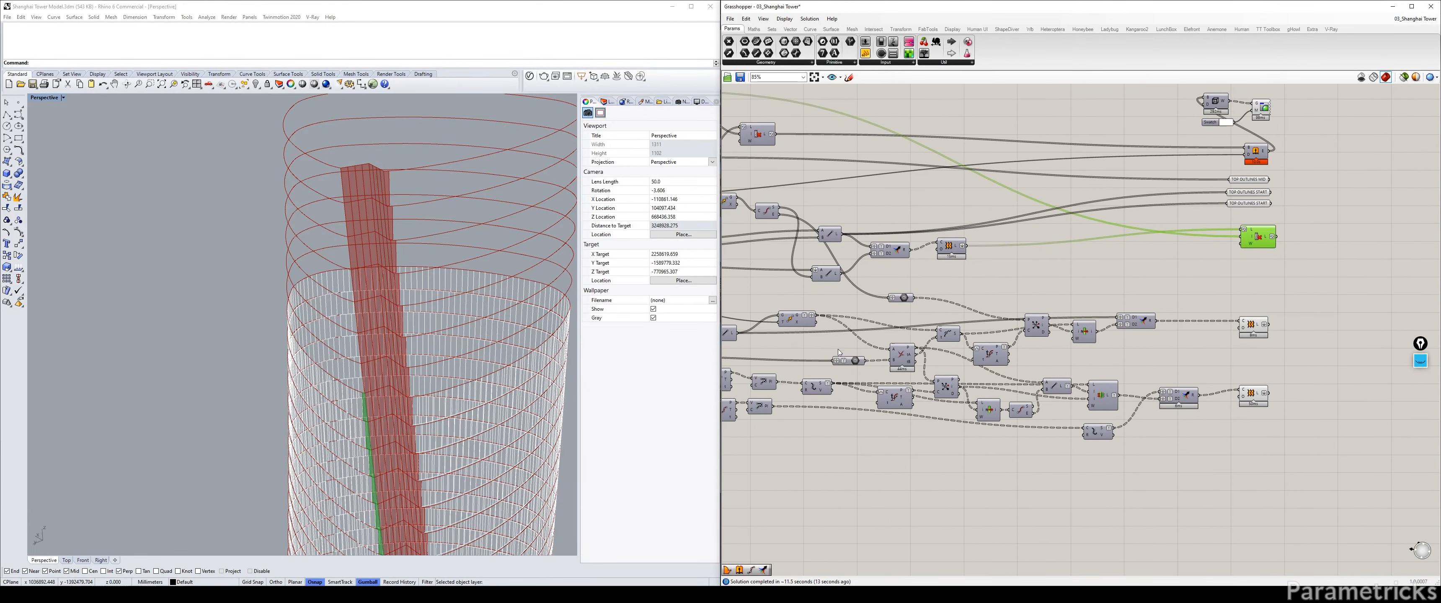
right_click_drag(839, 353, 897, 341)
left_click(788, 325)
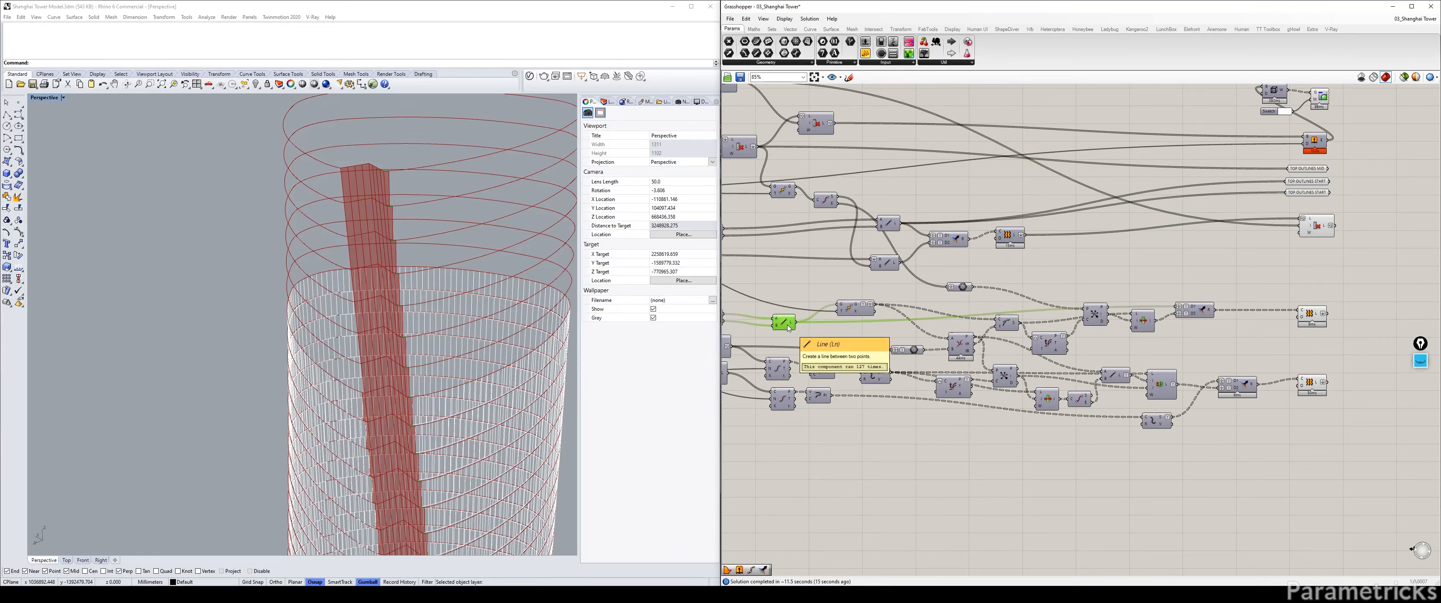
left_click_drag(794, 323, 1287, 193)
Step: Rename the third outline parameter as TOP OUTLINES END
right_click(1304, 193)
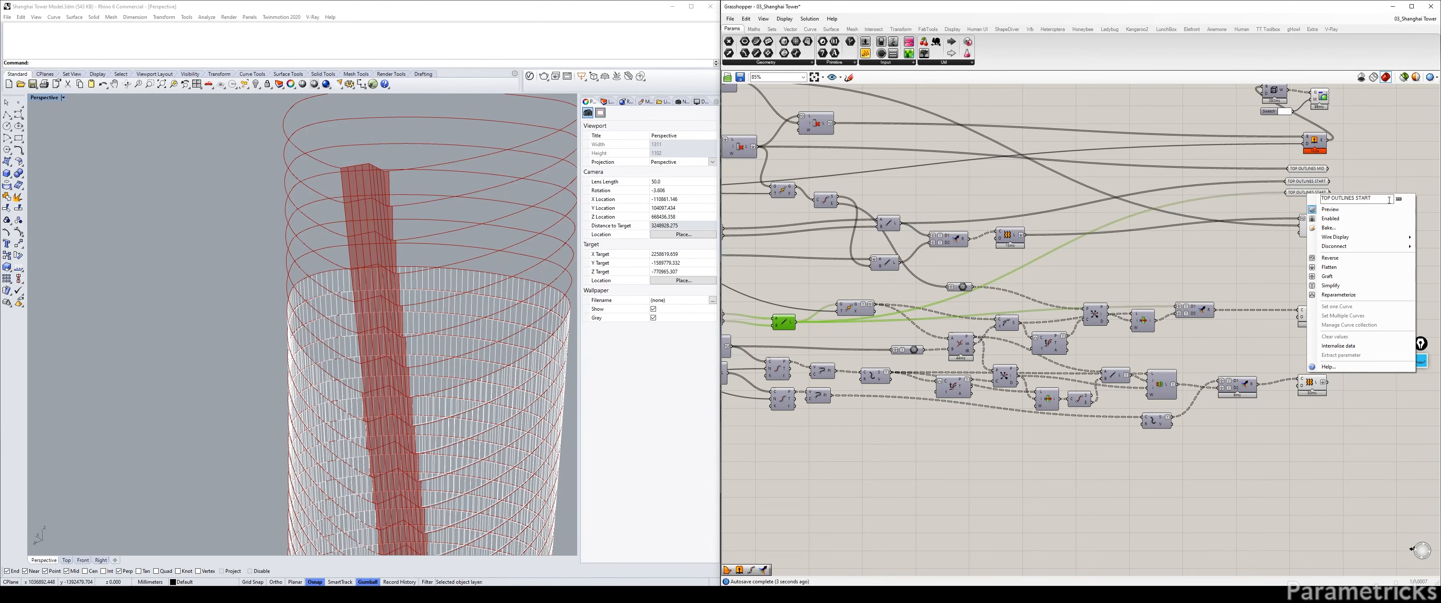
key("BackSpace")
key("BackSpace")
key("BackSpace")
key("BackSpace")
key("BackSpace")
type("END")
left_click(1379, 165)
Step: Line up the Cull Index component beneath the three outline parameters and highlight those parameters' curves in the viewport
right_click_drag(1379, 165, 1296, 173)
scroll(1297, 173, "up", 2)
left_click_drag(1208, 255, 1197, 255)
left_click_drag(1265, 168, 1185, 222)
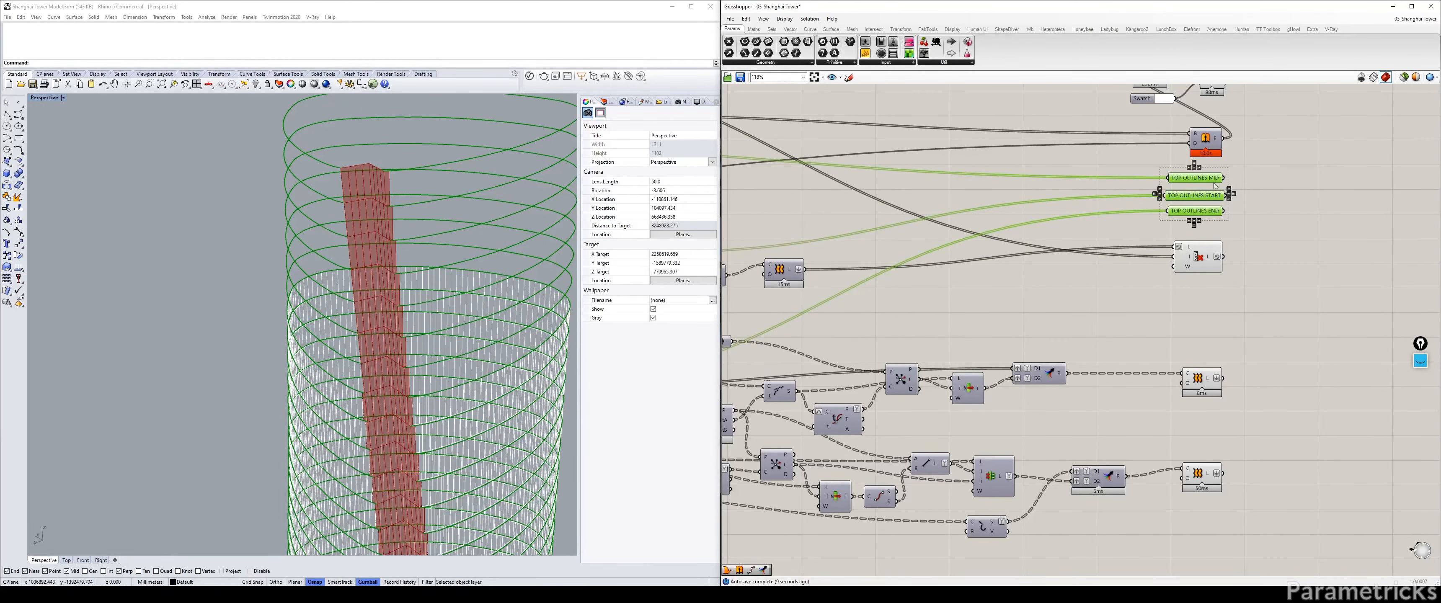
left_click(1226, 234)
Step: Examine the wiring around the outline parameters and the upstream component that follows the lower Line component
right_click_drag(1219, 340, 1369, 204)
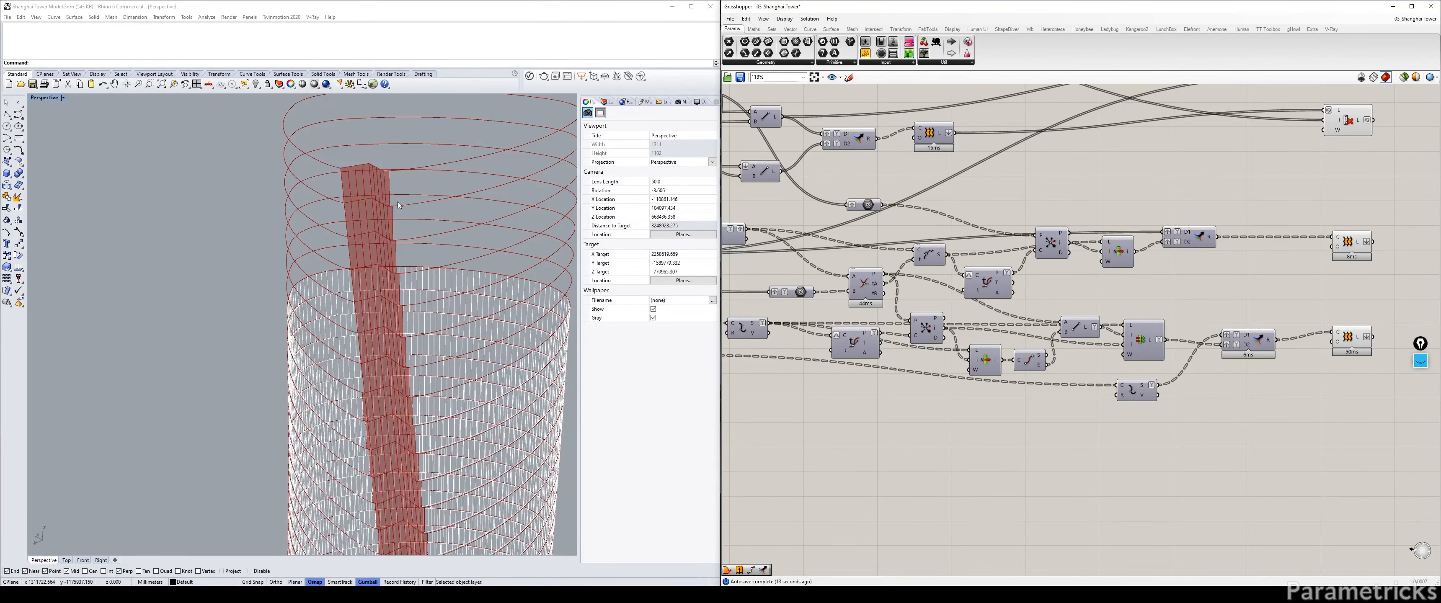
right_click_drag(1243, 144, 1151, 191)
right_click_drag(997, 241, 1121, 205)
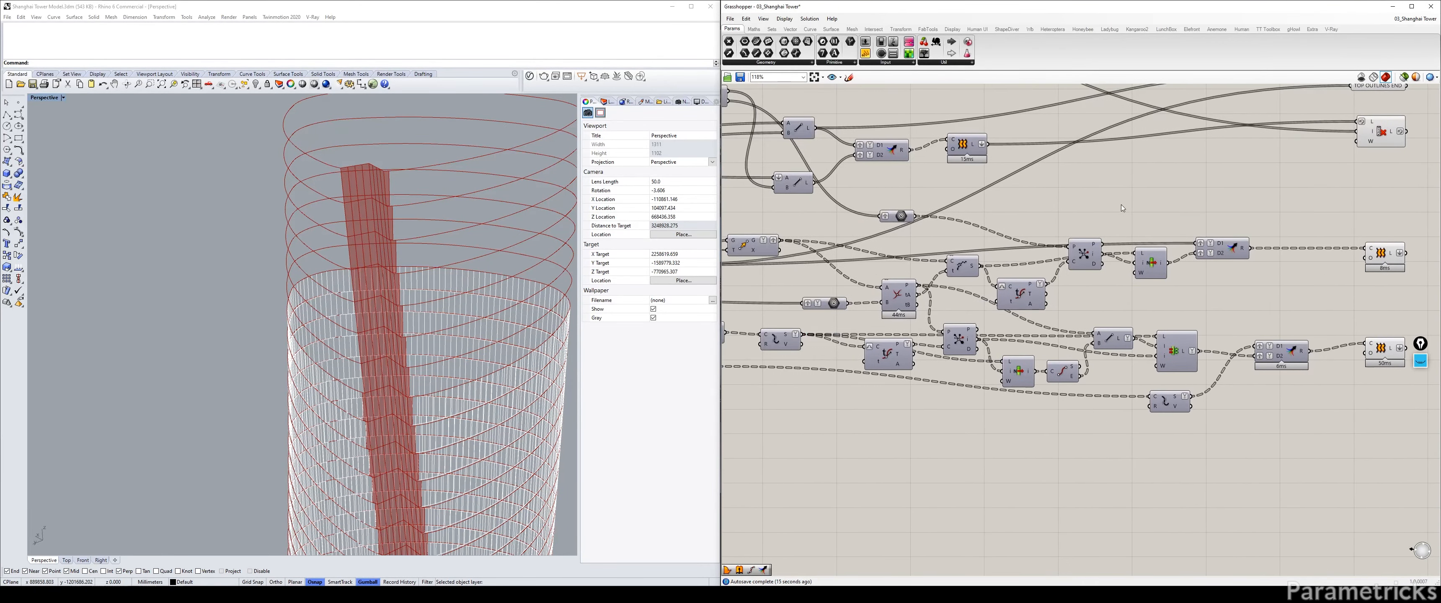
right_click_drag(1239, 191, 1174, 313)
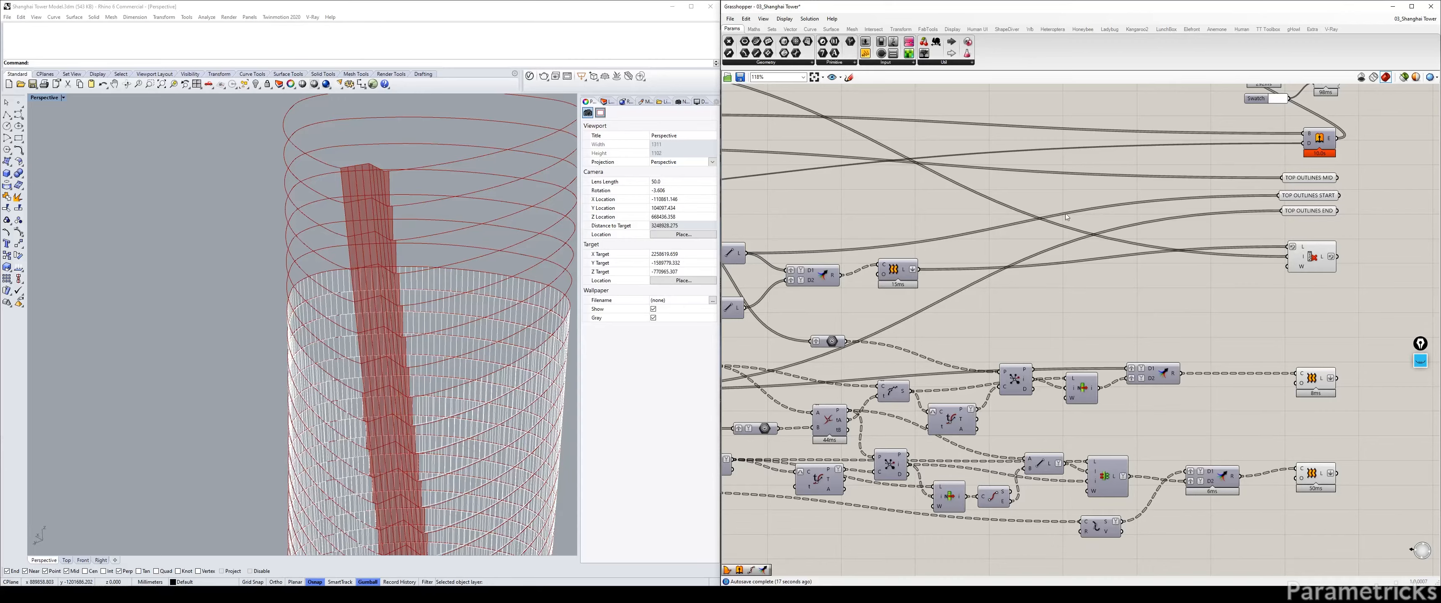
scroll(1291, 343, "down", 3)
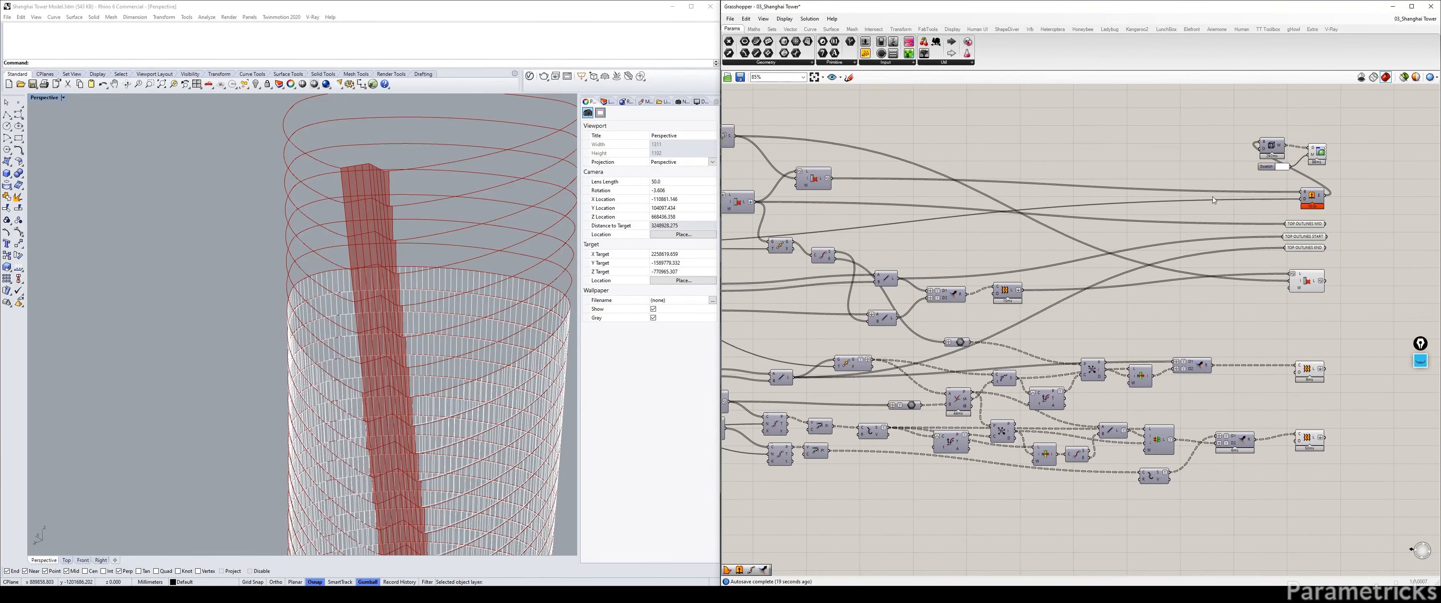
left_click(1304, 200)
right_click_drag(800, 230, 962, 218)
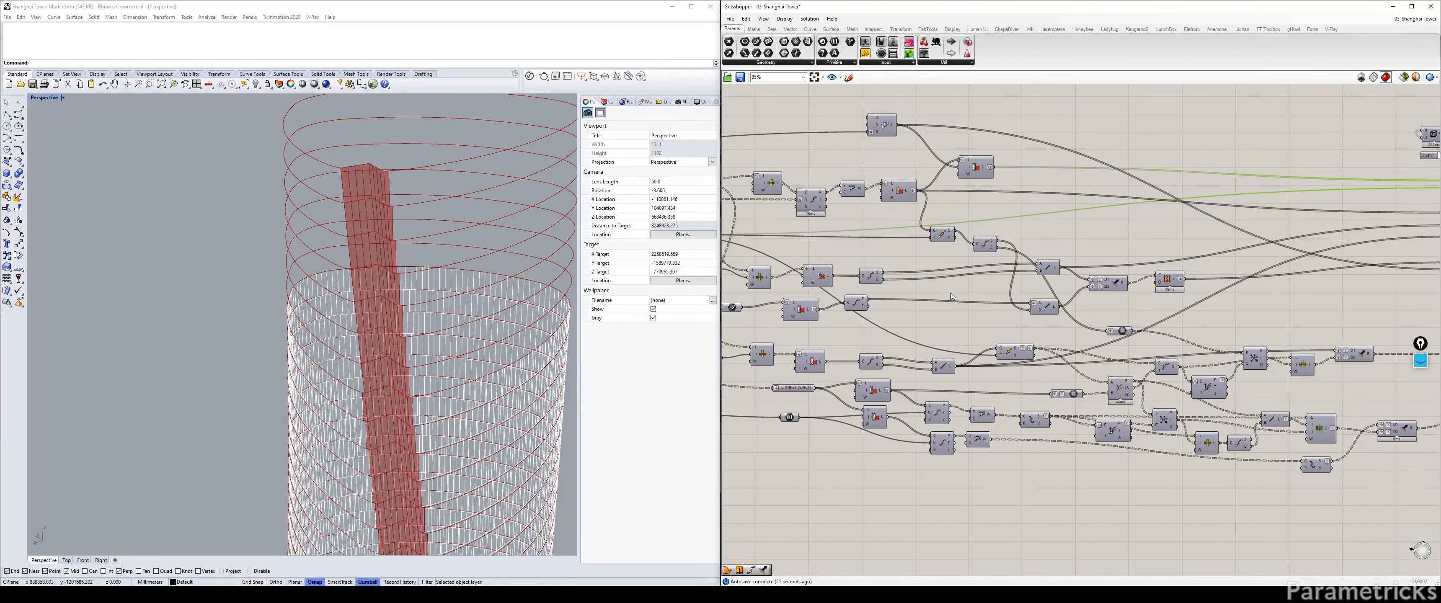
left_click(1014, 355)
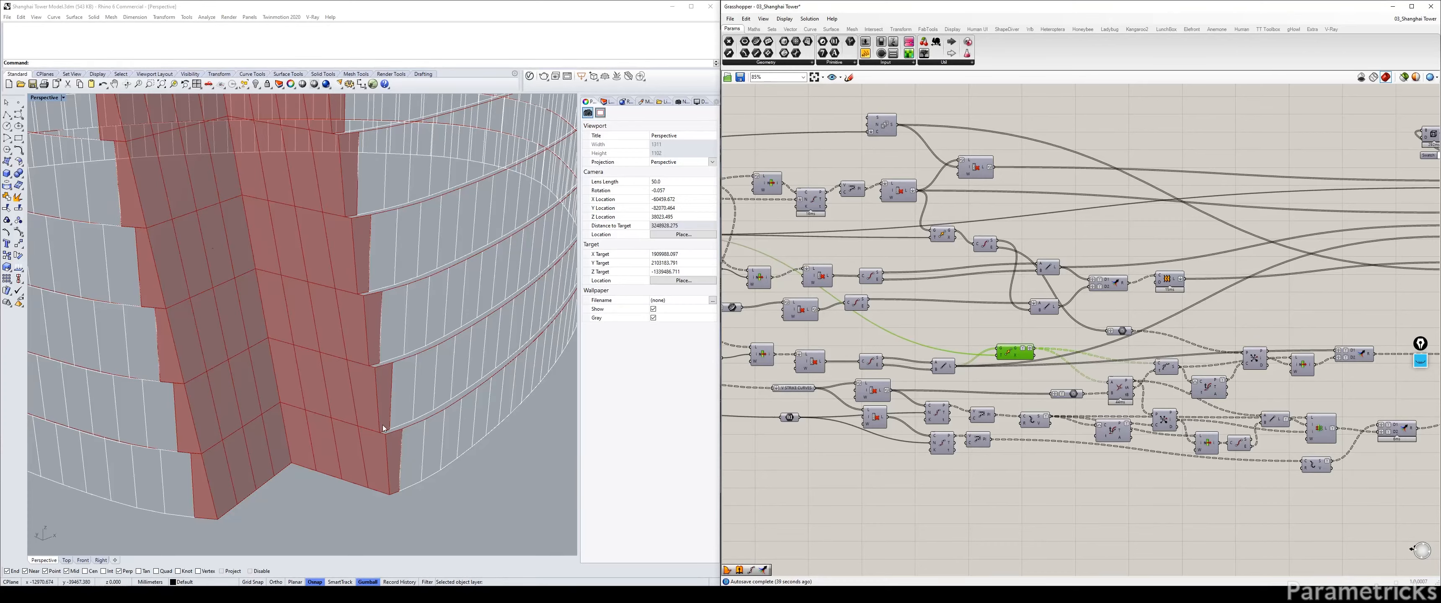
Step: Mark the floor outline on both sides of the notch with blue and pink annotation strokes, and clear the annotations
left_click(1420, 361)
left_click(1419, 386)
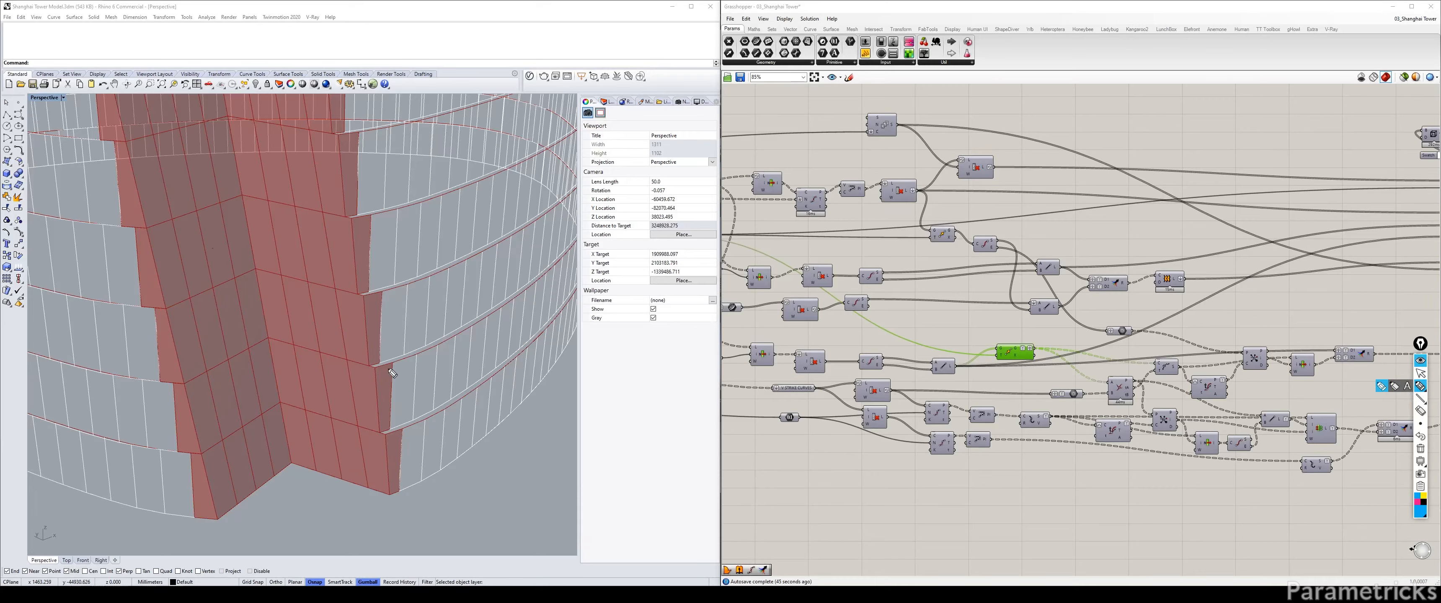
mouse_move(379, 431)
left_mouse_down()
mouse_move(500, 370)
mouse_move(562, 306)
left_mouse_up()
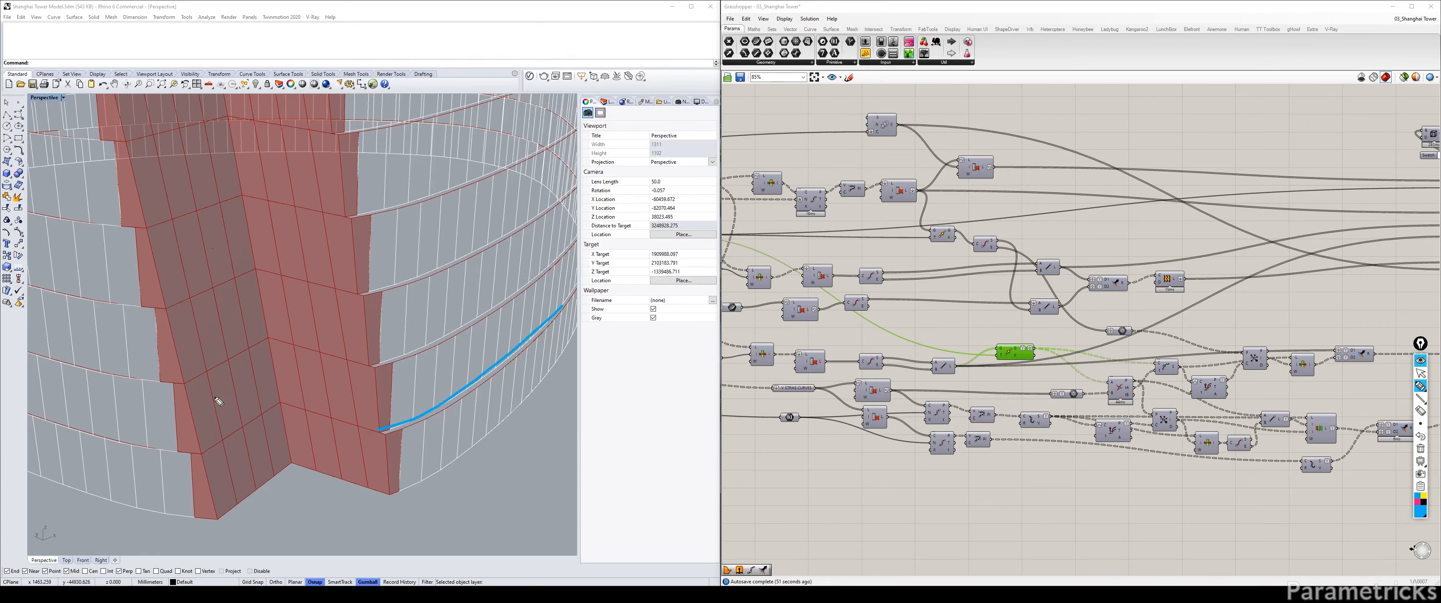
left_click_drag(112, 434, 202, 451)
left_click(1417, 502)
mouse_move(388, 439)
left_mouse_down()
mouse_move(512, 371)
mouse_move(587, 288)
left_mouse_up()
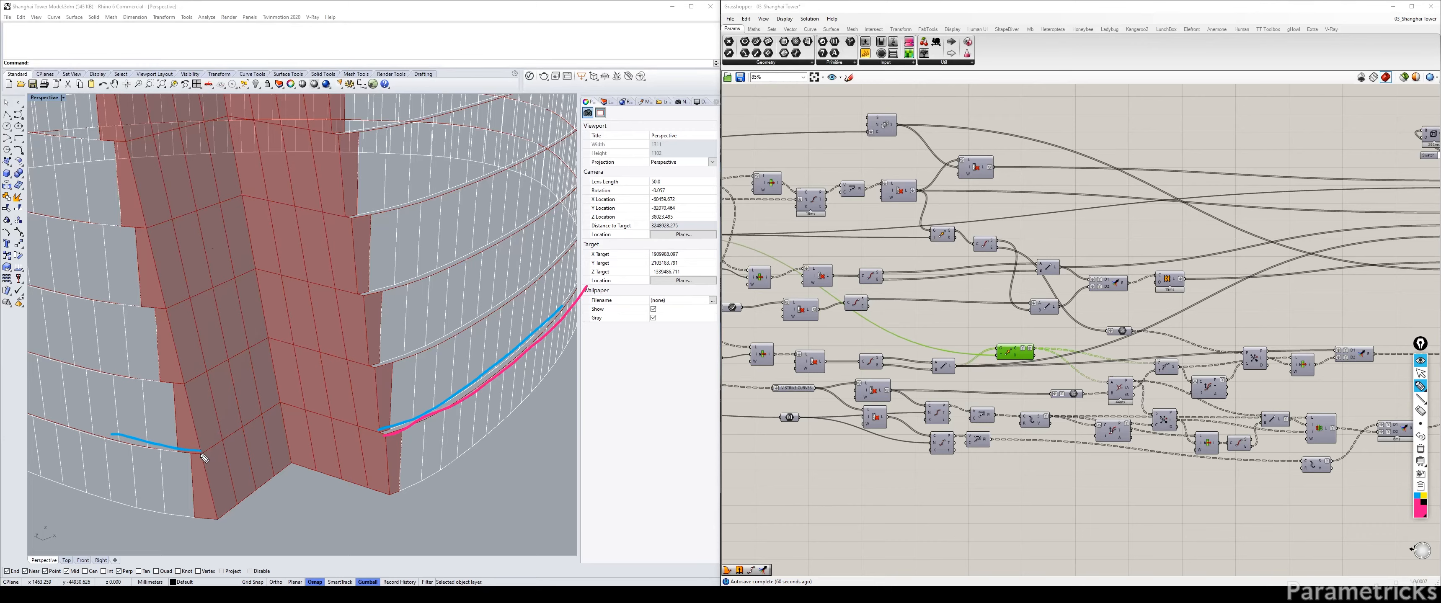
left_click_drag(201, 452, 94, 436)
left_click(1424, 496)
left_click_drag(377, 429, 389, 433)
left_click(1420, 448)
left_click(1420, 360)
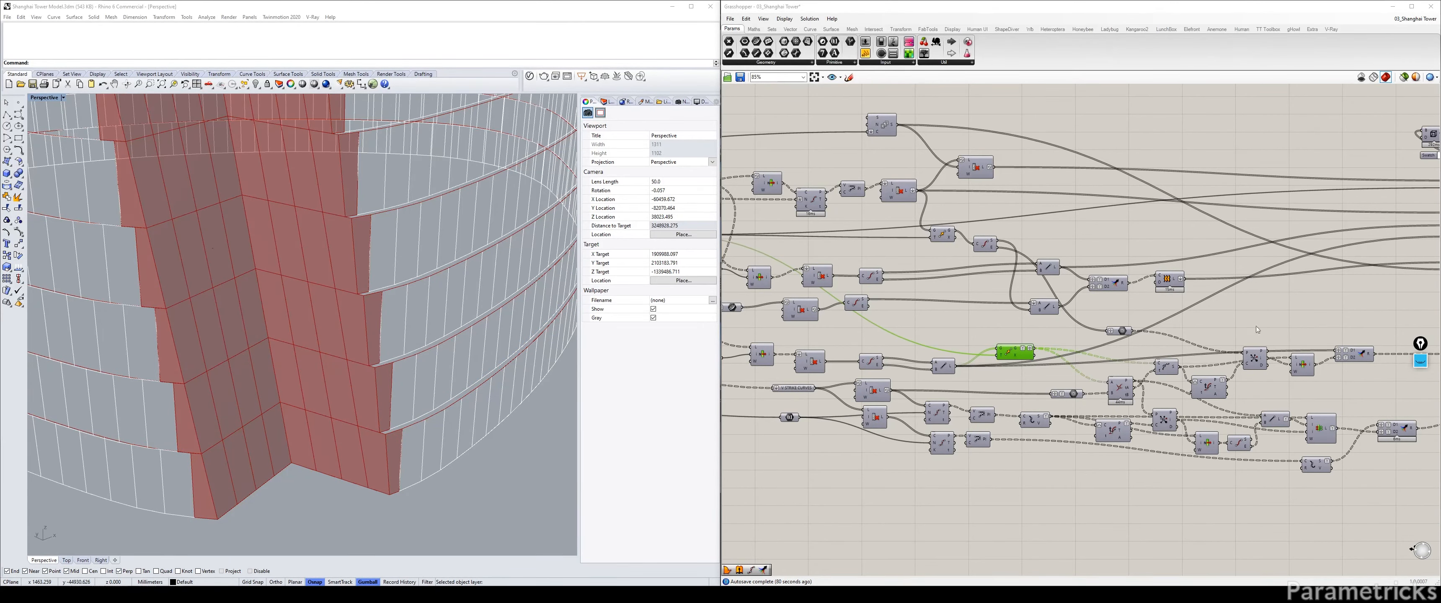
Step: Select the TOP OUTLINES MID, START and END parameters together to highlight their curves on the tower
left_click(1256, 325)
right_click_drag(1305, 303, 1065, 287)
left_click_drag(1267, 194, 1217, 229)
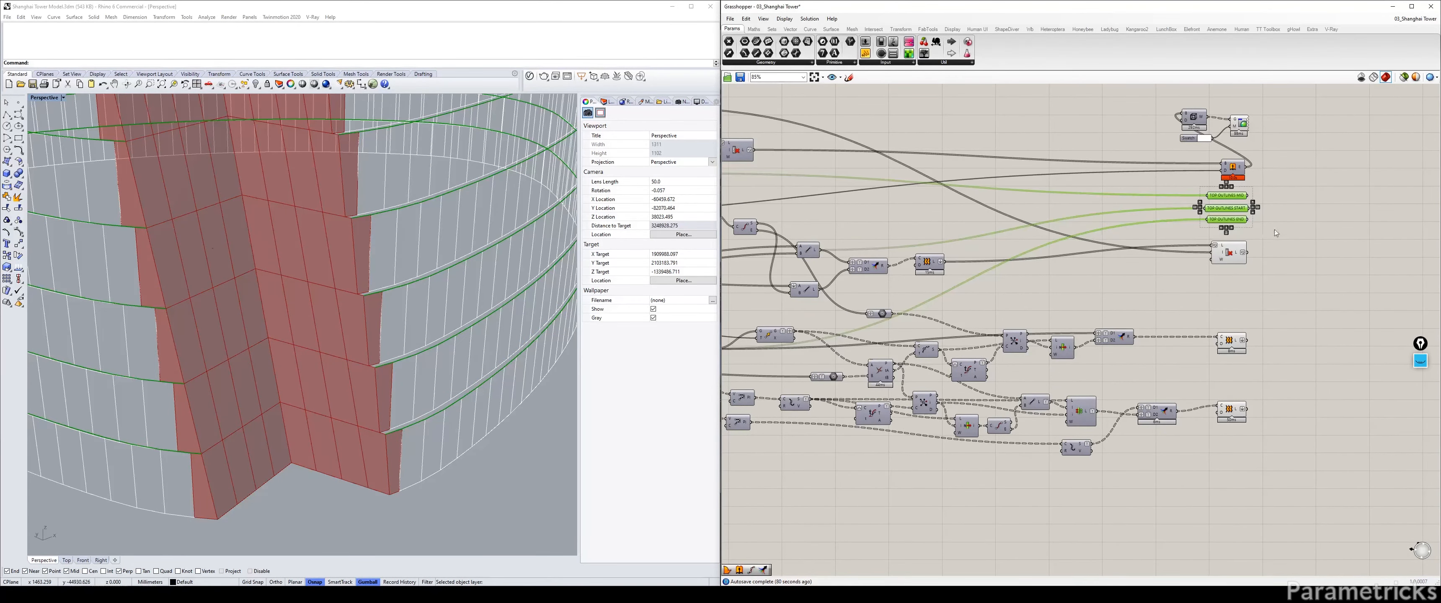
Step: Duplicate the component that follows the lower Line component and place the copy beside the upper Line components
left_click(1291, 230)
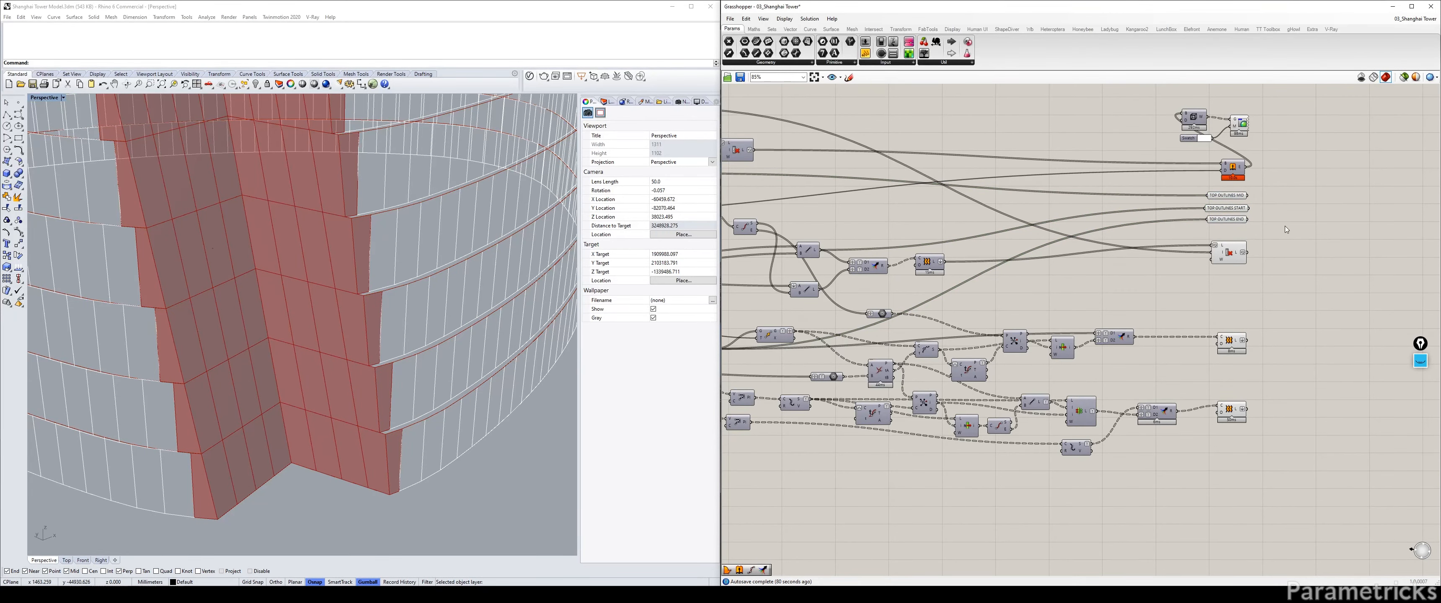
right_click_drag(1031, 292, 1083, 274)
left_click(1282, 323)
left_click(1284, 149)
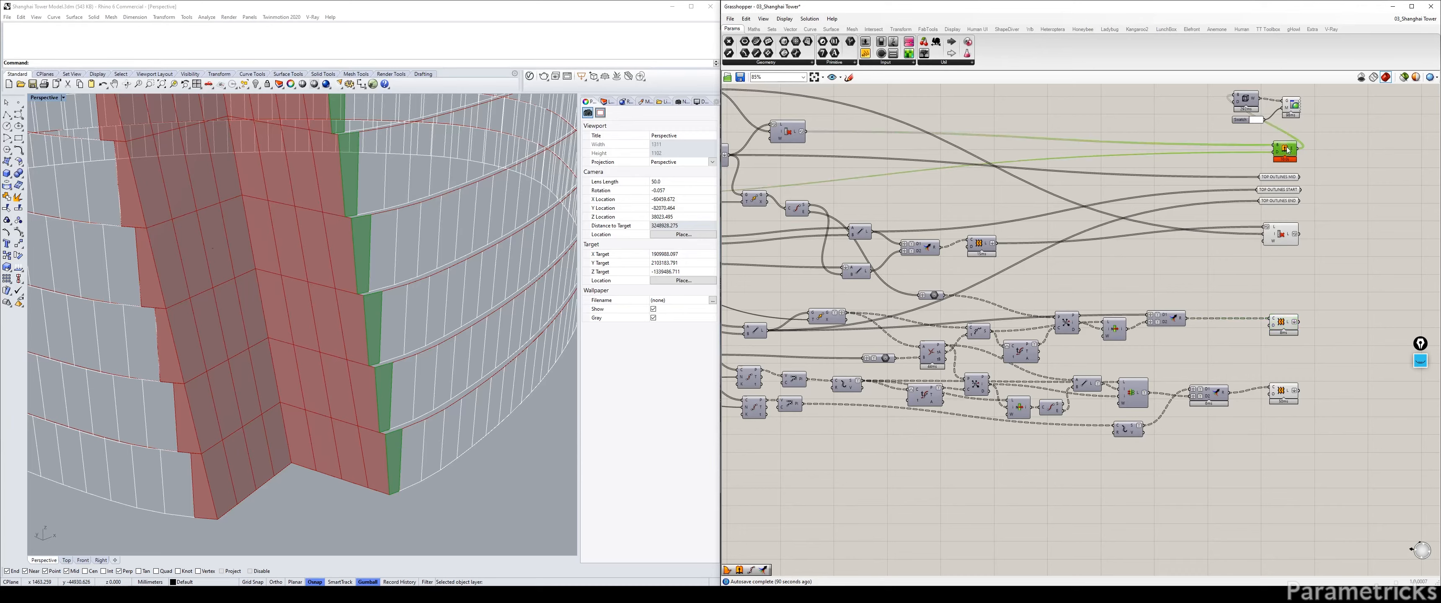
right_click_drag(831, 293, 916, 322)
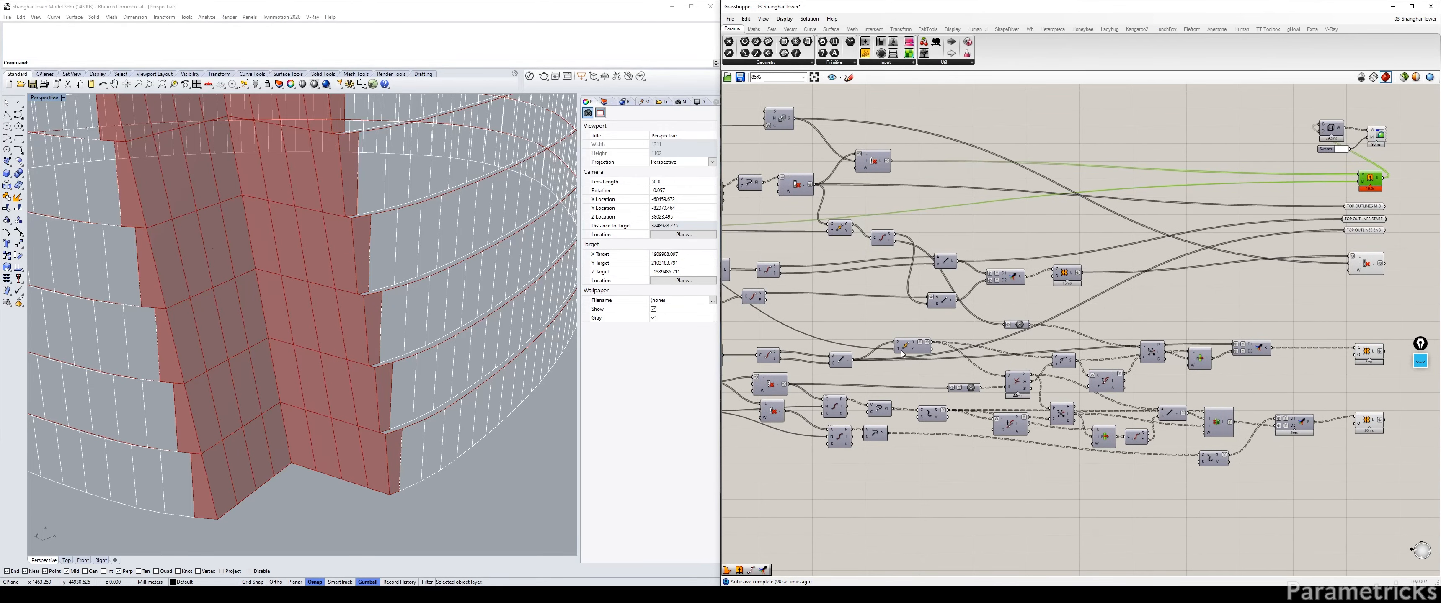
left_click_drag(900, 351, 941, 240)
right_click_drag(841, 203, 972, 222)
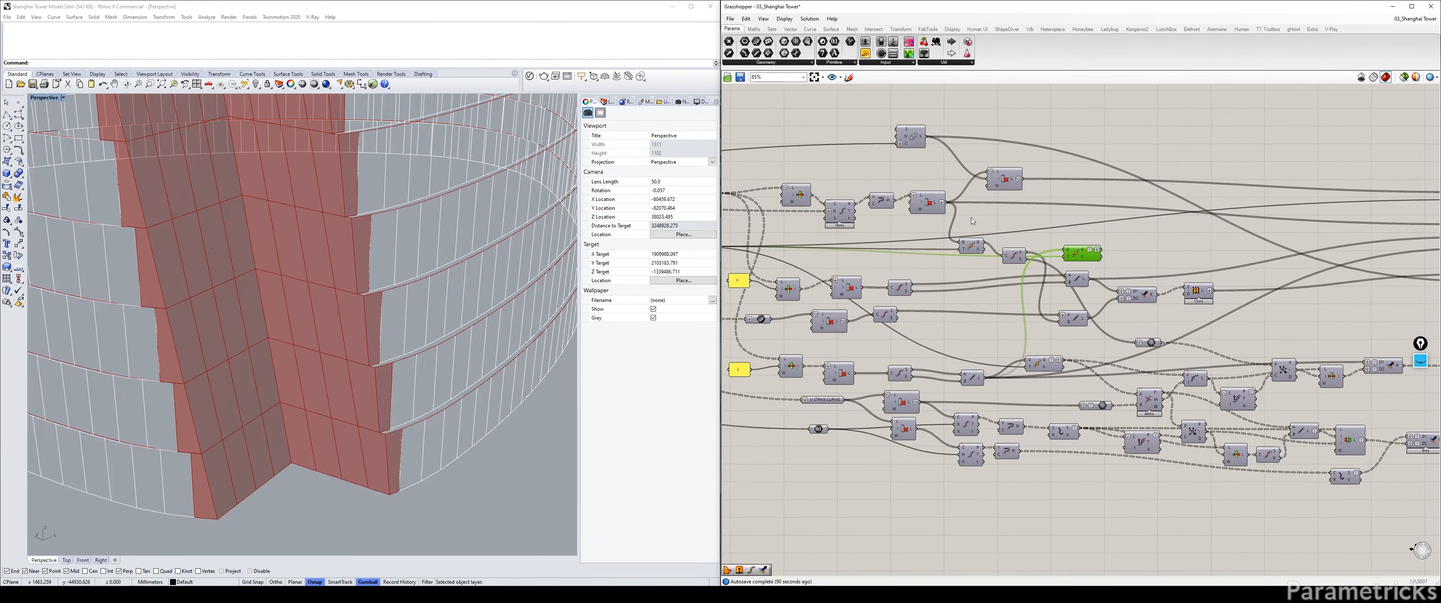
Step: Feed the upstream Cull Index output into the duplicated component and preview the copy's curves
left_click(929, 202)
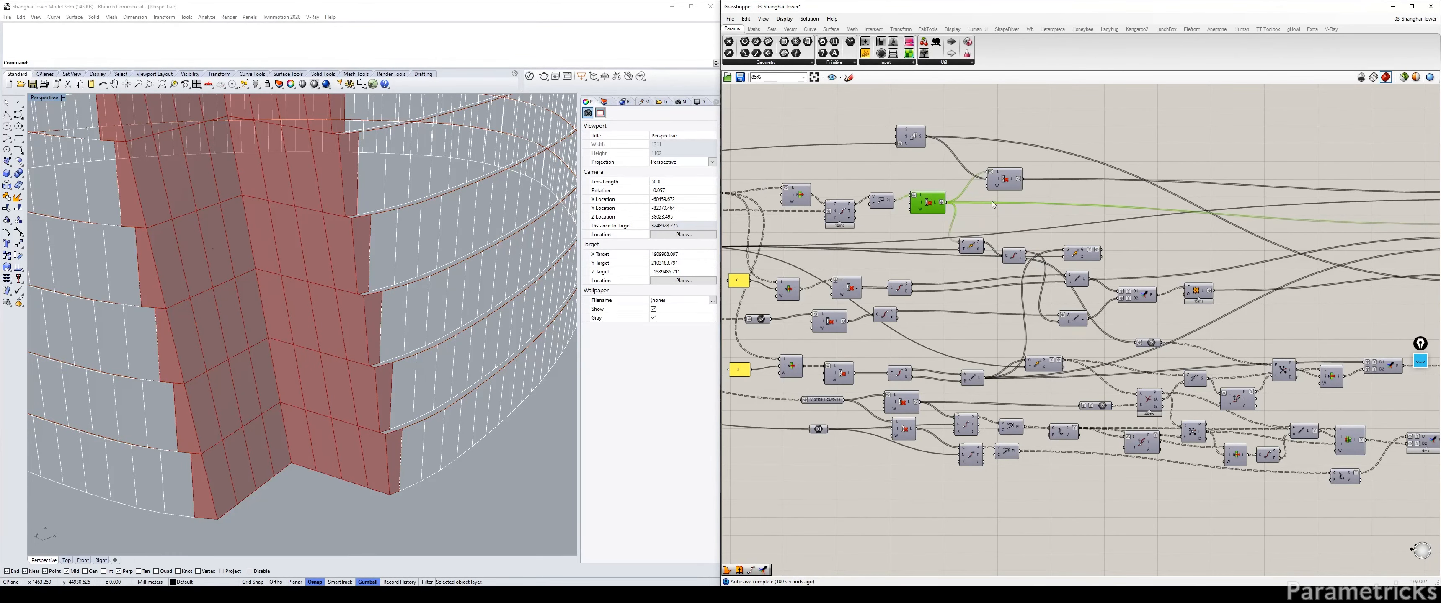
right_click_drag(1001, 204, 850, 212)
left_click_drag(793, 210, 975, 257)
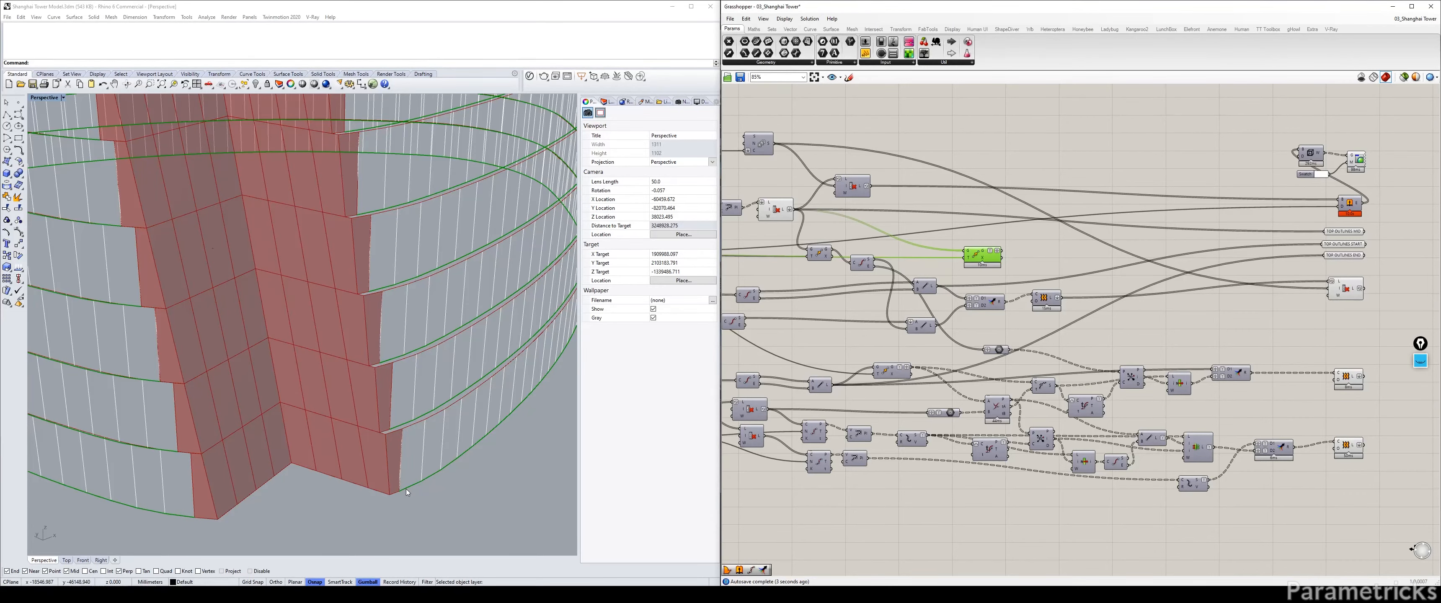
key("ctrl+q")
Step: Duplicate the TOP OUTLINES MID parameter below the Cull Index component and rename the copy BOTTOM OUTLINES MID
right_click_drag(1230, 251, 1137, 242)
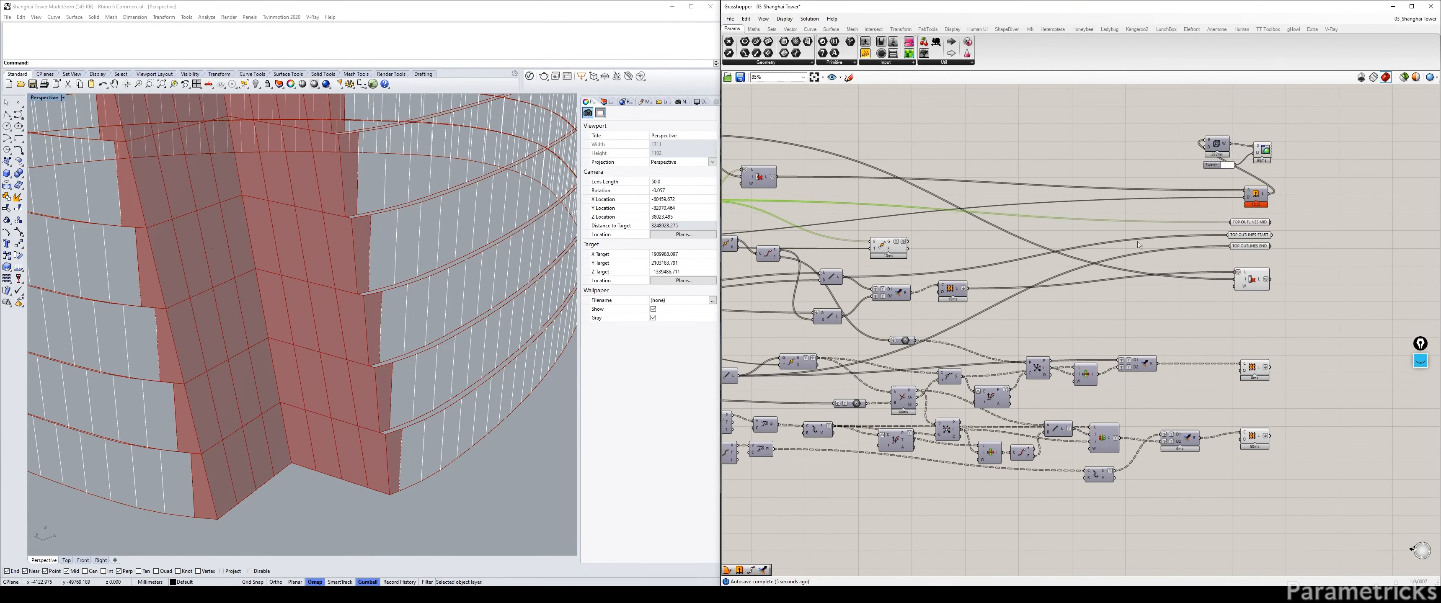
left_click_drag(1283, 220, 1240, 264)
left_click(1314, 217)
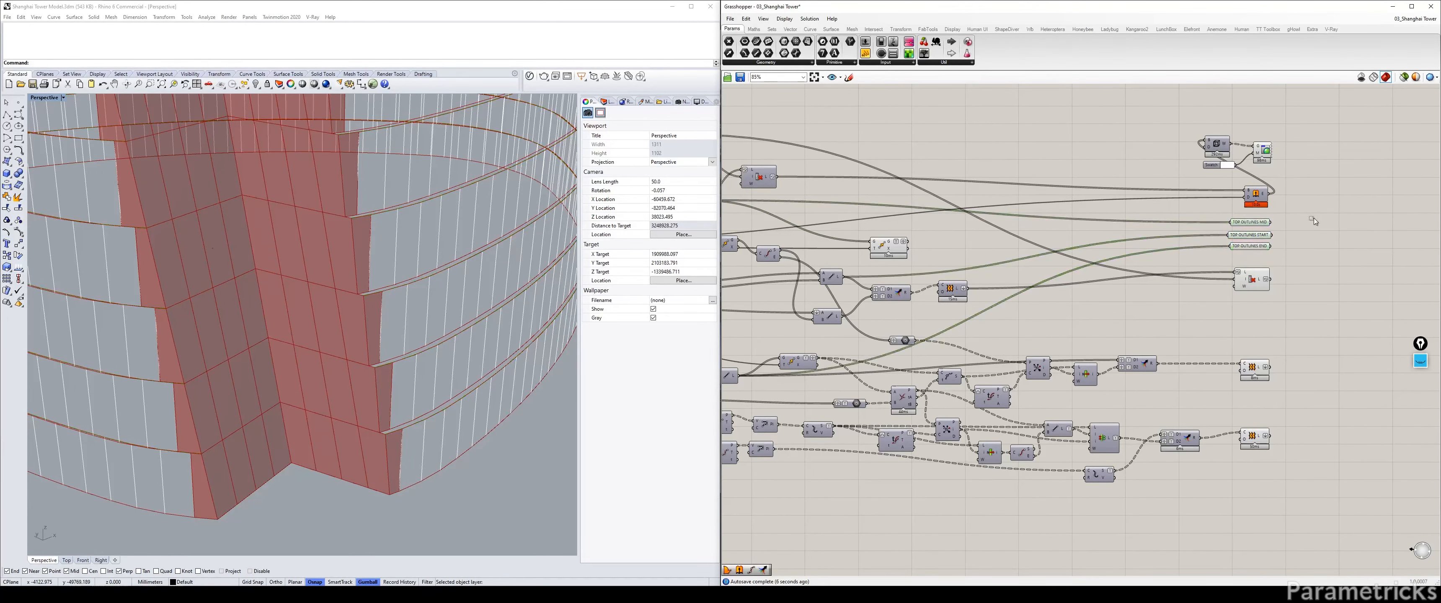
left_click_drag(1250, 222, 1249, 301, "alt")
right_click(1249, 303)
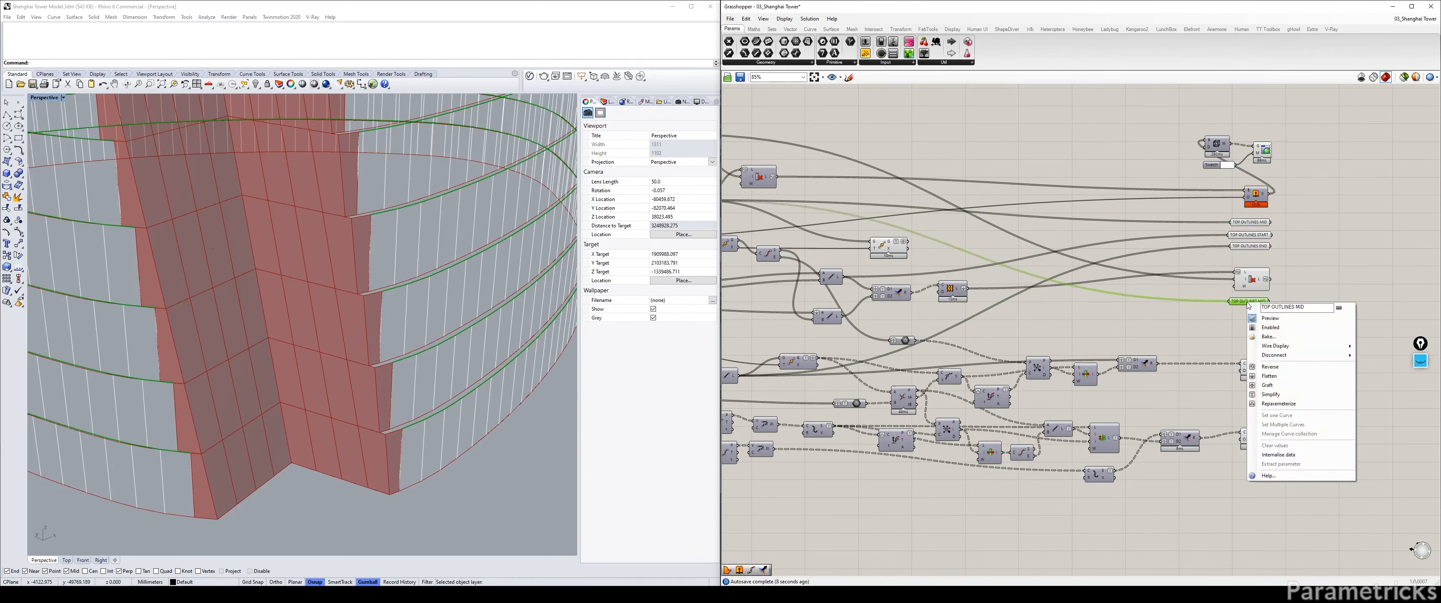
key("shift+Home")
type("BOTTOM")
Step: Remove Graft and Simplify from the duplicated component's output and connect that output to the BOTTOM OUTLINES MID parameter
left_click(912, 248)
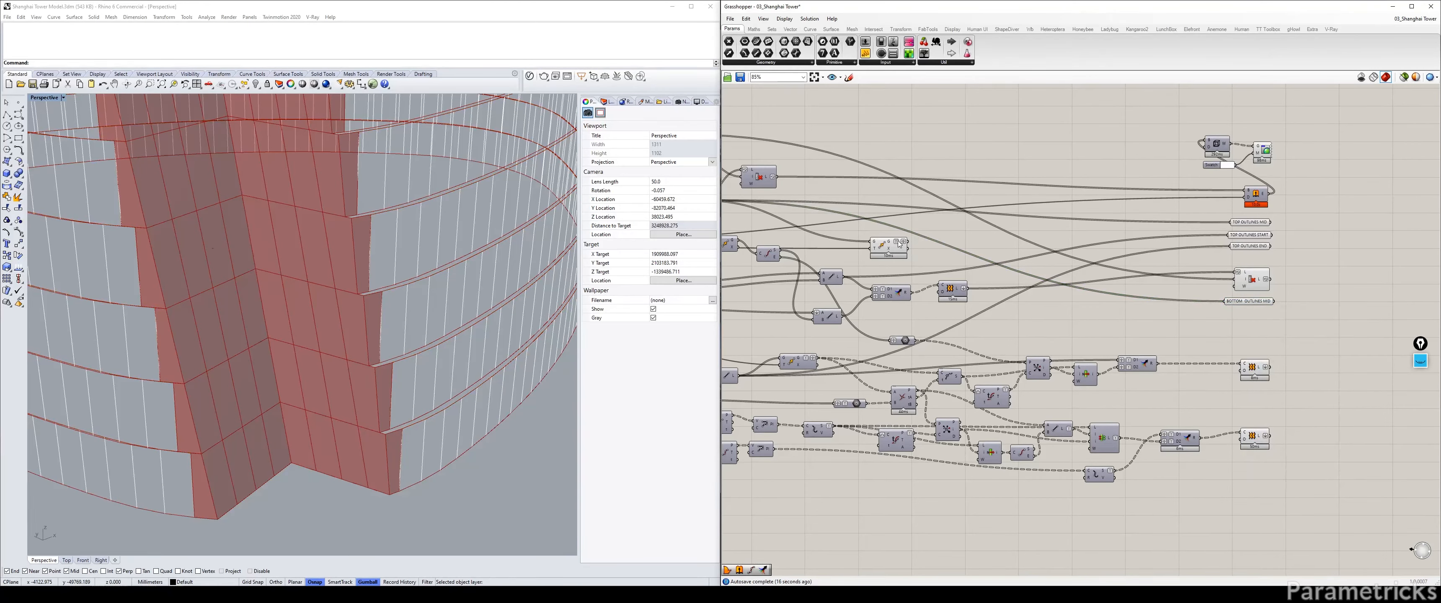
right_click(893, 242)
left_click(910, 283)
right_click(890, 241)
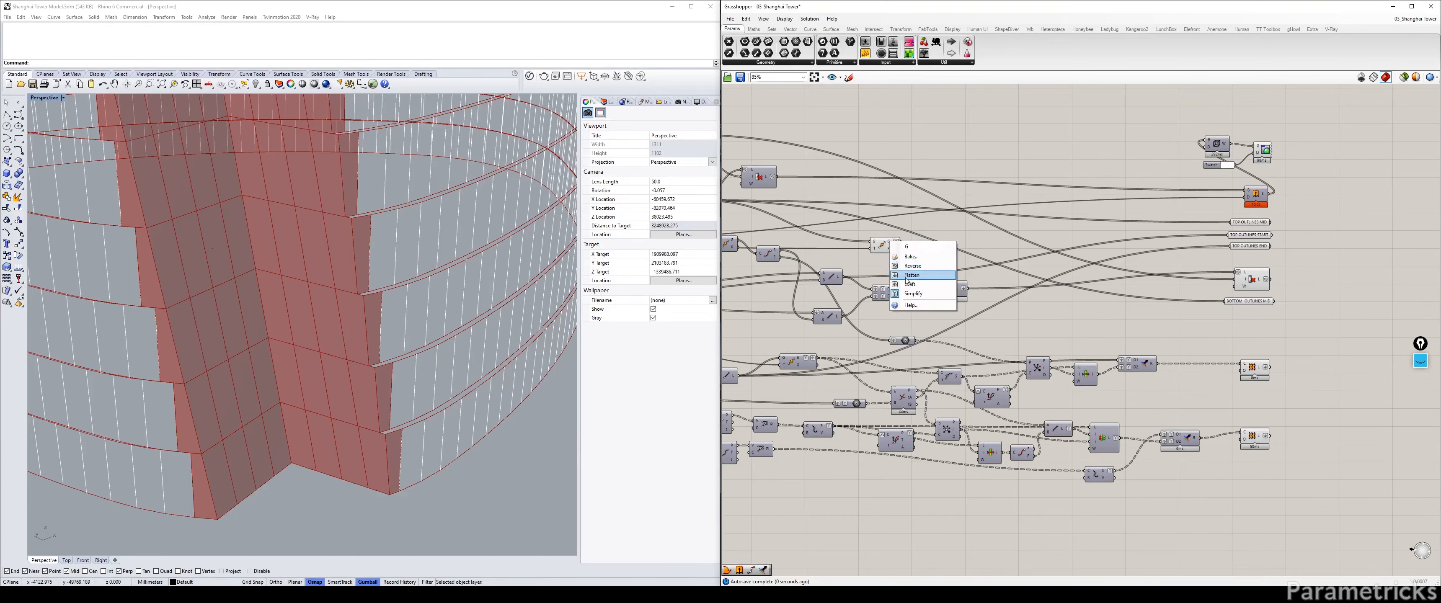
left_click(911, 293)
left_click_drag(896, 242, 1244, 305)
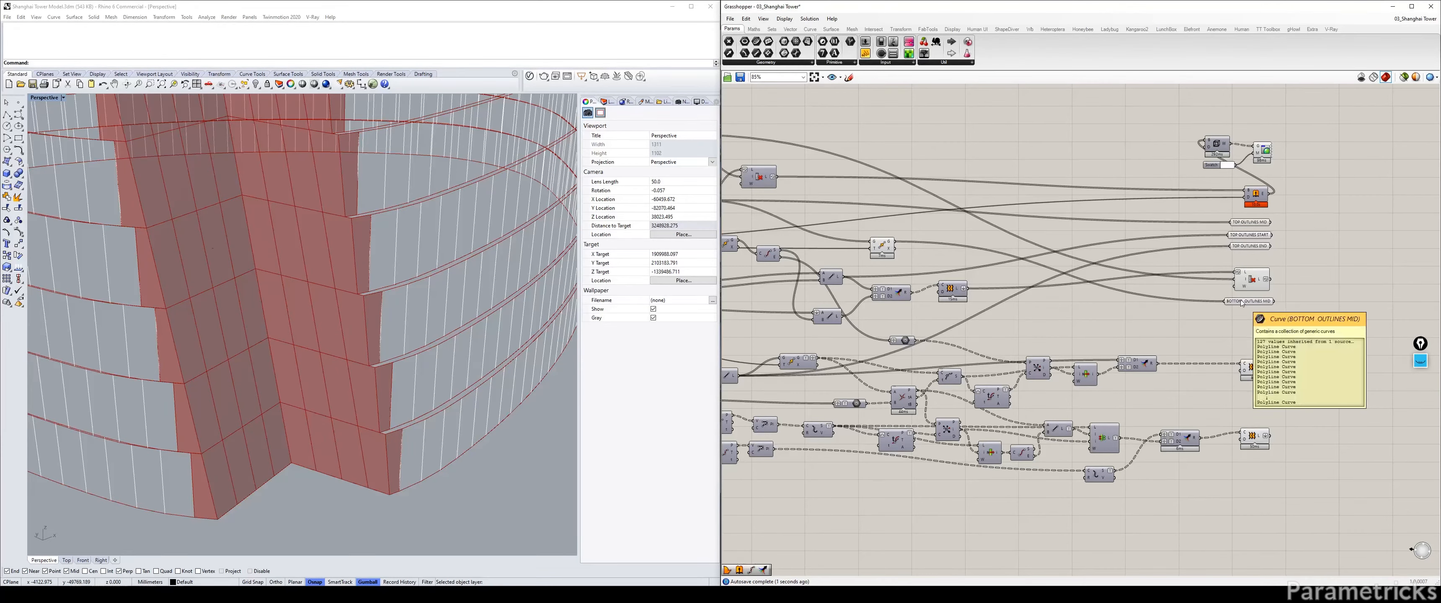
left_click(883, 252)
left_click(1306, 253)
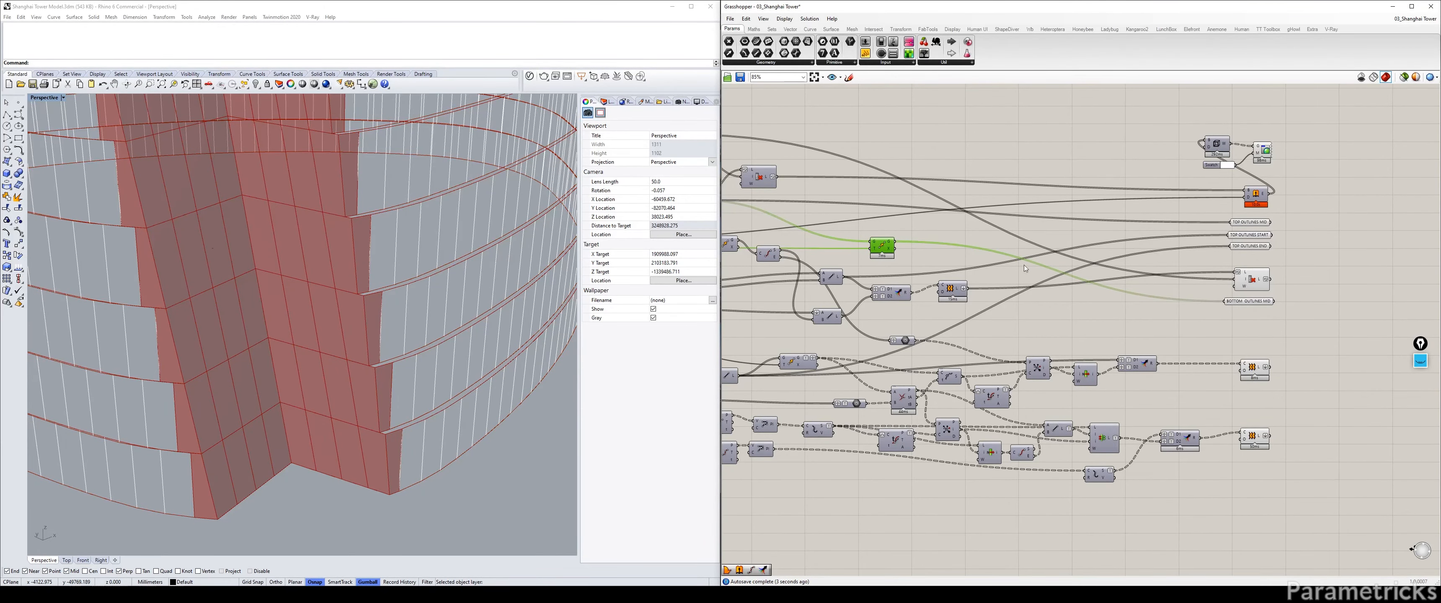
Step: Duplicate BOTTOM OUTLINES MID next to the original and reorder the top outline parameters so START sits above MID
right_click_drag(1237, 269, 936, 227)
left_click_drag(952, 261, 952, 271, "alt")
right_click_drag(776, 283, 1073, 260)
left_click(922, 274)
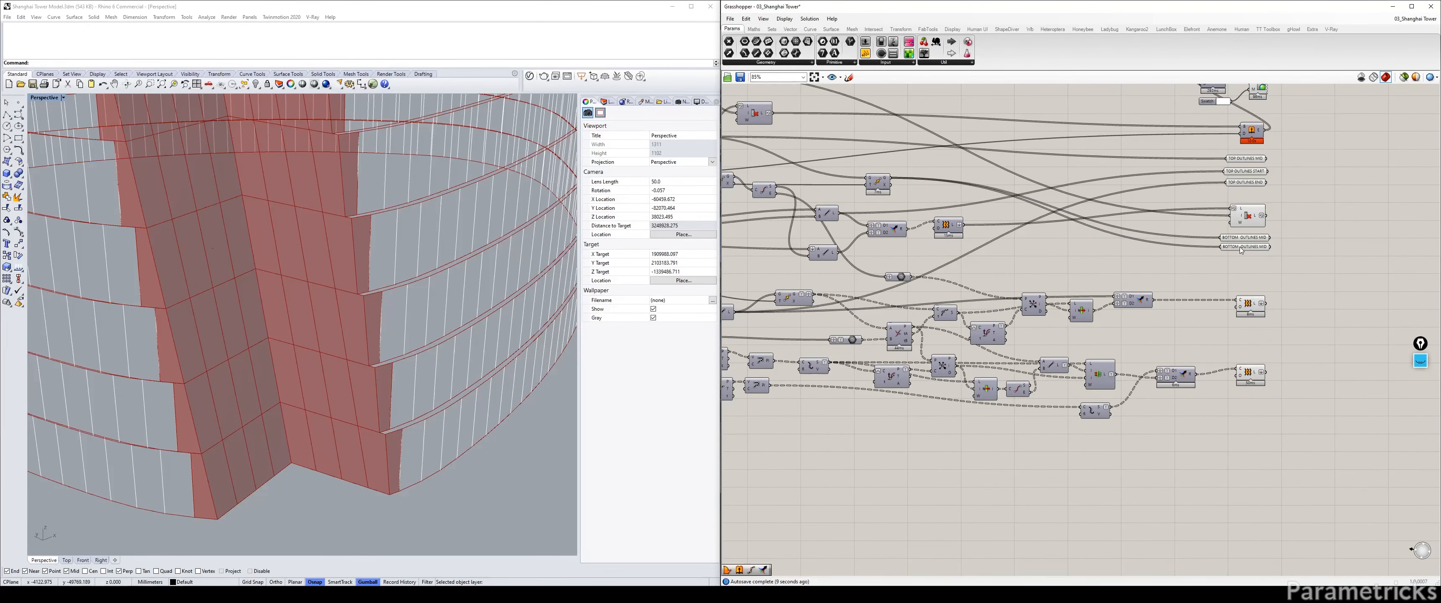
left_click(1250, 164)
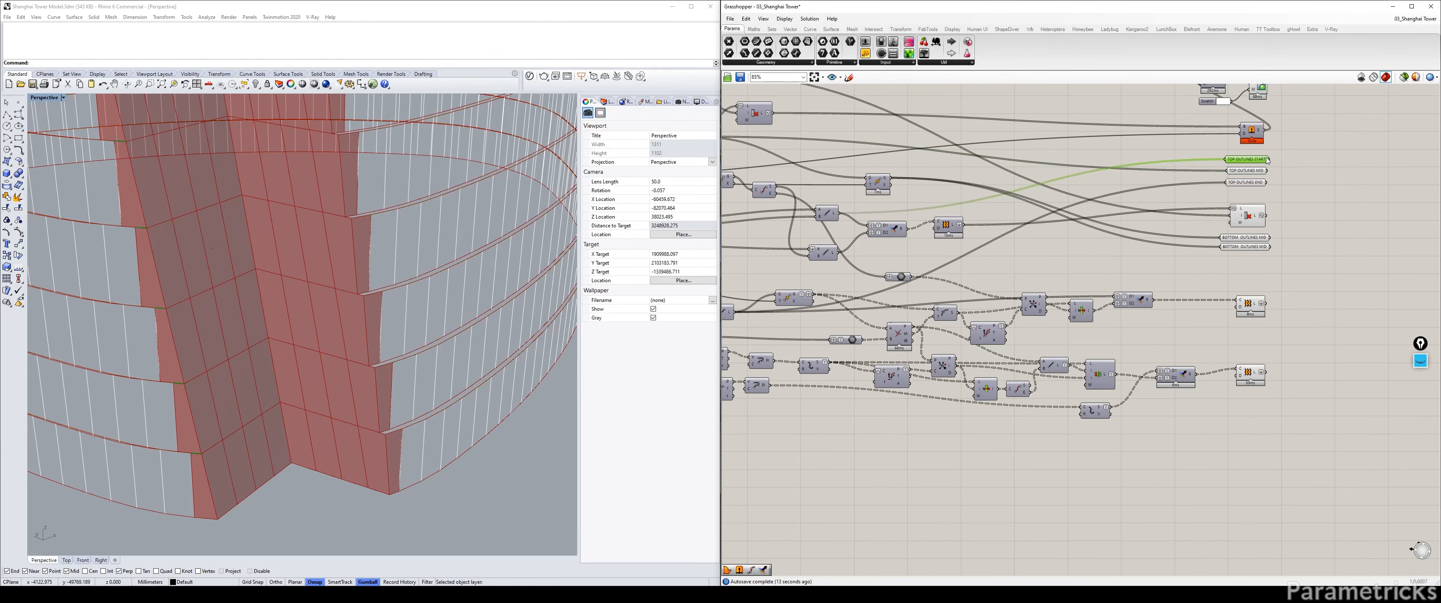
left_click(1265, 192)
Step: Highlight the bottom mid outlines, the two lower Loft components and the Cull Index output in turn to compare their geometry
left_click(1246, 240)
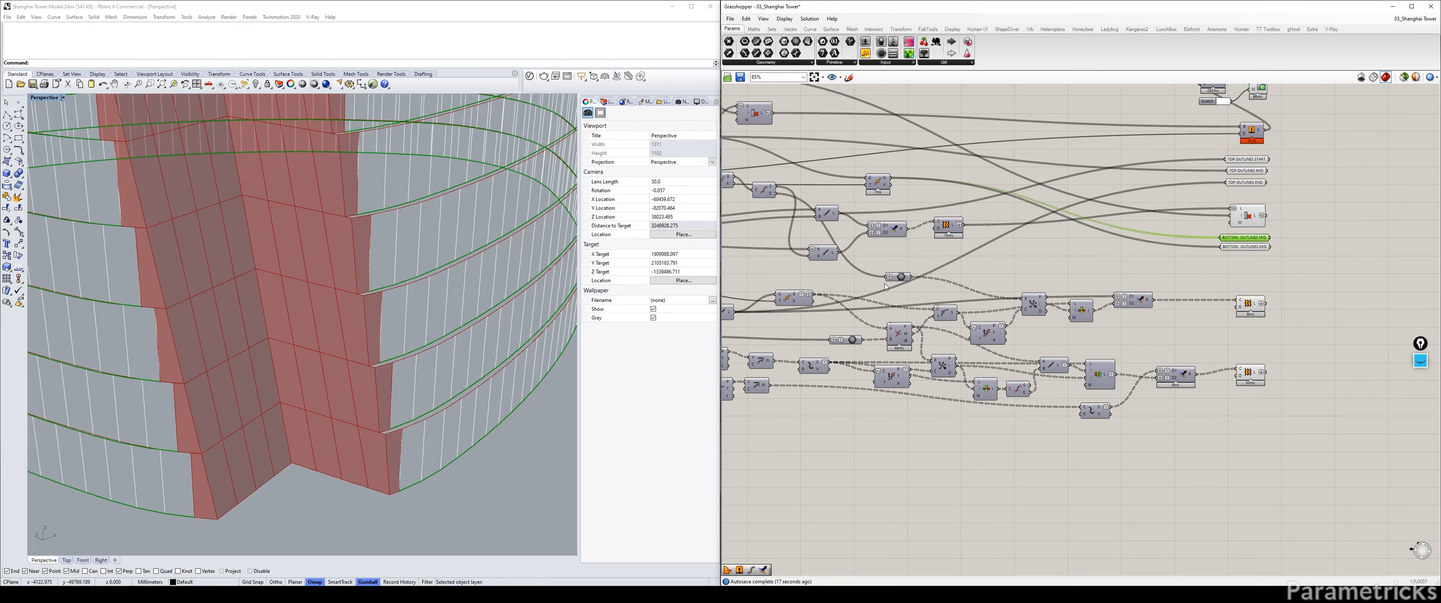
left_click(1251, 305)
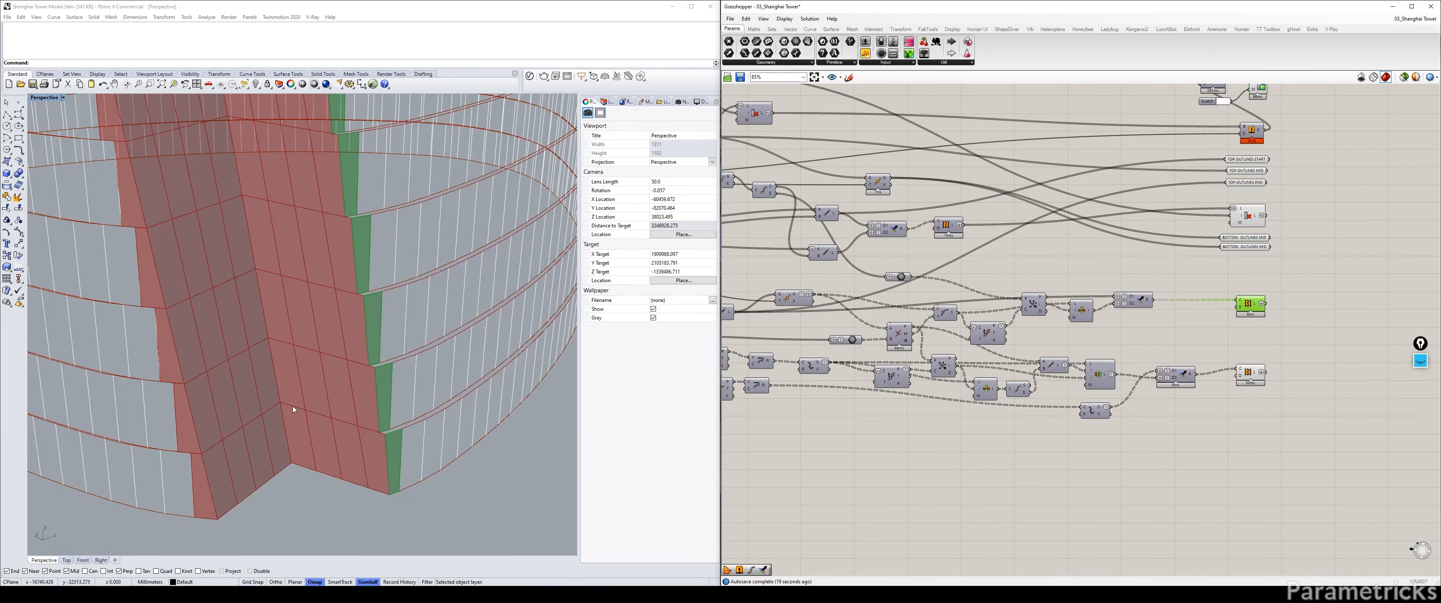
left_click(1243, 371)
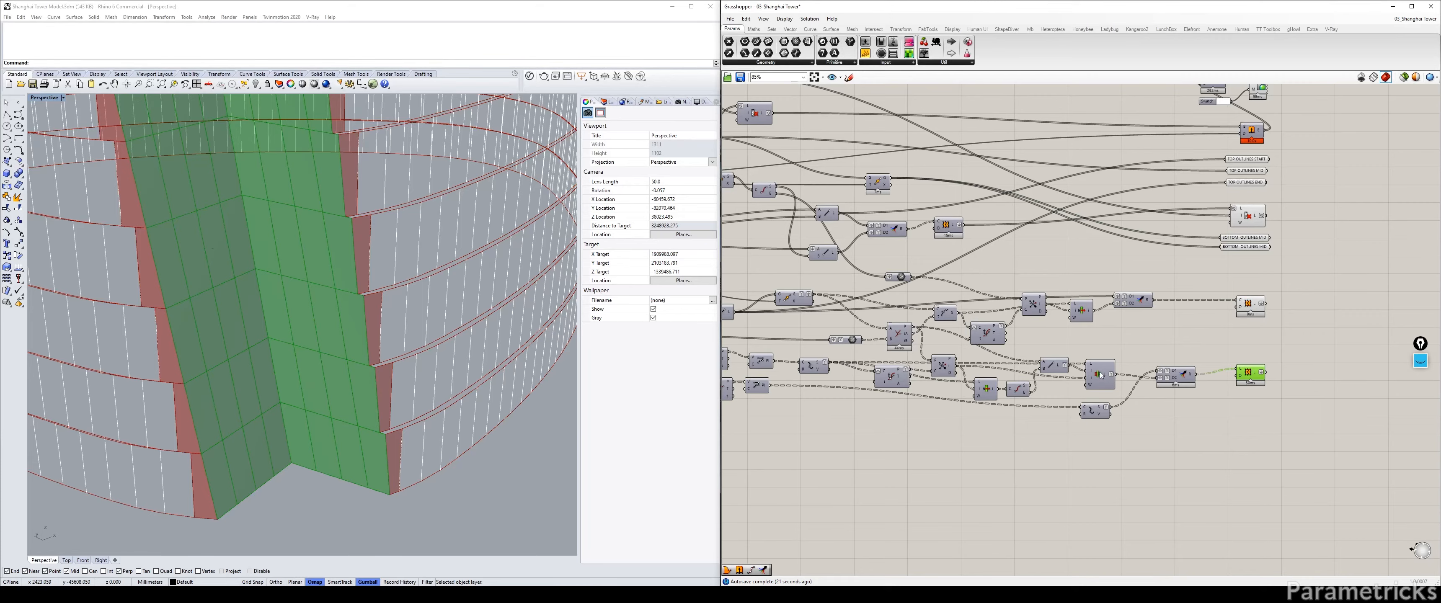
left_click(1149, 361)
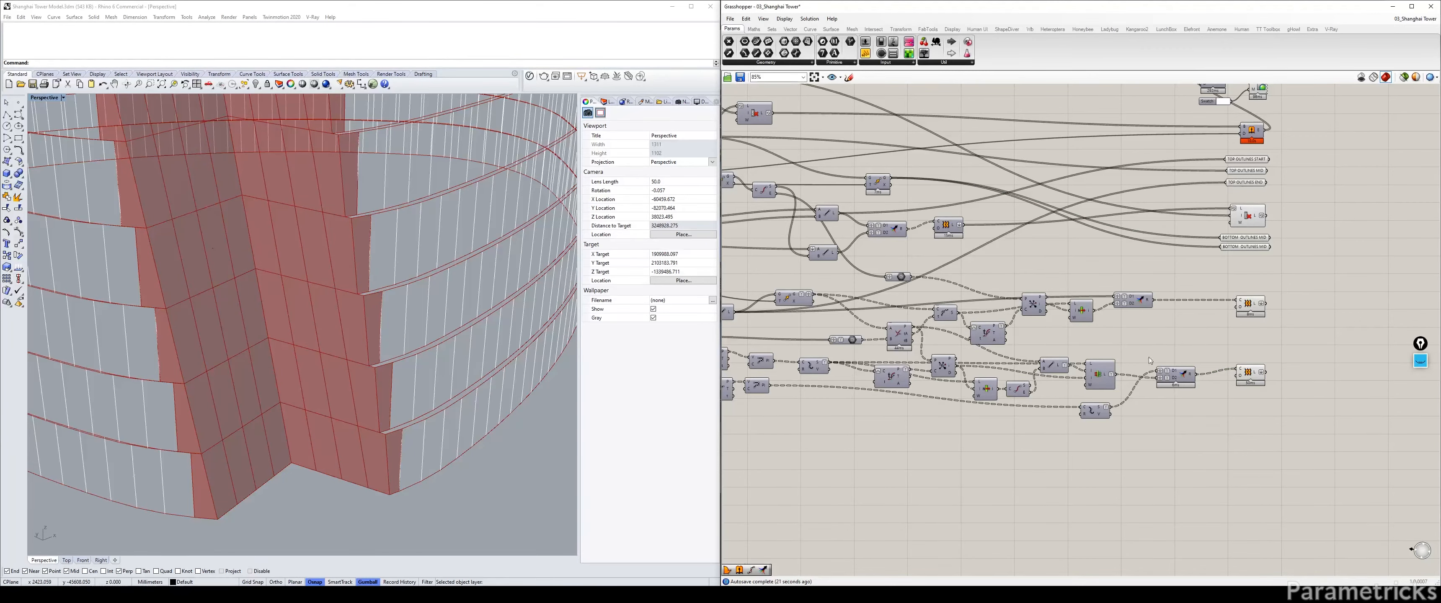
left_click(1249, 305)
right_click_drag(1251, 262, 1241, 292)
left_click(1239, 246)
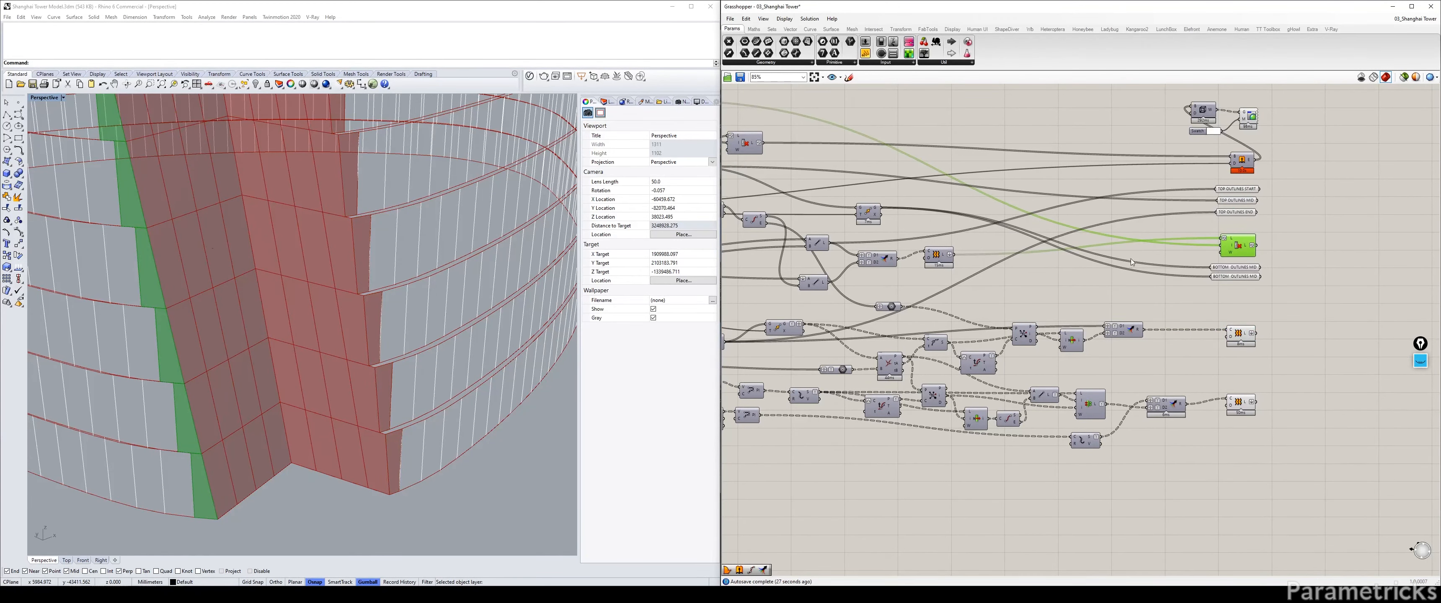
Step: Connect the lower Line component to the upper bottom-outline parameter and rename it BOTTOM OUTLINES START
left_click(812, 283)
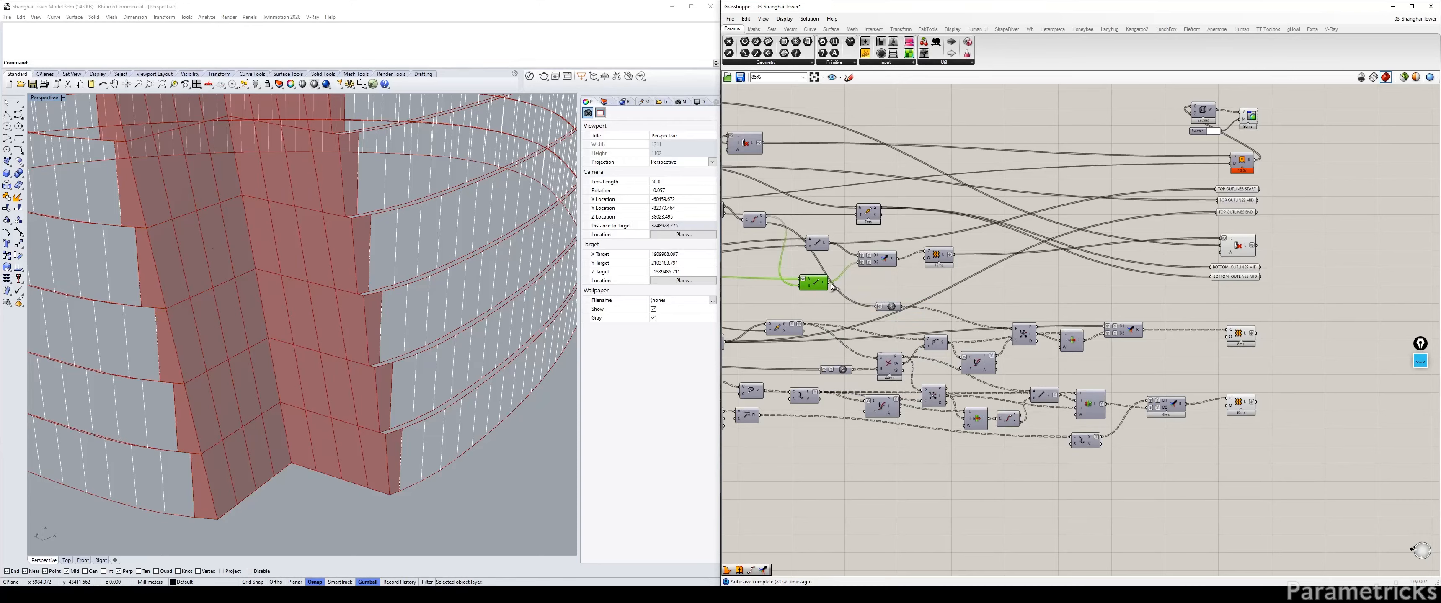
left_click_drag(830, 286, 1211, 267)
right_click(1230, 268)
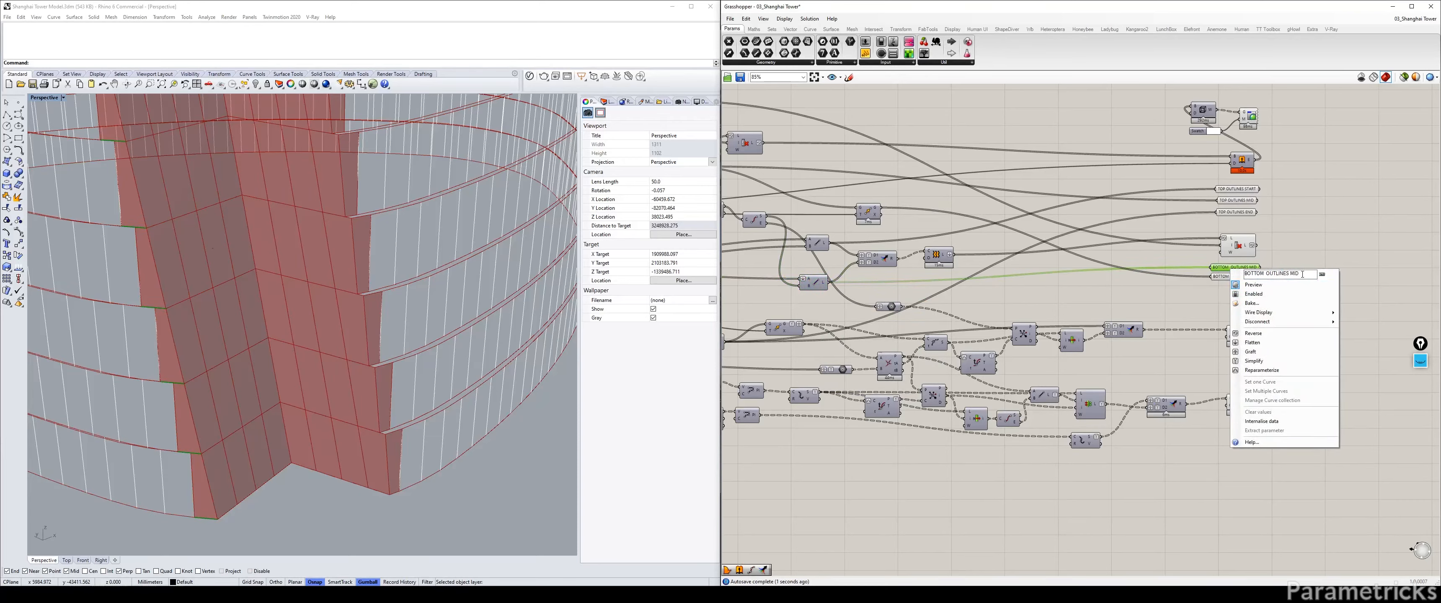
key("BackSpace")
type("START")
key("Return")
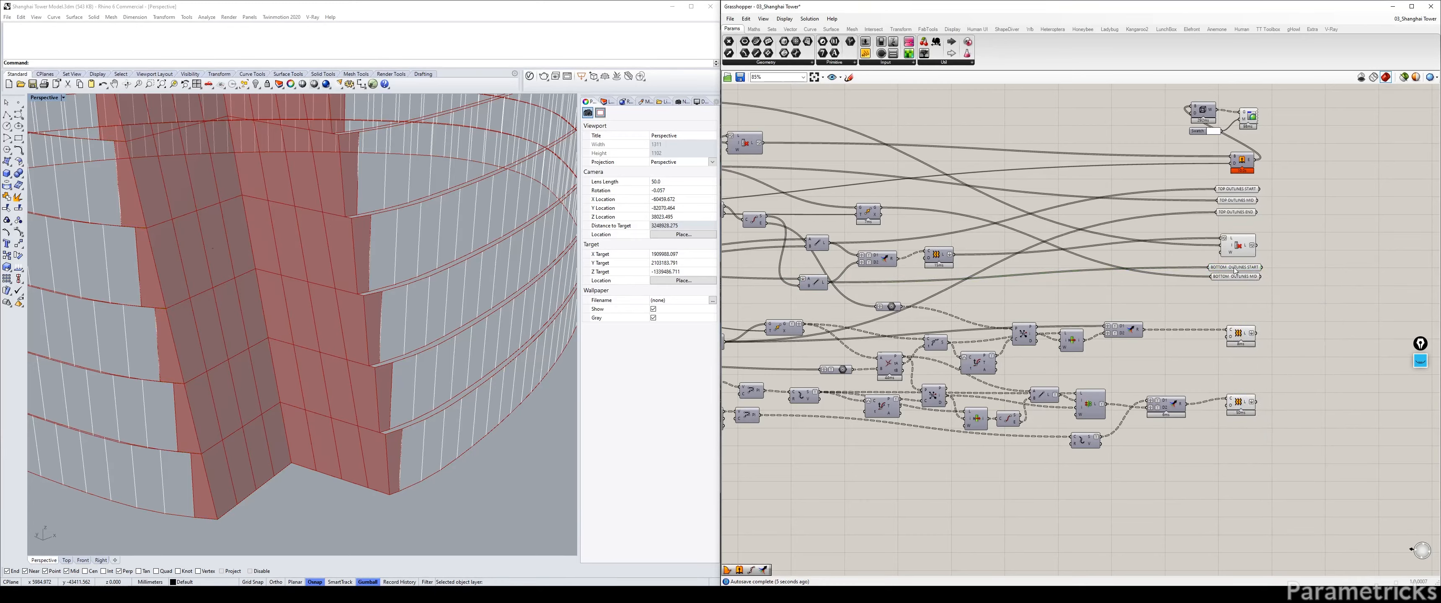
Step: Duplicate BOTTOM OUTLINES START below the pair and feed it, flattened, from the second component before the upper of the two lower Lofts
left_click_drag(1234, 268, 1232, 290, "alt")
left_click(1176, 306)
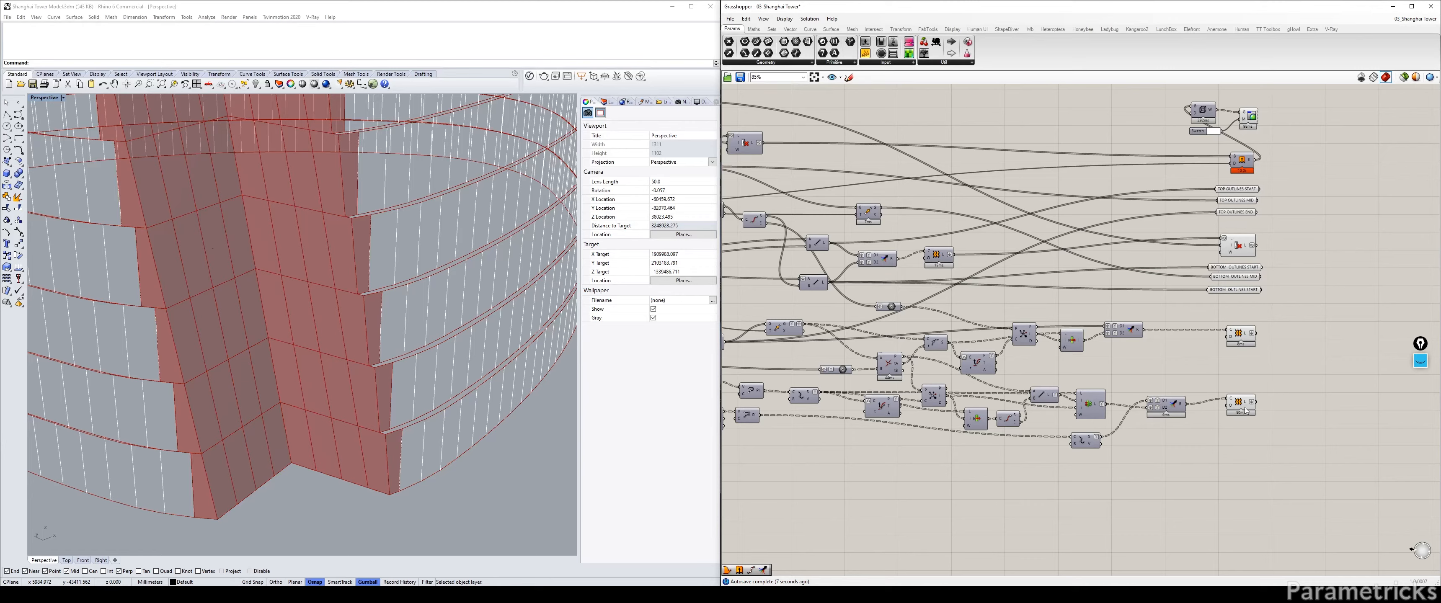
left_click(1236, 409)
left_click(1236, 339)
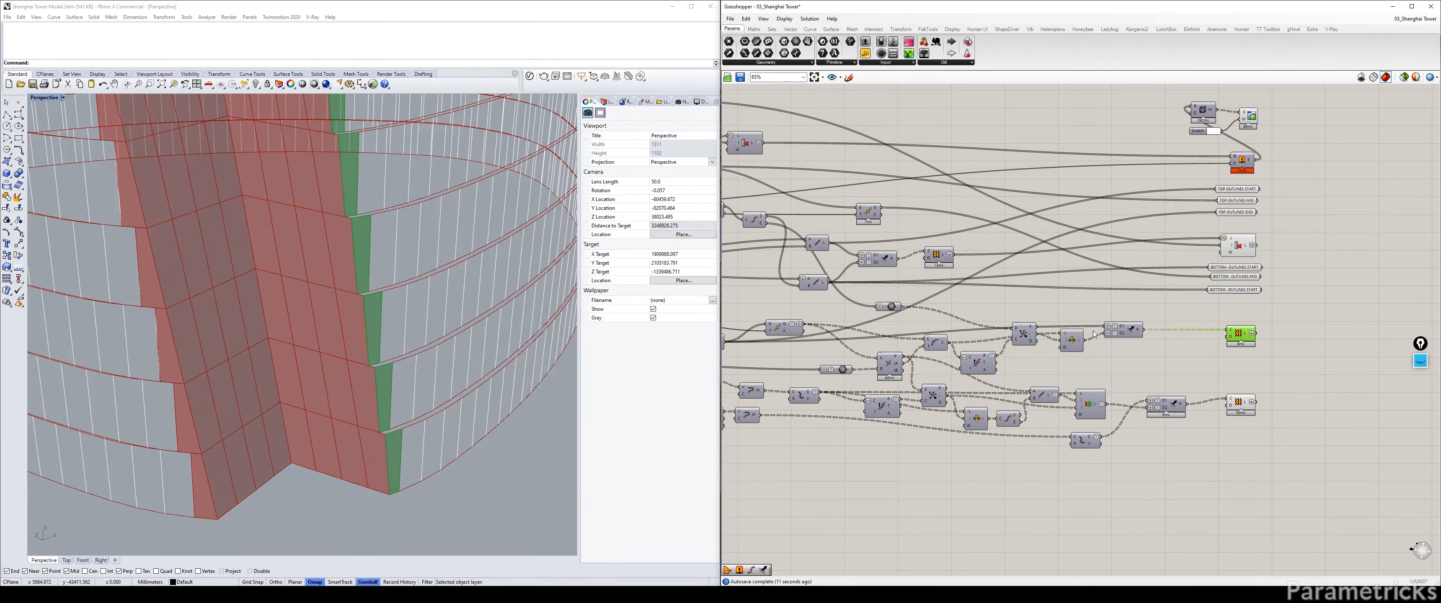
left_click(1070, 340)
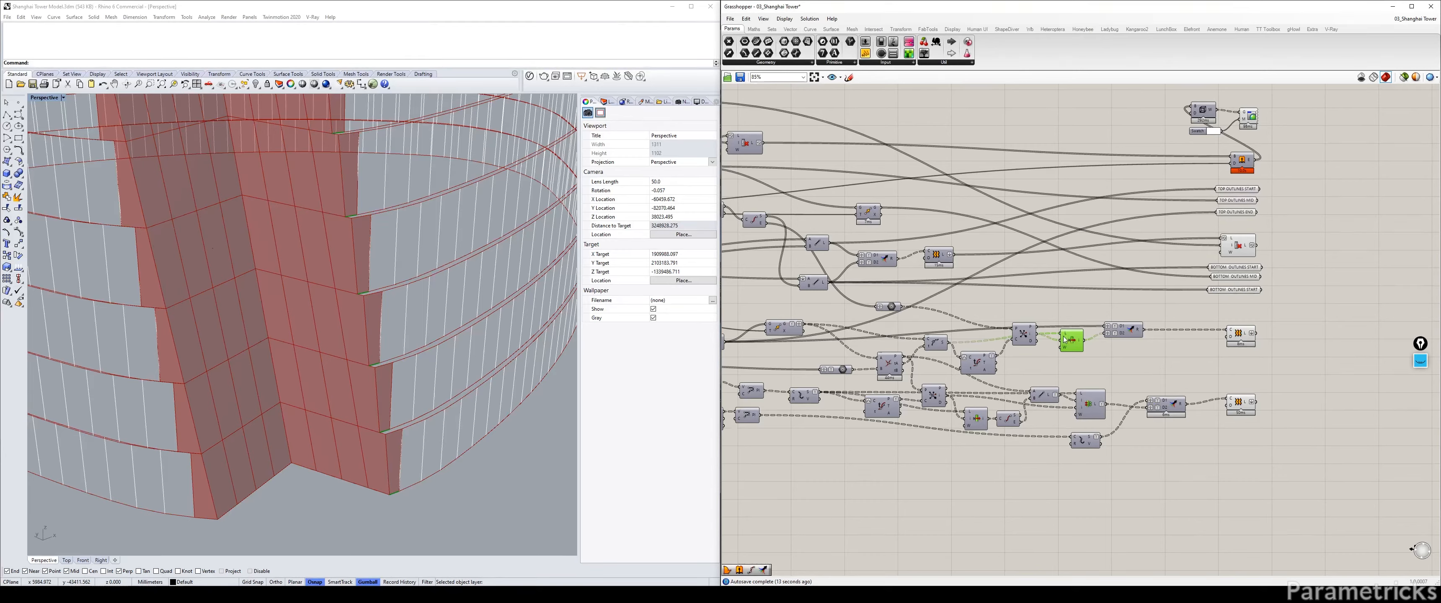
mouse_move(1087, 344)
left_mouse_down()
mouse_move(1197, 292)
mouse_move(1087, 341)
left_mouse_up()
right_click(1226, 290)
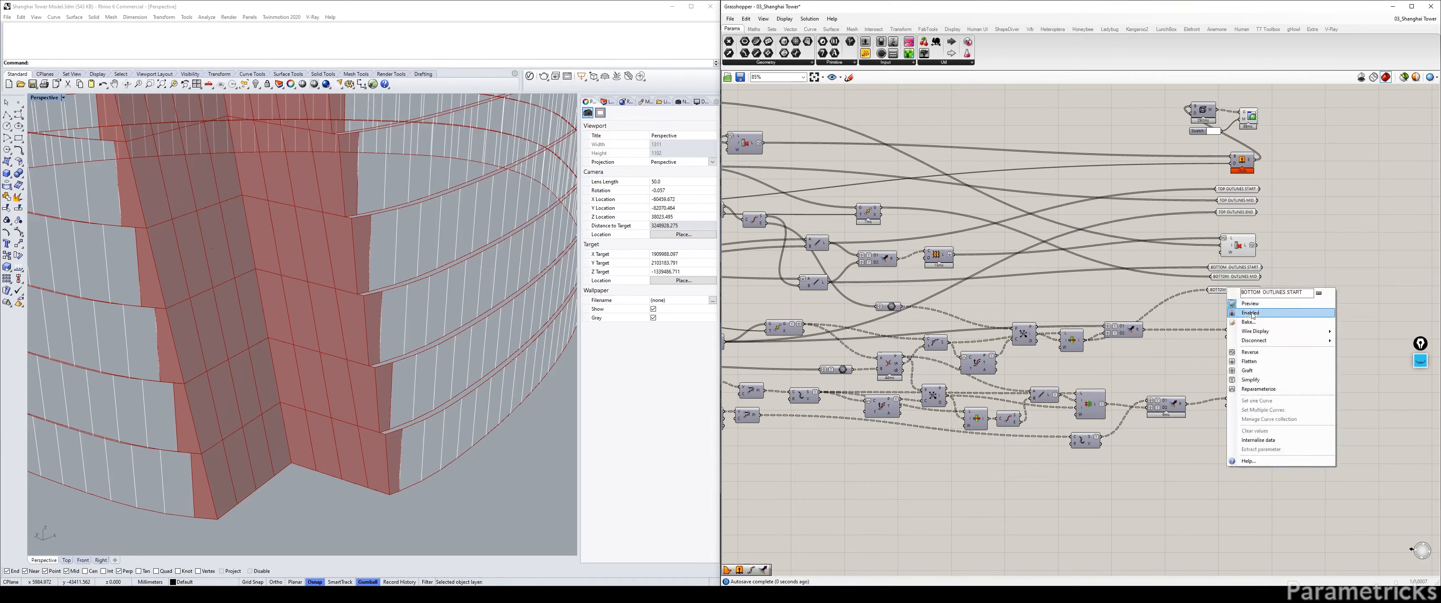
left_click(1249, 361)
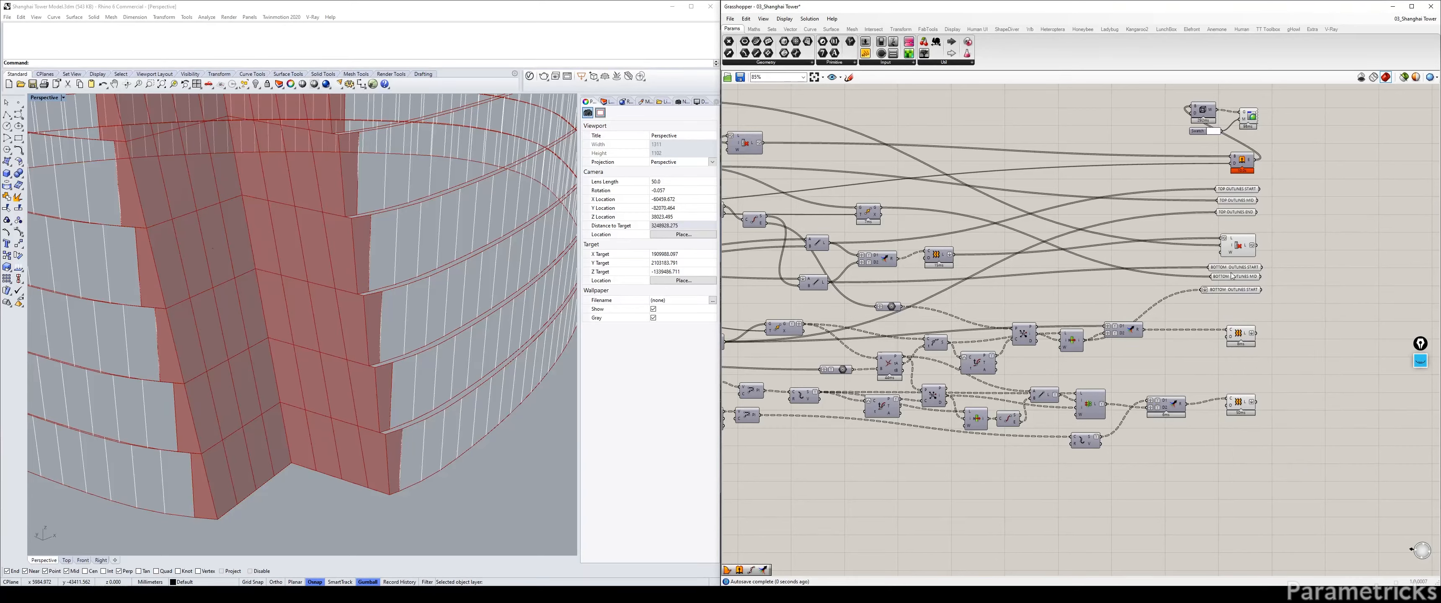
Step: Select all three bottom and all three top outline parameters together to check their curves on the tower
left_click_drag(1283, 313, 1239, 268)
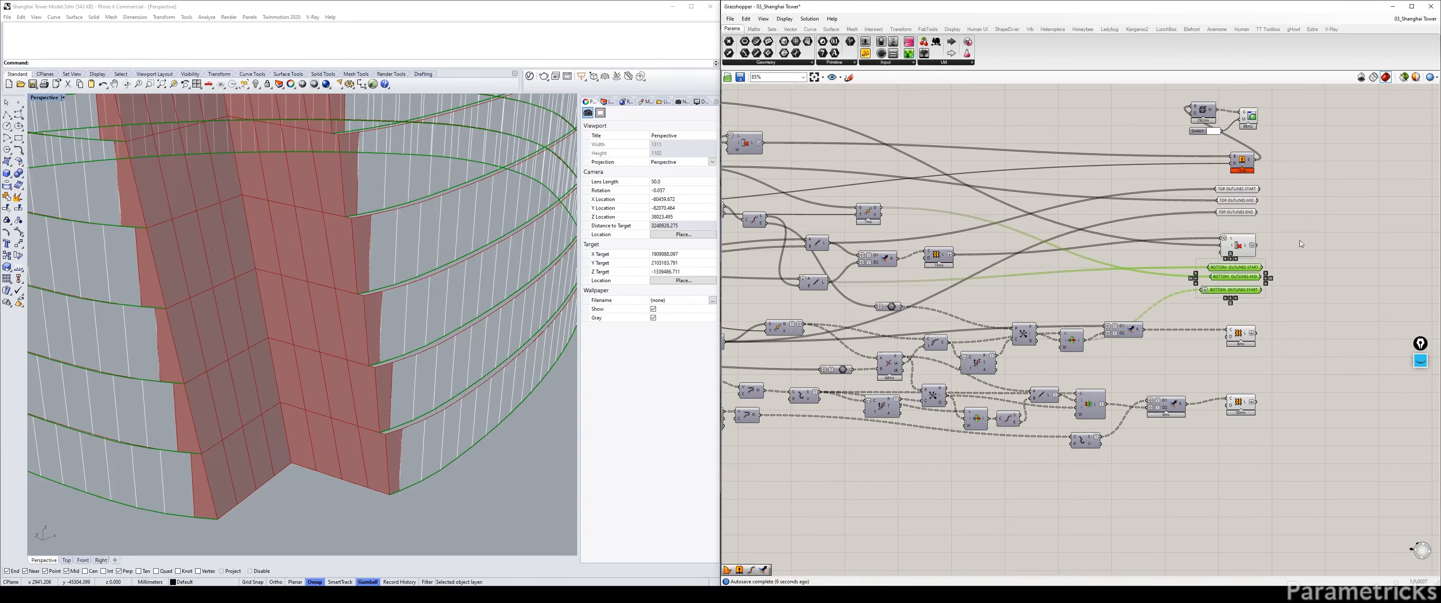
left_click_drag(1284, 183, 1214, 251, "shift")
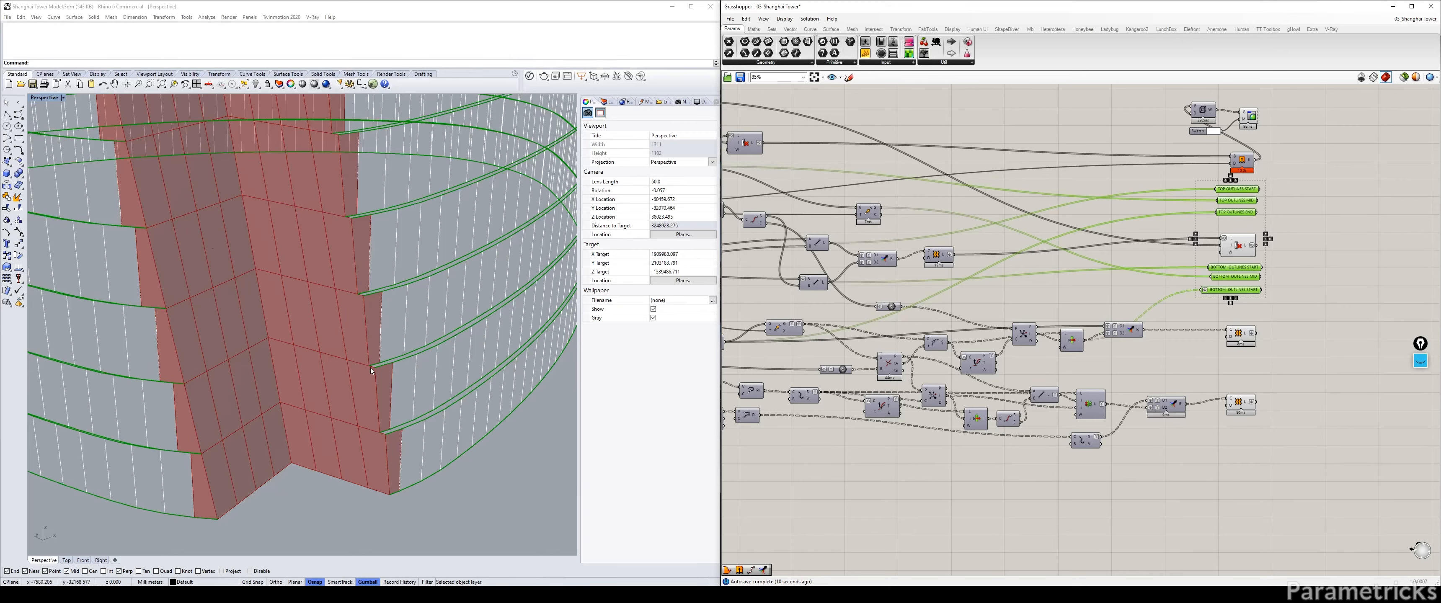
left_click(1289, 236)
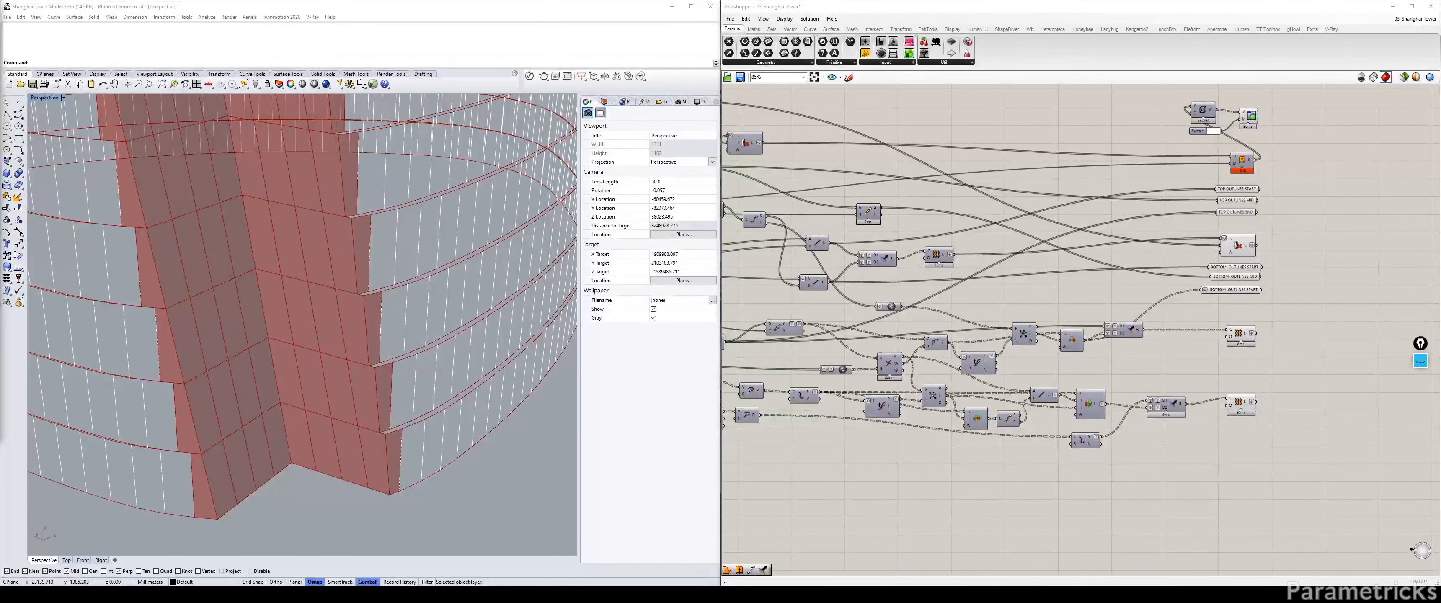
Step: Duplicate the TOP OUTLINES START, MID and END parameters beside the originals and wire each original into its copy
right_click_drag(1190, 167, 1007, 172)
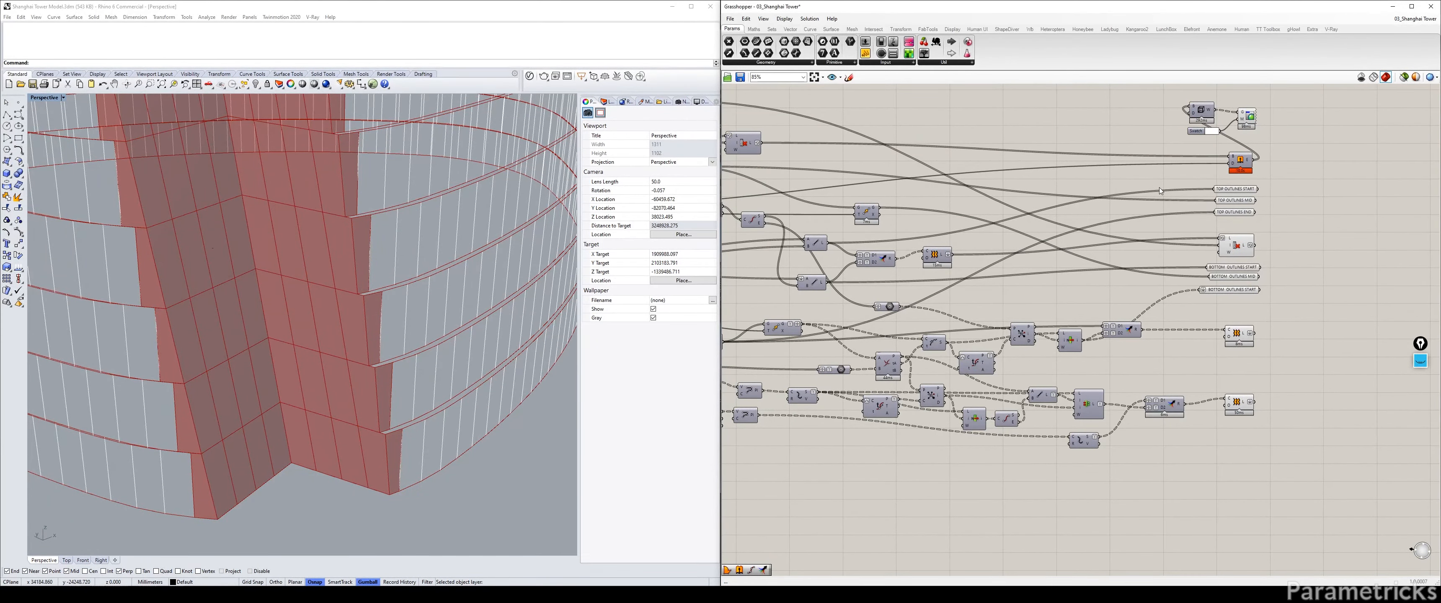
scroll(1159, 187, "down", 4)
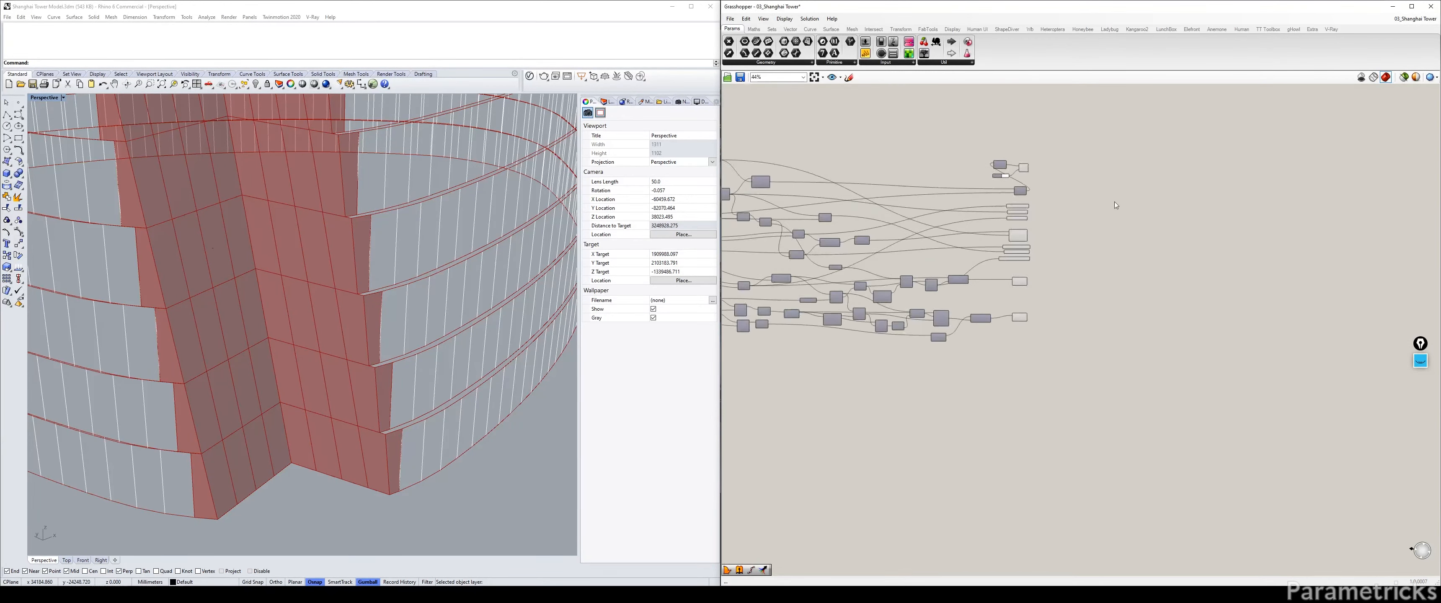
scroll(1045, 210, "up", 5)
left_click_drag(1046, 187, 981, 236)
right_click_drag(1016, 212, 873, 218)
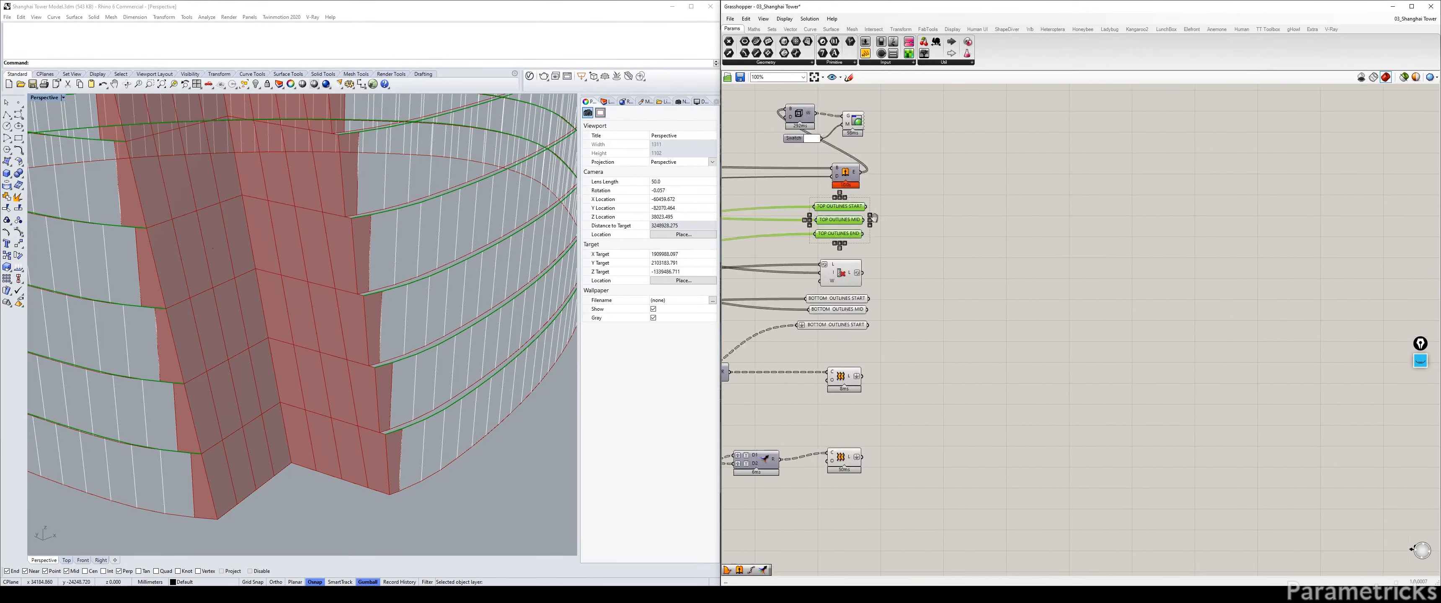
scroll(874, 216, "up", 2)
left_click_drag(839, 202, 932, 195, "alt")
left_click_drag(860, 221, 935, 213)
left_click_drag(858, 241, 935, 233)
Step: Duplicate the three BOTTOM OUTLINES parameters beside the originals, below the copied top parameters
left_click(906, 268)
left_click_drag(897, 324, 831, 373)
left_click_drag(837, 323, 979, 333)
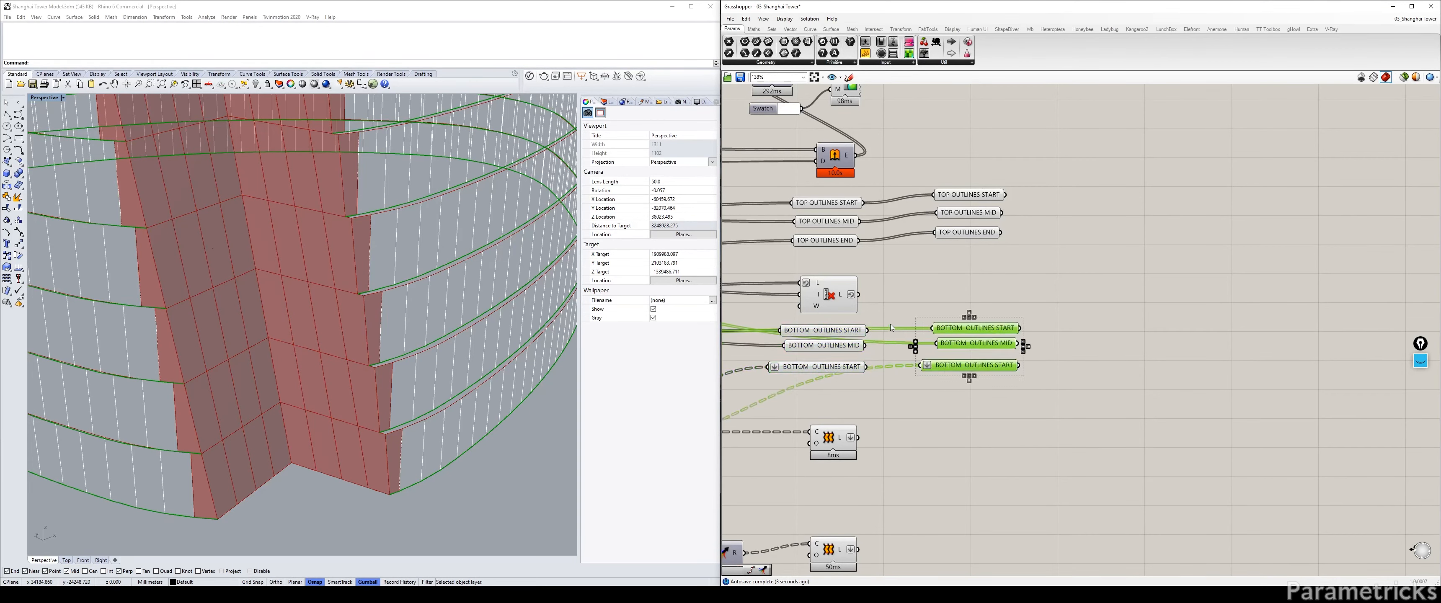
Step: Wire each of the three original bottom outline parameters into its copy beside it
left_click_drag(868, 331, 949, 327)
left_click(931, 291)
left_click_drag(865, 346, 936, 343)
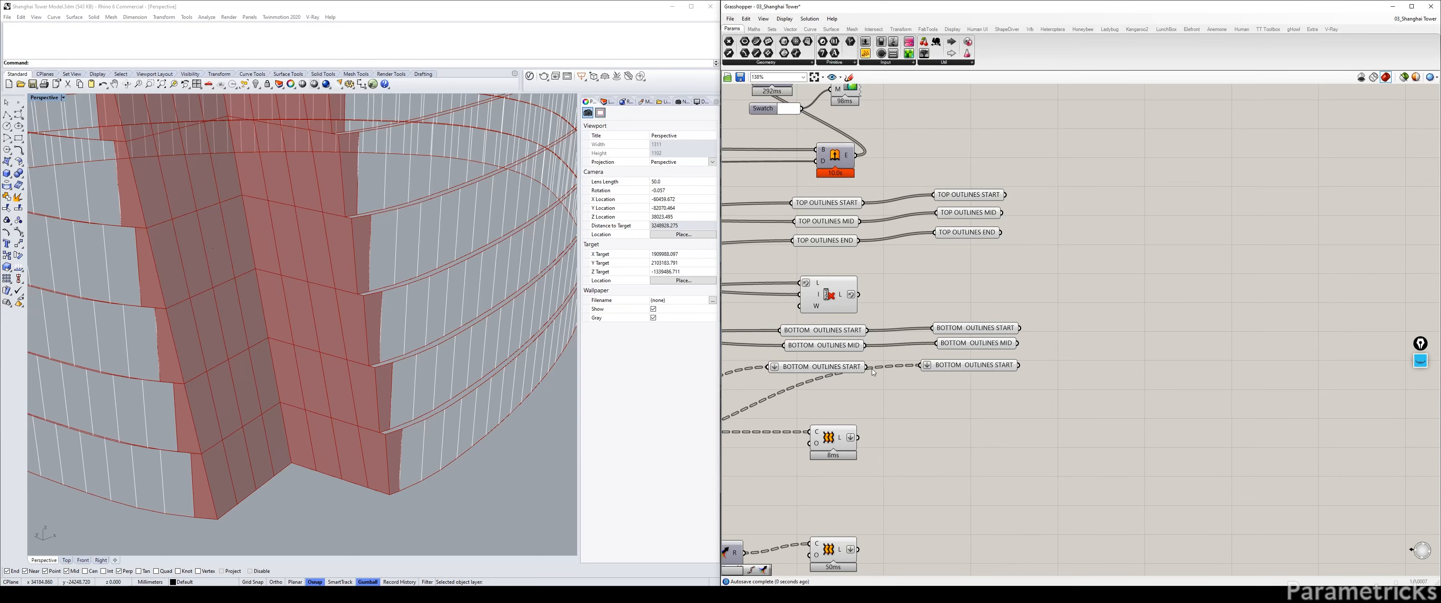
left_click_drag(868, 366, 921, 366)
left_click_drag(1037, 390, 950, 319)
left_click(939, 299)
Step: Set the wire display to Hidden on the copied TOP OUTLINES START, MID and END parameters
right_click(977, 193)
mouse_move(1017, 237)
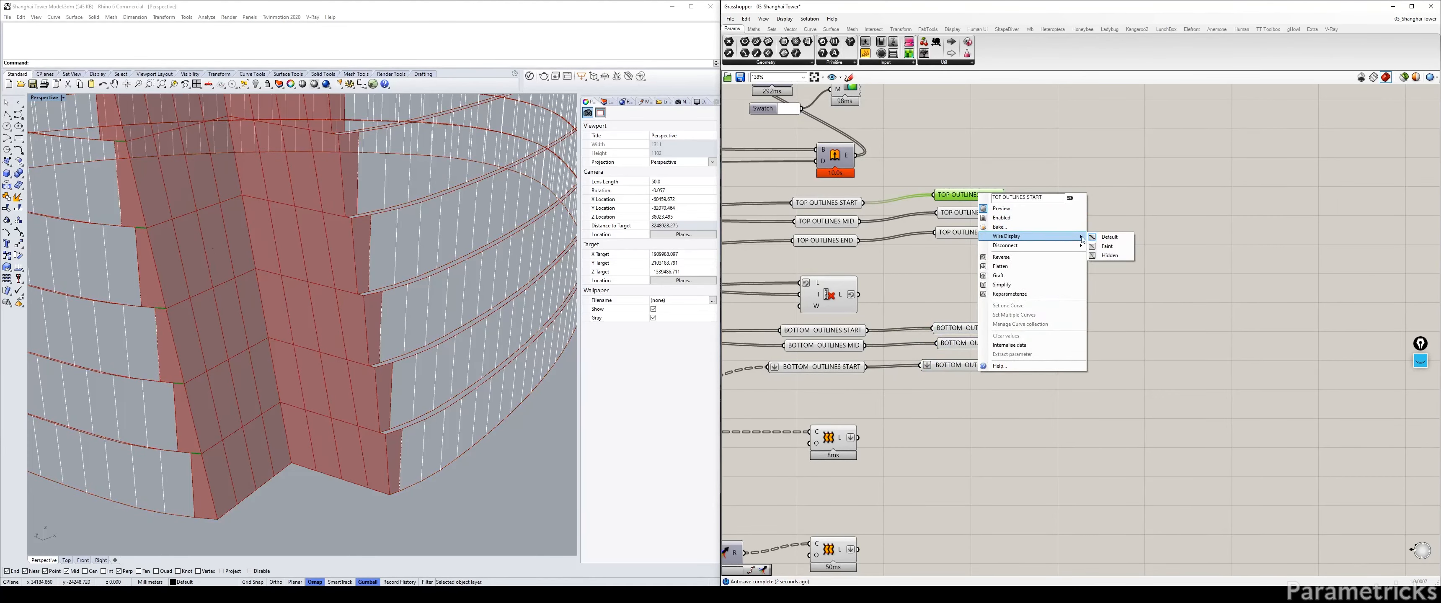
left_click(1105, 255)
right_click(959, 214)
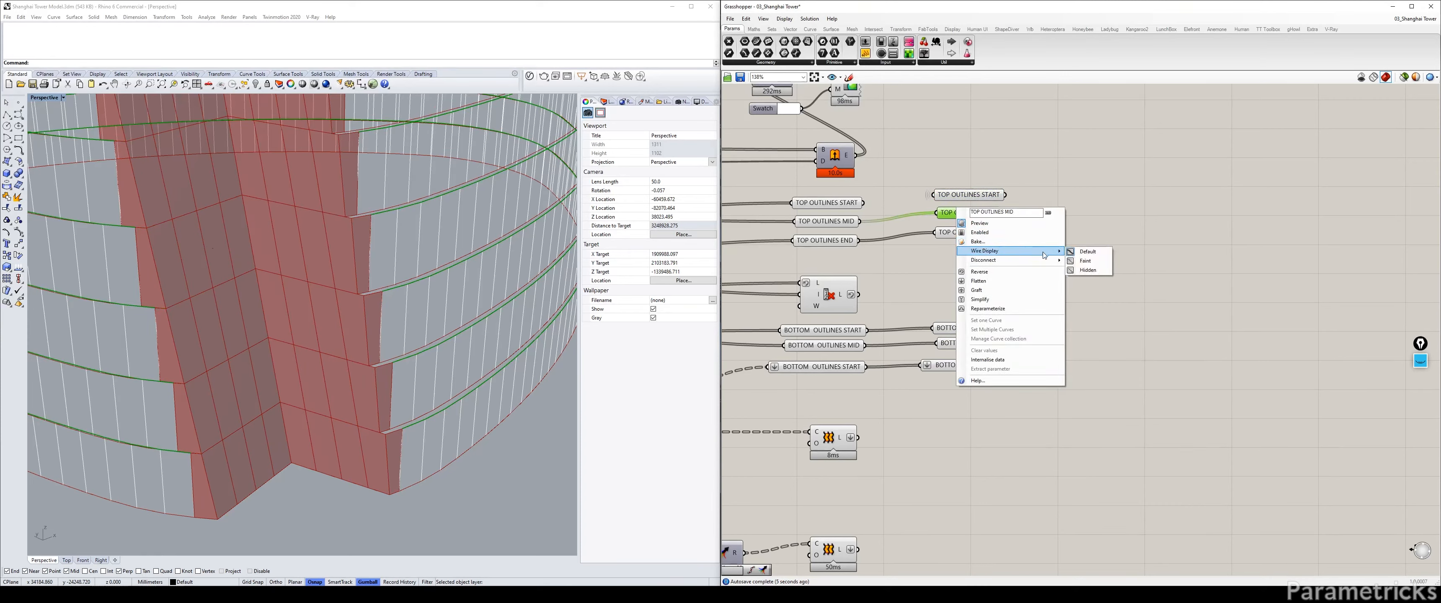
left_click(1099, 268)
right_click(979, 235)
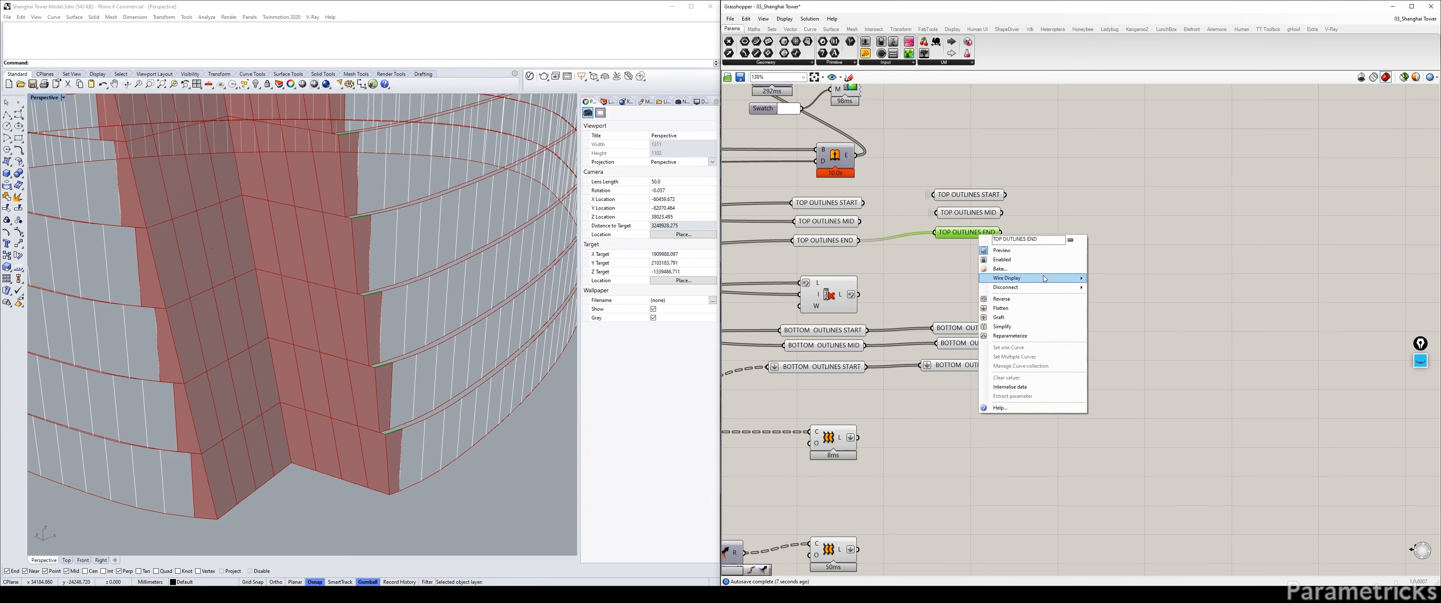
mouse_move(1044, 275)
left_click(1105, 299)
Step: Set the wire display to Hidden on the three copied bottom outline parameters
right_click(984, 329)
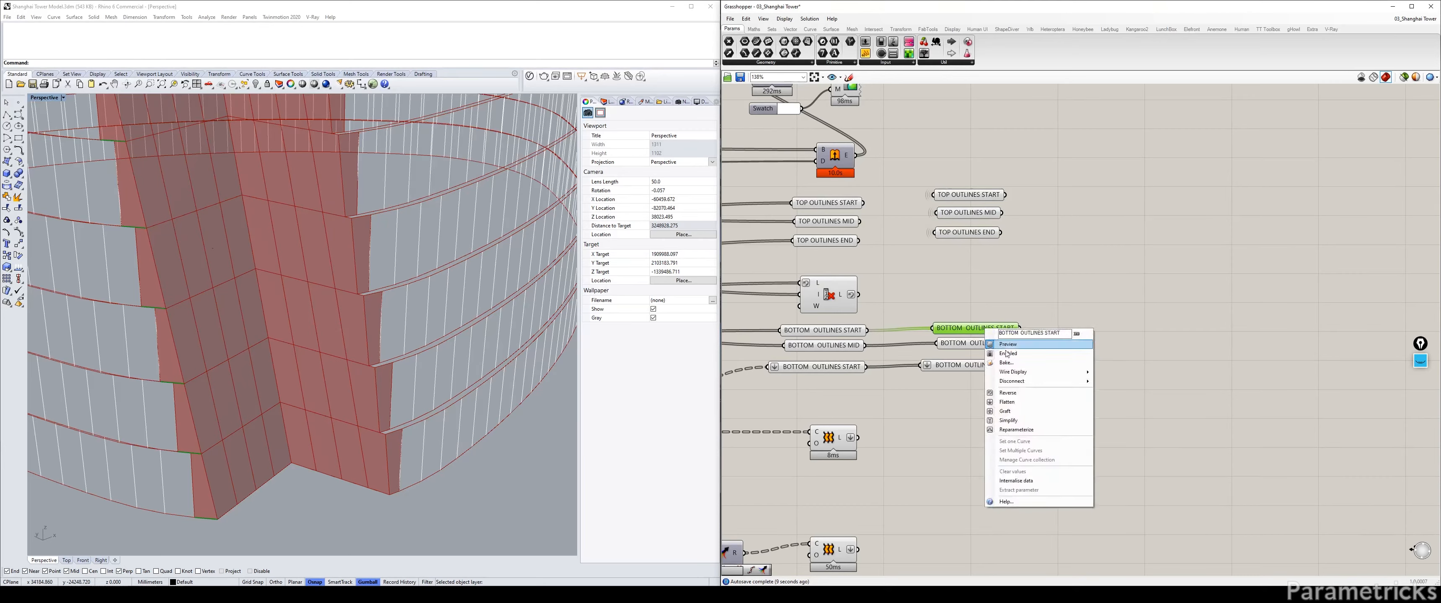
mouse_move(1040, 372)
left_click(1118, 391)
right_click(976, 343)
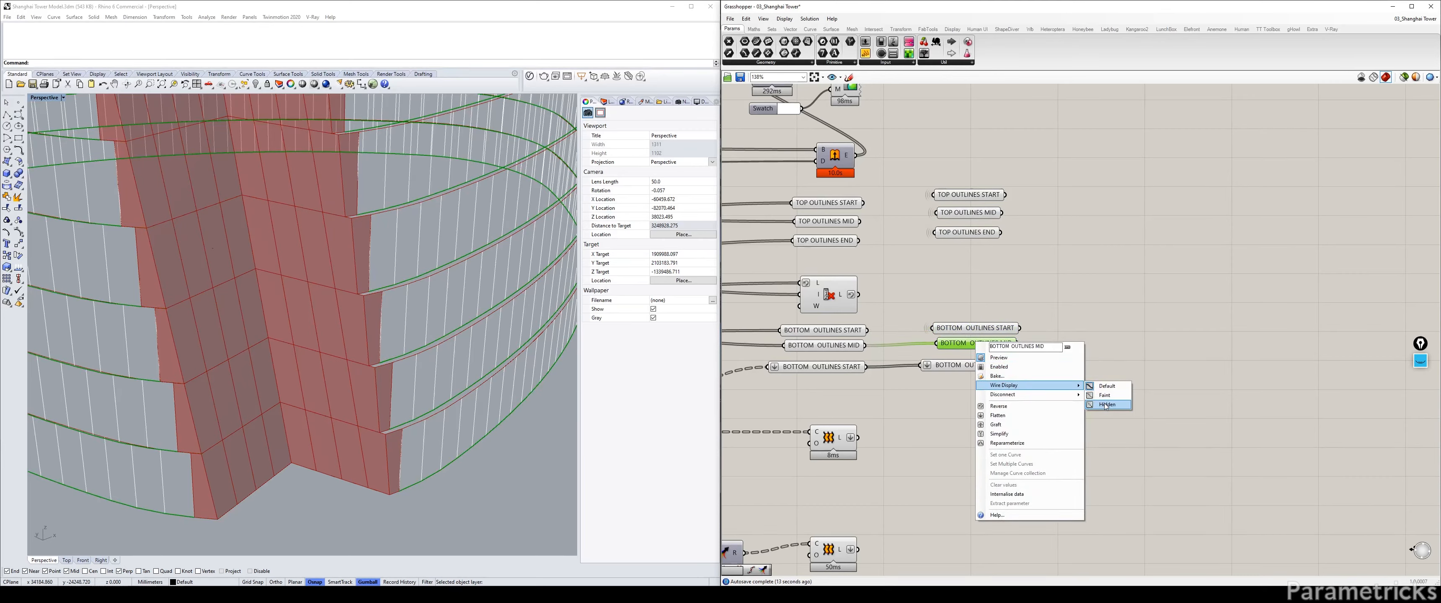
left_click(1110, 404)
left_click(971, 367)
right_click(971, 367)
mouse_move(1041, 410)
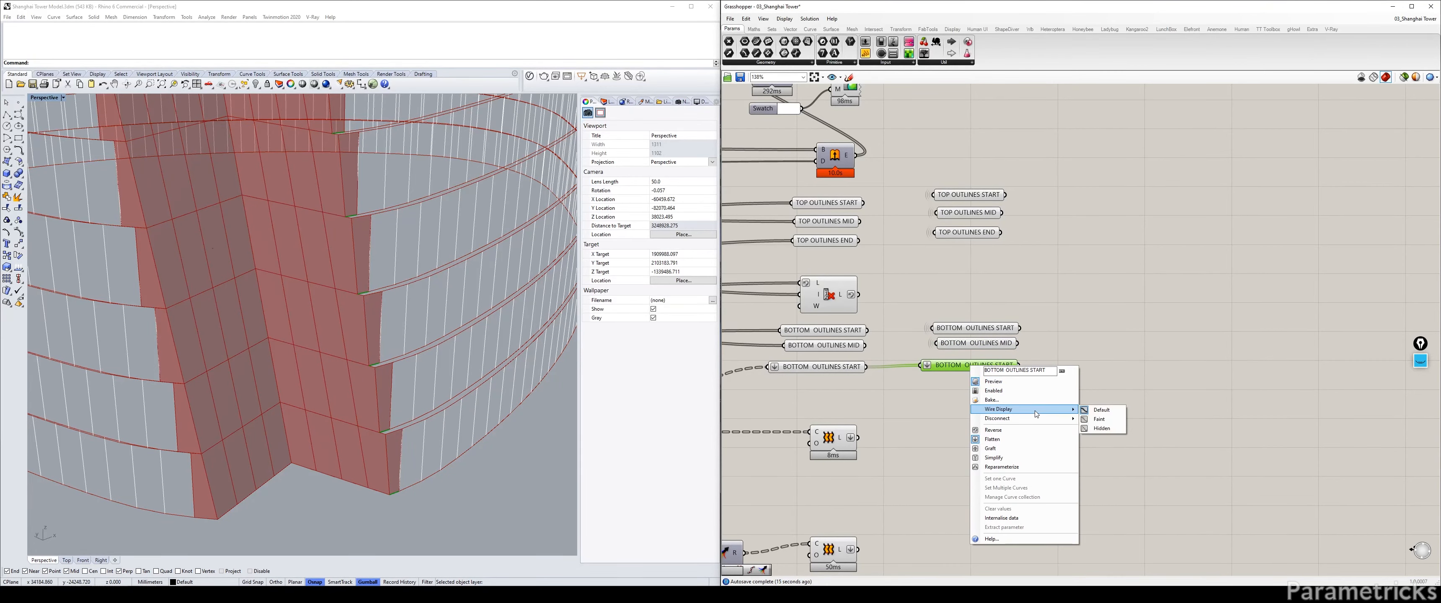
left_click(1112, 430)
Step: Move all six copied outline parameters well away from the originals, then check the originals' links to them
left_click_drag(1116, 387, 915, 145)
scroll(940, 153, "down", 4)
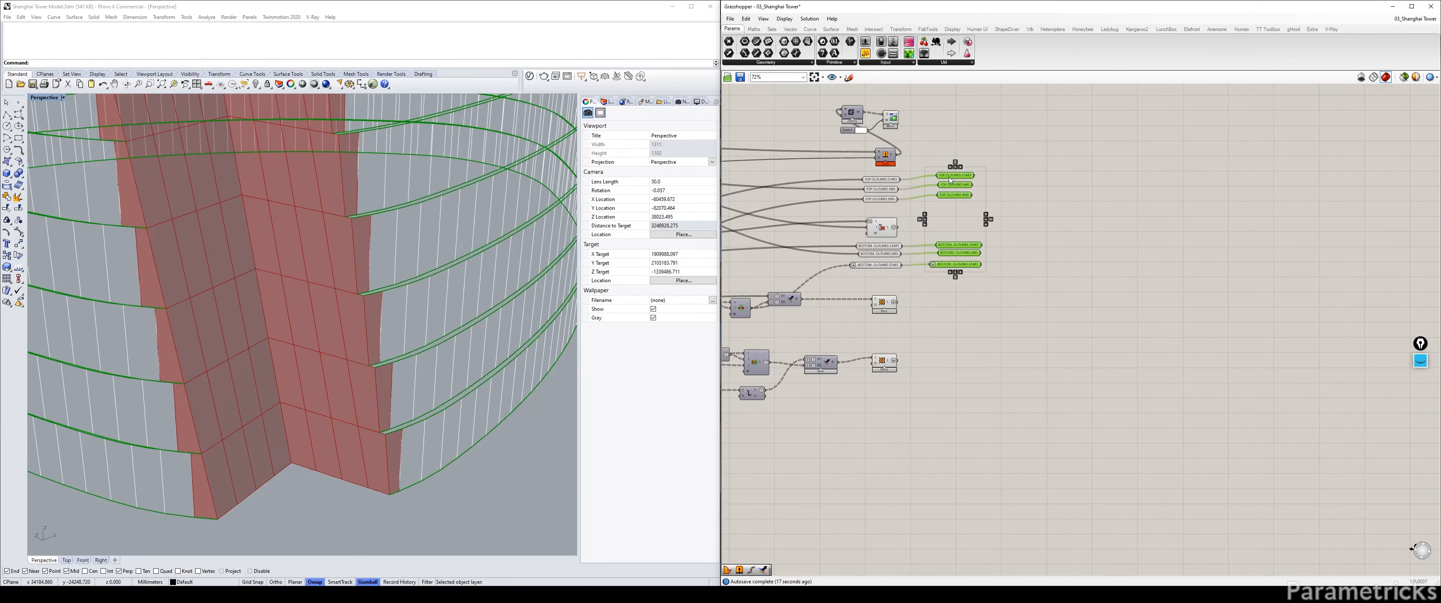
left_click_drag(951, 183, 1136, 152)
left_click(898, 205)
left_click_drag(963, 295, 849, 240)
left_click_drag(921, 213, 855, 178)
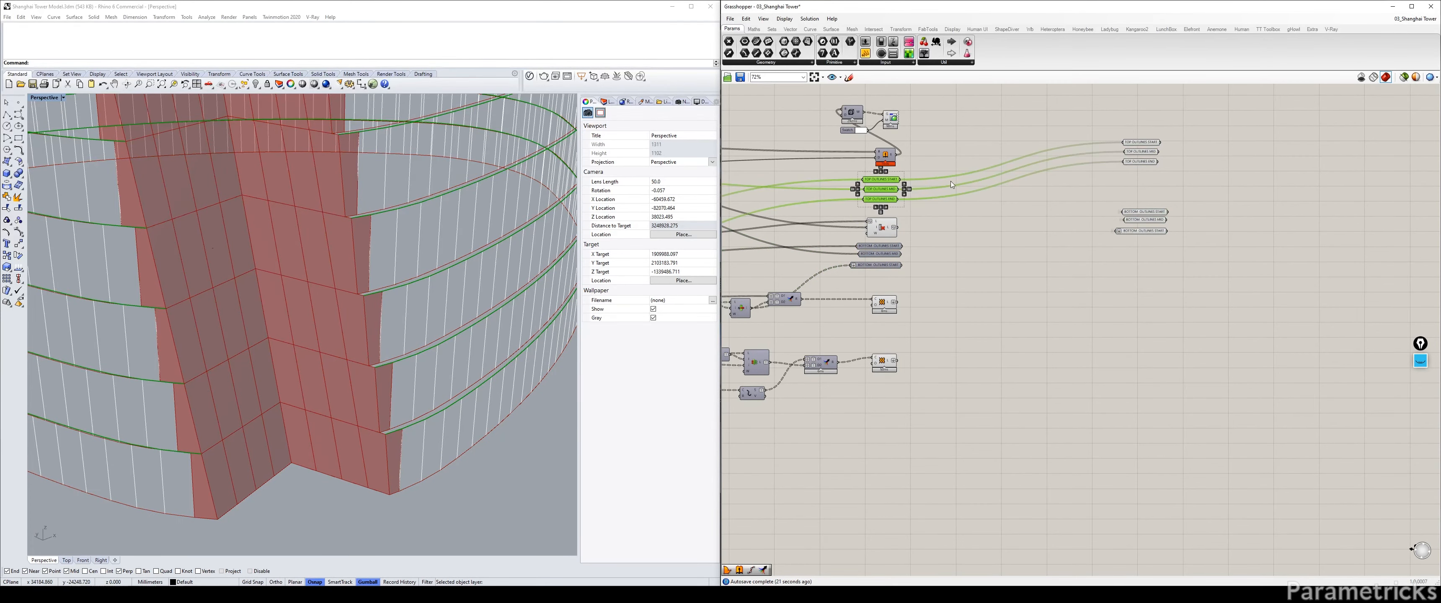
left_click(1017, 248)
Step: Group all components of the GENERAL PANELS SURFACES section together with their title, leaving out the six moved copies
scroll(1015, 248, "down", 4)
scroll(994, 263, "down", 4)
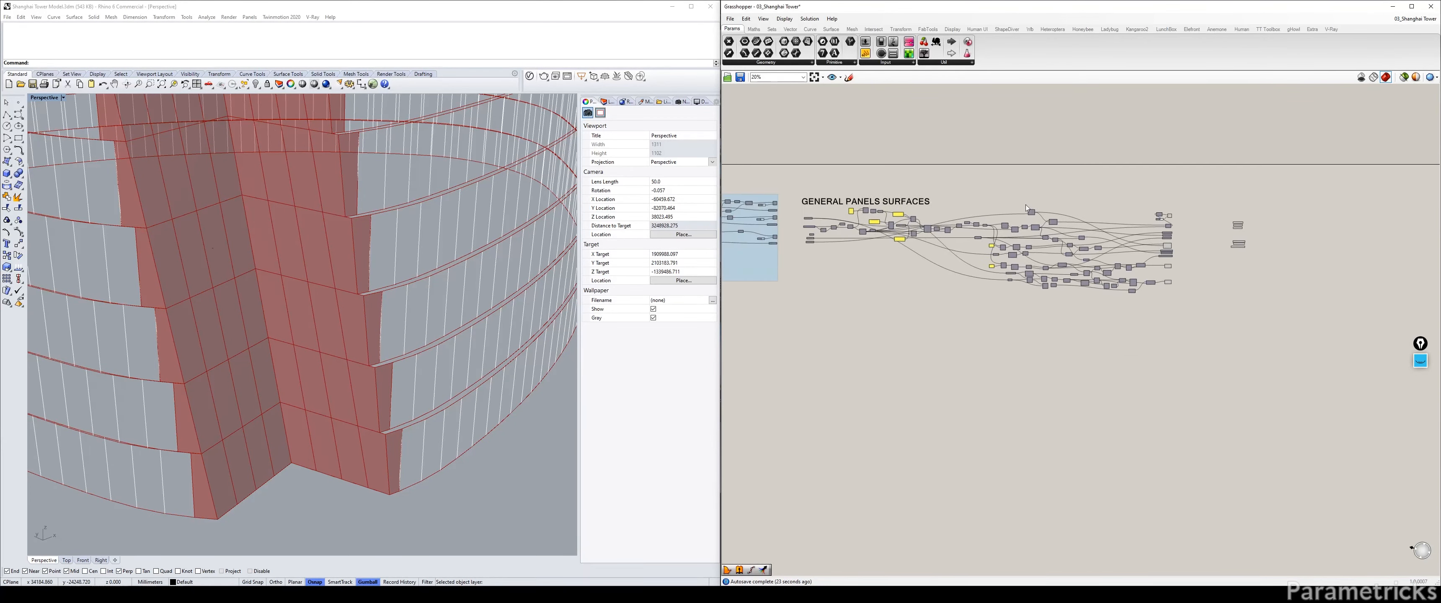
left_click_drag(884, 199, 1143, 305)
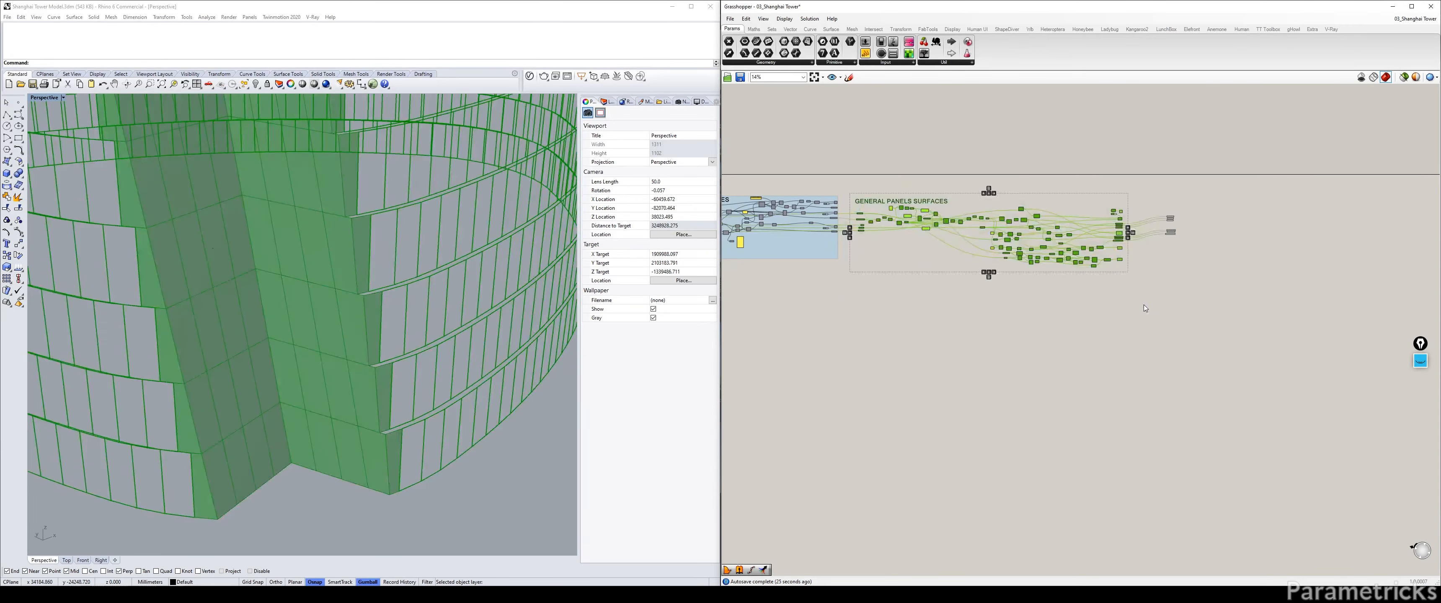
right_click_drag(1162, 263, 945, 264)
scroll(988, 225, "up", 3)
left_click(987, 224)
Step: Move the three copied bottom outline parameters up, closer beneath the copied top outline parameters
scroll(929, 209, "up", 6)
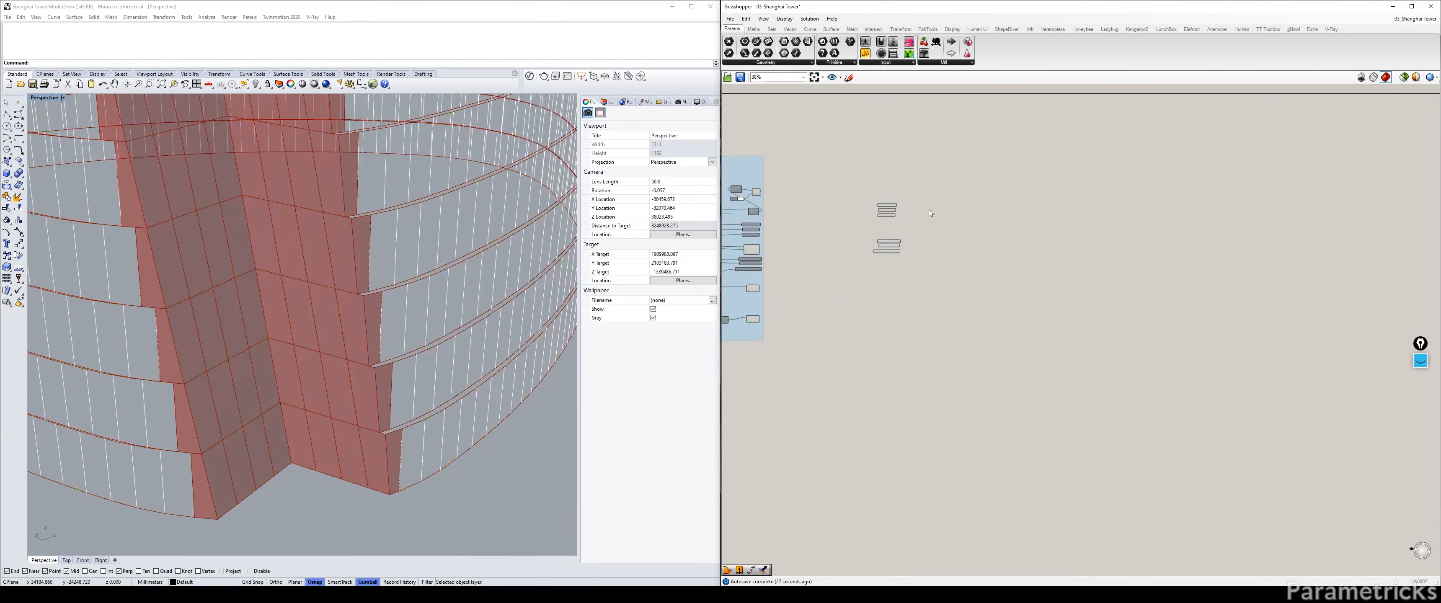
left_click_drag(935, 320, 841, 190)
scroll(859, 214, "up", 1)
left_click(953, 319)
left_click_drag(932, 333, 848, 250)
scroll(928, 213, "up", 2)
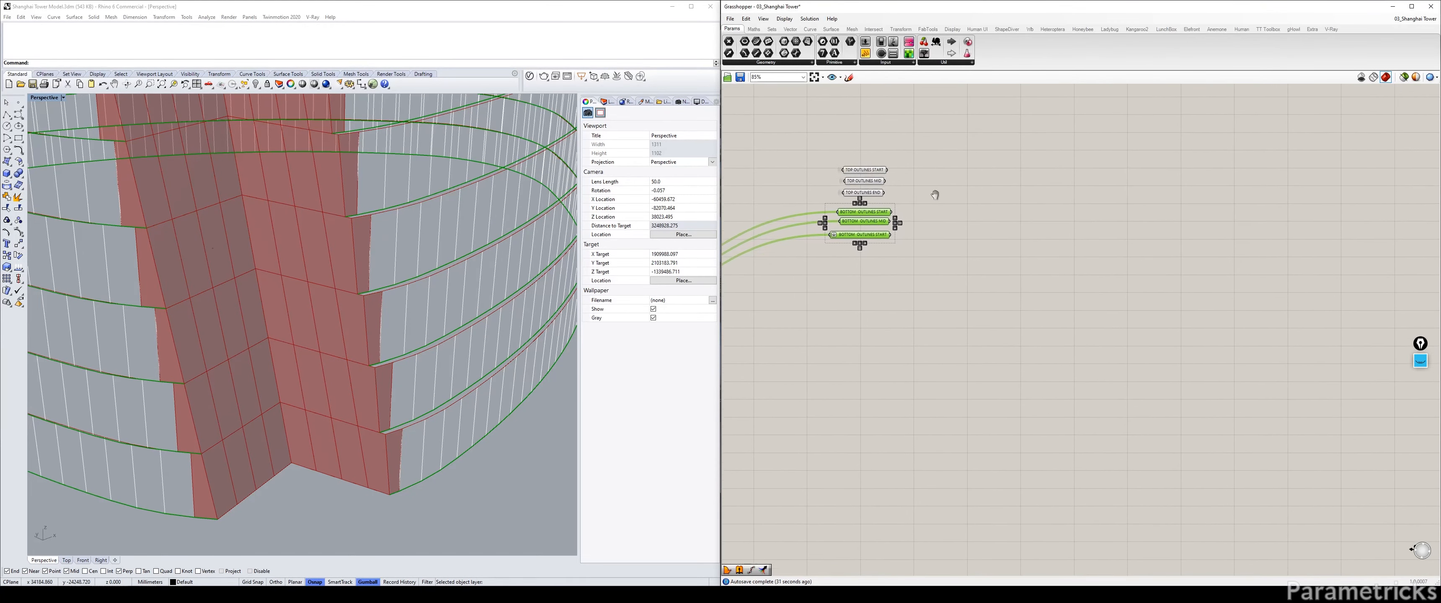
Step: Left-align the six copied outline parameters and distribute them evenly in one vertical column
left_click(911, 162)
scroll(946, 163, "up", 1)
left_click_drag(925, 138, 790, 278)
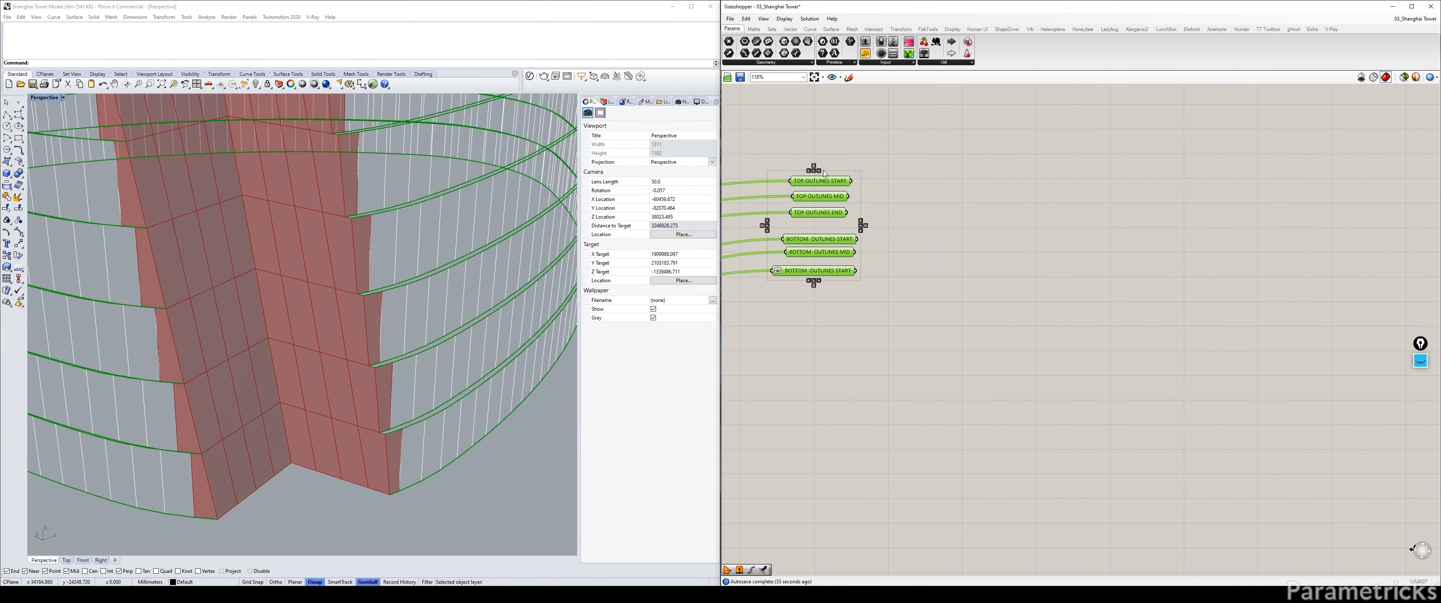
left_click(819, 170)
left_click(810, 170)
left_click(814, 166)
left_click(896, 160)
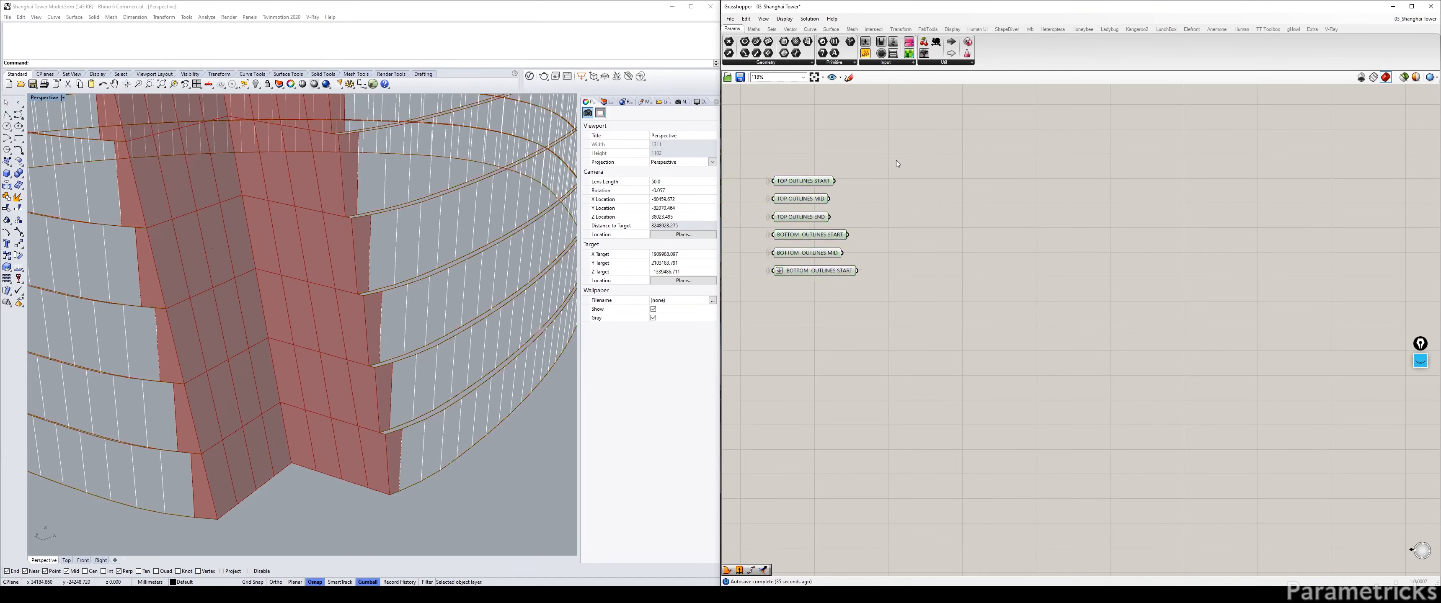
Step: Add a Merge component and wire the copied TOP OUTLINES START, MID and END into D1, D2 and D3
double_click(944, 164)
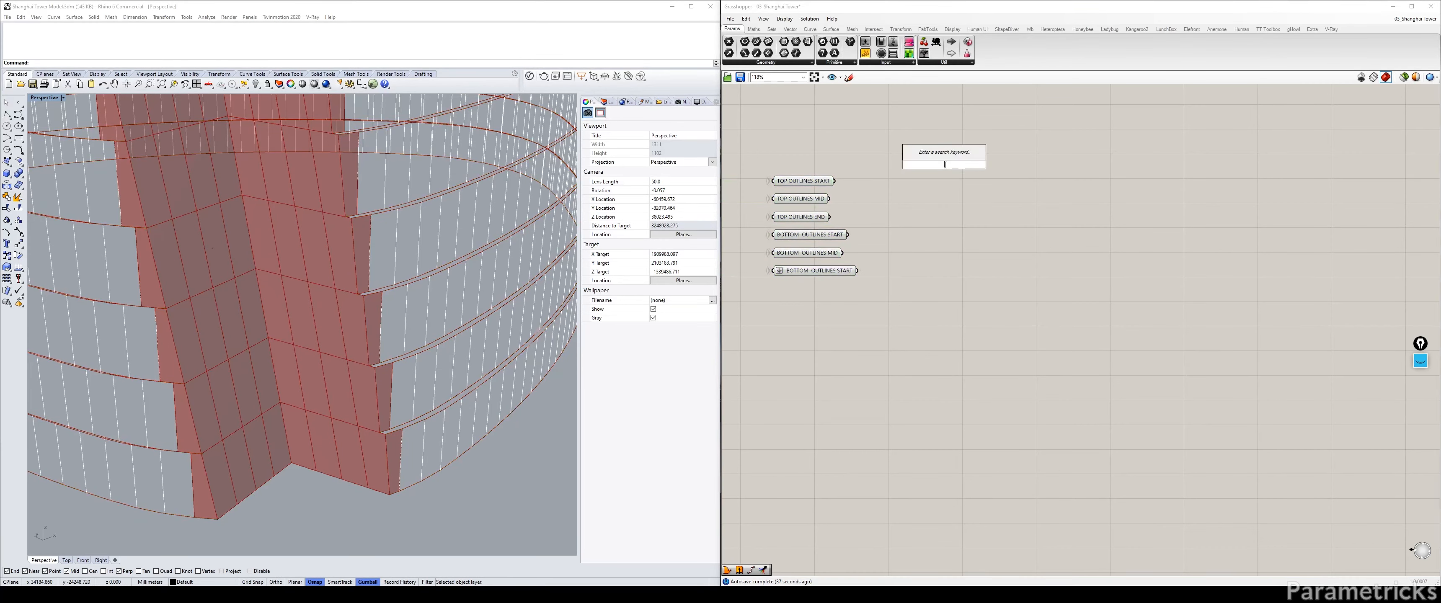
type("merge")
key("Return")
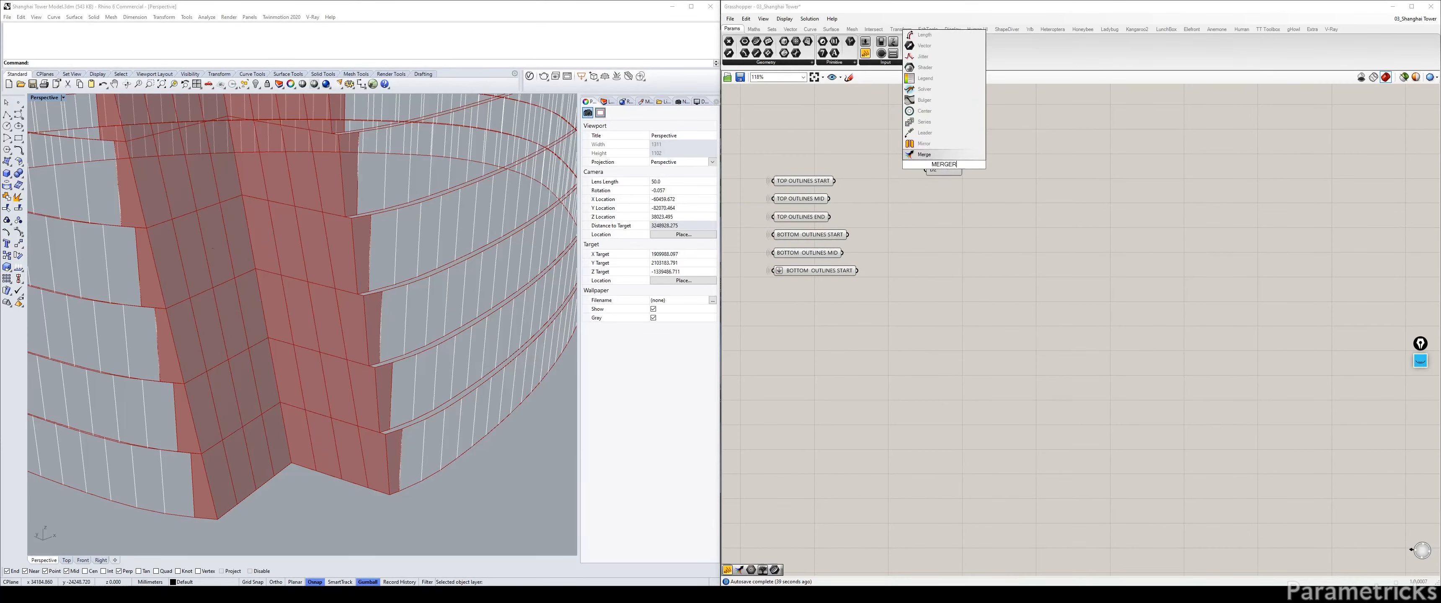
scroll(944, 165, "up", 2)
right_click_drag(799, 190, 876, 180)
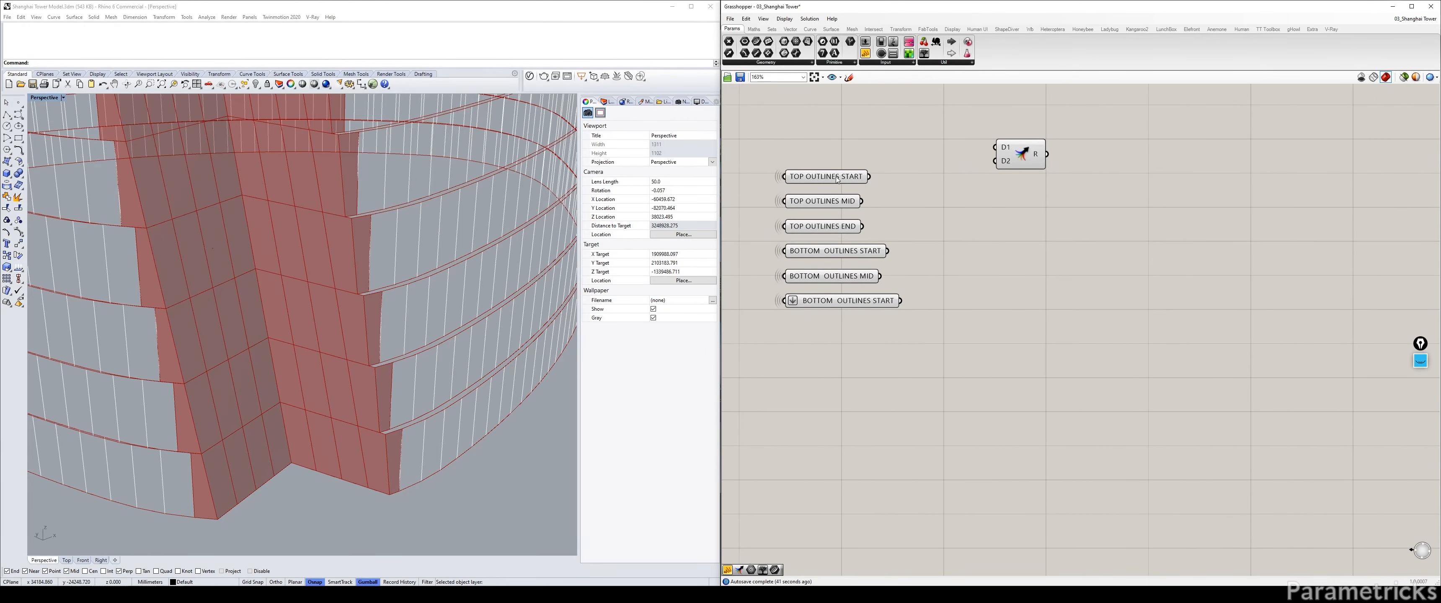
left_click_drag(875, 179, 995, 147)
left_click_drag(1027, 150, 1039, 185)
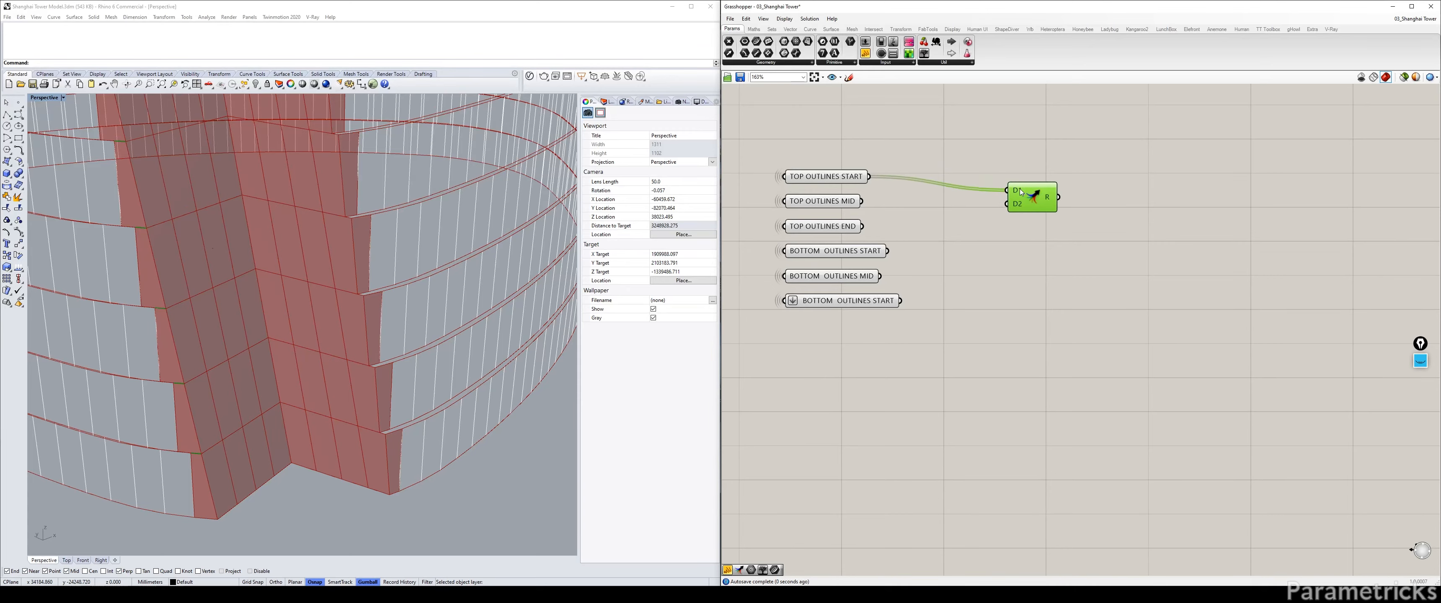
left_click(1018, 207)
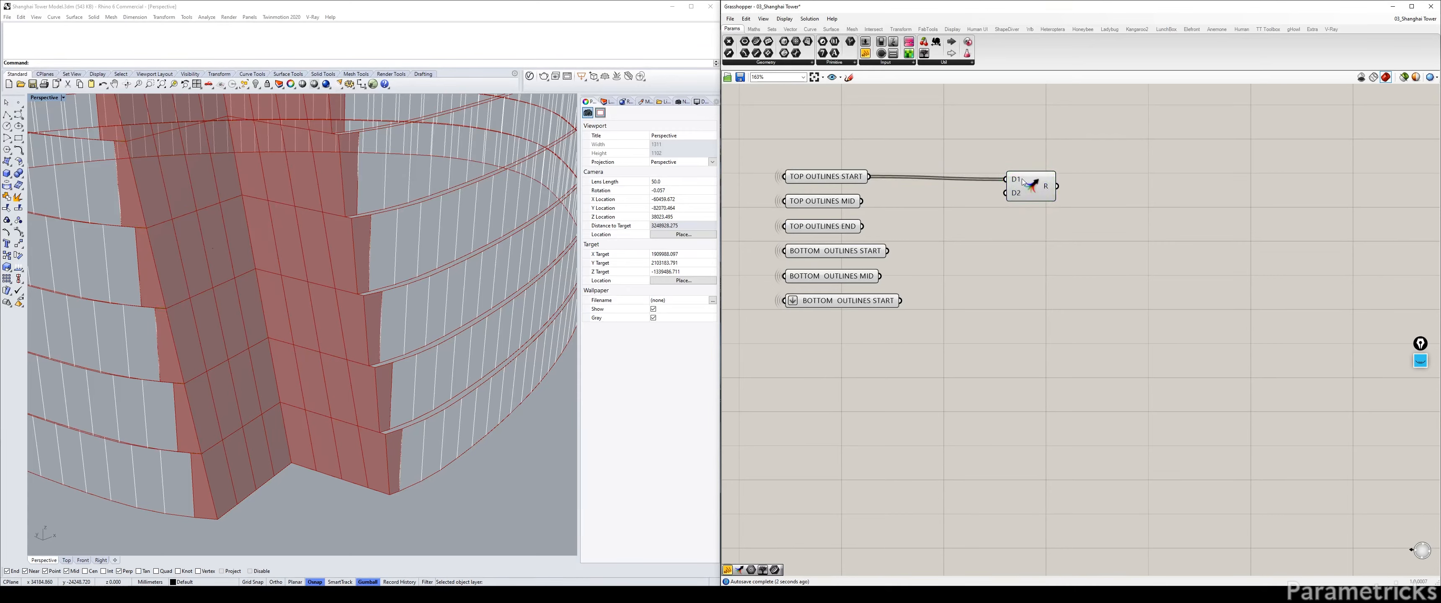
left_click_drag(862, 201, 1006, 186)
left_click_drag(862, 226, 1007, 193)
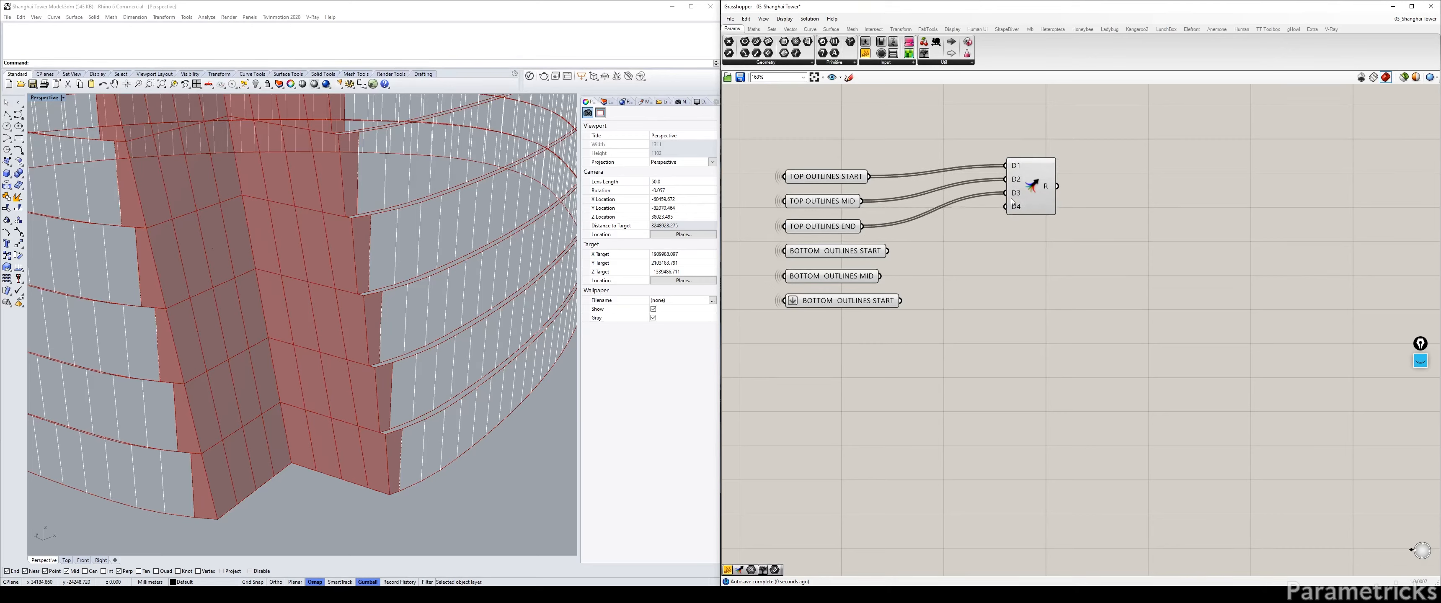
Step: Graft the Merge inputs D1, D2 and D3 and inspect the data tree of the result
right_click(1017, 167)
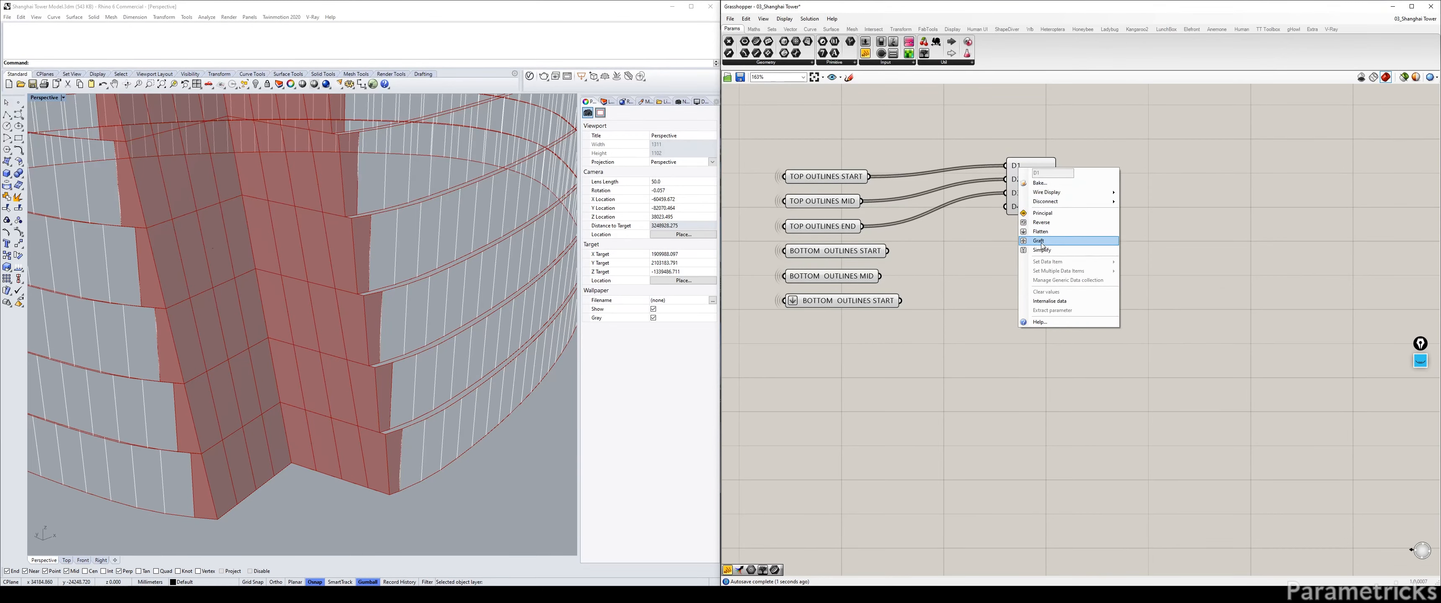
left_click(1033, 239)
right_click(1013, 178)
left_click(1033, 249)
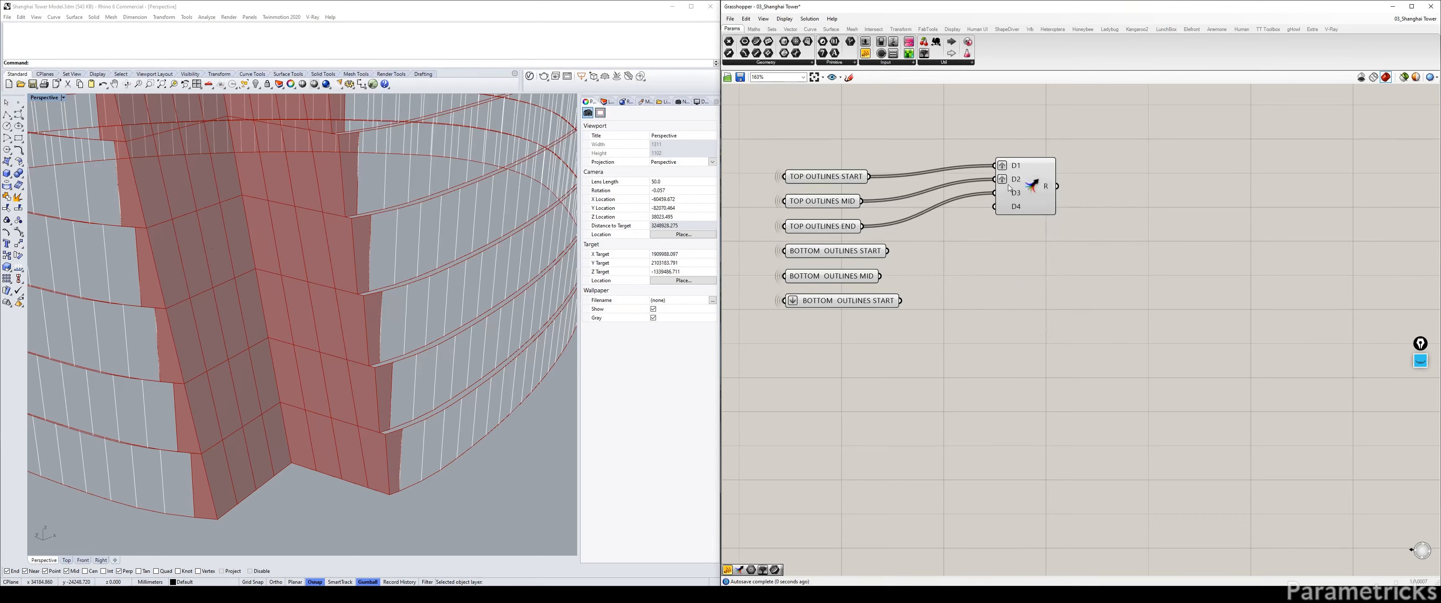
right_click(1016, 193)
left_click(1038, 266)
mouse_move(1045, 187)
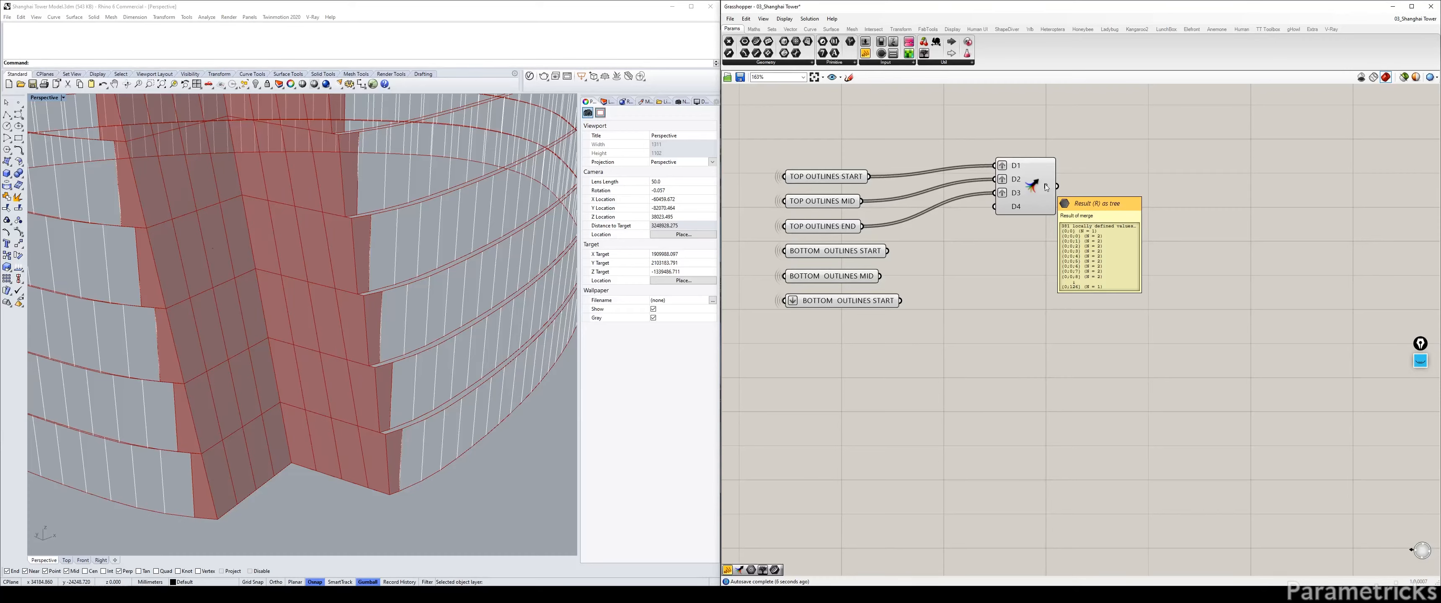
Step: Simplify the Merge inputs D1, D2 and D3
right_click(1017, 165)
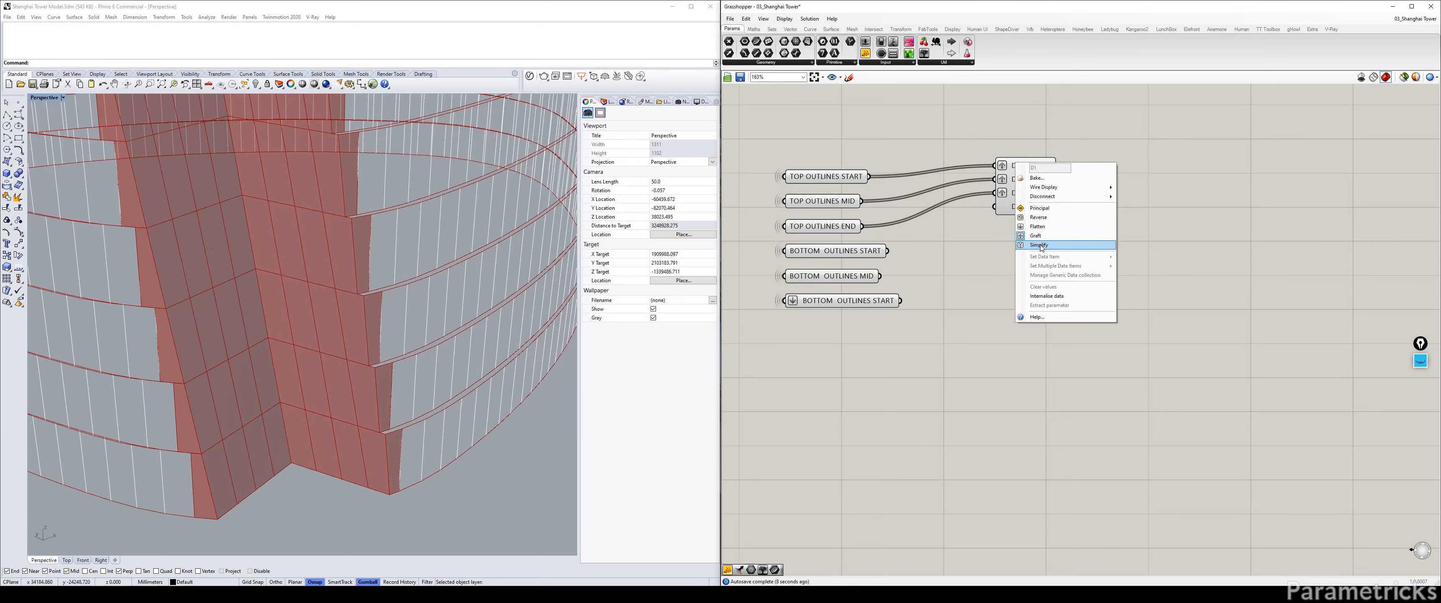
left_click(1034, 246)
right_click(1016, 179)
left_click(1034, 262)
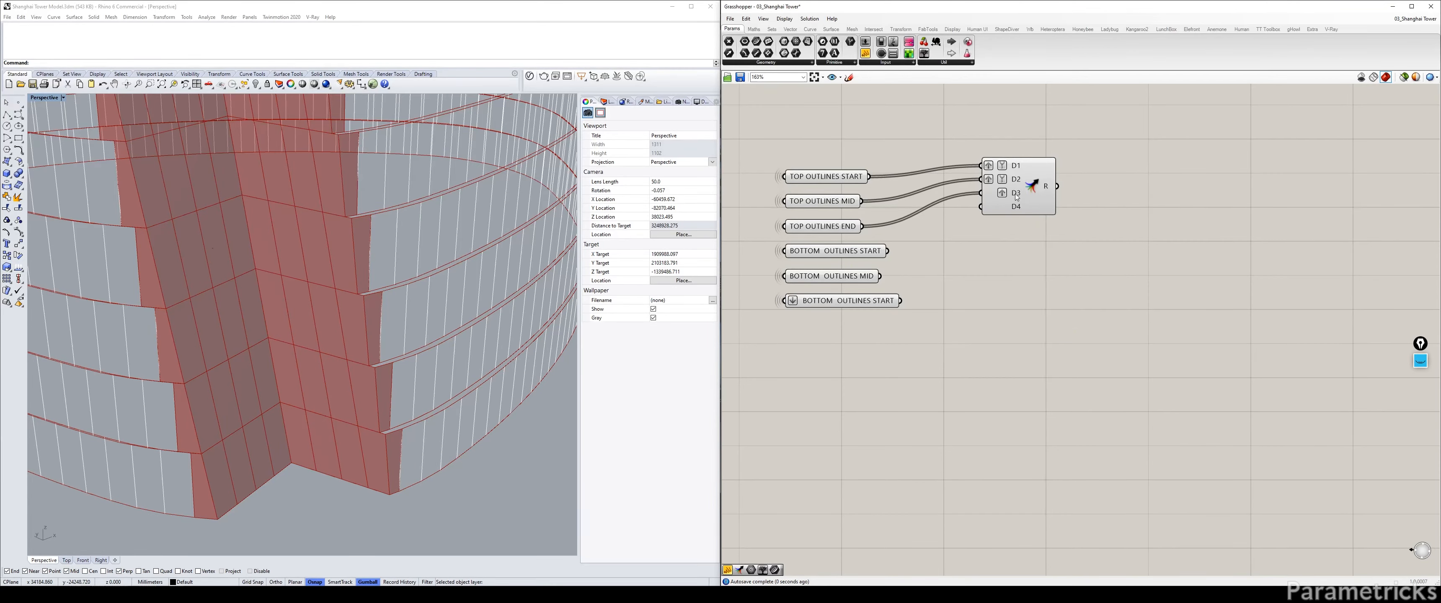
right_click(1015, 194)
left_click(1036, 275)
Step: Flatten and simplify the Merge input D4
right_click(1016, 207)
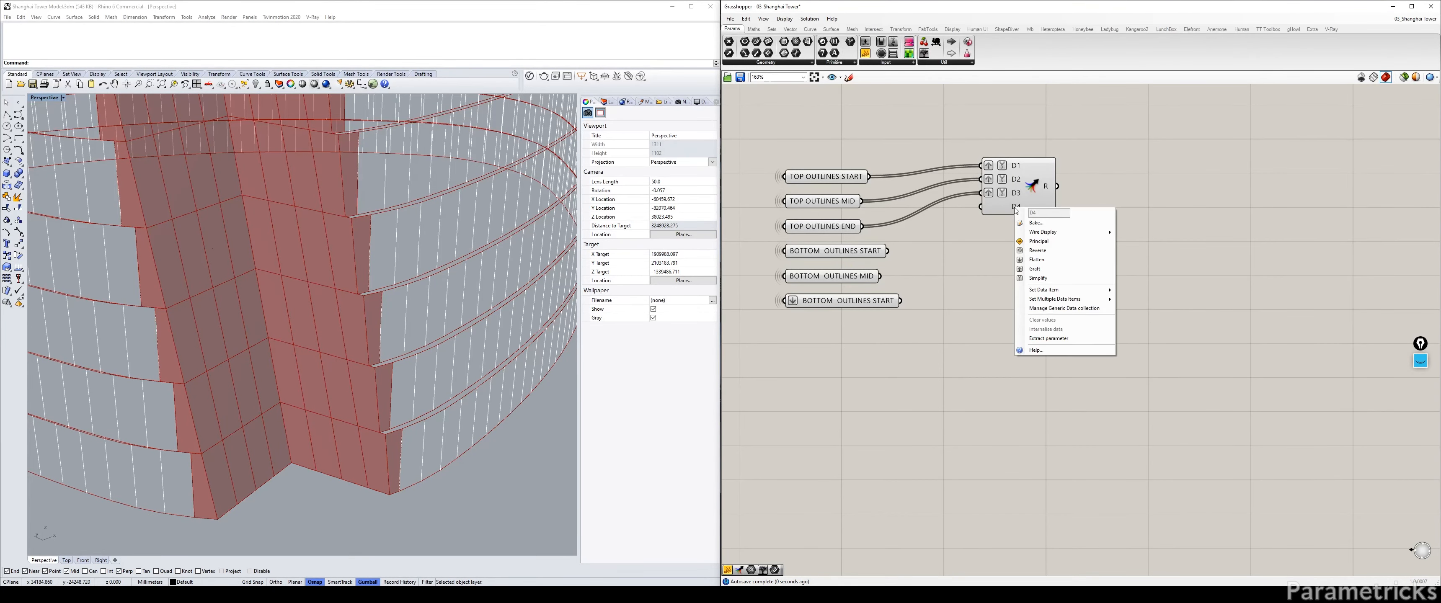
left_click(1036, 269)
right_click(1014, 206)
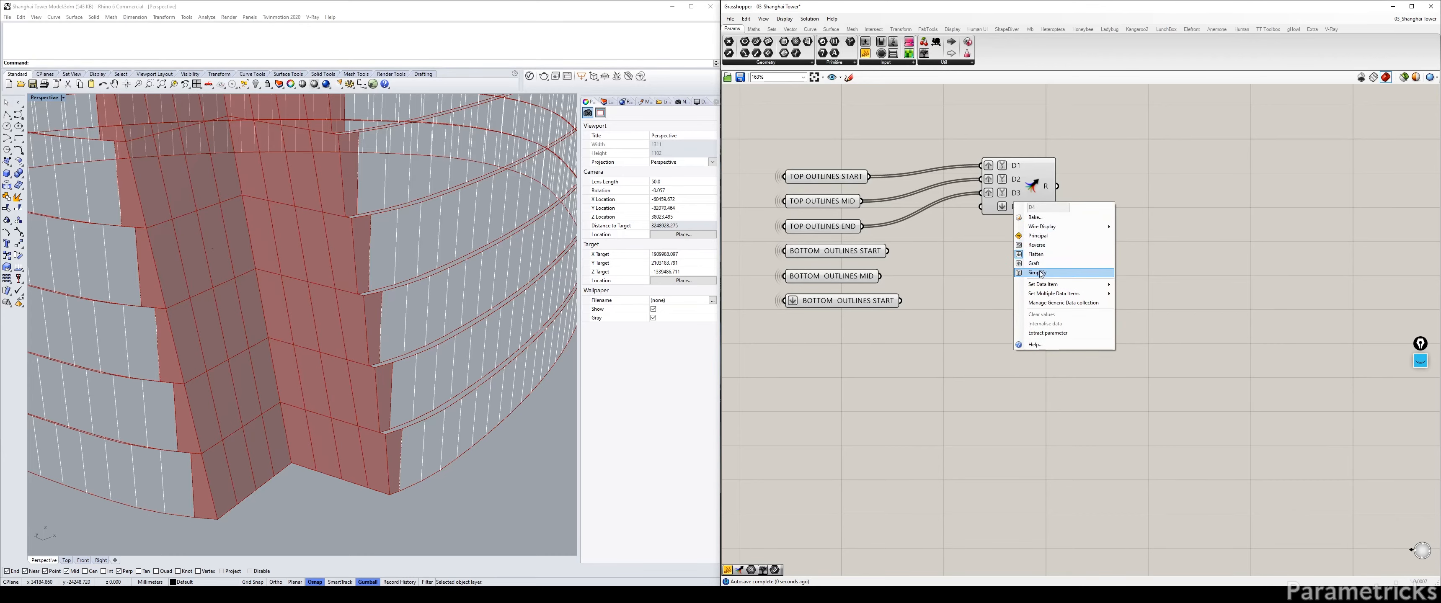
left_click(1034, 288)
Step: Wire the three copied bottom outline parameters, in order from the upper one down, into Merge inputs D4, D5 and D6
left_click_drag(889, 251, 980, 207)
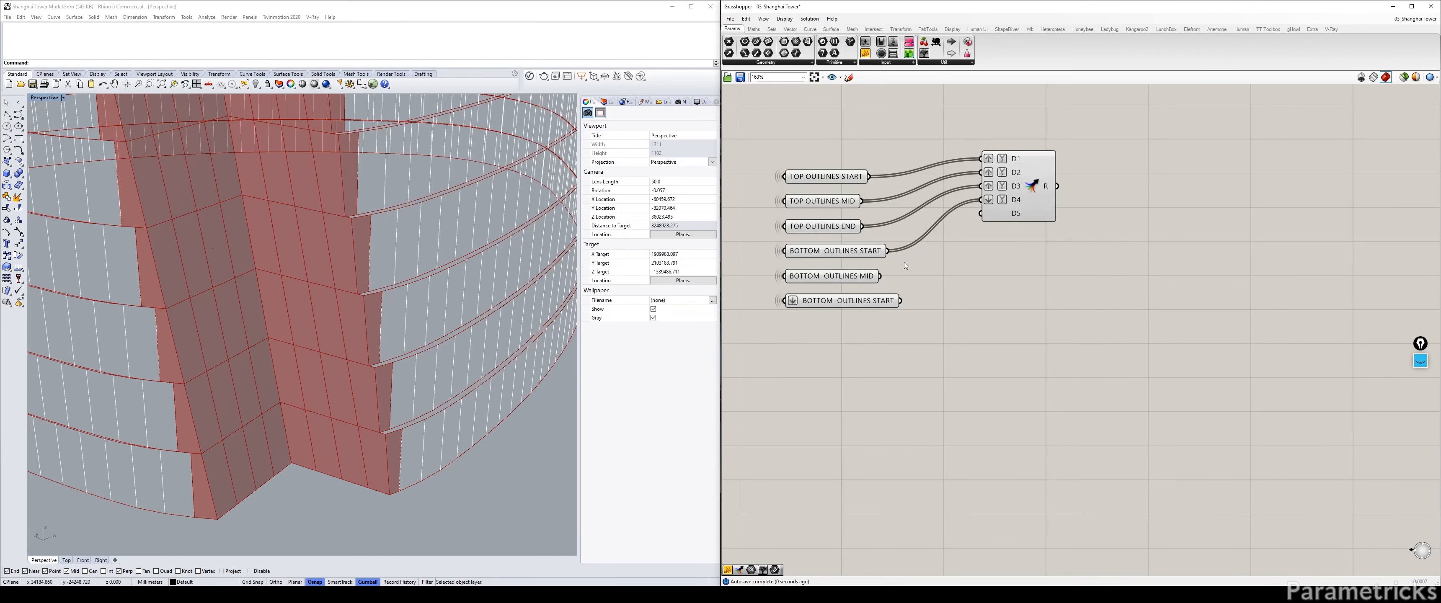
left_click_drag(880, 276, 980, 214)
left_click_drag(901, 300, 980, 220)
Step: Graft and simplify the Merge inputs D5 and D6
right_click(1015, 200)
left_click(1034, 271)
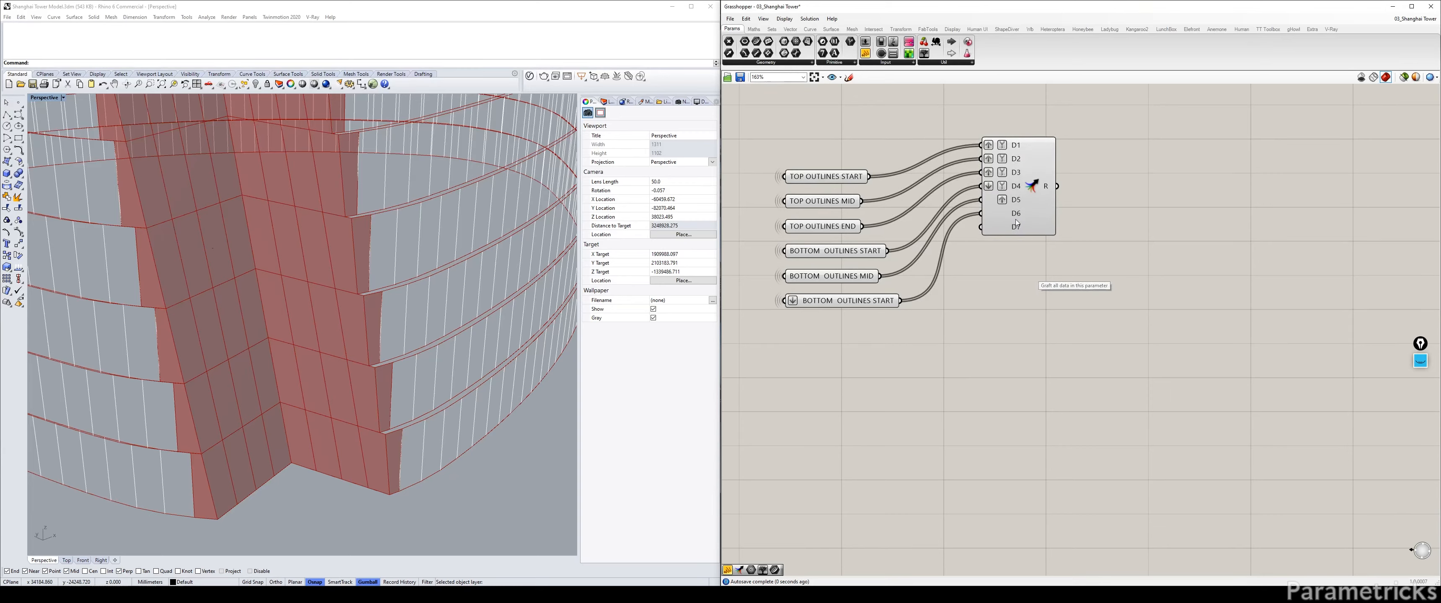
right_click(1016, 200)
left_click(1037, 280)
right_click(1017, 218)
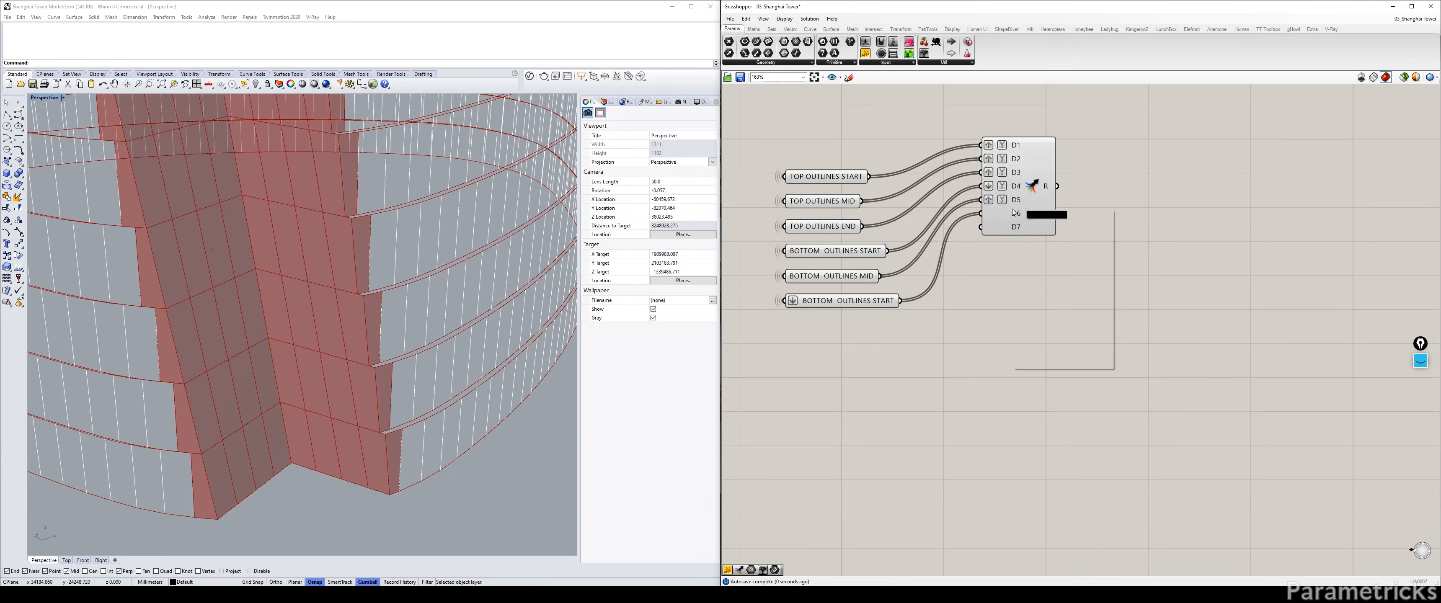
left_click(1039, 290)
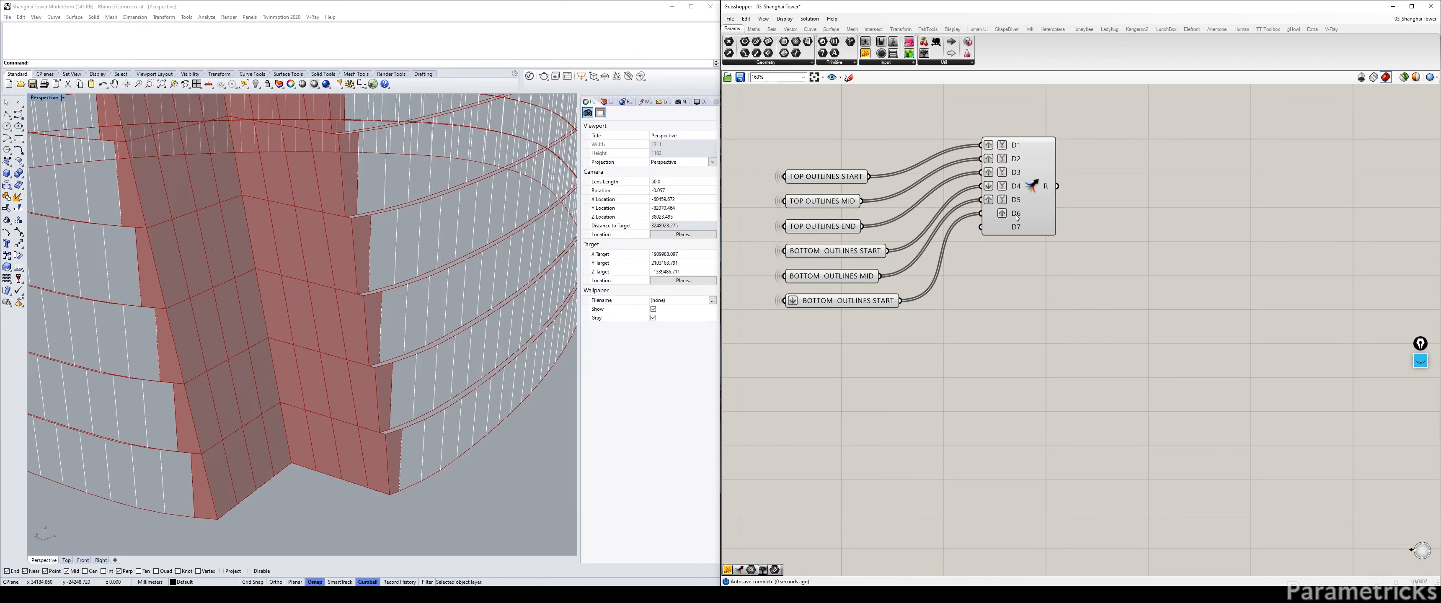
right_click(1016, 218)
left_click(1035, 285)
Step: Graft and simplify the empty Merge input D7
right_click(1014, 229)
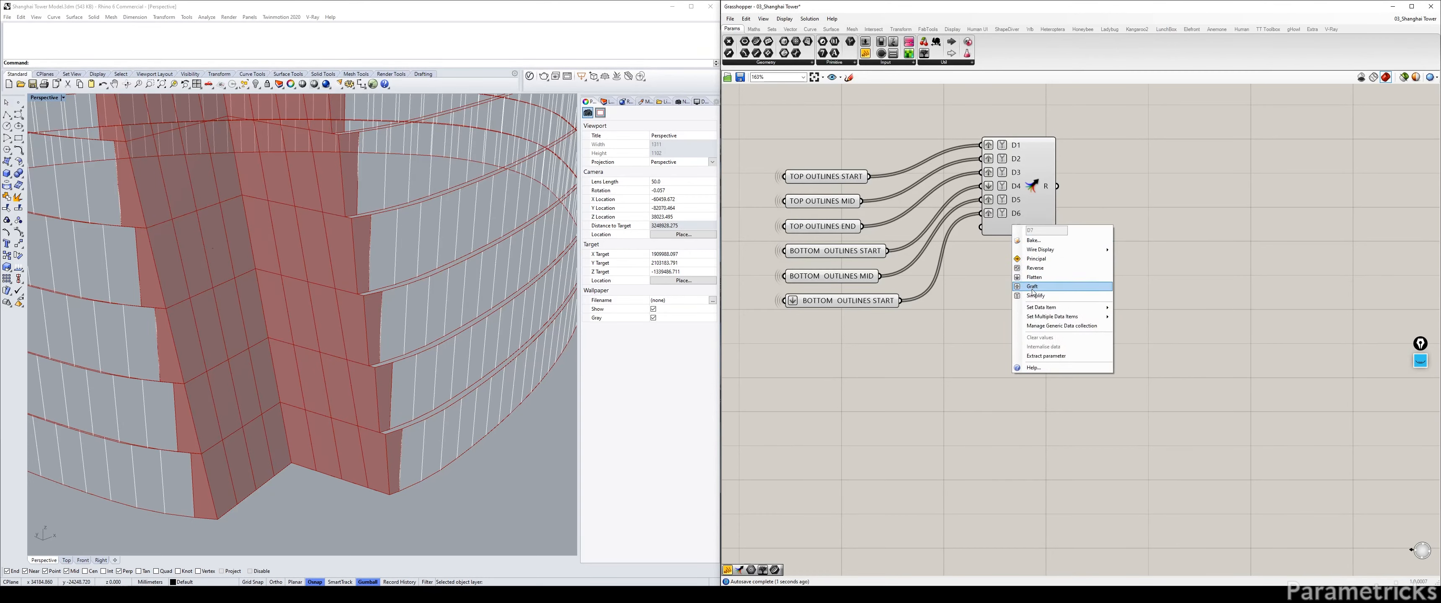
left_click(1034, 286)
right_click(1013, 227)
left_click(1042, 295)
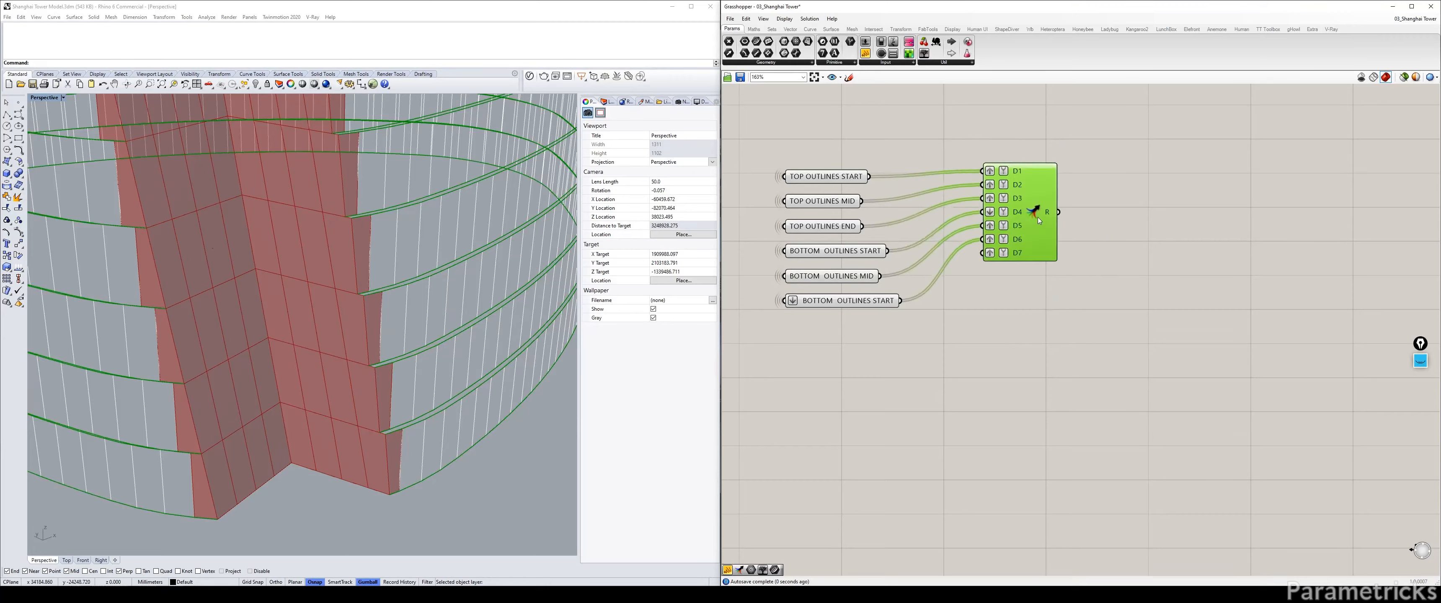
Step: Remove the unused input D7 from the Merge component
scroll(1022, 280, "up", 3)
left_click(1032, 273)
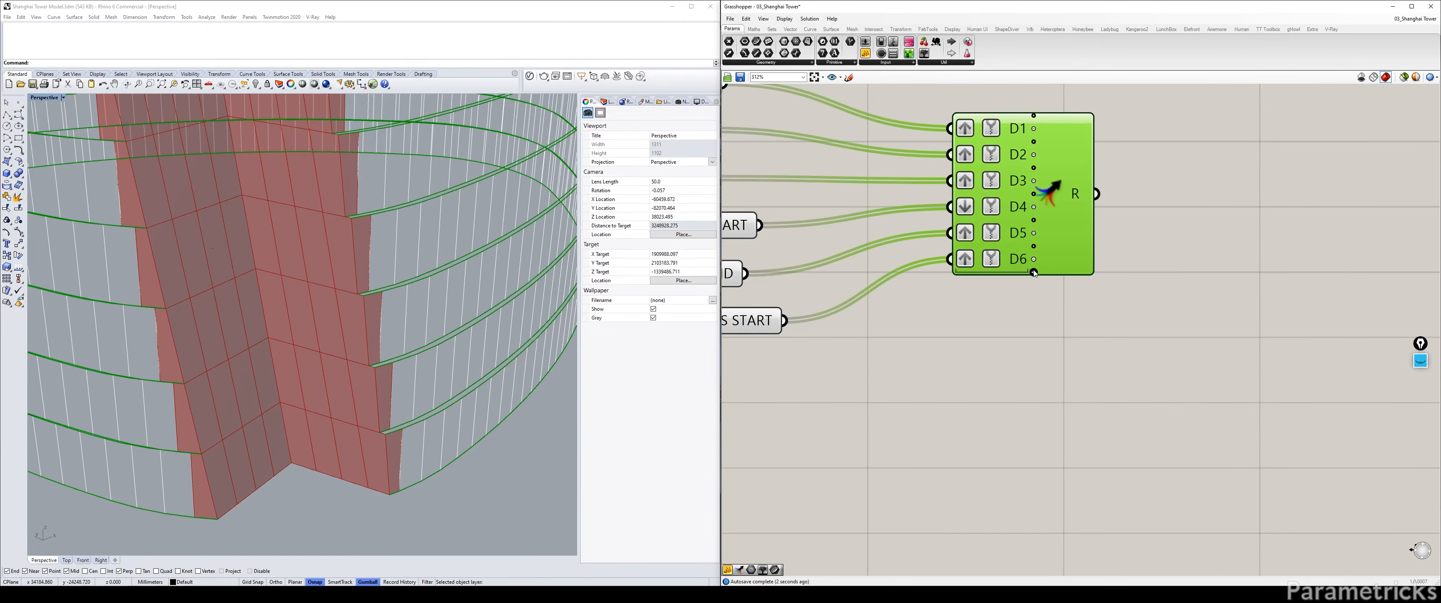
Step: Turn off the viewport preview of the six outline parameters and of the Merge component
scroll(1058, 212, "down", 2)
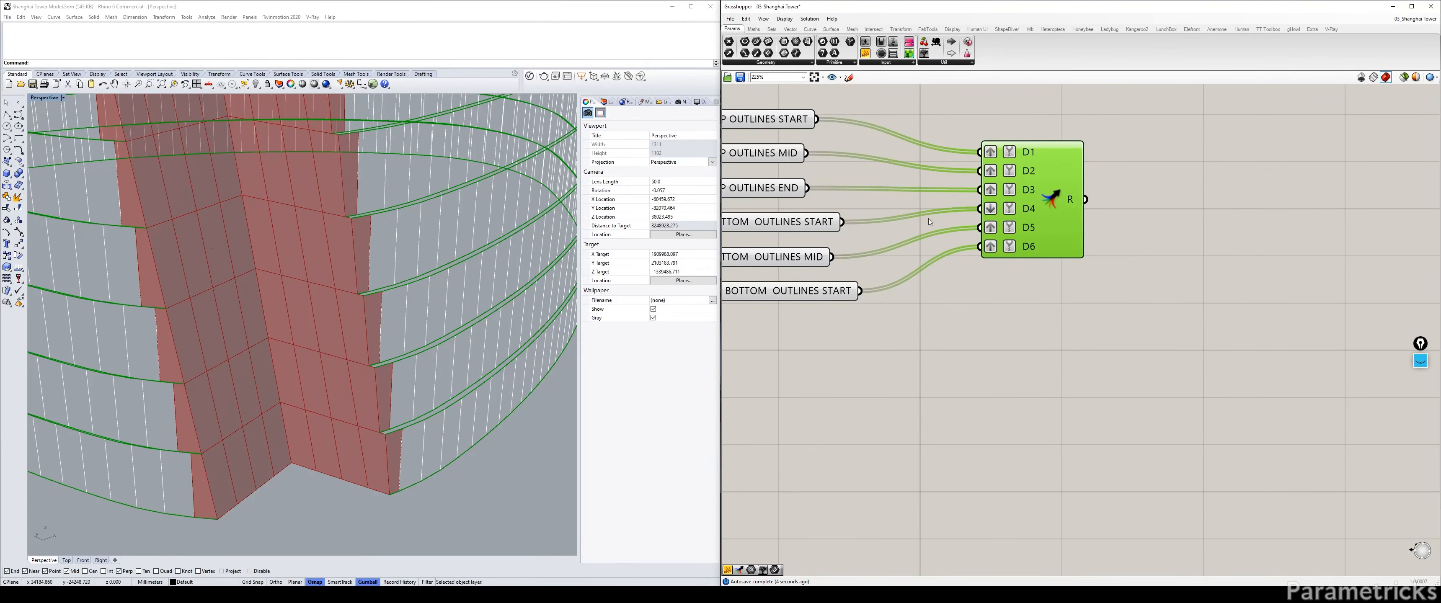
right_click_drag(929, 219, 1121, 197)
left_click_drag(887, 89, 1054, 336)
right_click_drag(1078, 171, 862, 245)
scroll(992, 209, "down", 3)
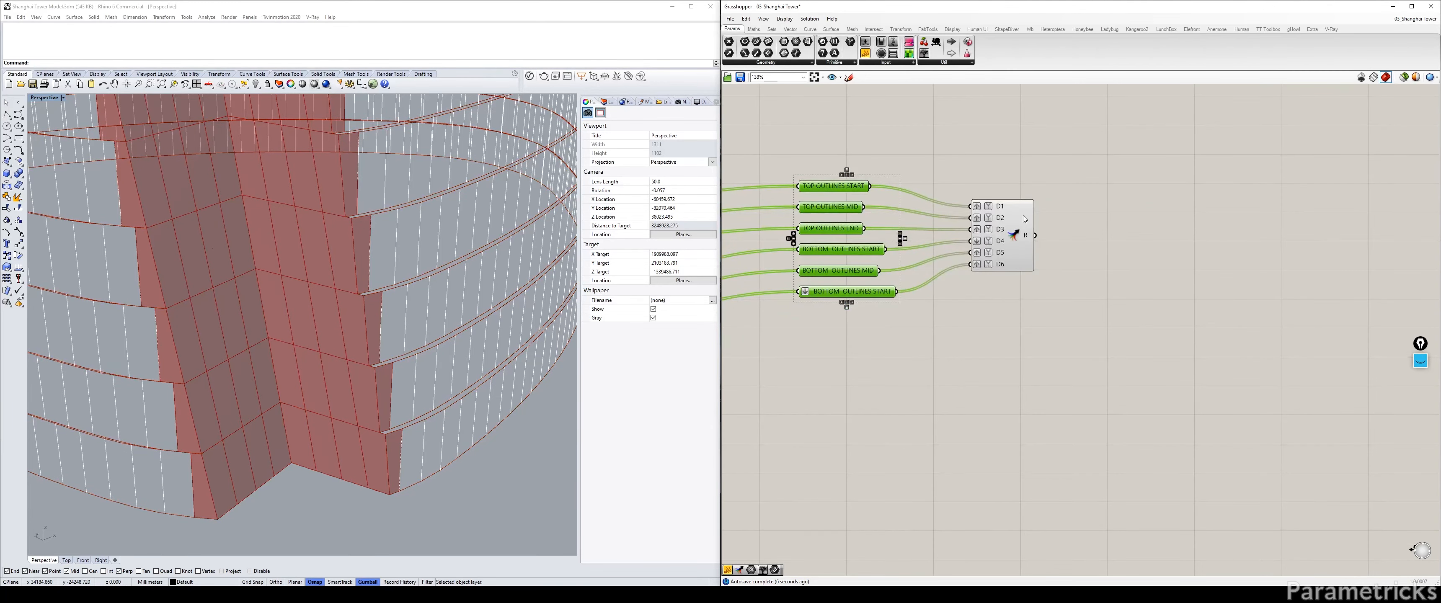
left_click(1016, 227)
right_click_drag(1093, 216, 1024, 228)
double_click(1025, 224)
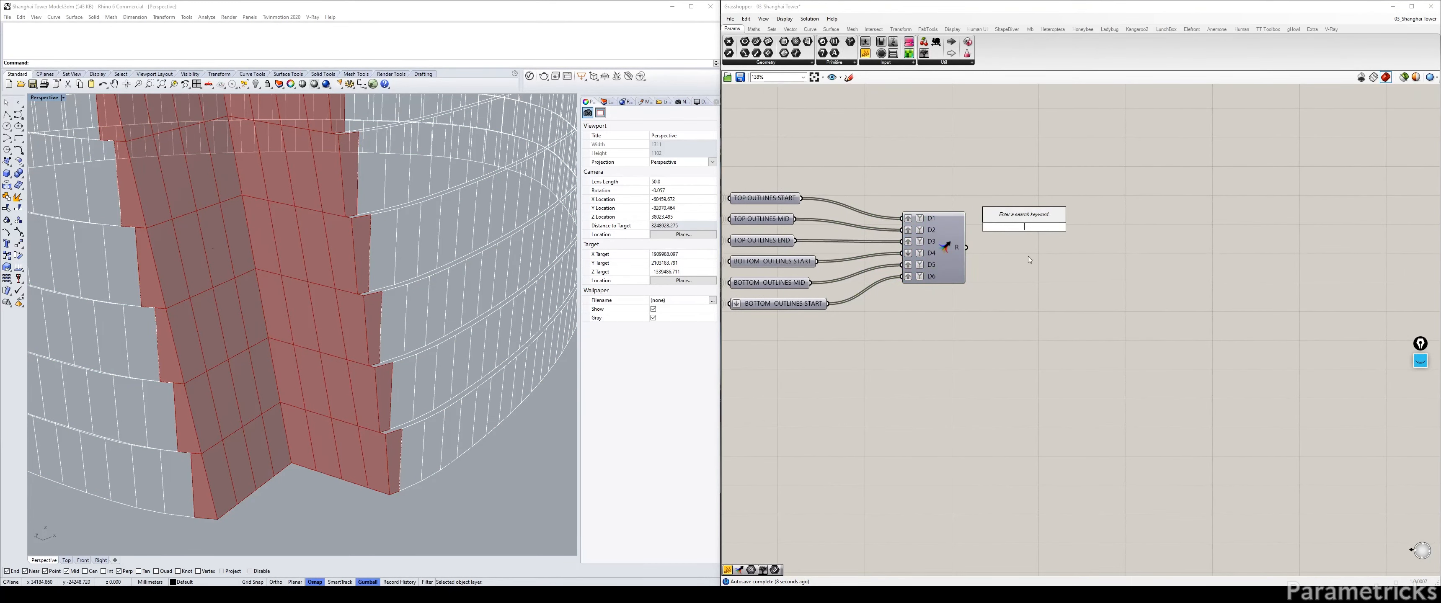
left_click(953, 252)
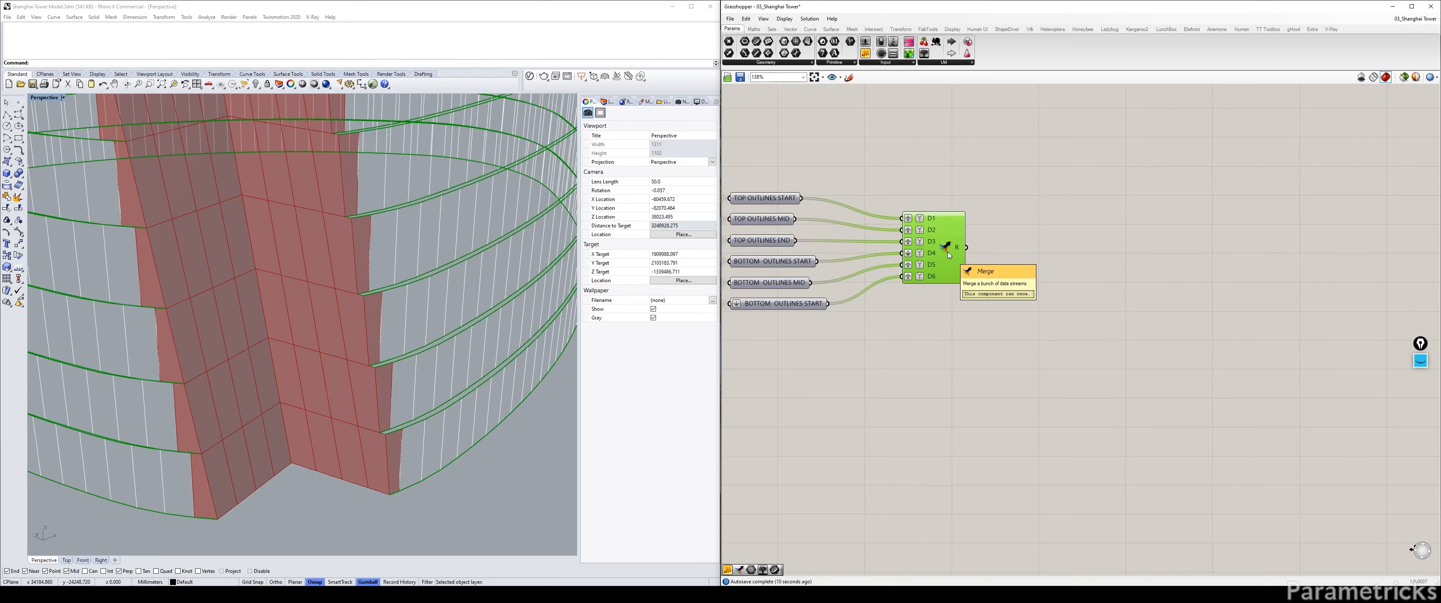
key("ctrl+q")
Step: Add a Tree Branch component beside the Merge and feed the merged result into its tree input
double_click(1005, 246)
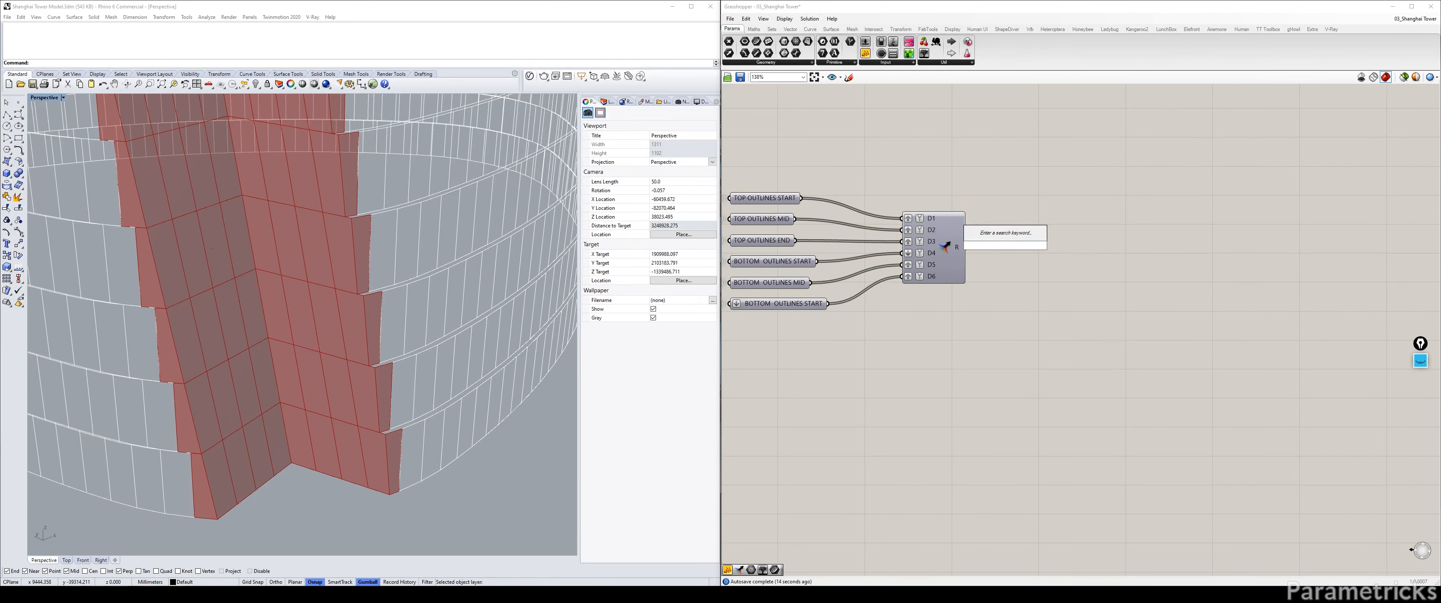
type("TREE BRANCH")
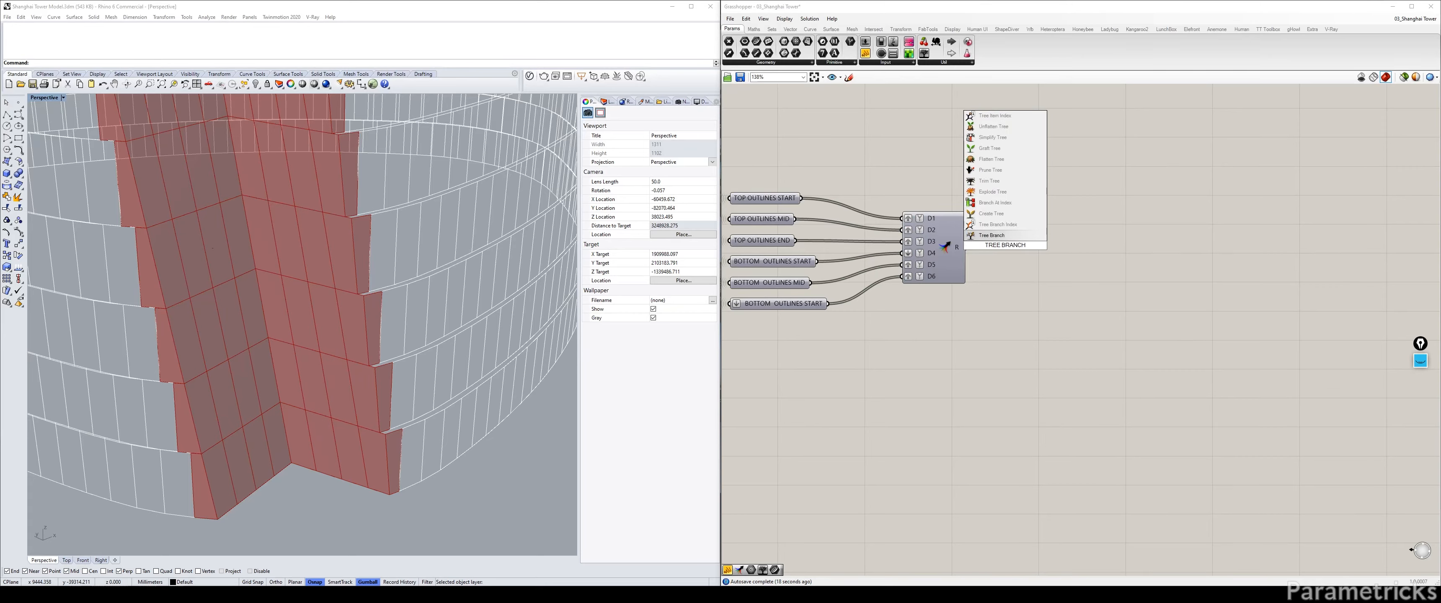
key("Return")
left_click_drag(989, 244, 1045, 238)
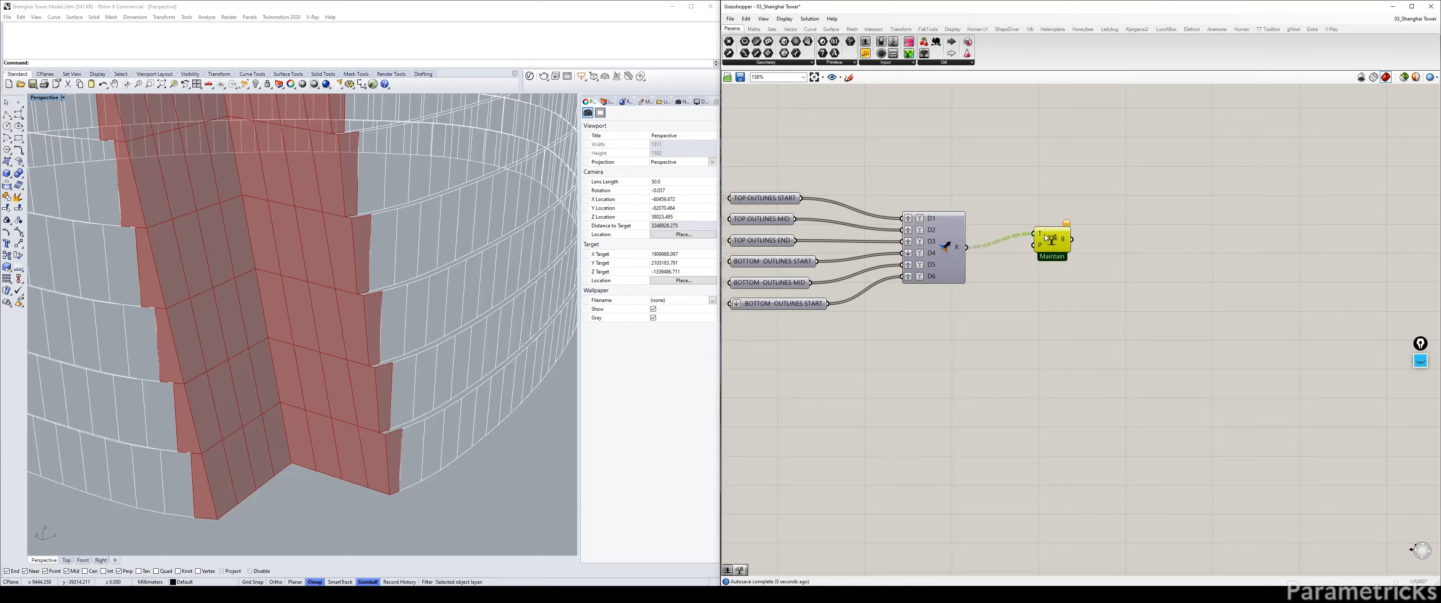
Step: Create a number slider with the value 5 and wire it into the Tree Branch path input
left_click(1022, 184)
double_click(1022, 184)
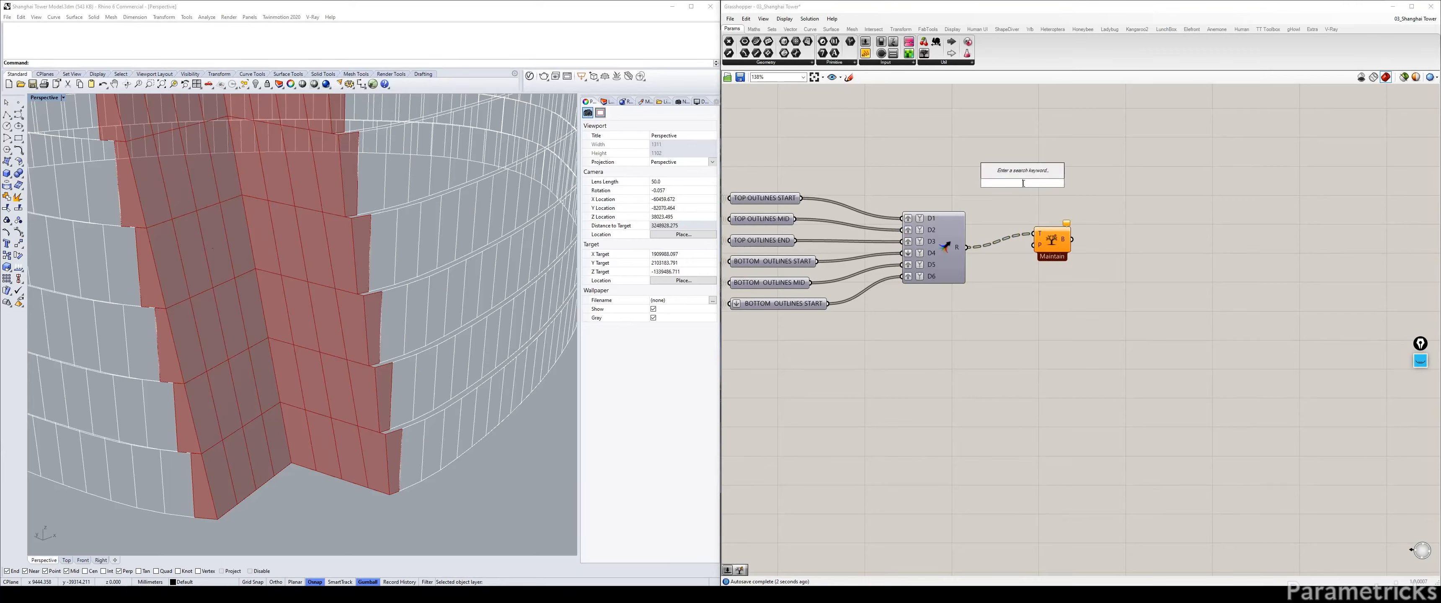
type("5")
key("Return")
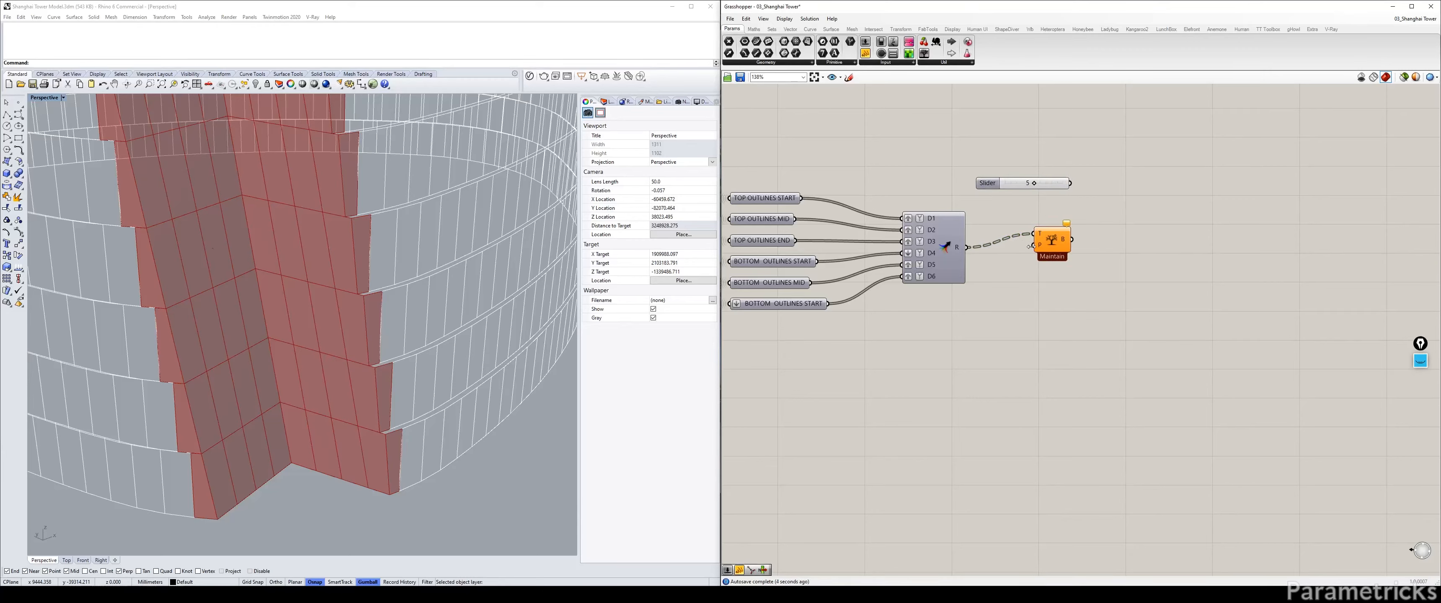
left_click_drag(1070, 183, 1034, 245)
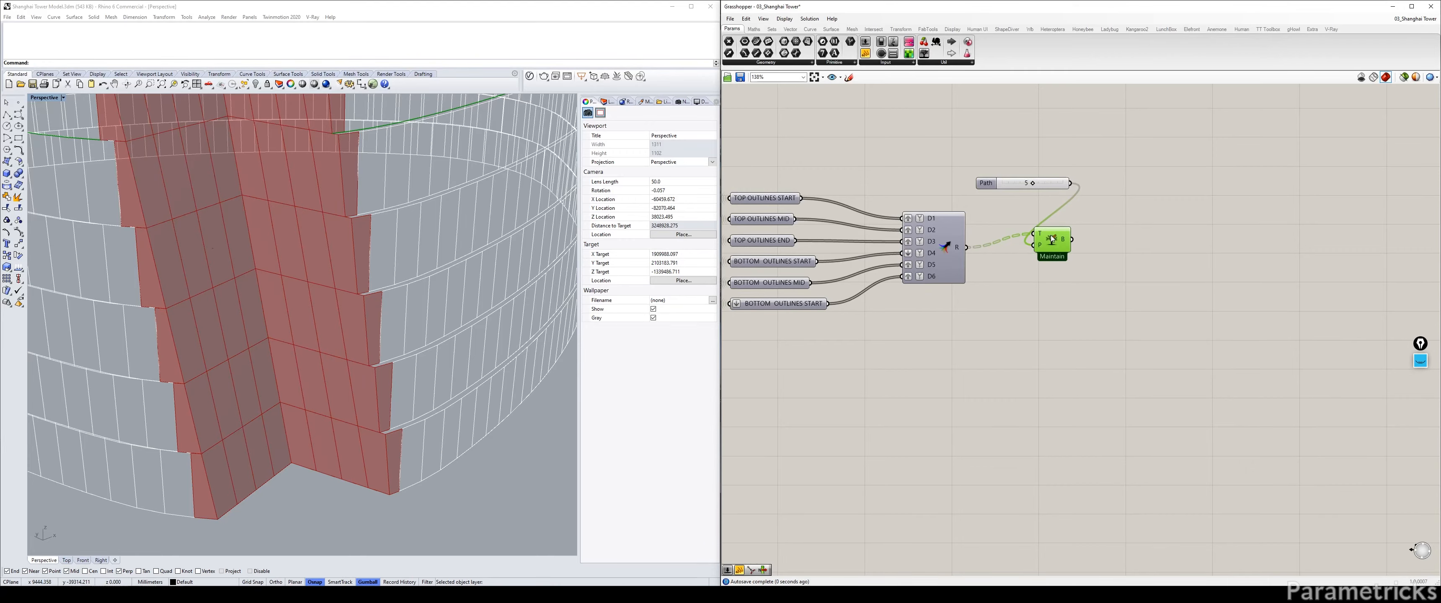
Step: Inspect the selected branch's outlines on the tower and shift the Tree Branch component slightly farther from the Merge
right_click_drag(386, 139, 424, 203)
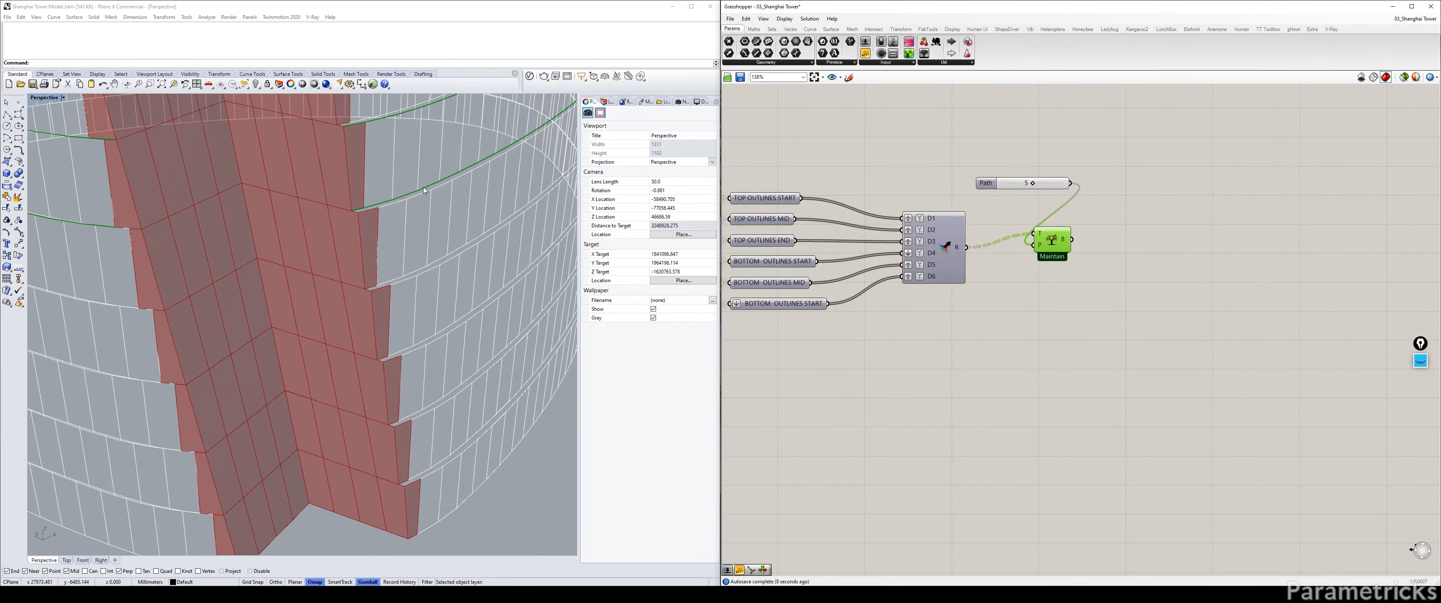
left_click(1087, 257)
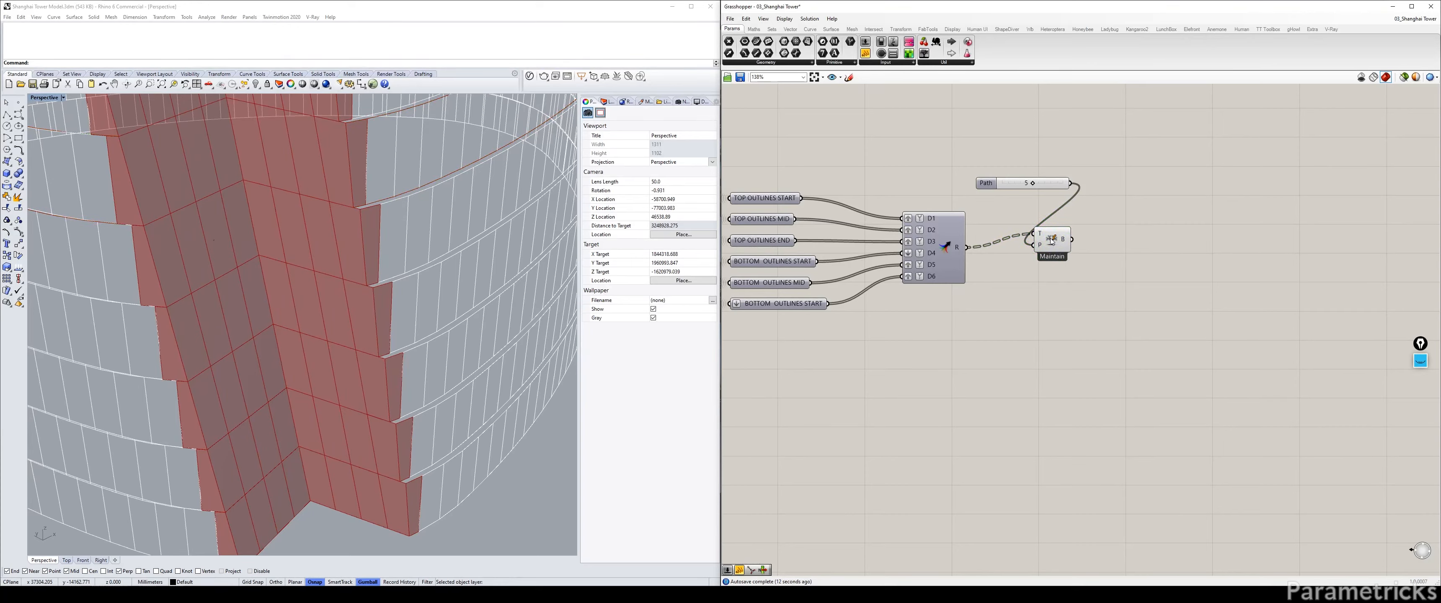
left_click_drag(1050, 239, 1066, 235)
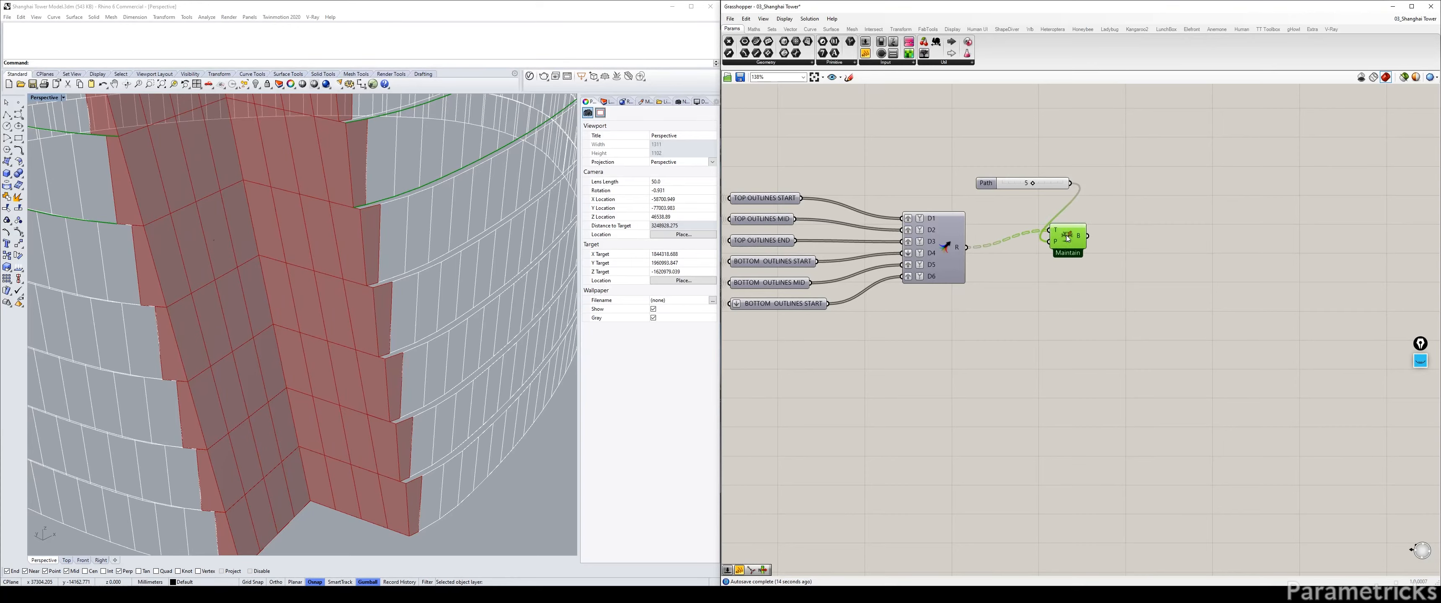
Step: Graft Merge input D4 instead of flattening it and check the merged result's tree structure
mouse_move(777, 200)
mouse_move(958, 248)
right_click(921, 255)
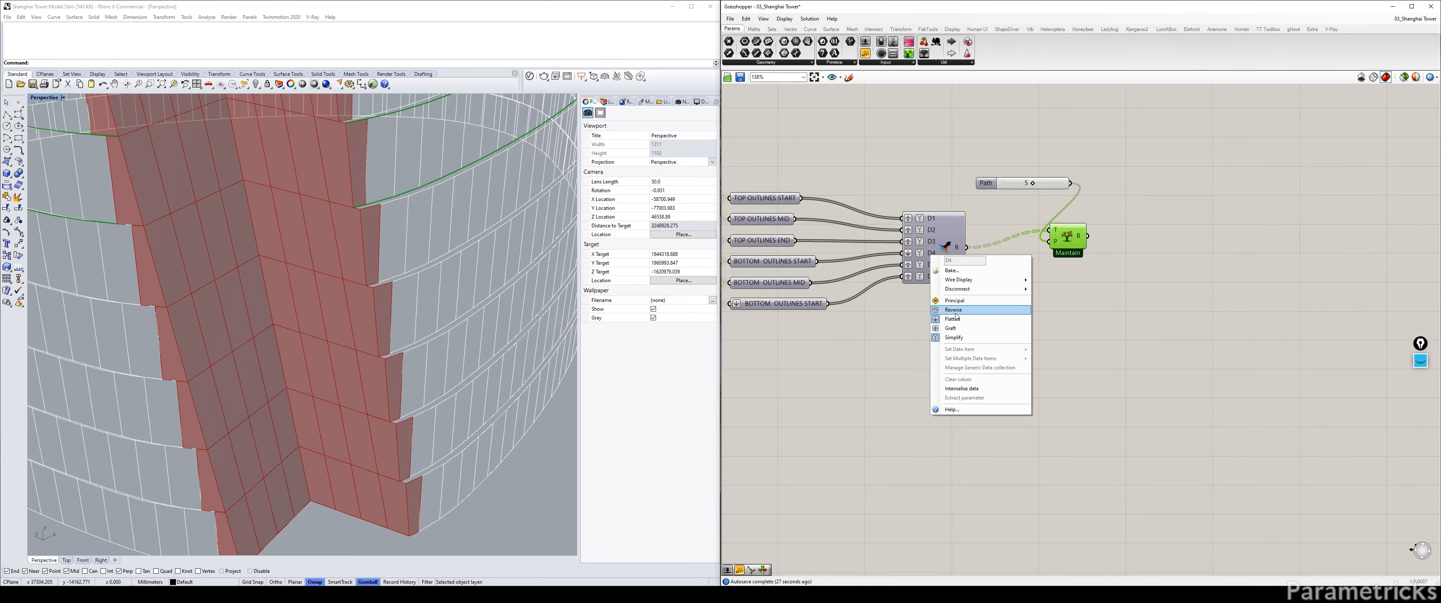
left_click(960, 328)
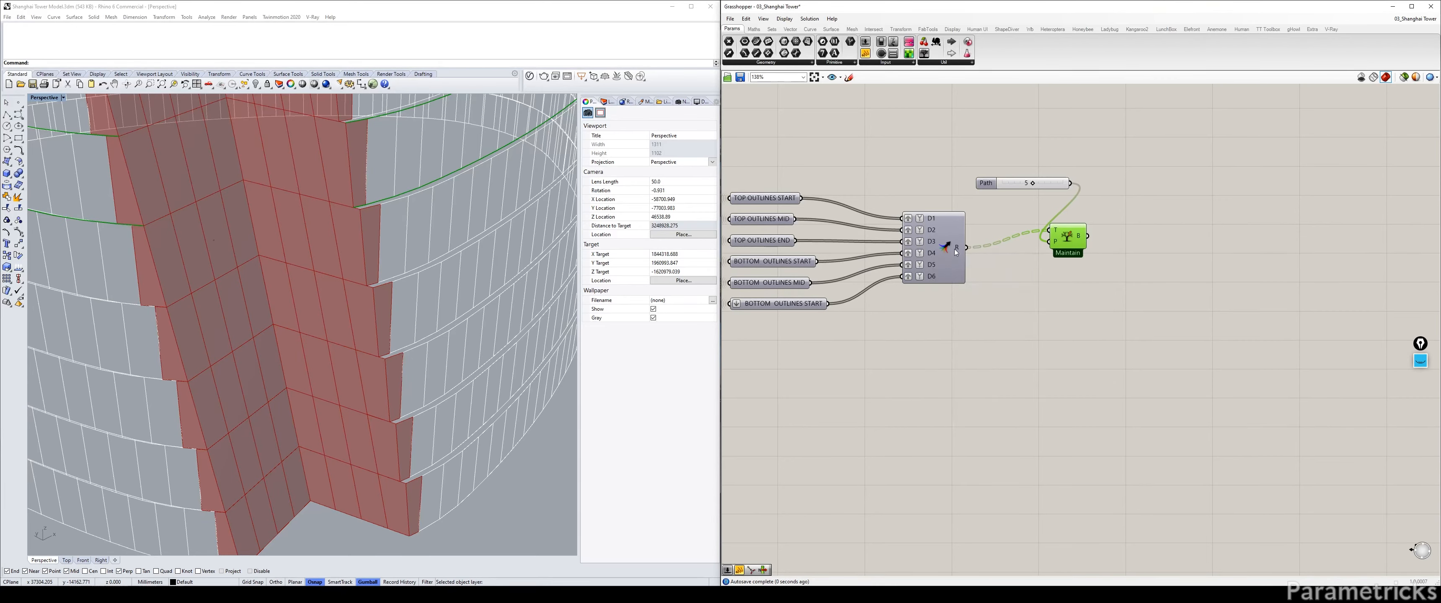
mouse_move(955, 249)
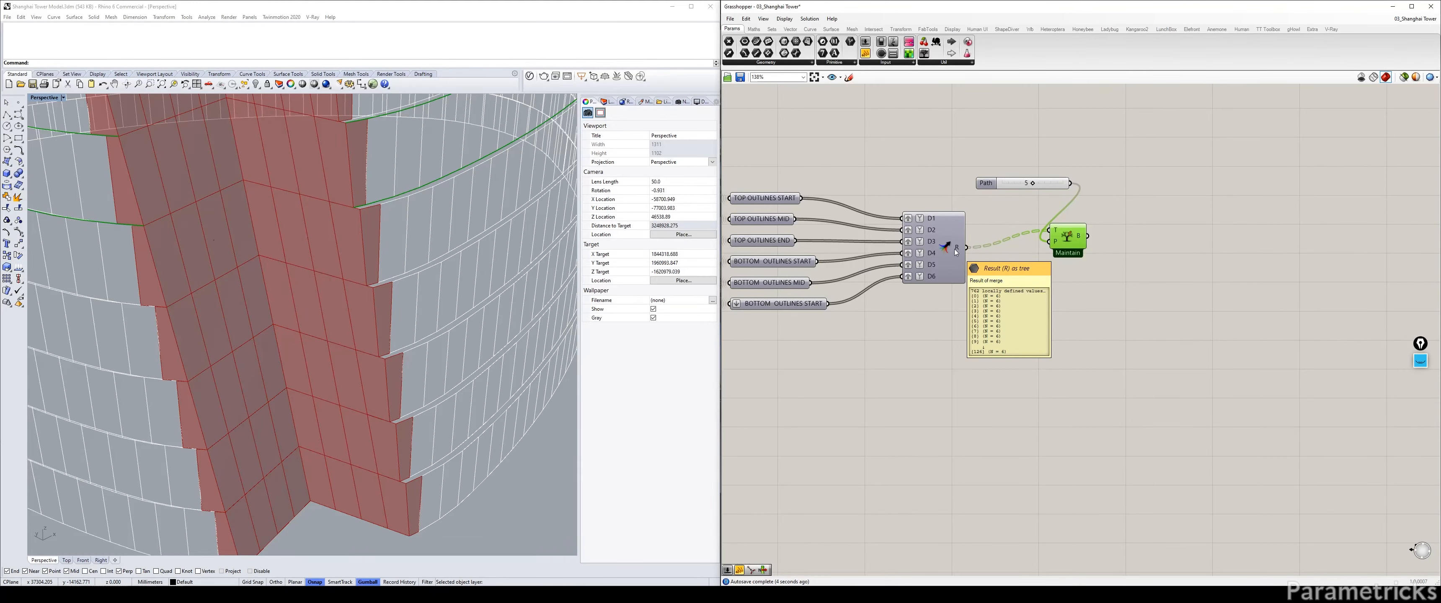
Step: Set the Path slider to 0 to pick the tower's lowest branch of outlines
middle_click(1062, 239)
left_click(1091, 258)
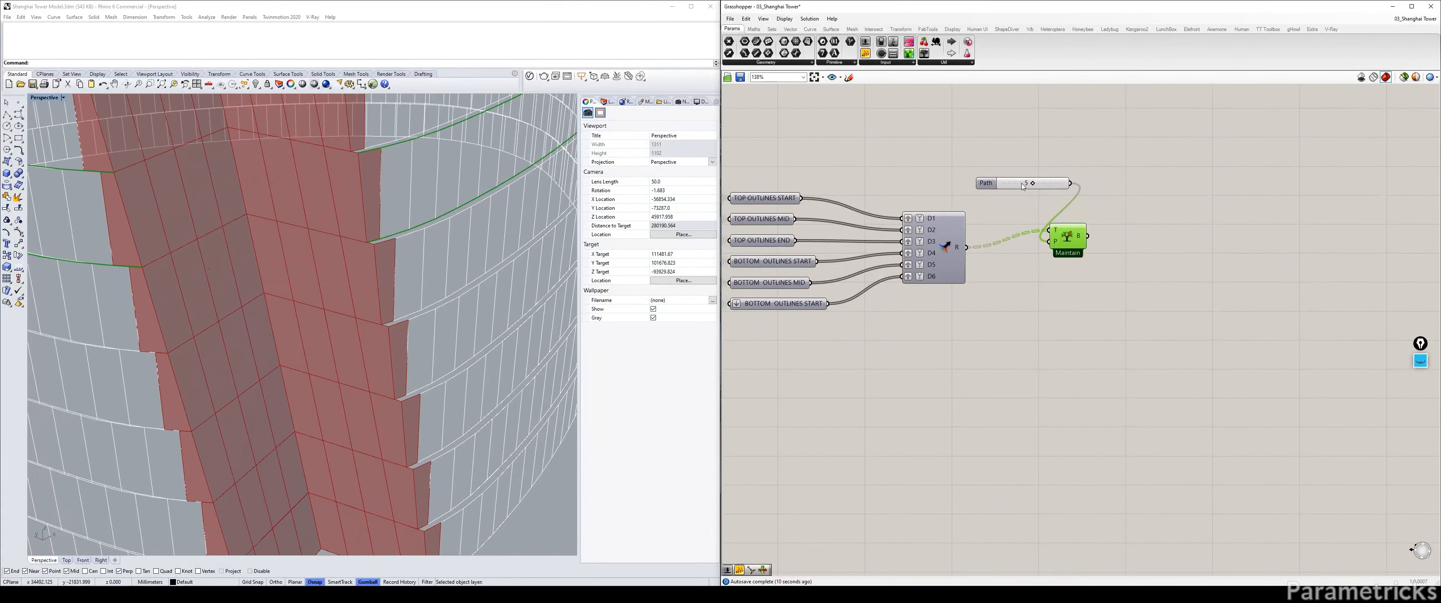
left_click_drag(1023, 187, 990, 188)
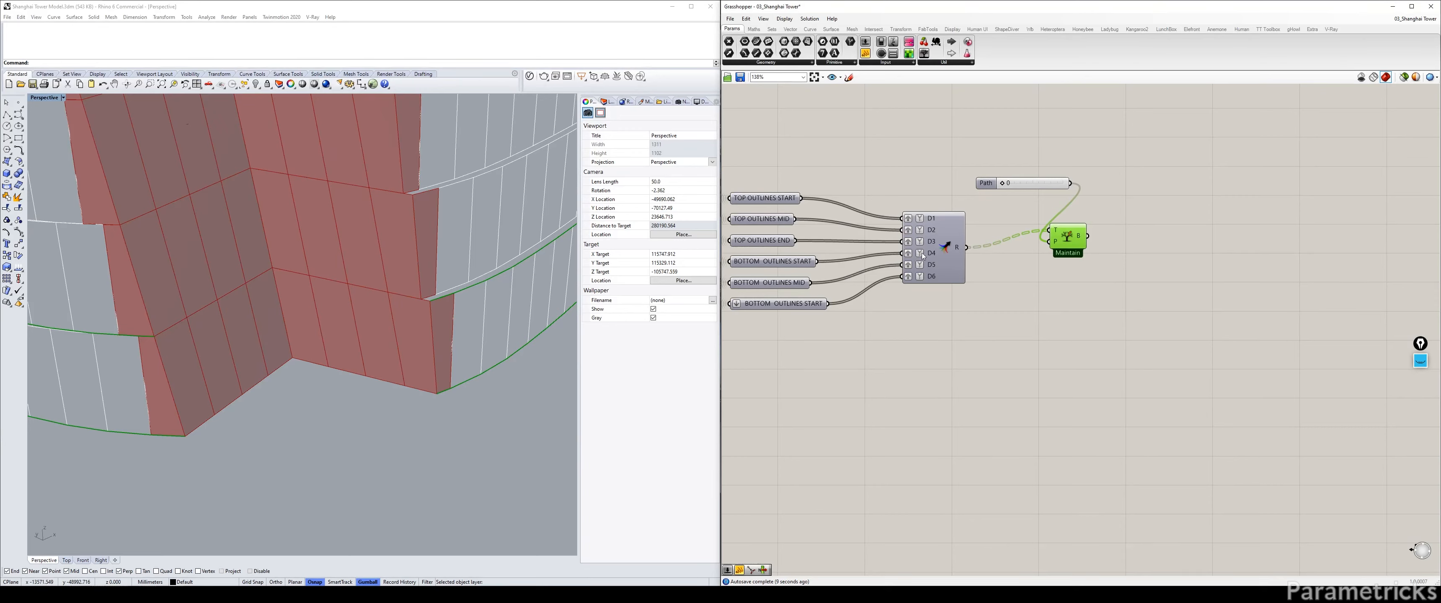
Step: Move the Merge, the Path slider and the Tree Branch farther away from the outline parameters to make room
left_click_drag(939, 247, 1004, 239)
left_click_drag(1123, 151, 1052, 263)
left_click_drag(1068, 236, 1154, 226)
left_click(1066, 305)
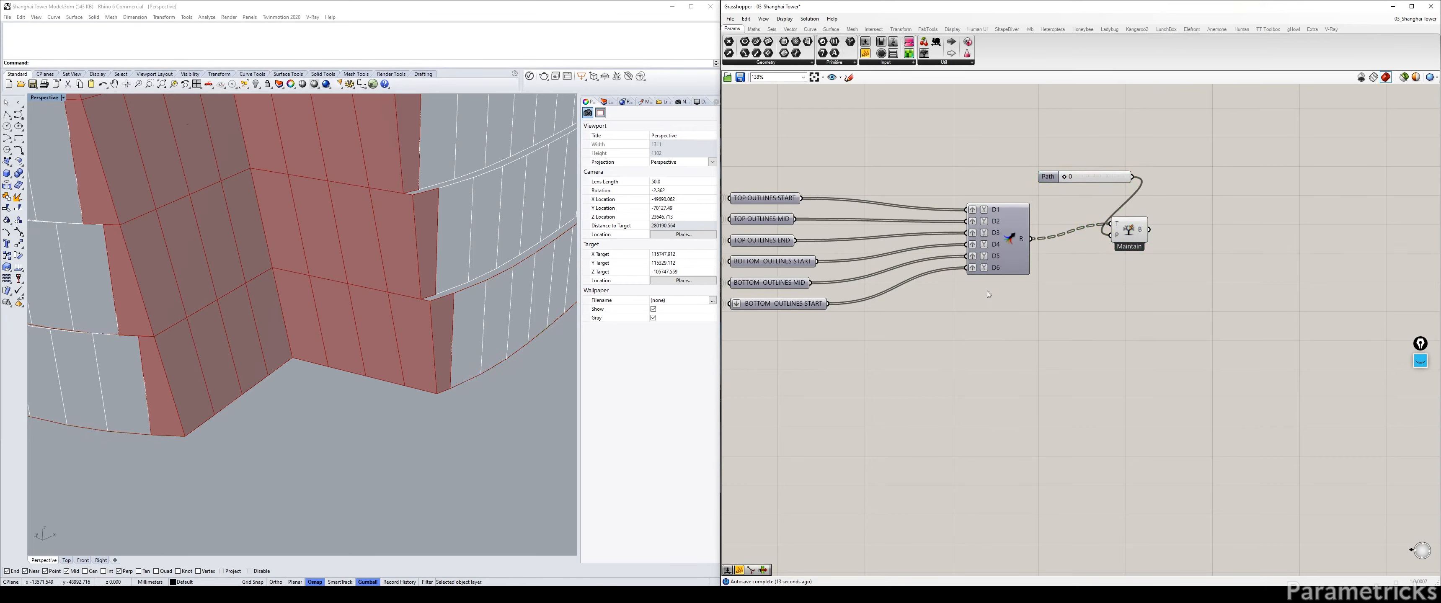
Step: Check the picked branch and the three bottom outline parameters in the viewport, and add a Cull Index component beside those parameters
left_click(1129, 231)
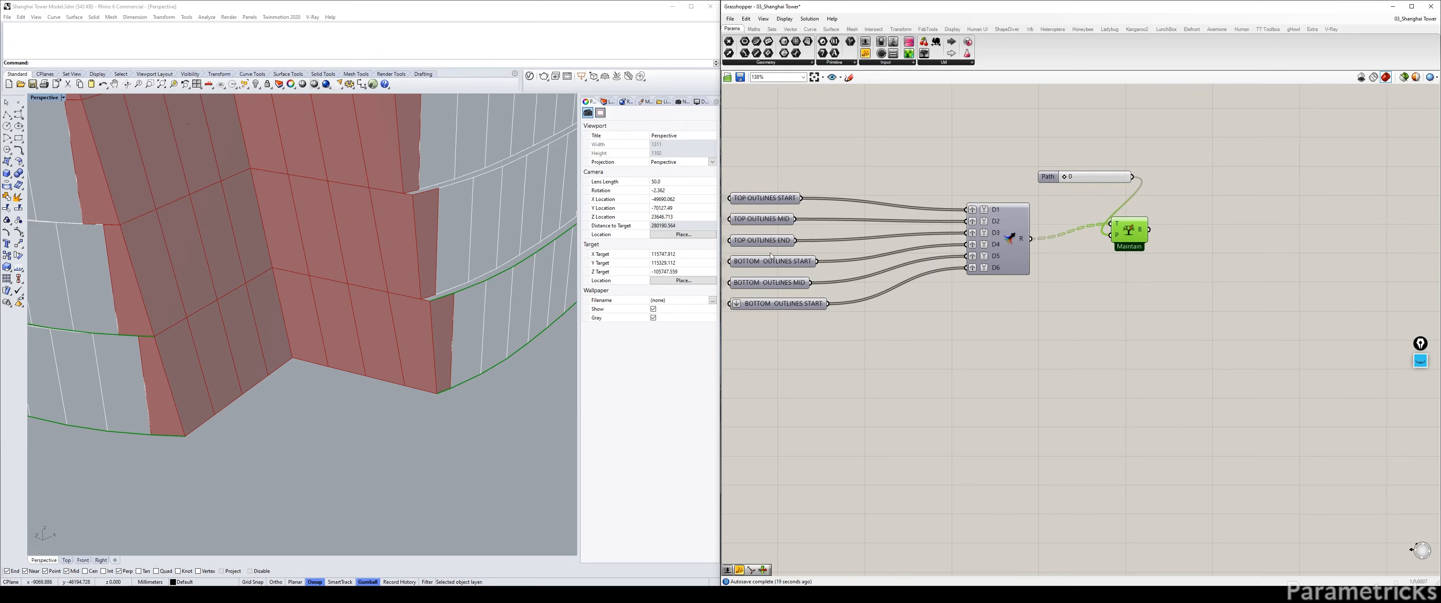
left_click_drag(764, 269, 799, 337)
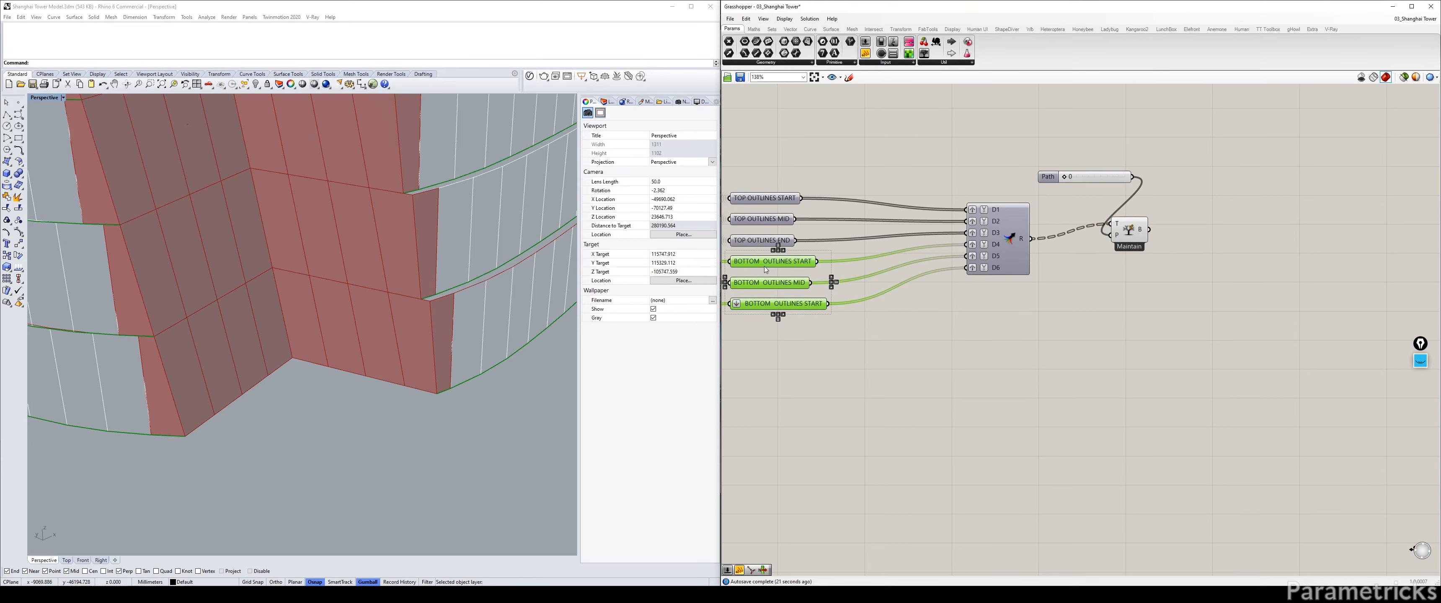
double_click(888, 335)
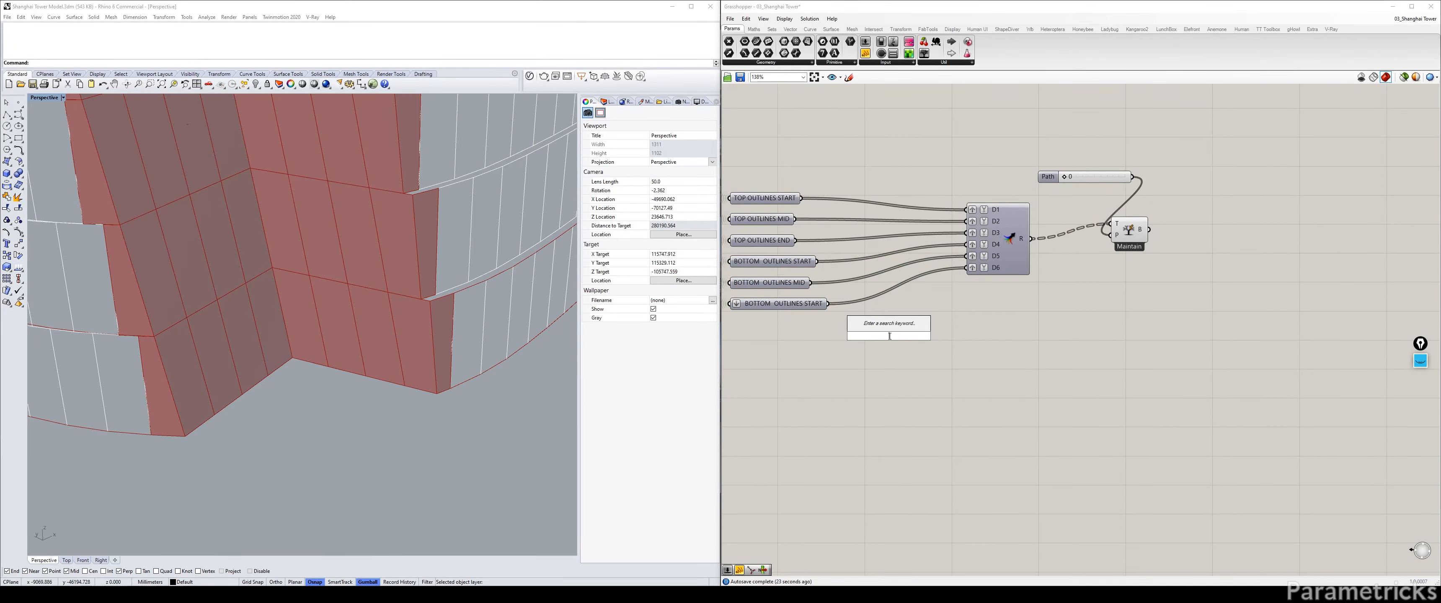
type("CULL")
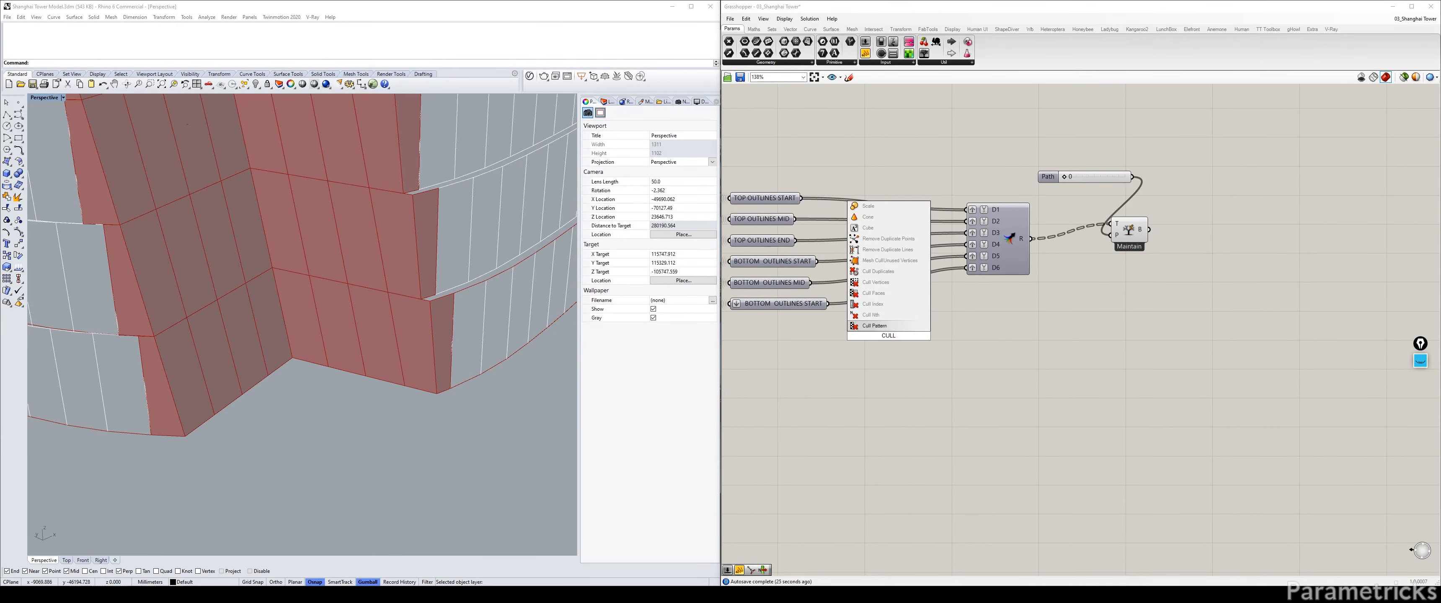
type(" INDE")
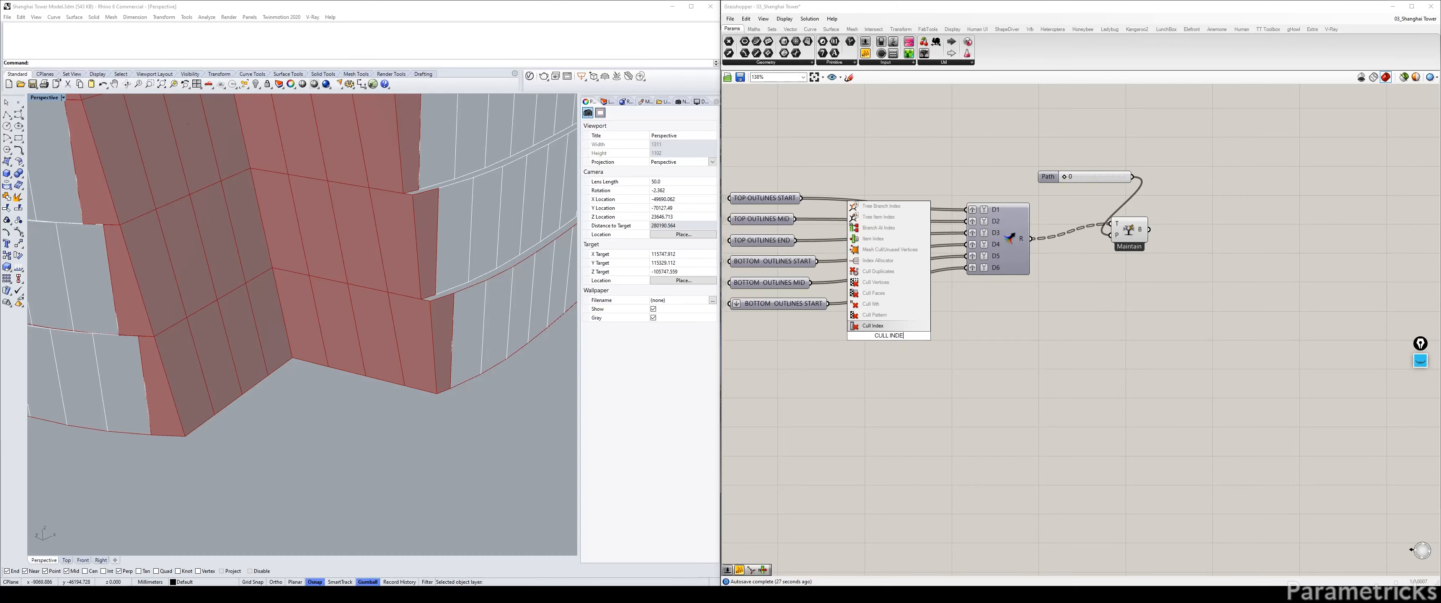
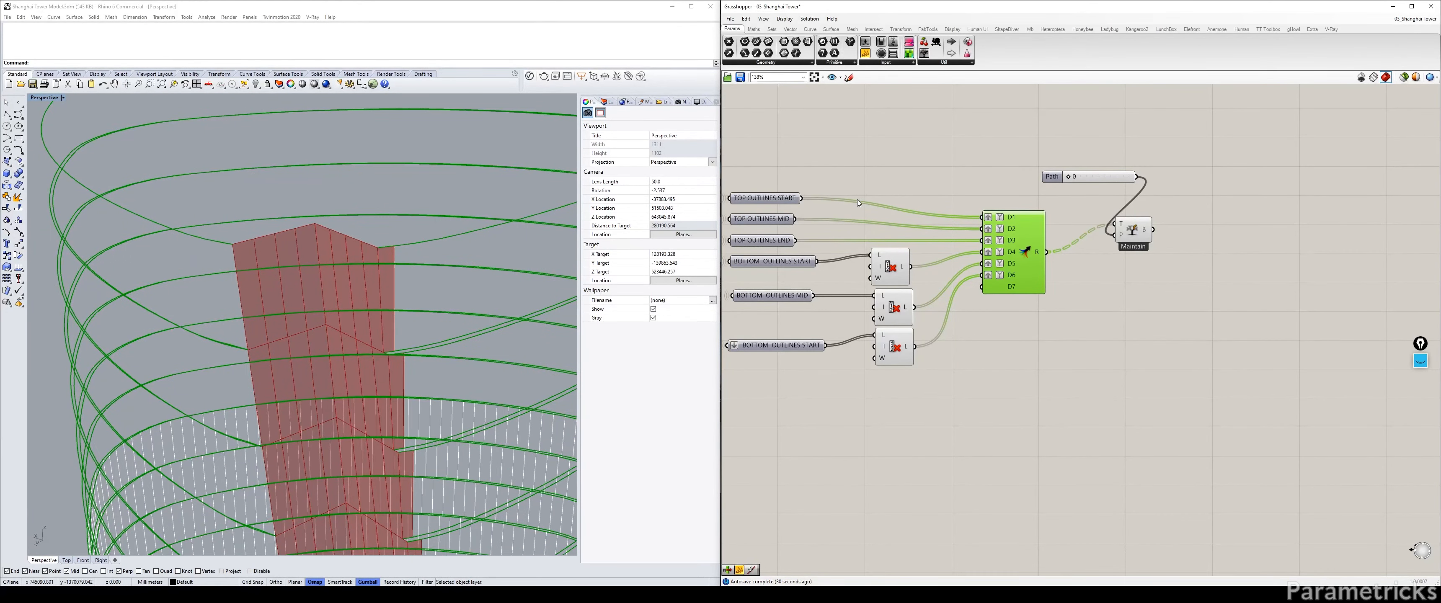
Step: Turn off the viewport preview of the three Cull Index components and of the Merge component
left_click_drag(937, 384, 907, 258)
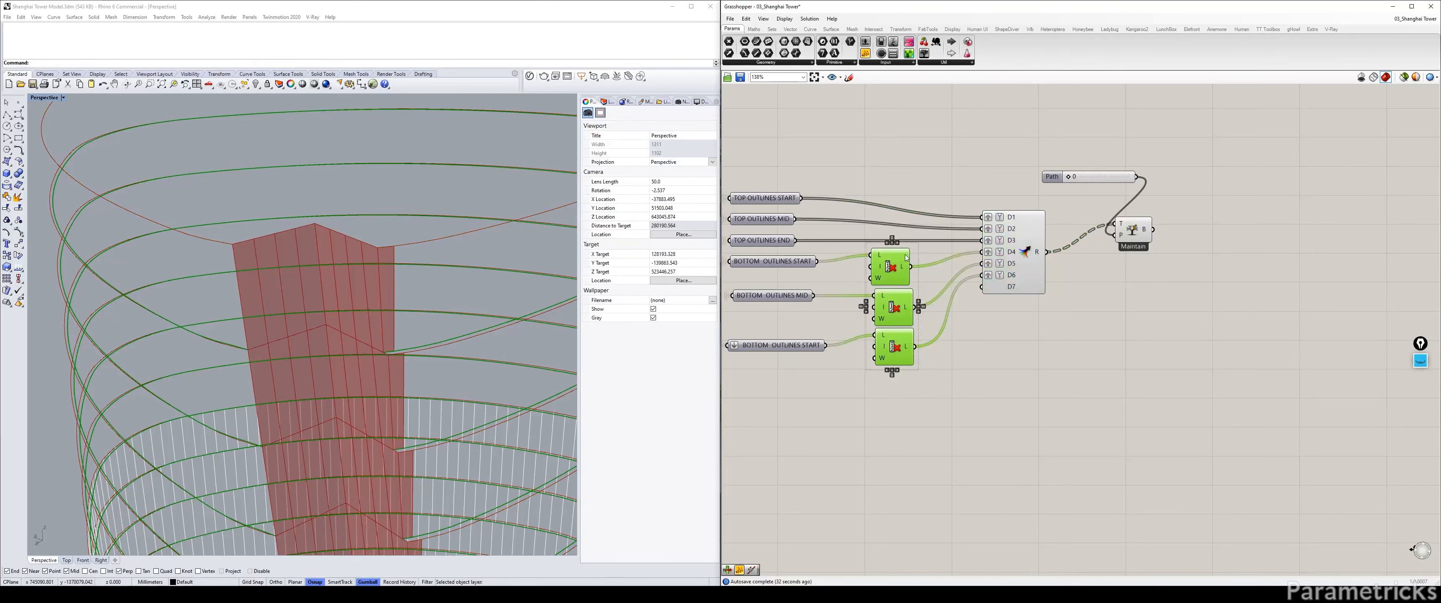
left_click(895, 244)
left_click(903, 151)
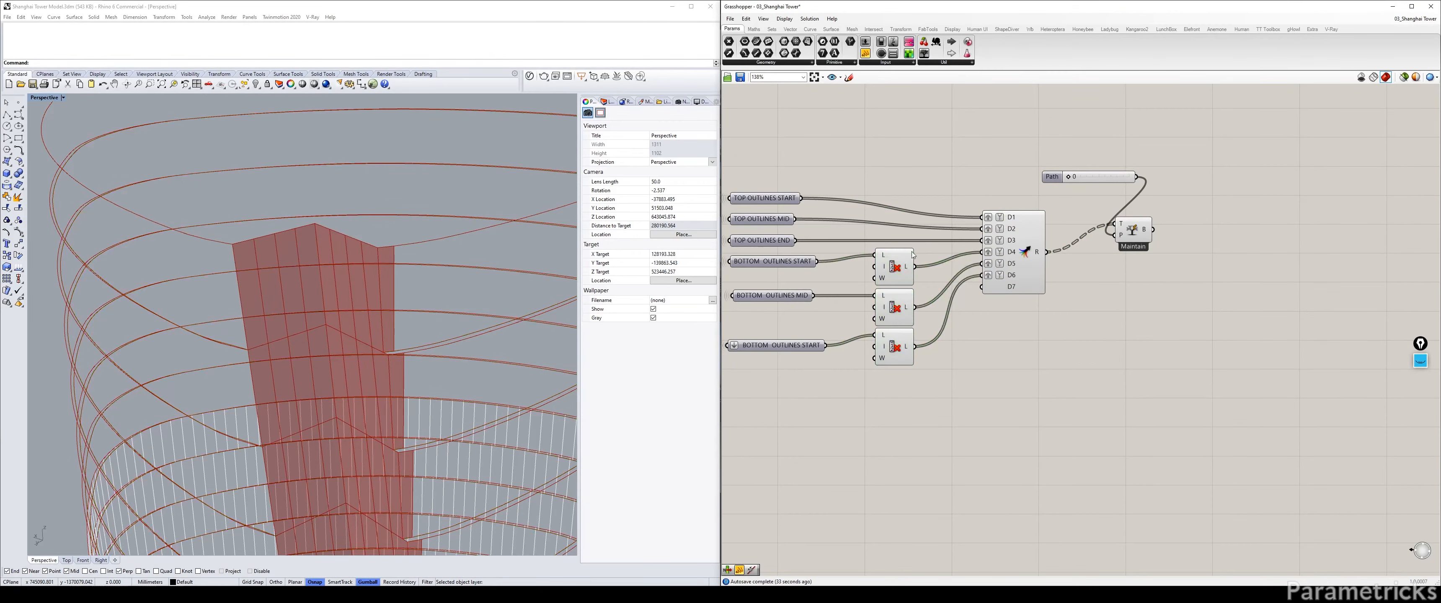
left_click(897, 268)
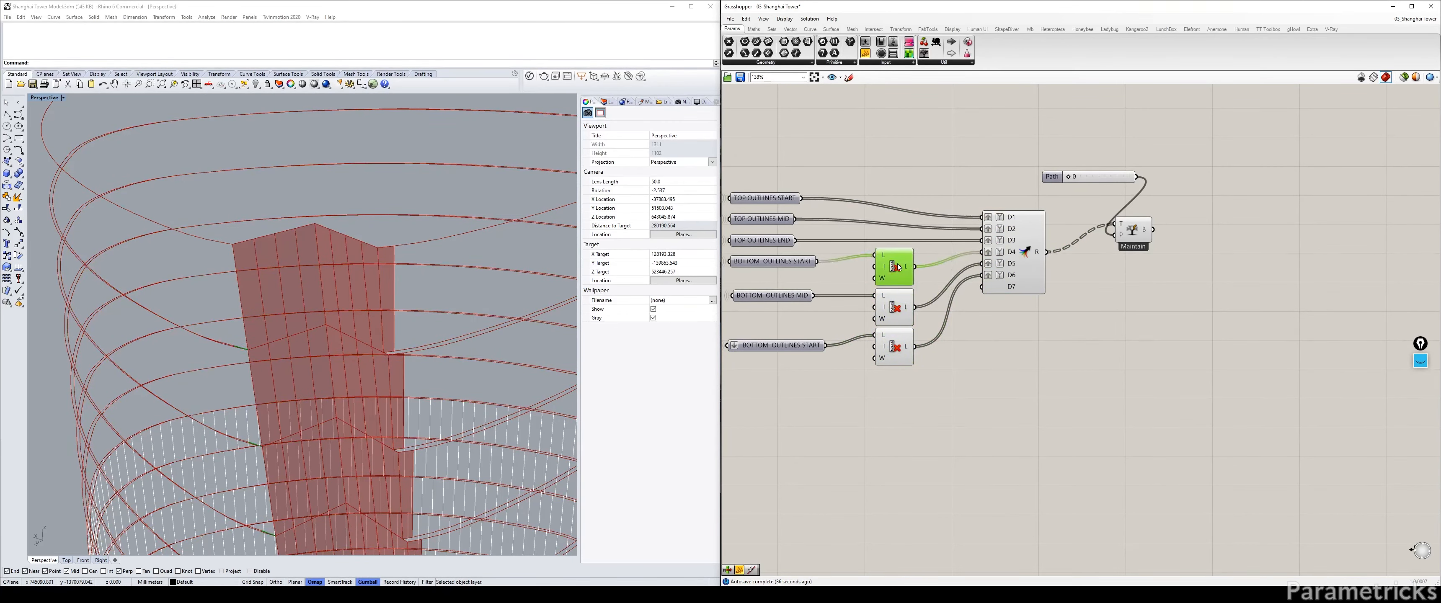
key("ctrl+q")
left_click(895, 308)
key("ctrl+q")
left_click(890, 346)
key("ctrl+q")
left_click(1010, 240)
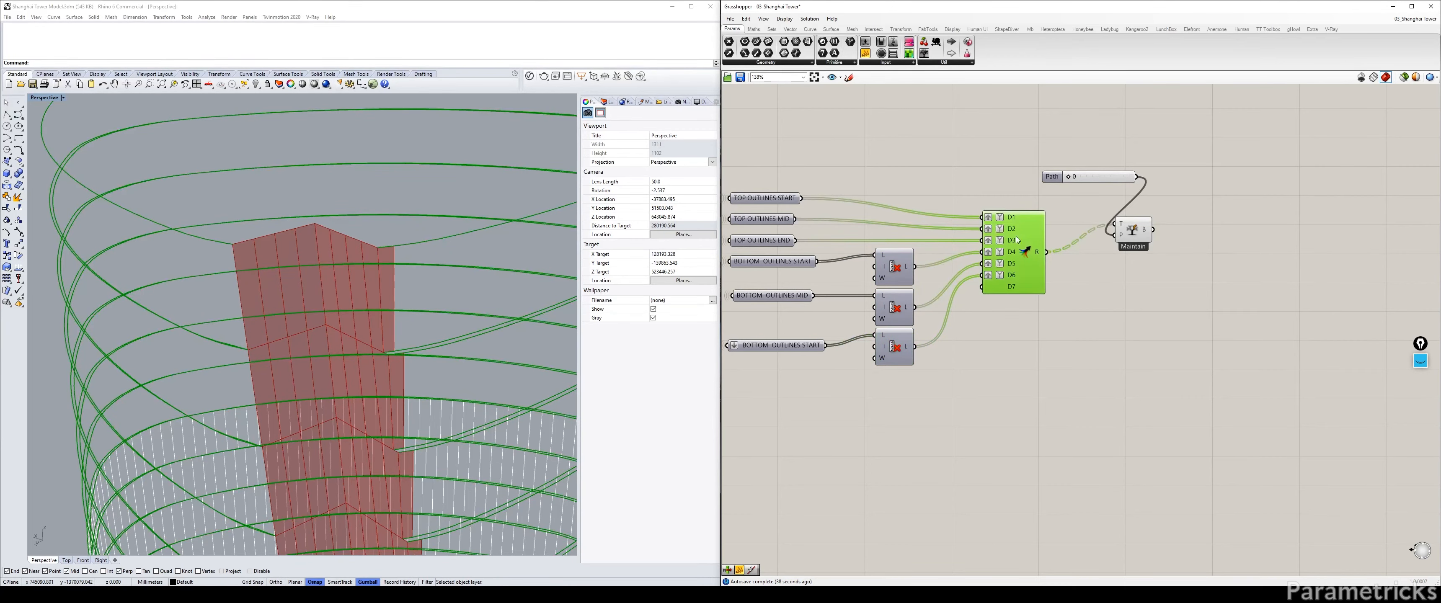
key("ctrl+q")
Step: Preview the three top outline parameters on the tower and compare them with the full set of merged outlines
left_click(806, 197)
left_click_drag(779, 184, 747, 247)
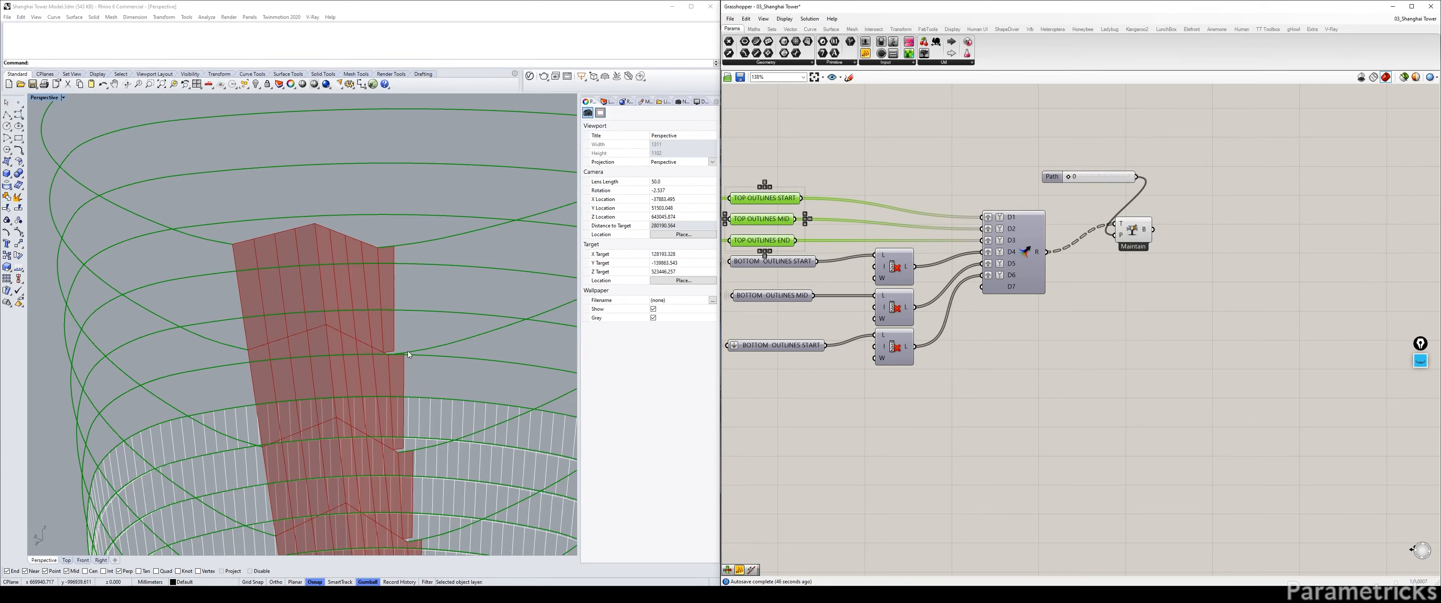
scroll(400, 351, "down", 5)
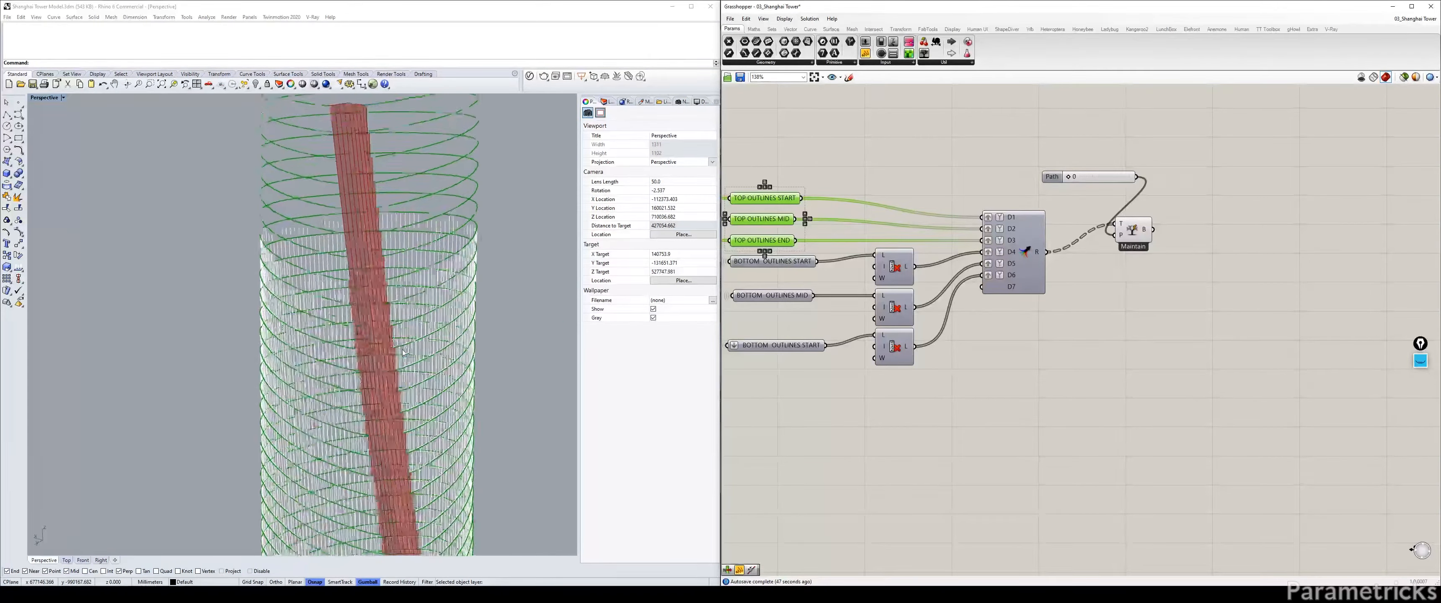
right_click_drag(402, 351, 354, 405)
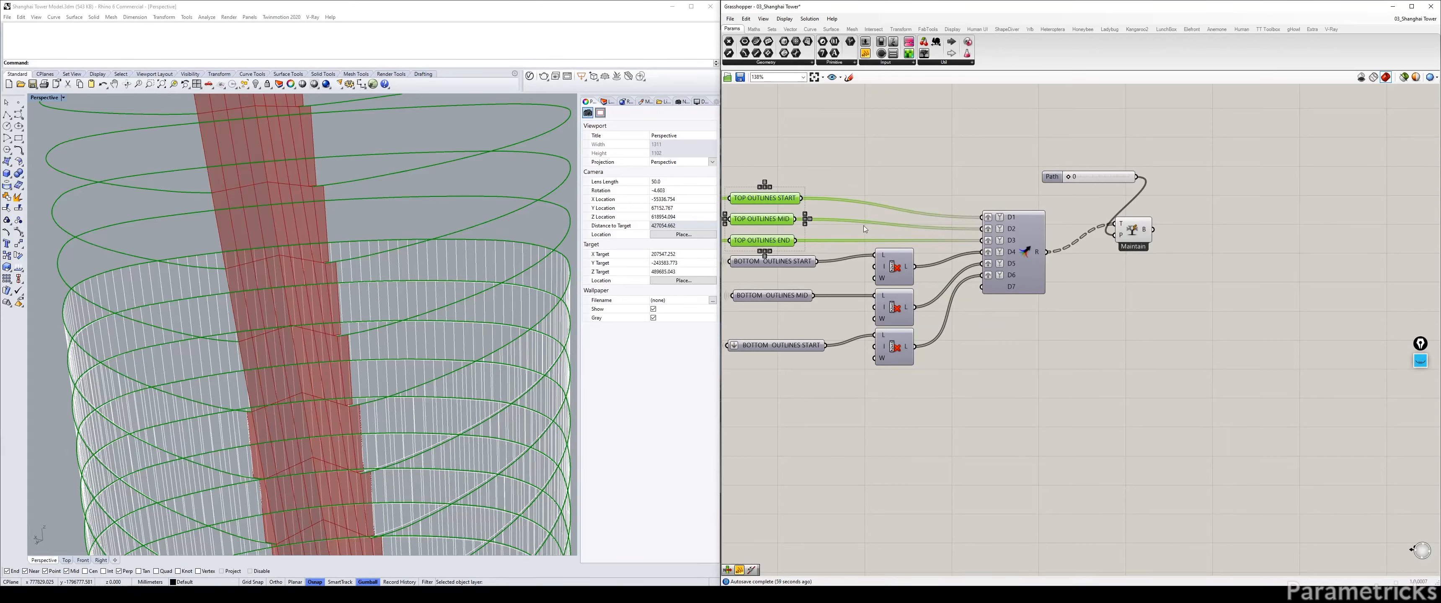
left_click(944, 179)
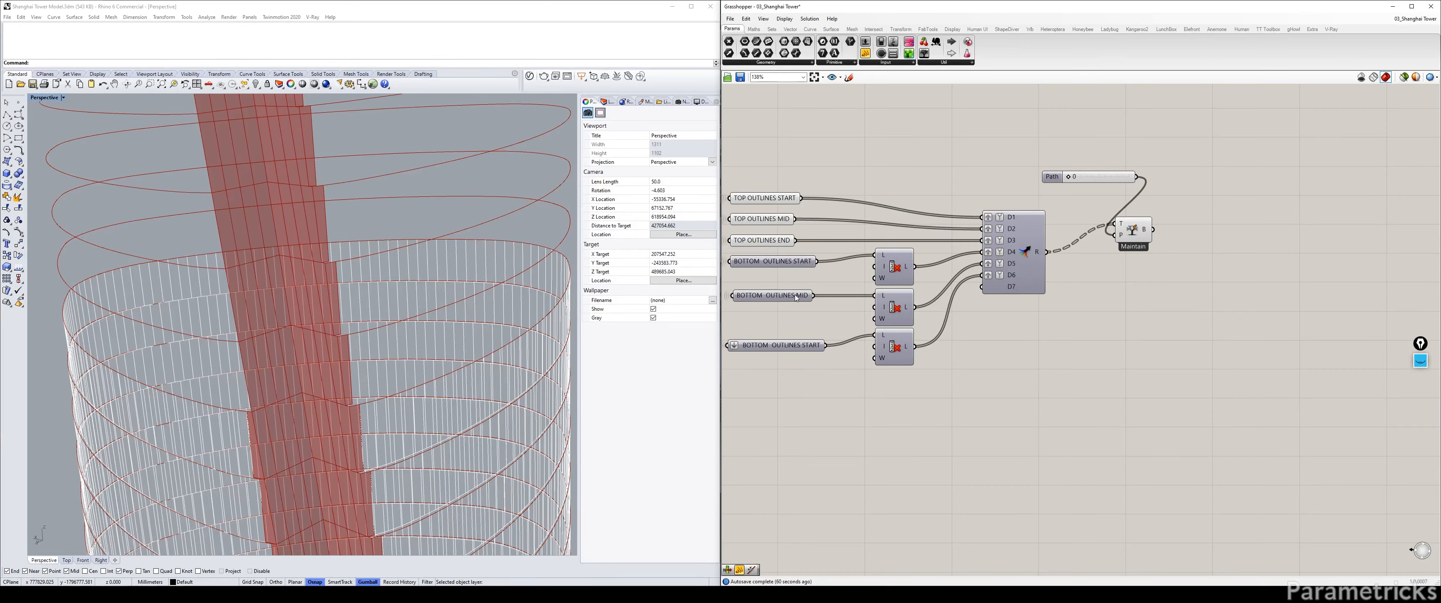
left_click_drag(797, 298, 793, 299)
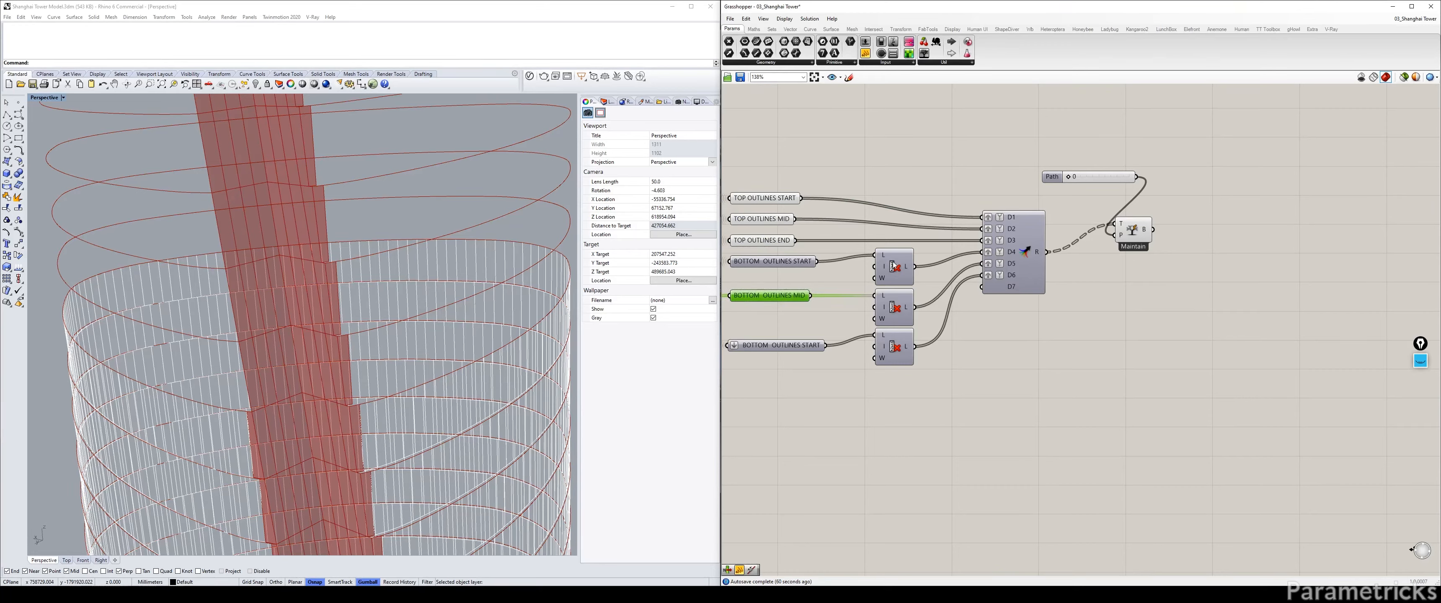
left_click(1018, 242)
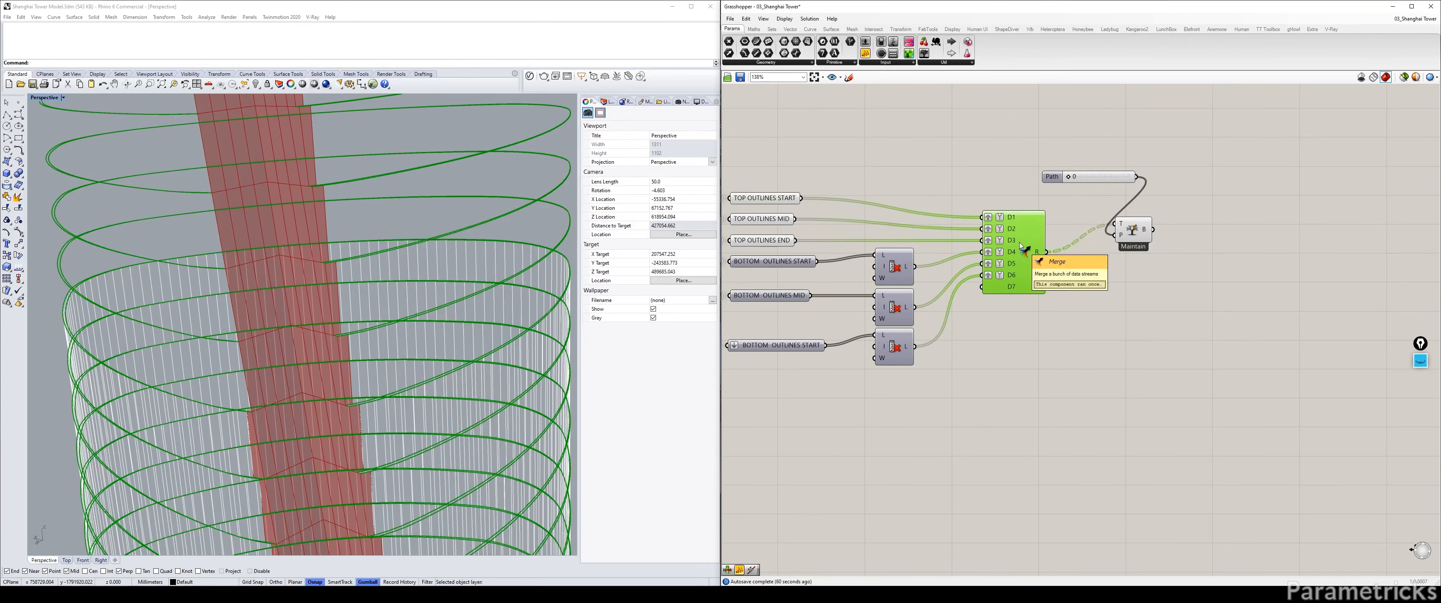
Step: Turn off the viewport preview of the three top outline parameters
left_click(1081, 215)
left_click_drag(858, 166, 759, 247)
key("ctrl+q")
left_click(839, 231)
Step: Remove the unused D7 input from the Merge component and check the merged outlines on the tower
scroll(1007, 274, "up", 3)
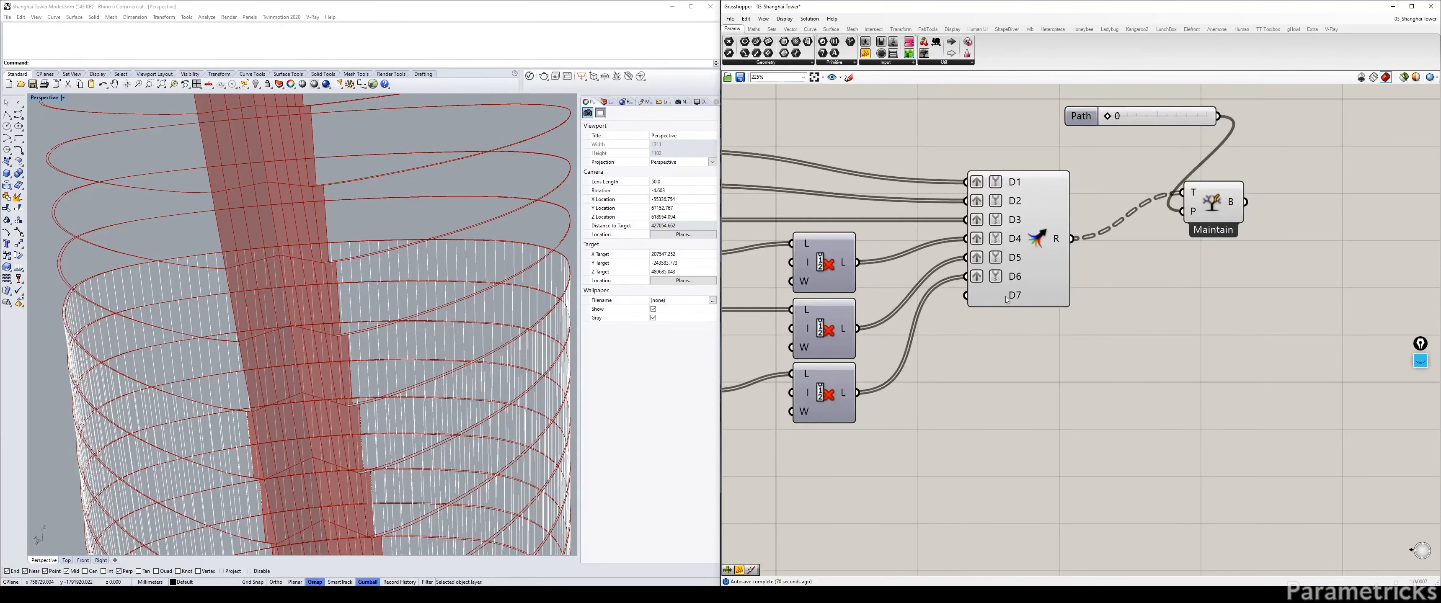
scroll(1014, 295, "up", 3)
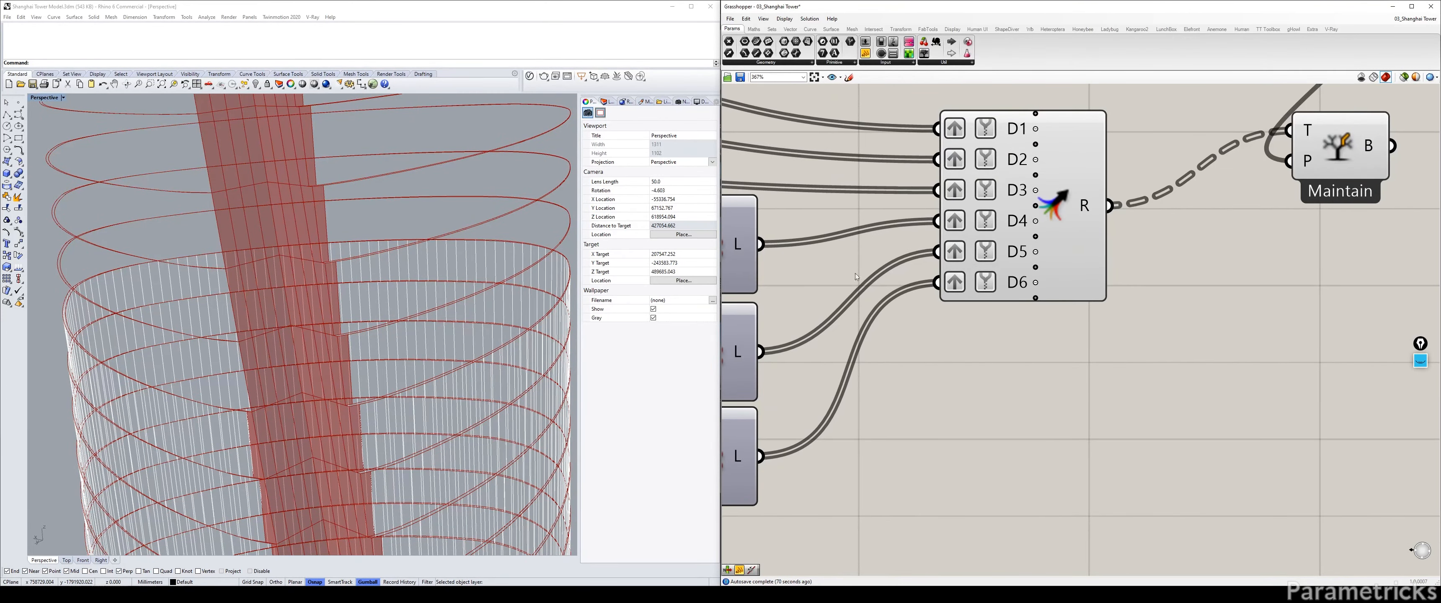
left_click(1070, 231)
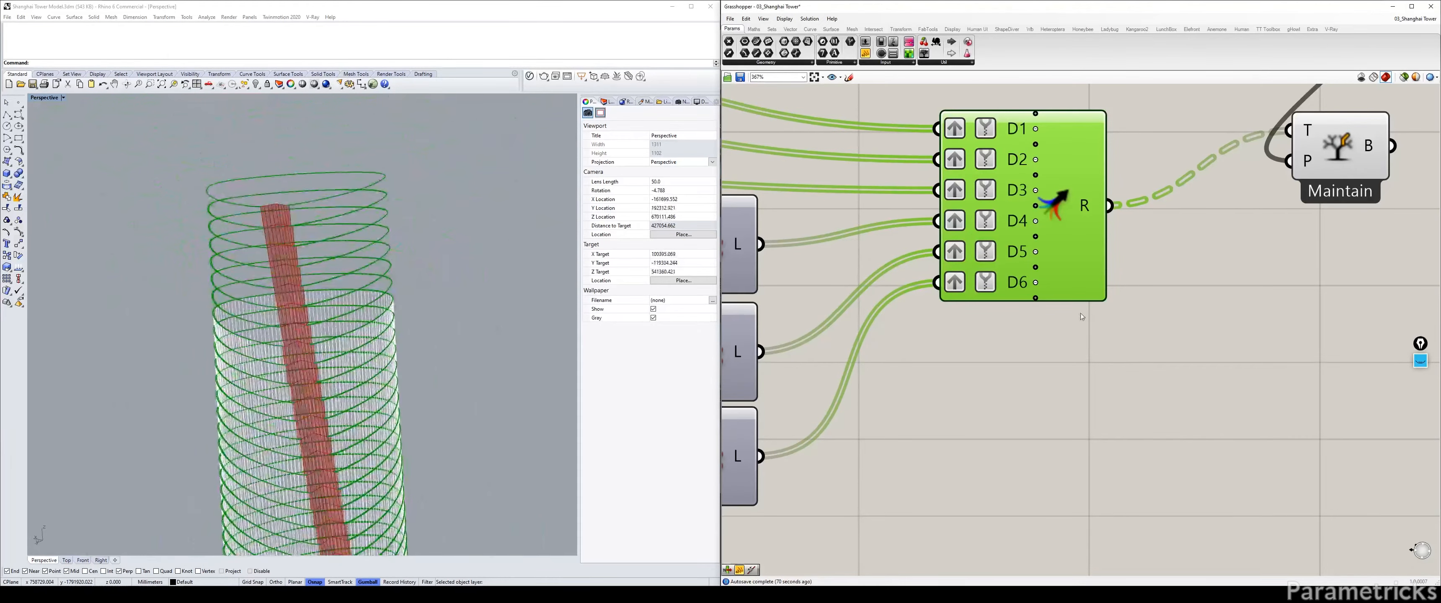
left_click(1109, 336)
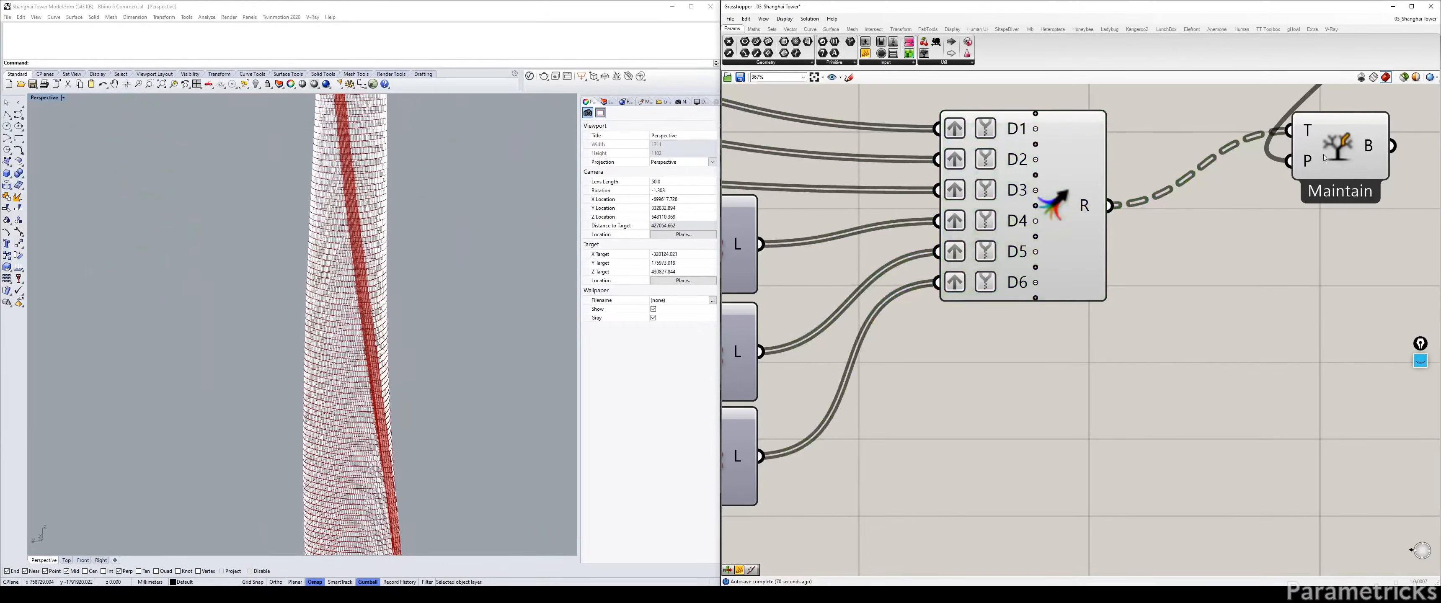
Step: Check the first Tree Branch outlines at the tower's base, and set the Path slider to 10
left_click(1347, 141)
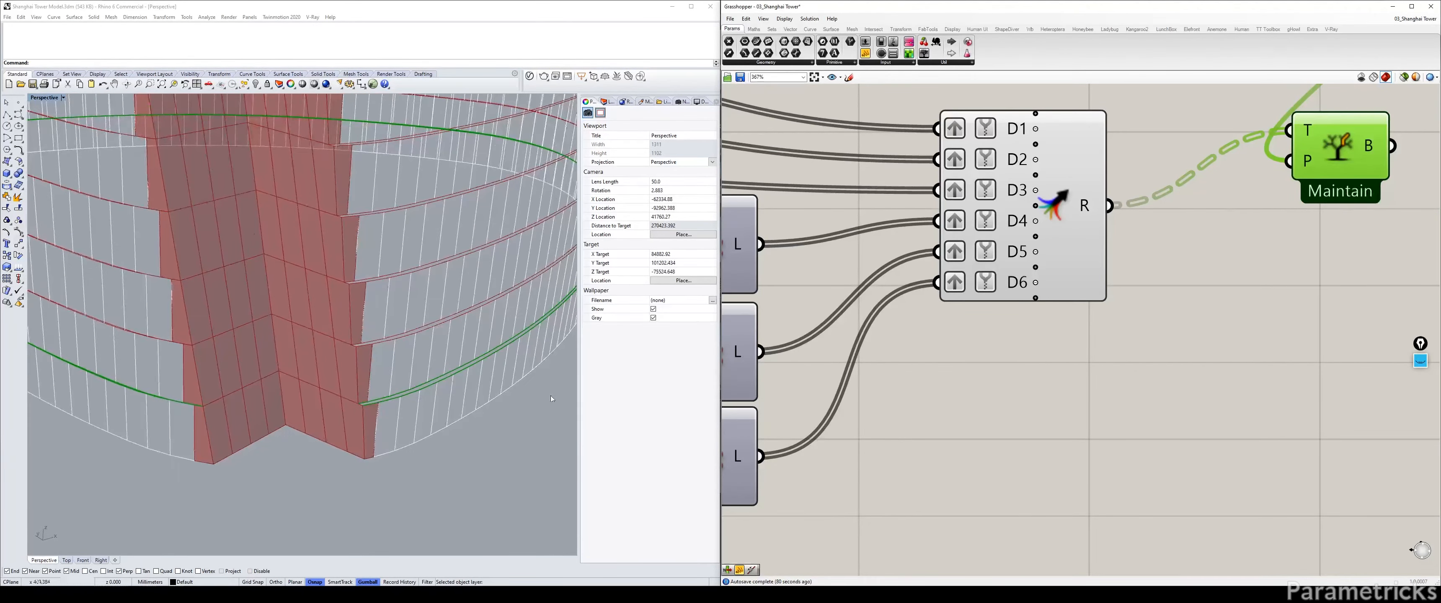
scroll(364, 404, "up", 3)
scroll(361, 410, "down", 10)
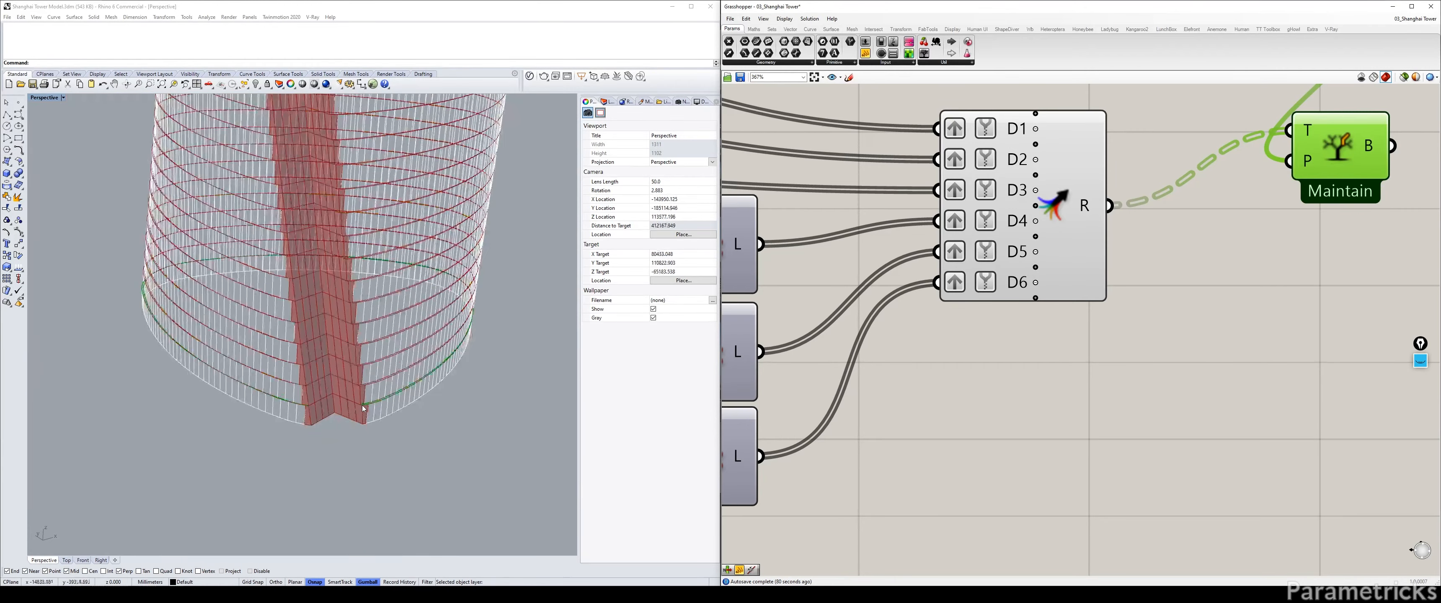
right_click_drag(1142, 167, 1017, 283)
scroll(1117, 275, "down", 2)
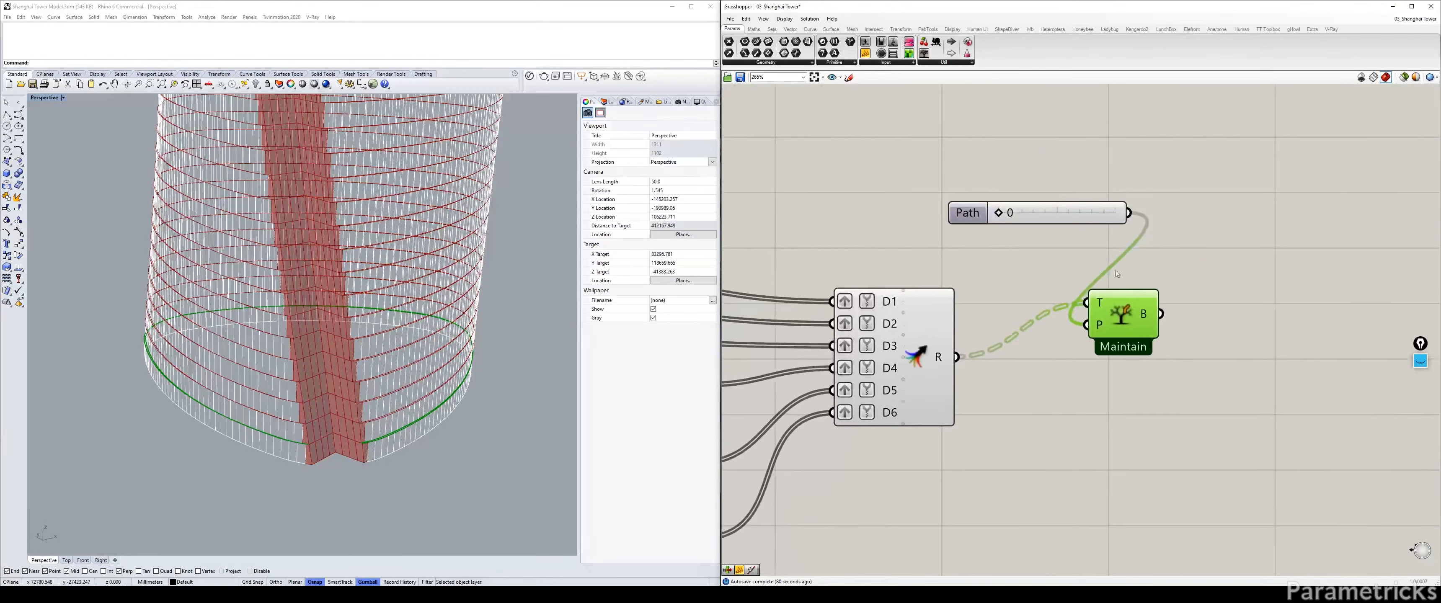
left_click_drag(1009, 219, 1102, 292)
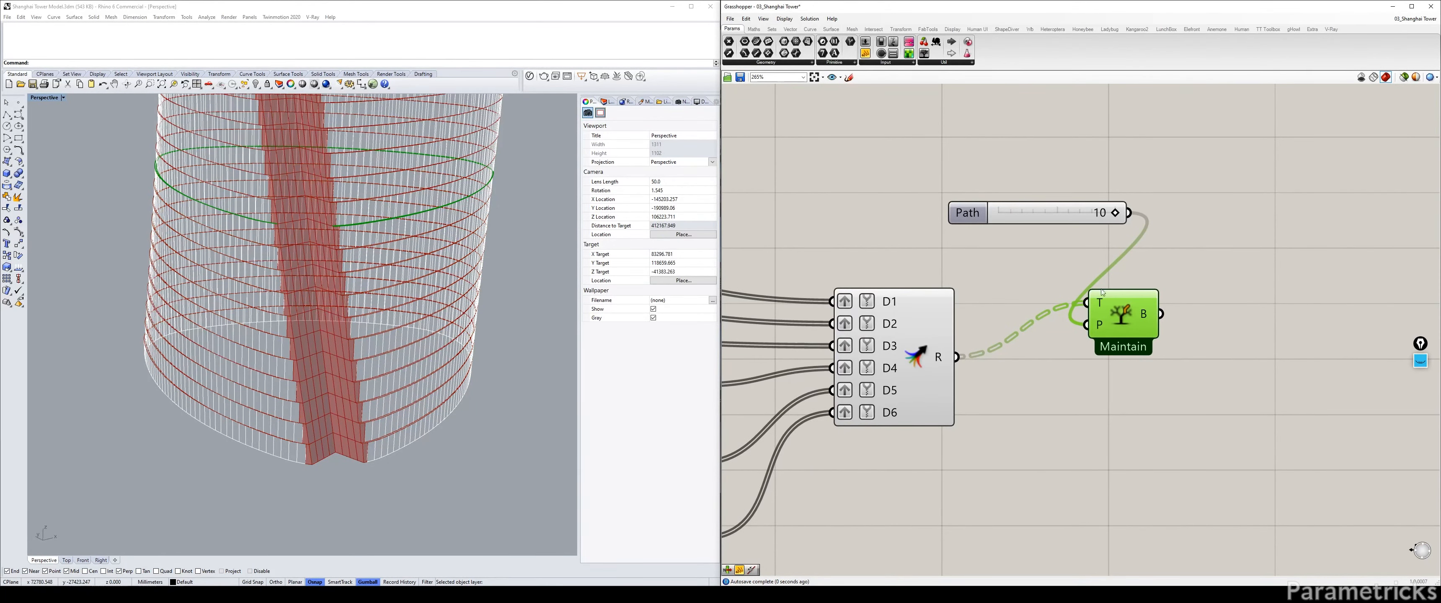
left_click(1118, 320)
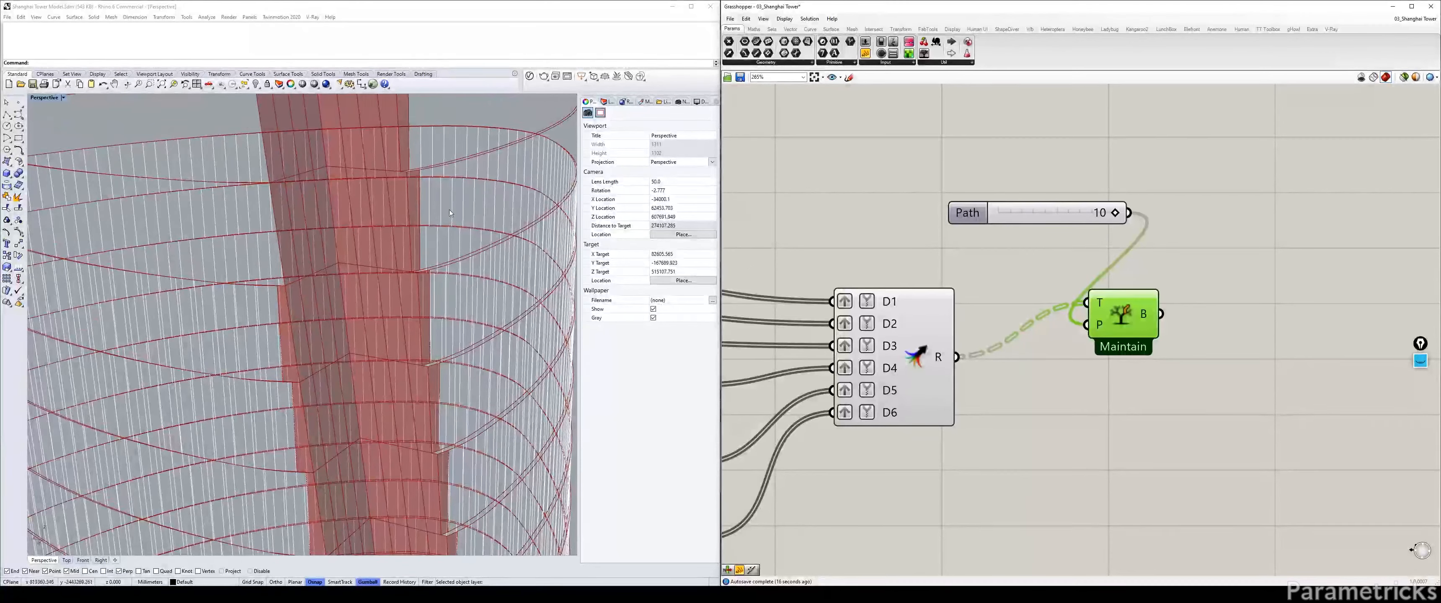
Step: Add a Param Viewer below the Tree Branch and connect the Merge result to it
scroll(1011, 268, "down", 3)
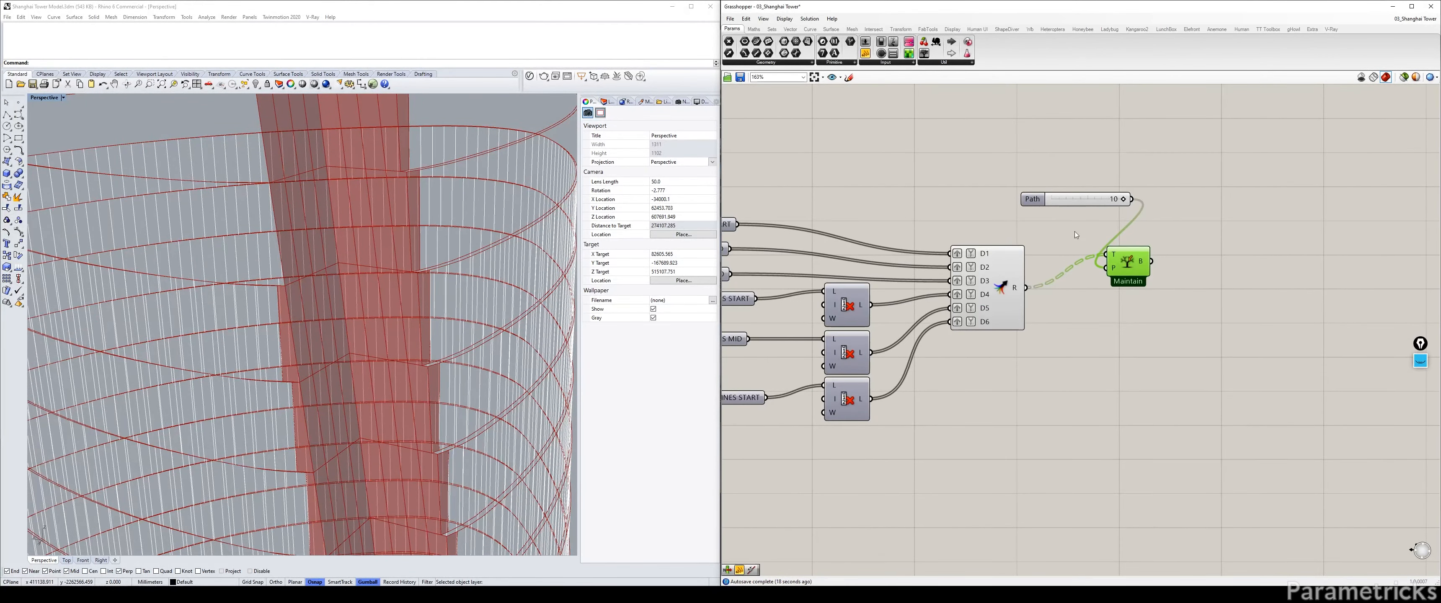
mouse_move(1036, 286)
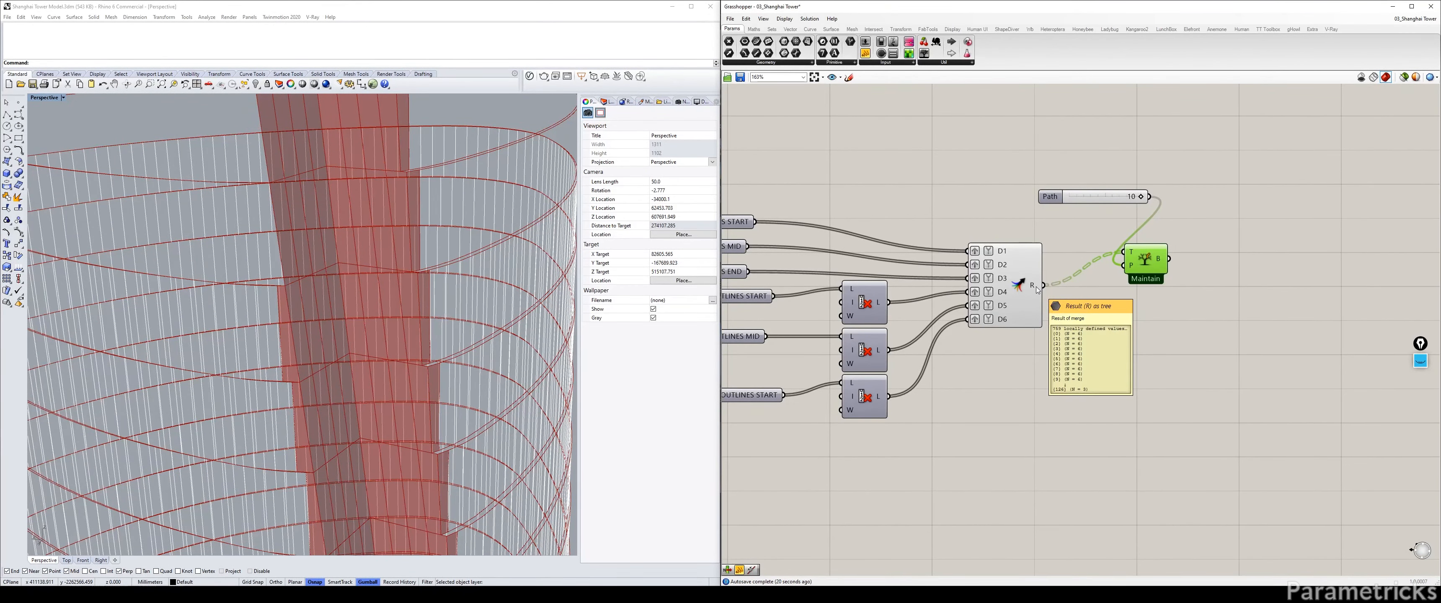
double_click(1081, 322)
type("PARA")
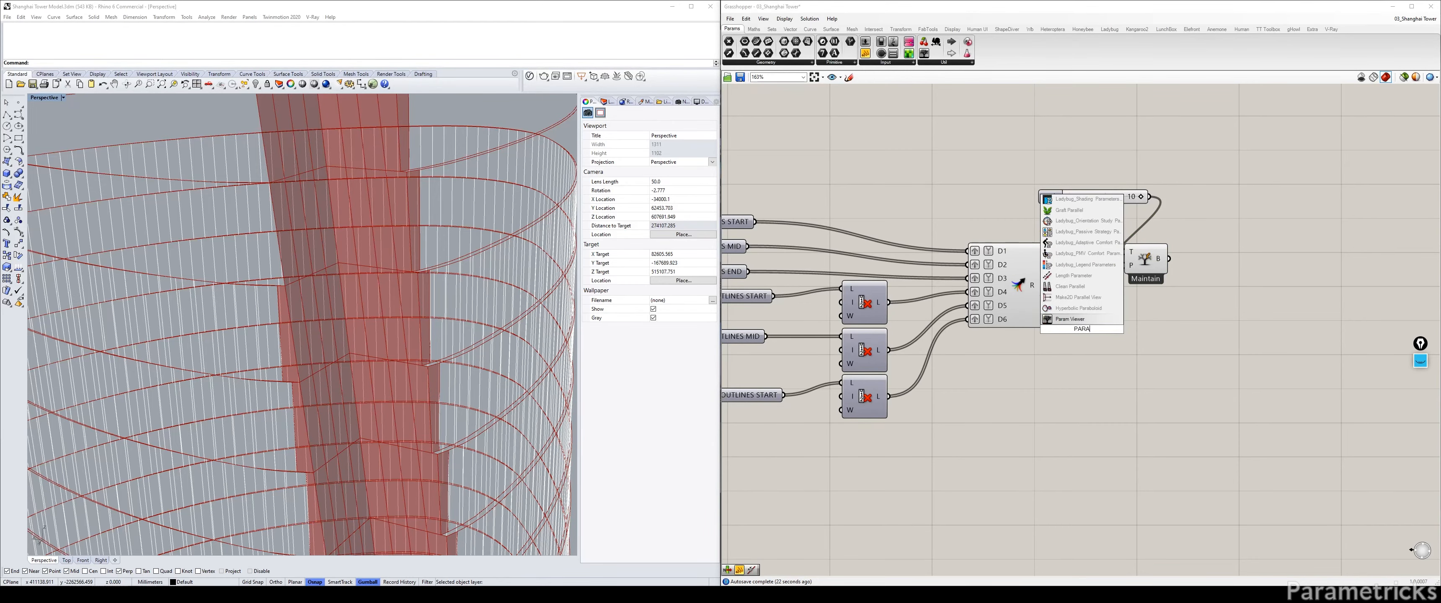
key("Return")
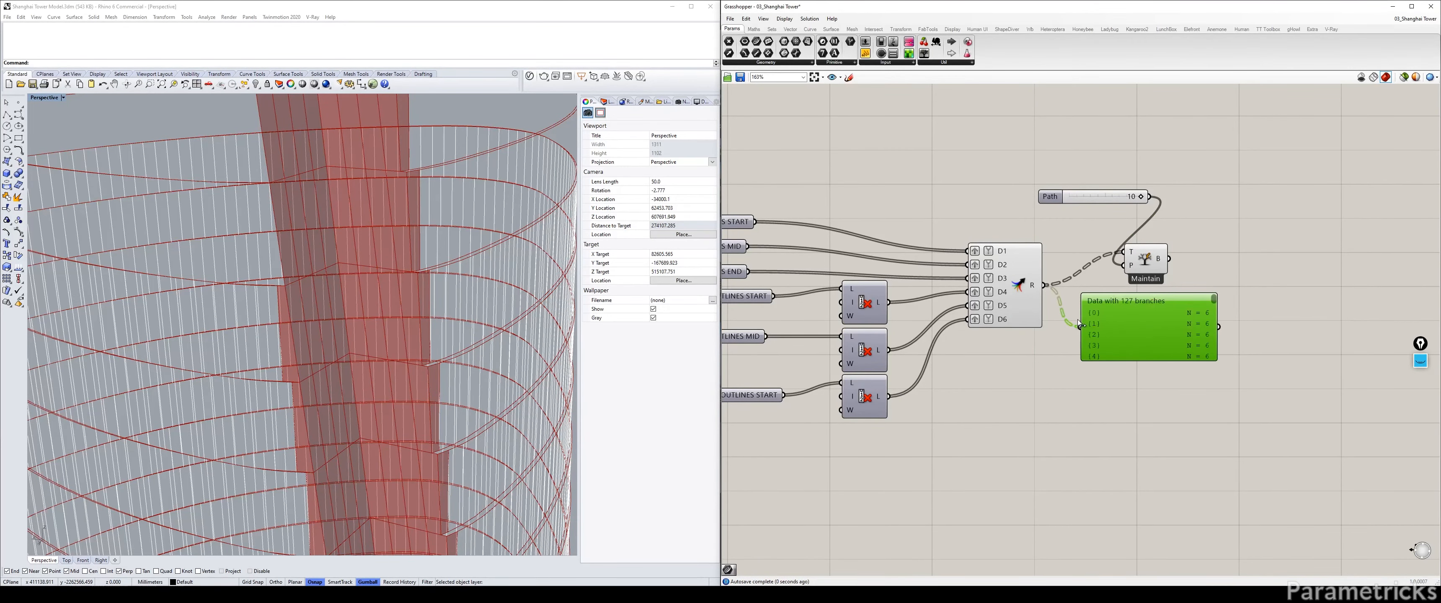
Step: Enlarge the Param Viewer to read its branch list through to the last branches, and delete the viewer
right_click_drag(1077, 320, 986, 254)
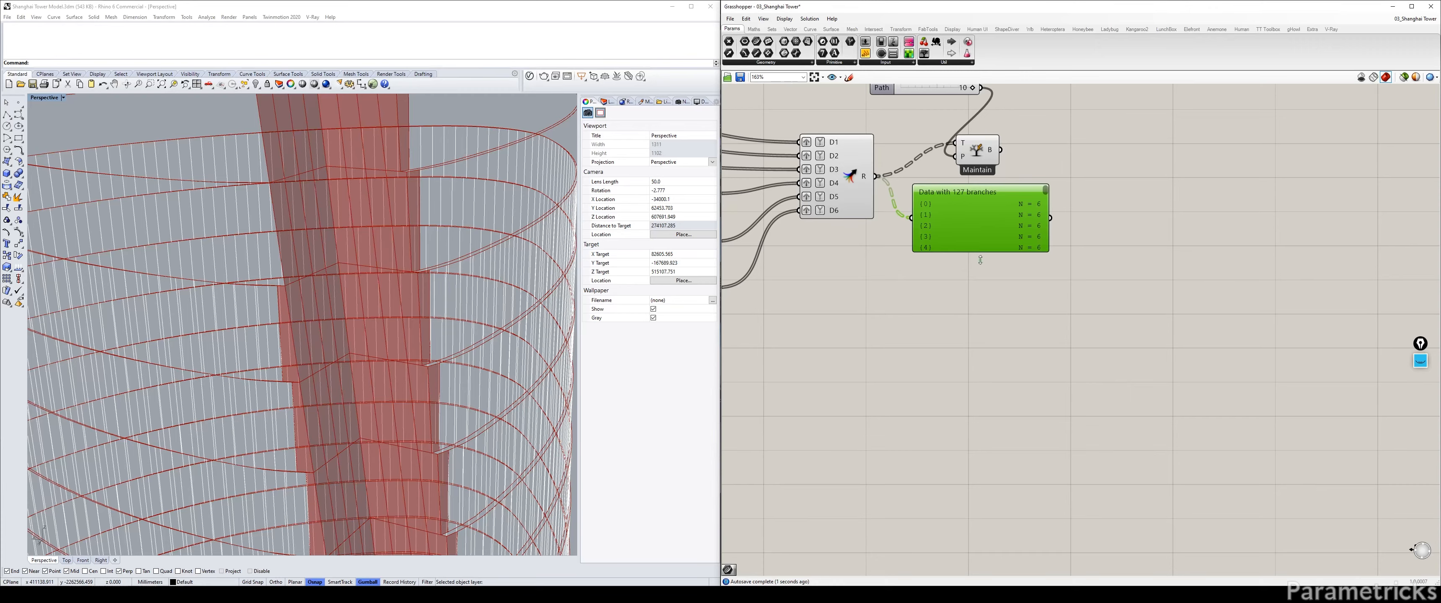
left_click_drag(980, 260, 980, 302)
left_click_drag(1045, 193, 1042, 312)
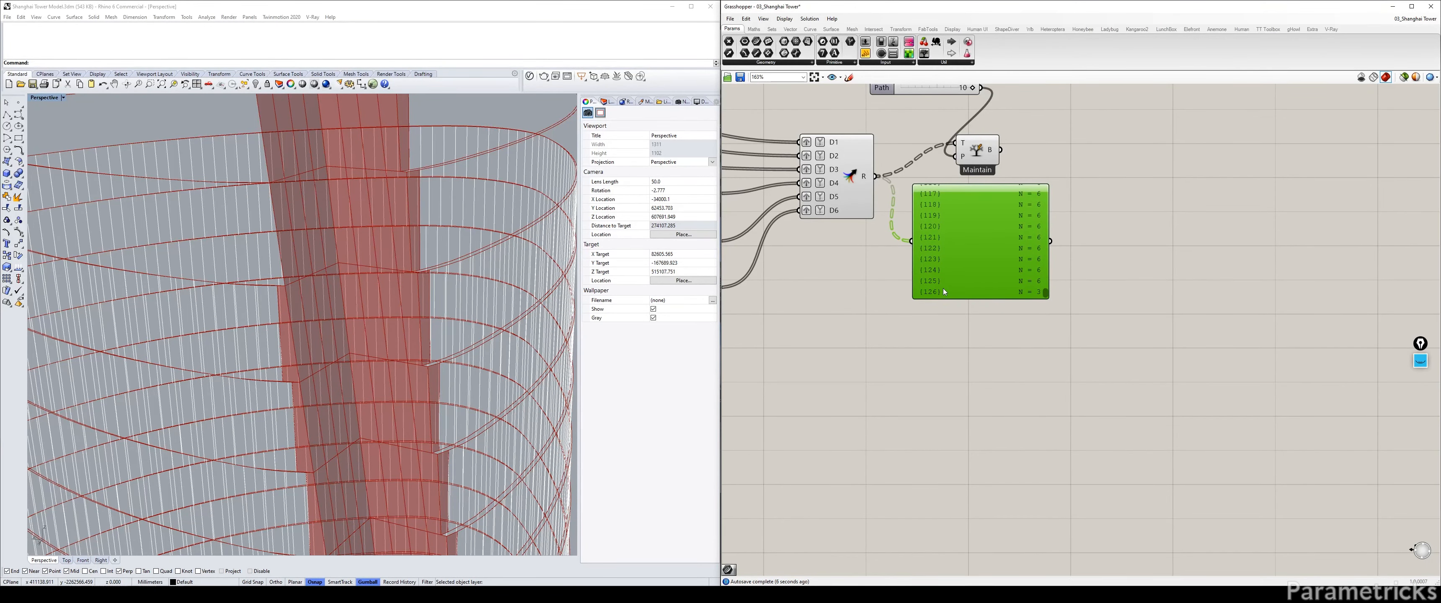
right_click_drag(854, 240, 1061, 281)
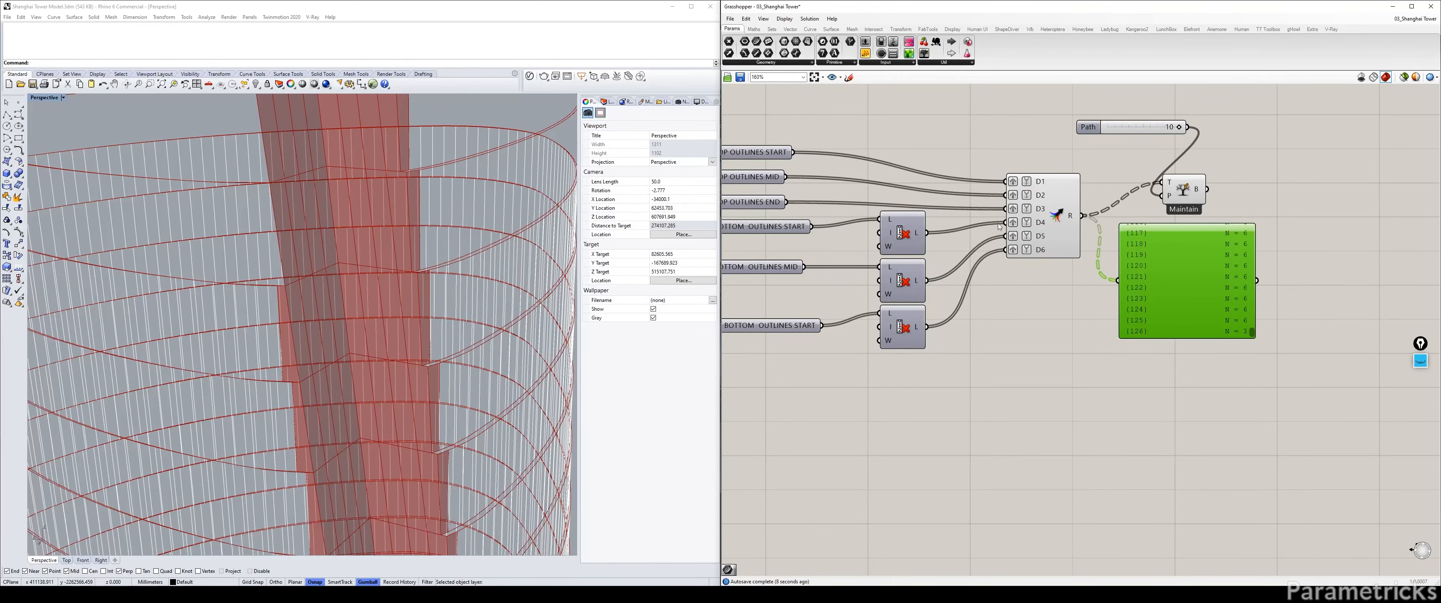
right_click_drag(999, 226, 817, 253)
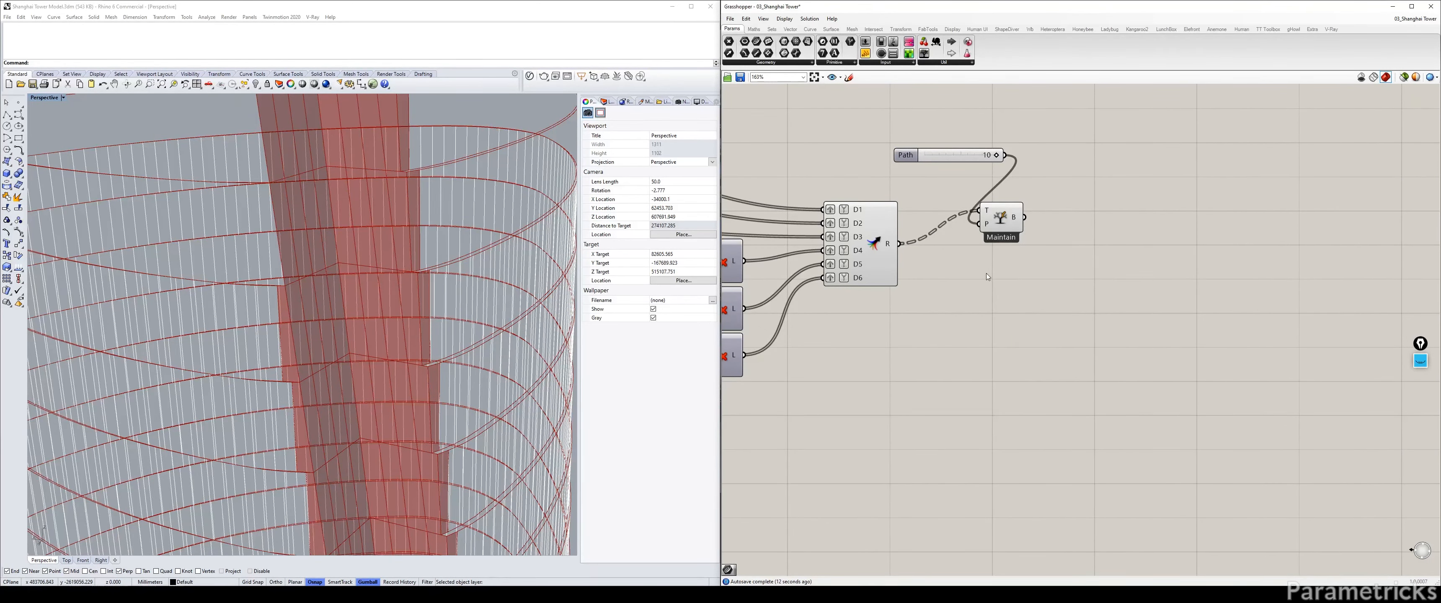
Step: Find the floor parameters at the start of the GENERAL PANELS SURFACES group and inspect the FLOOR HEIGHT parameter
scroll(985, 274, "down", 5)
right_click_drag(918, 238, 1167, 257)
scroll(959, 257, "down", 2)
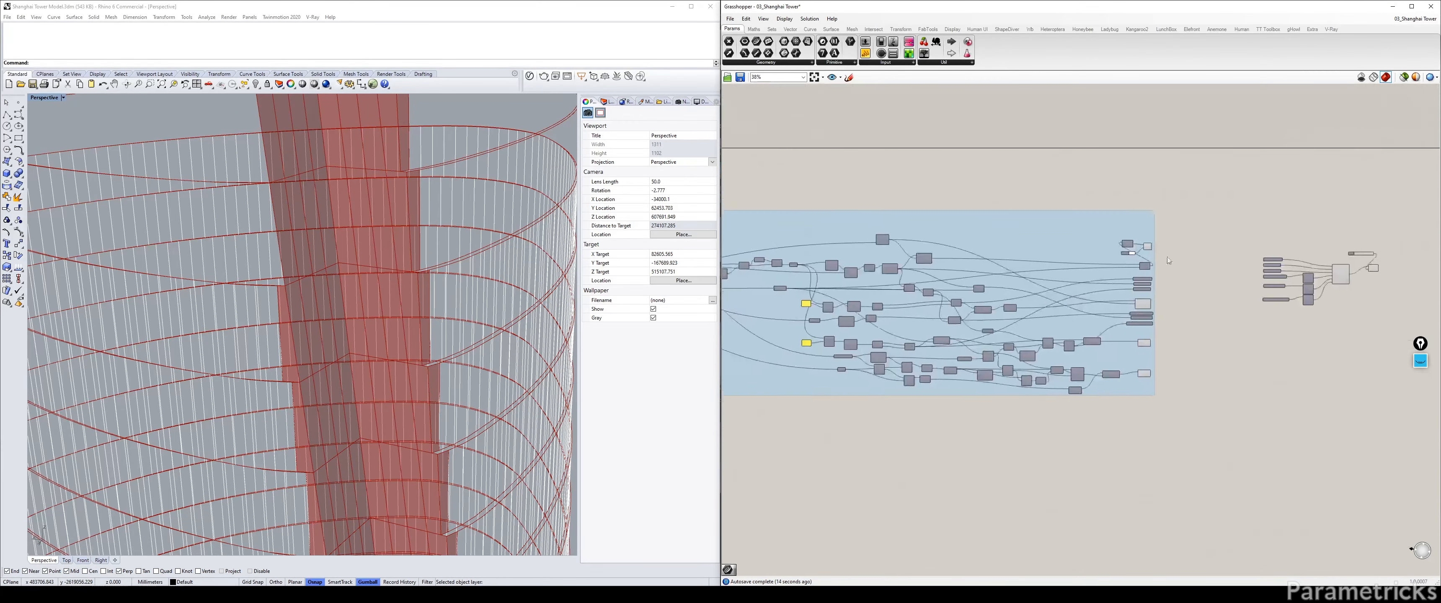
right_click_drag(917, 256, 1152, 247)
right_click_drag(864, 240, 1157, 223)
scroll(994, 214, "up", 7)
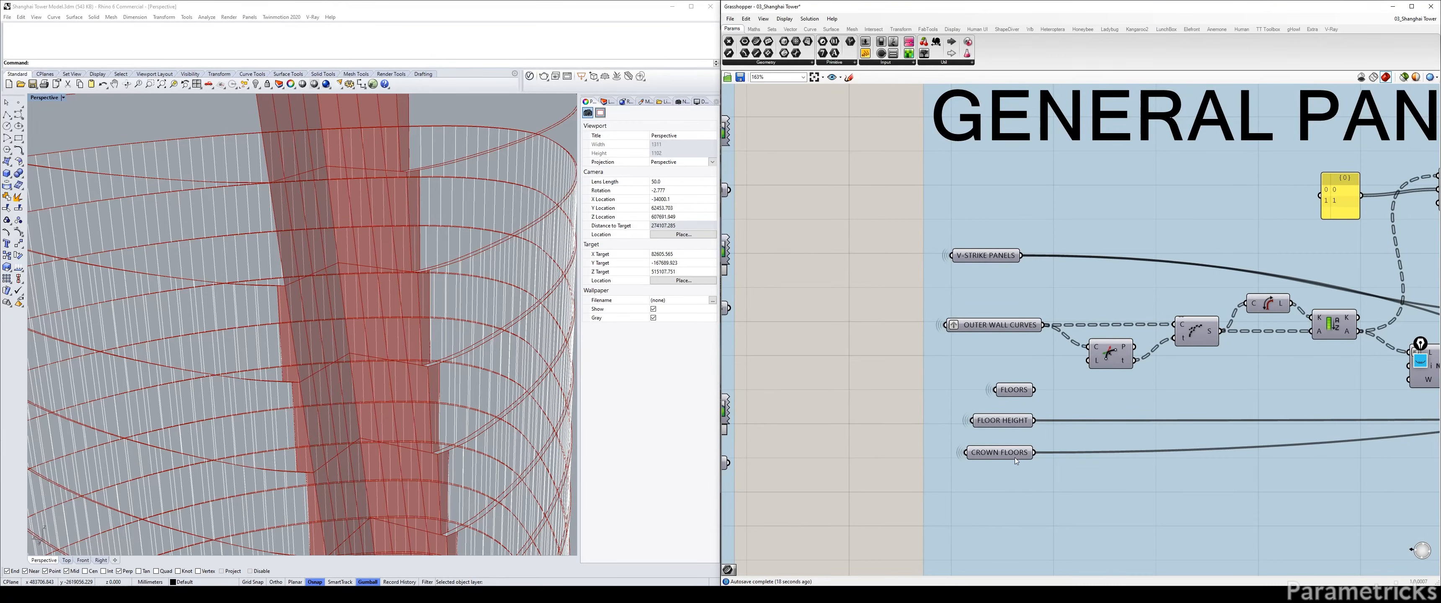
right_click_drag(1014, 456, 908, 259)
mouse_move(908, 258)
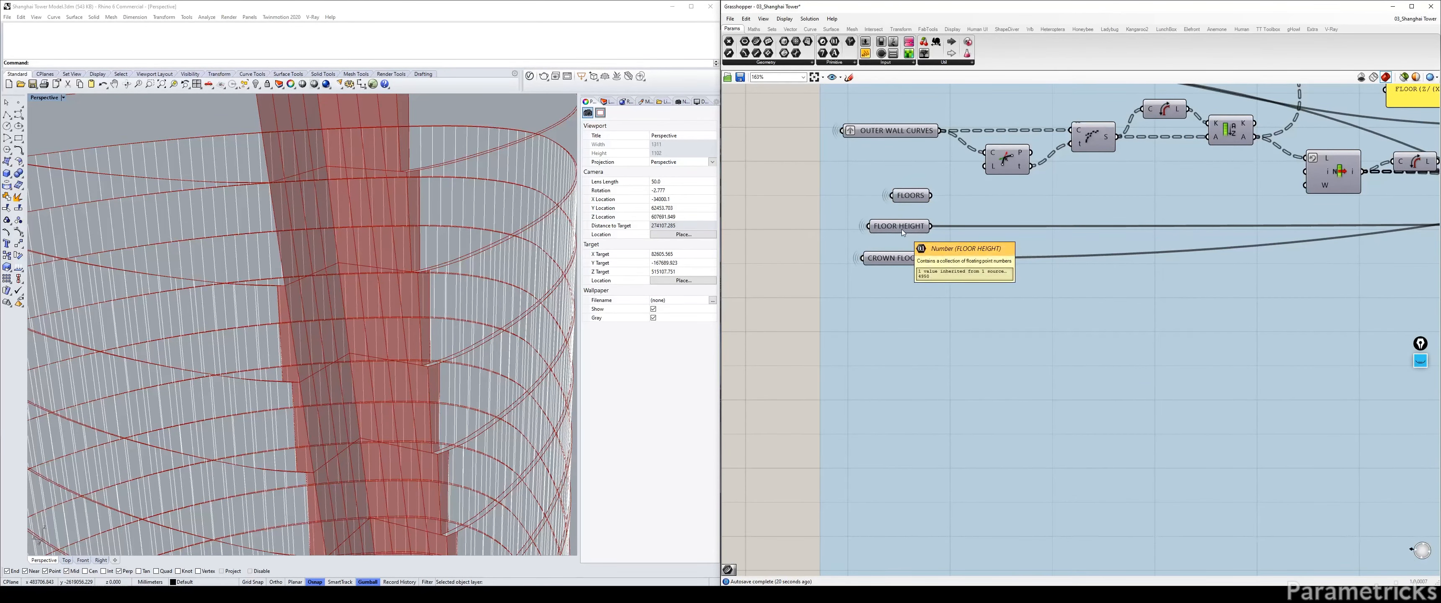
Step: Try to move the FLOORS and CROWN FLOORS parameters away from FLOOR HEIGHT, and undo the move
left_click(909, 198)
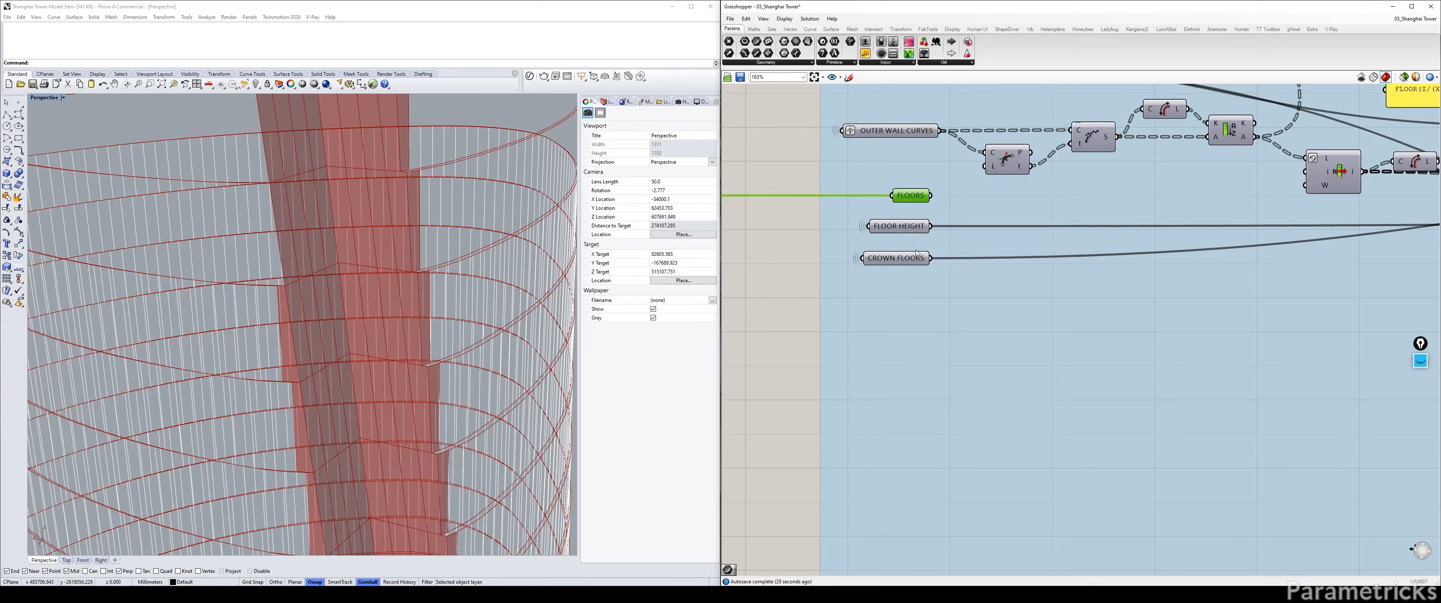
left_click(903, 260, "shift")
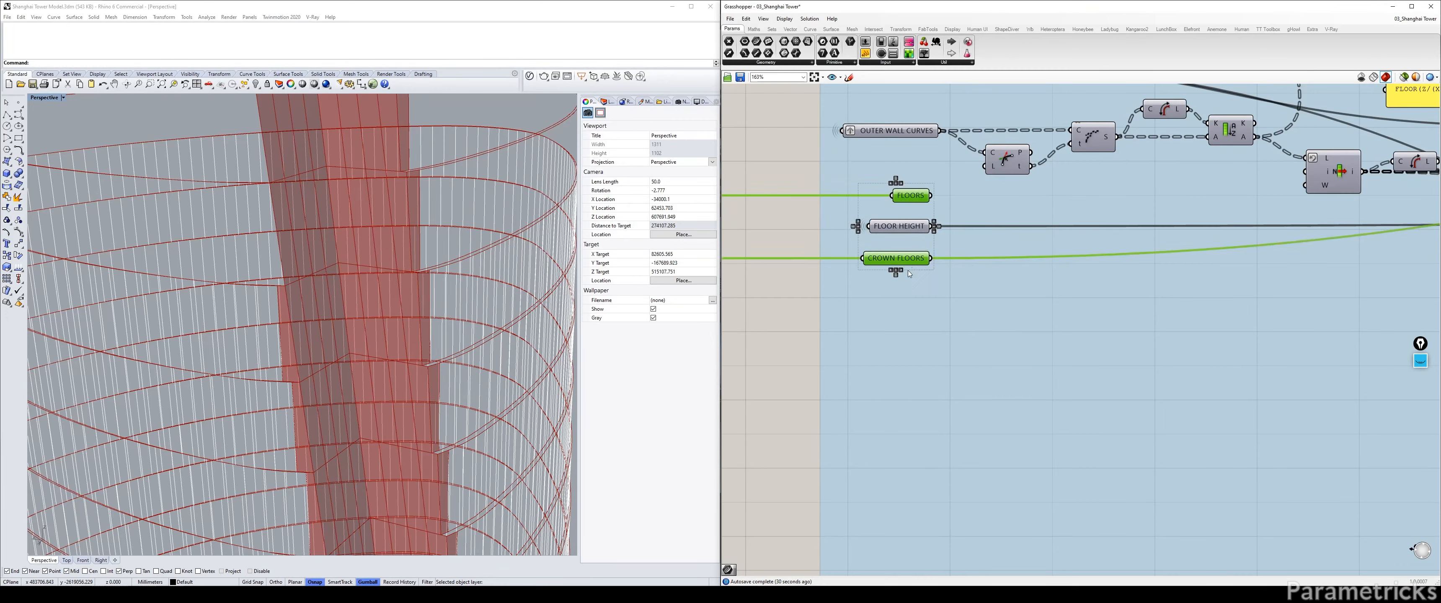
left_click_drag(906, 263, 799, 313)
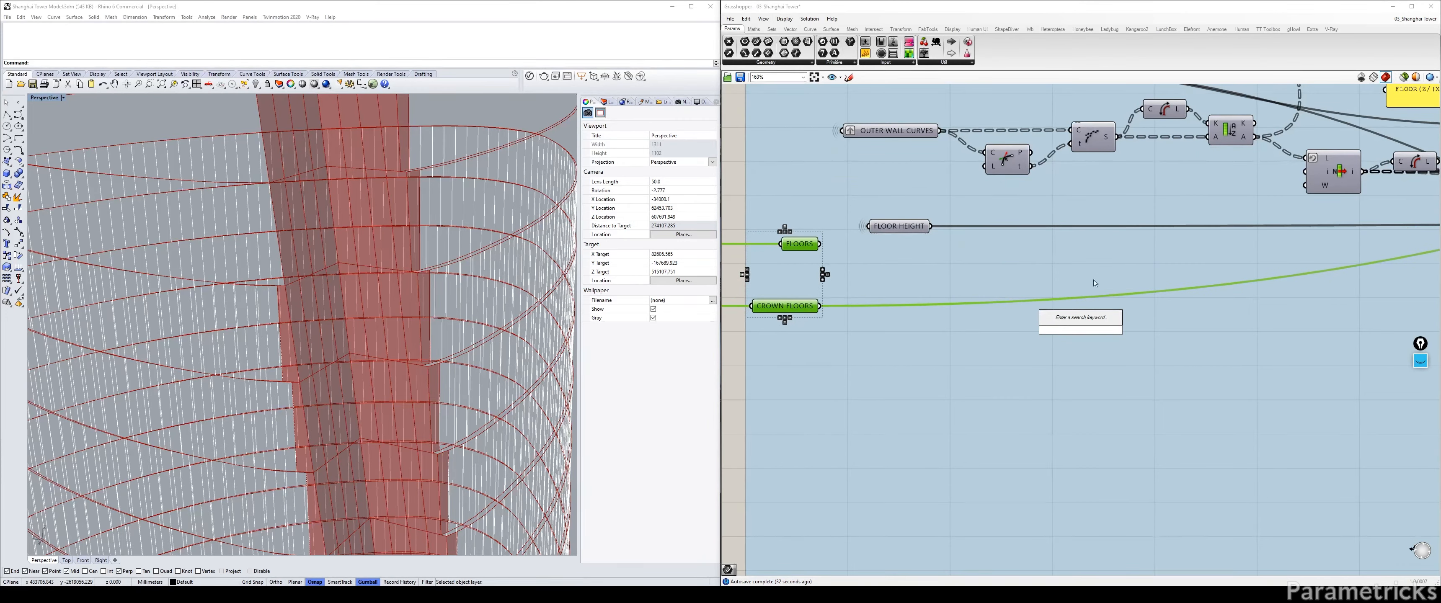
right_click_drag(1030, 282, 1126, 265)
left_click(807, 331)
key("ctrl+z")
Step: Select the FLOORS parameter and trace its connections before and inside the GENERAL PANELS SURFACES group
left_click(1005, 179)
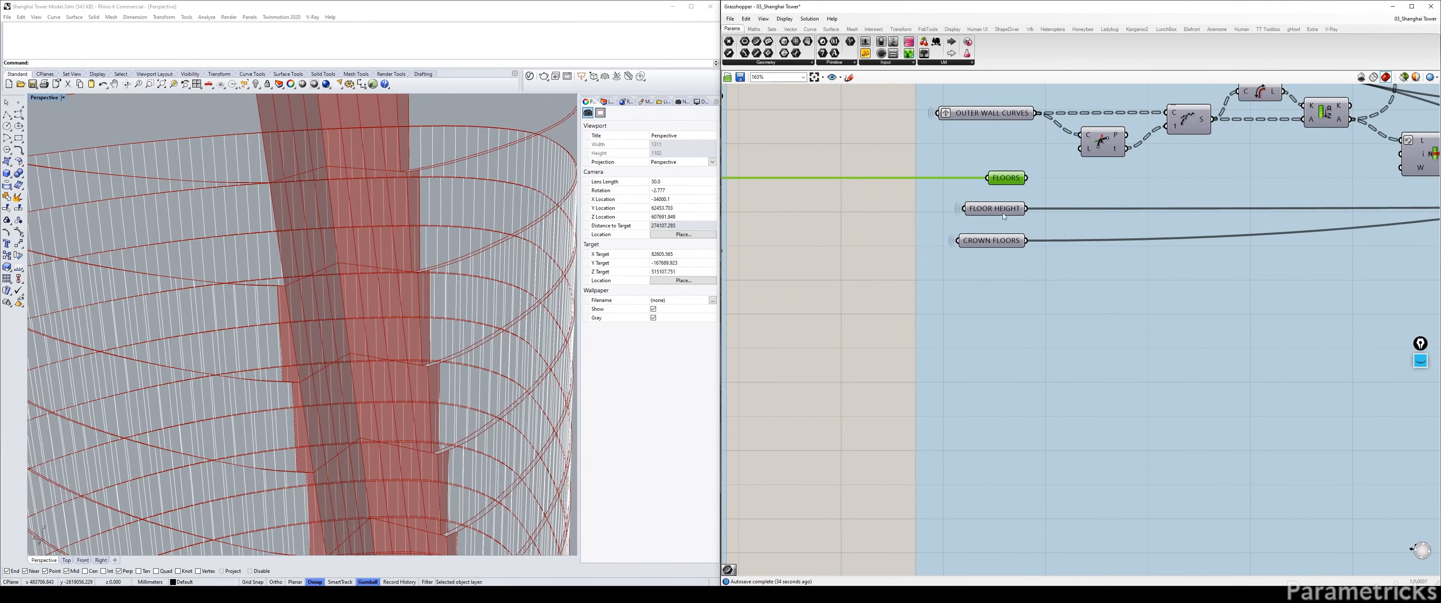
right_click_drag(1024, 182, 929, 270)
scroll(810, 244, "down", 3)
right_click_drag(811, 243, 941, 239)
left_click(999, 252)
right_click_drag(1138, 250, 929, 276)
scroll(929, 276, "down", 3)
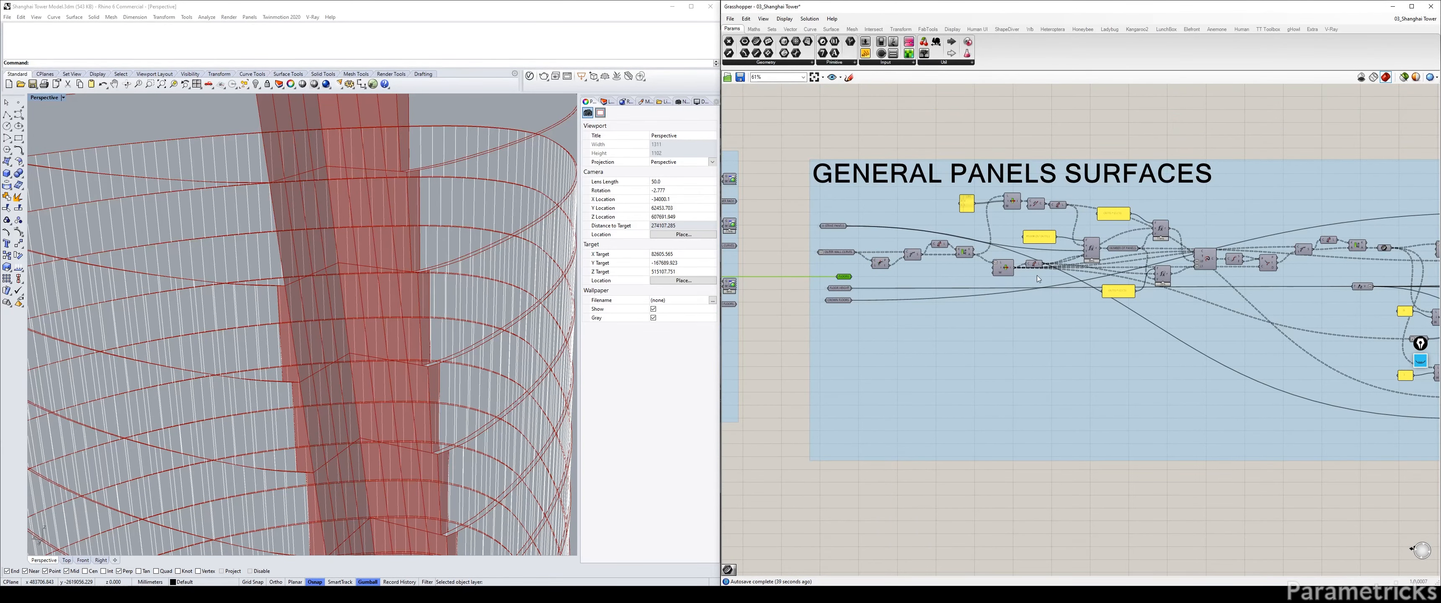
scroll(938, 258, "up", 3)
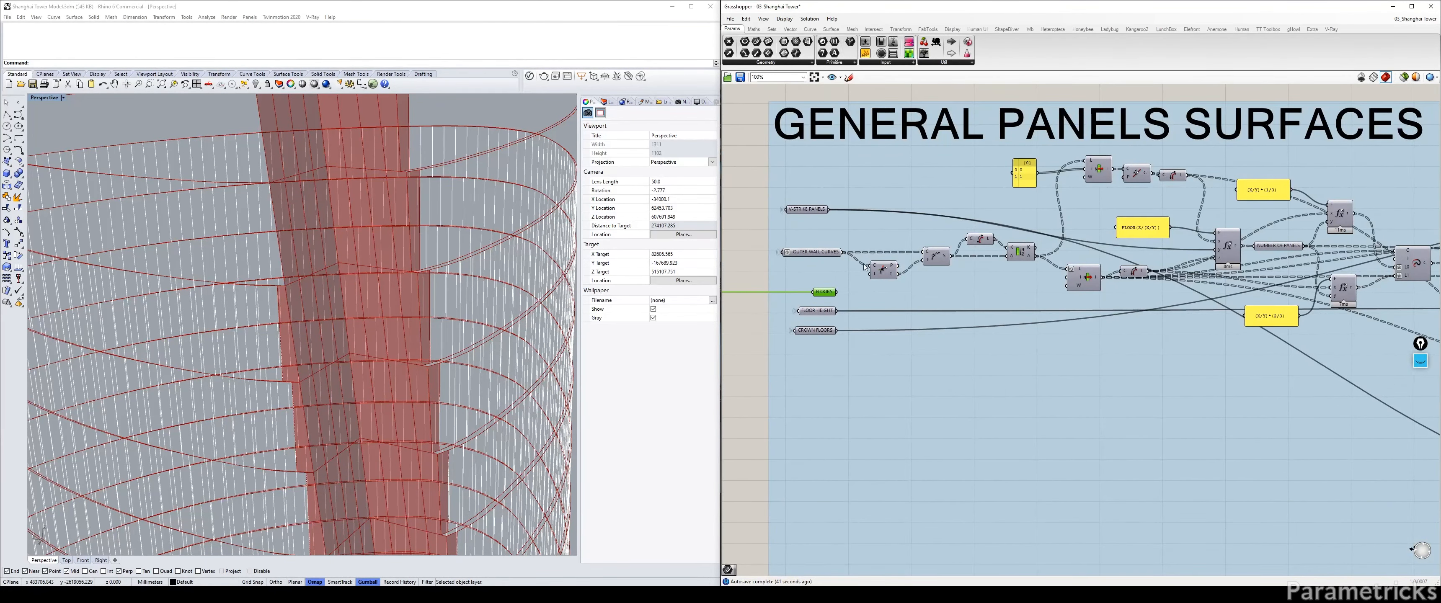
right_click_drag(817, 295, 915, 291)
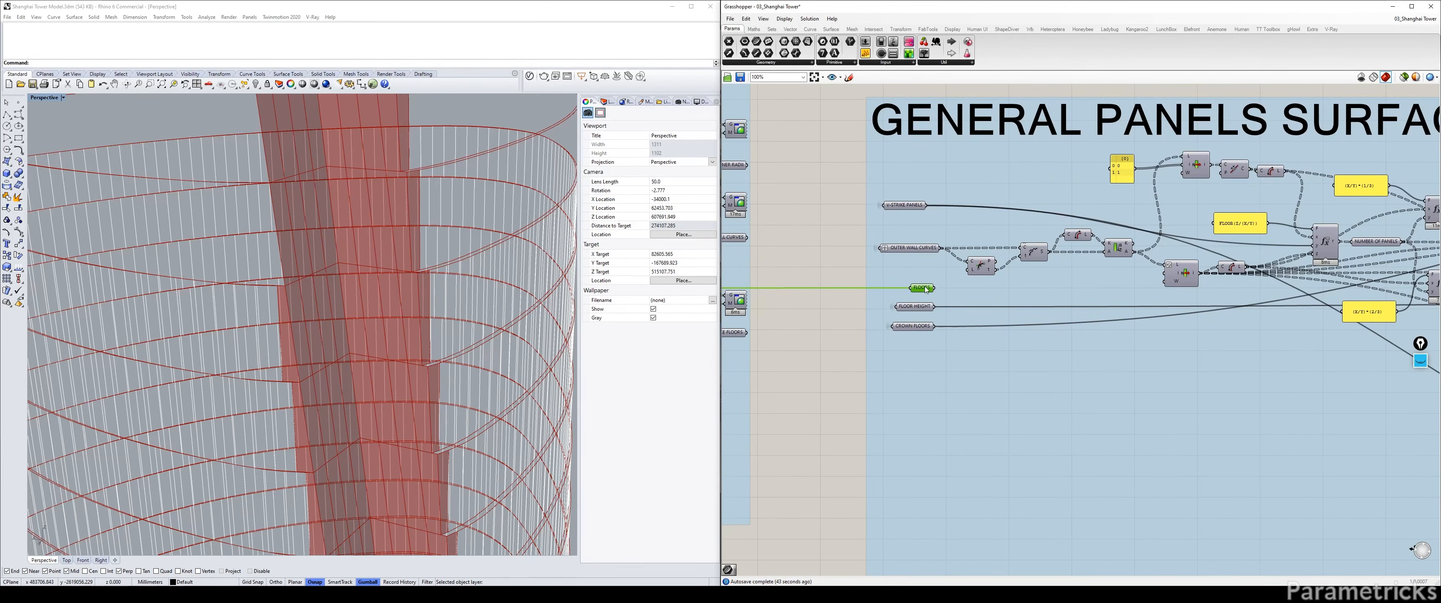
left_click_drag(926, 289, 918, 285)
right_click(943, 373)
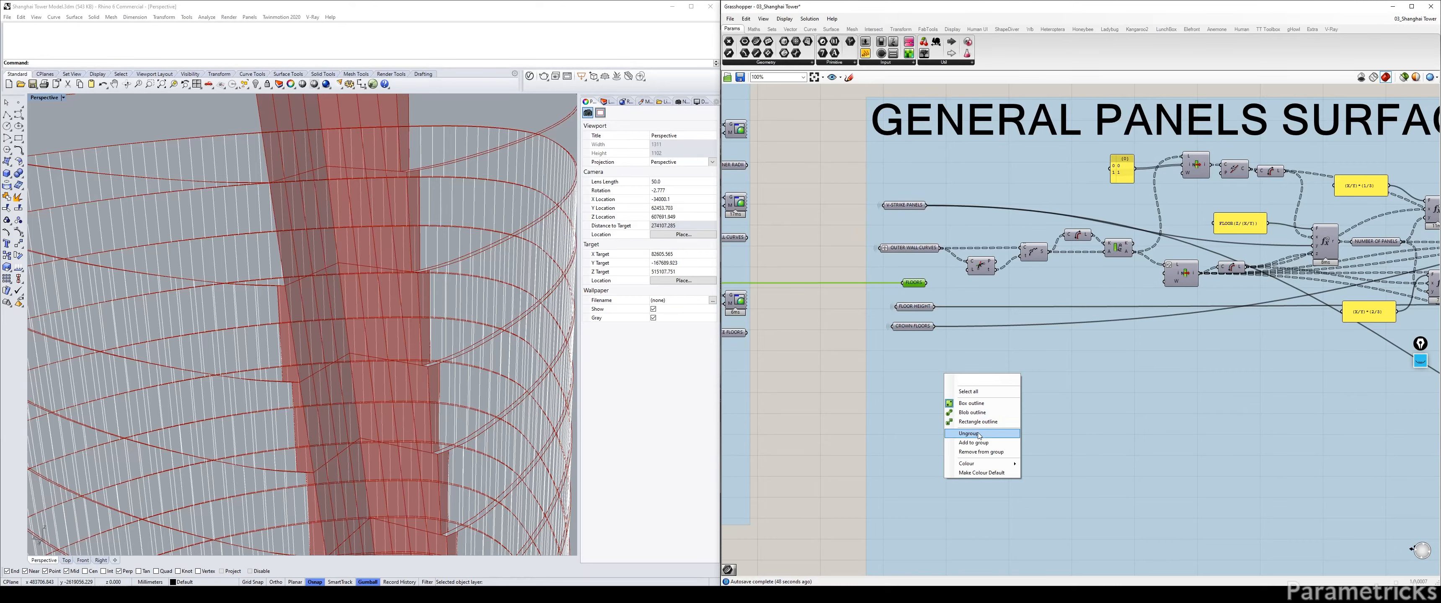
left_click(867, 298)
left_click(916, 329)
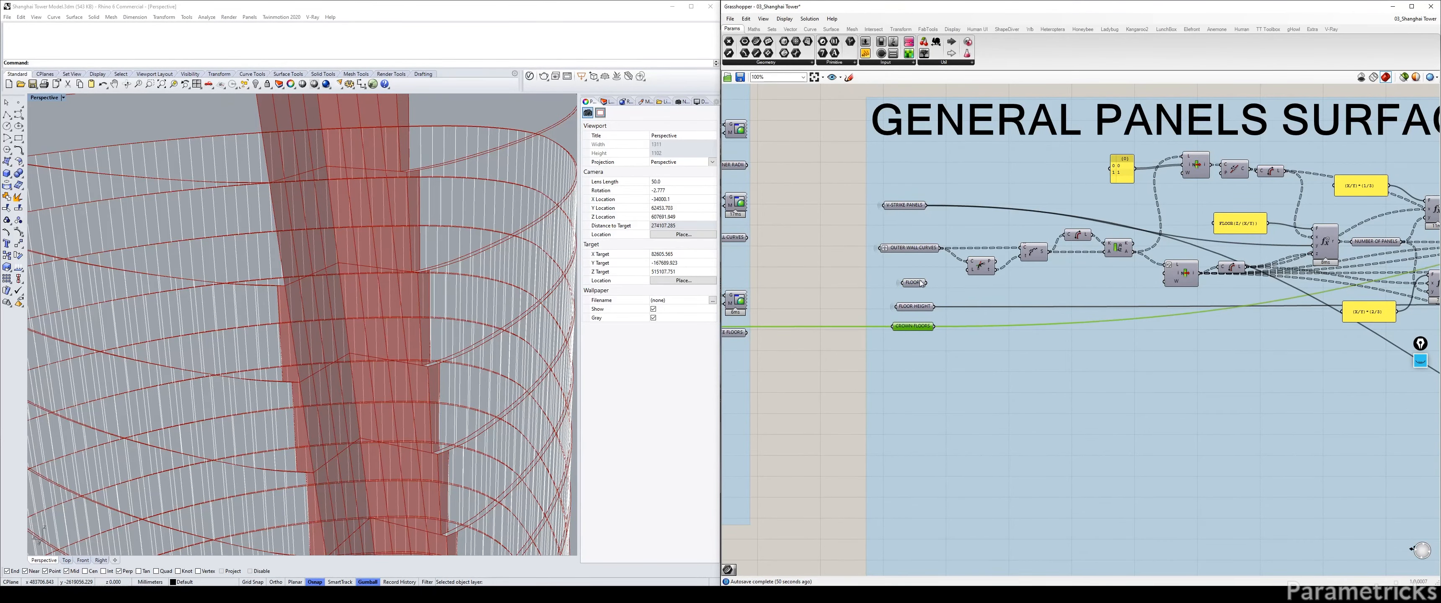
Step: Cut the FLOORS parameter from the GENERAL PANELS SURFACES group and paste it above the top outline parameters, keeping its source wire
left_click(918, 282)
left_click(934, 281)
scroll(934, 282, "down", 5)
right_click_drag(1219, 282, 934, 285)
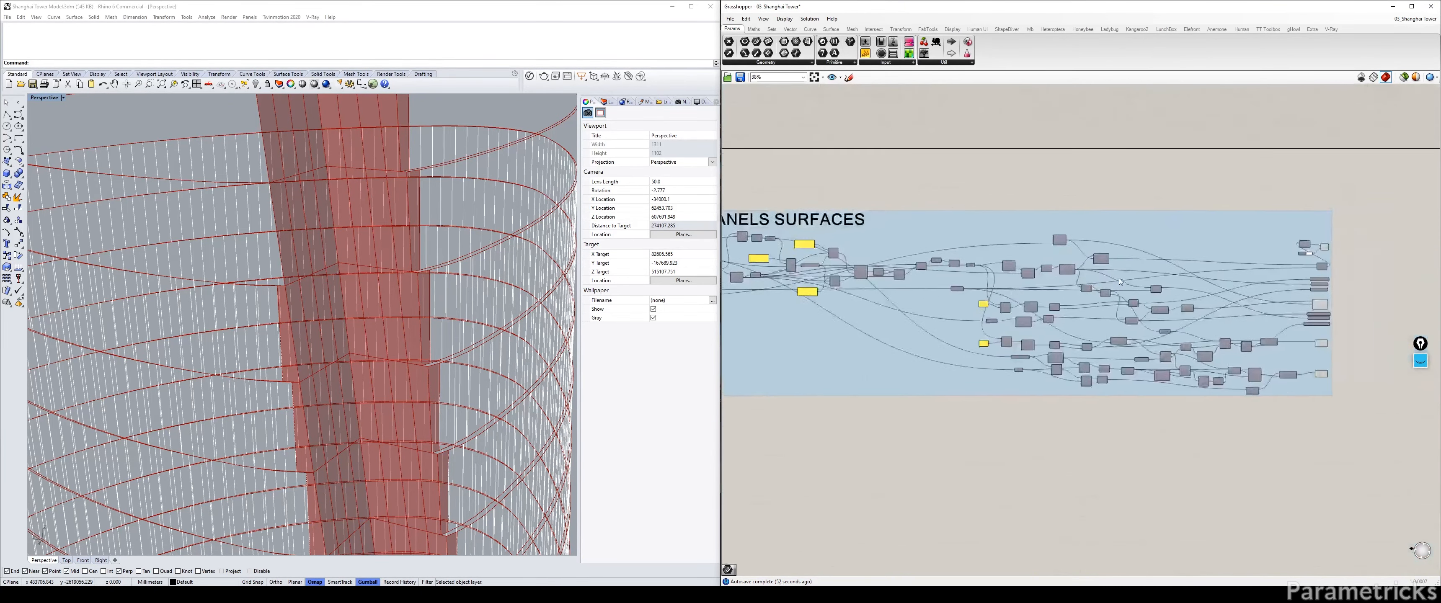
right_click_drag(1432, 285, 1082, 281)
scroll(1084, 283, "up", 5)
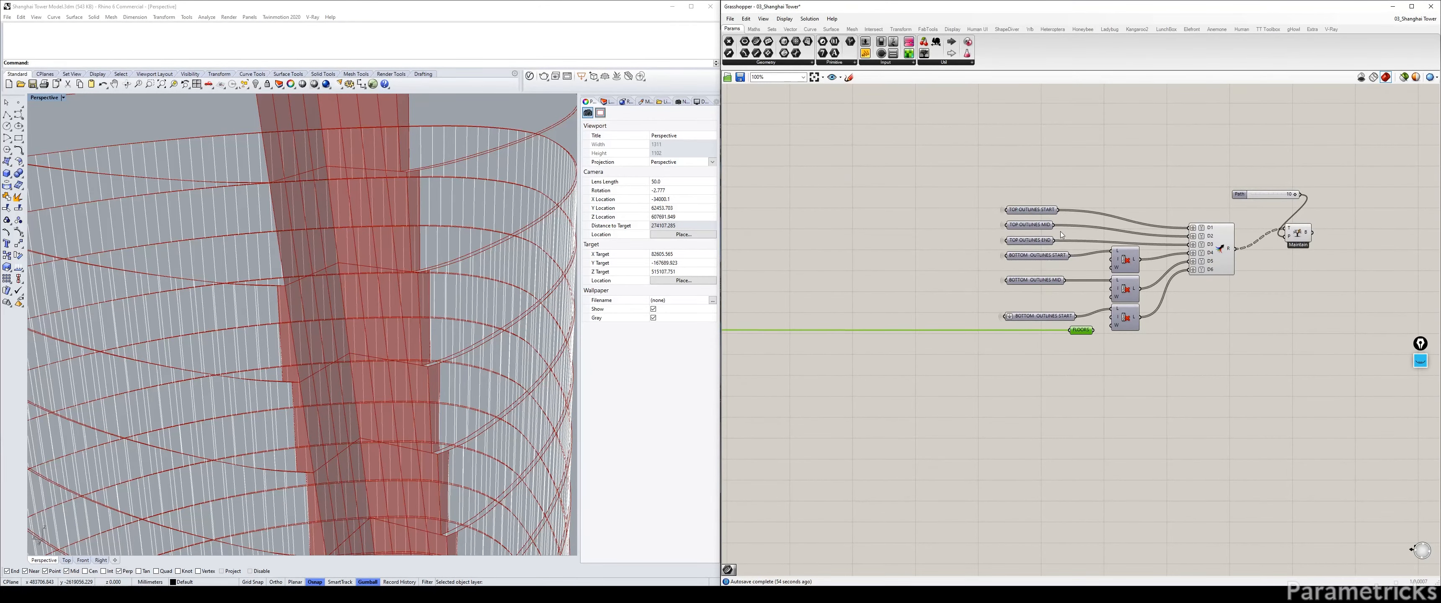
left_click_drag(1079, 326, 1018, 187)
Step: Copy the CROWN FLOORS parameter from the GENERAL PANELS SURFACES group and place the copy next to FLOORS above the top outlines
scroll(1020, 191, "down", 7)
right_click_drag(805, 234, 1208, 221)
scroll(1186, 219, "up", 2)
scroll(866, 231, "up", 5)
left_click_drag(907, 241, 908, 260)
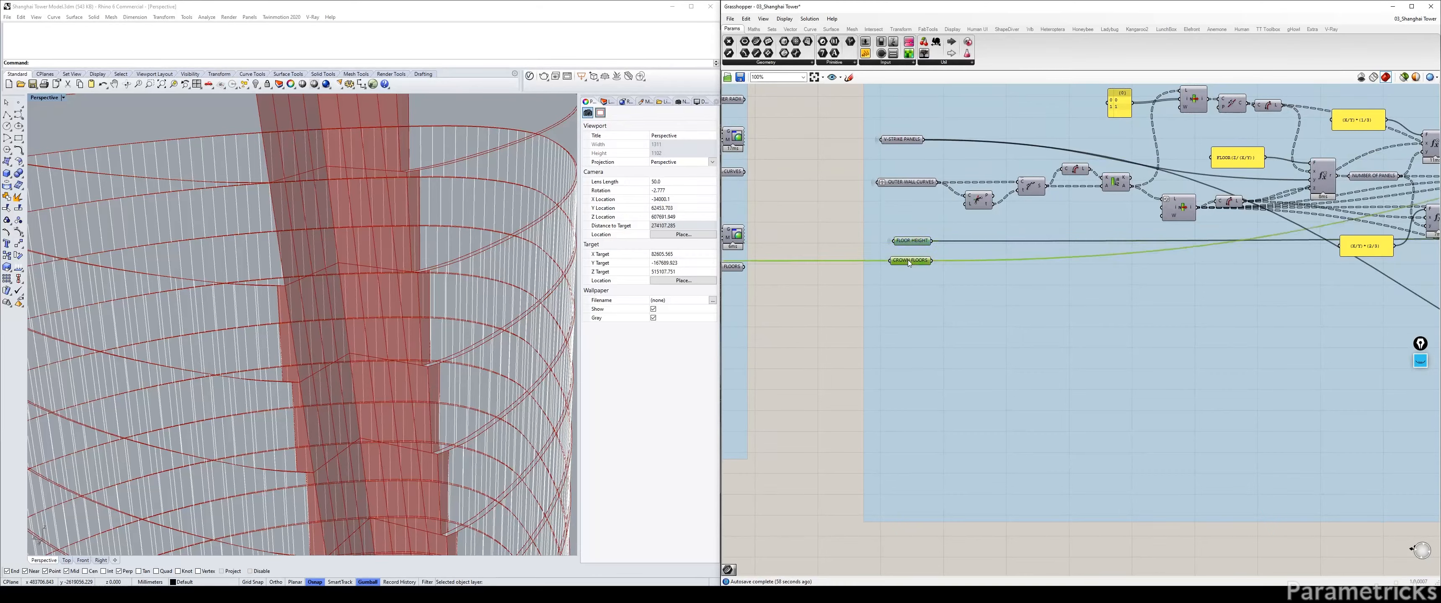
scroll(921, 251, "down", 7)
right_click_drag(1362, 255, 947, 272)
scroll(947, 271, "up", 6)
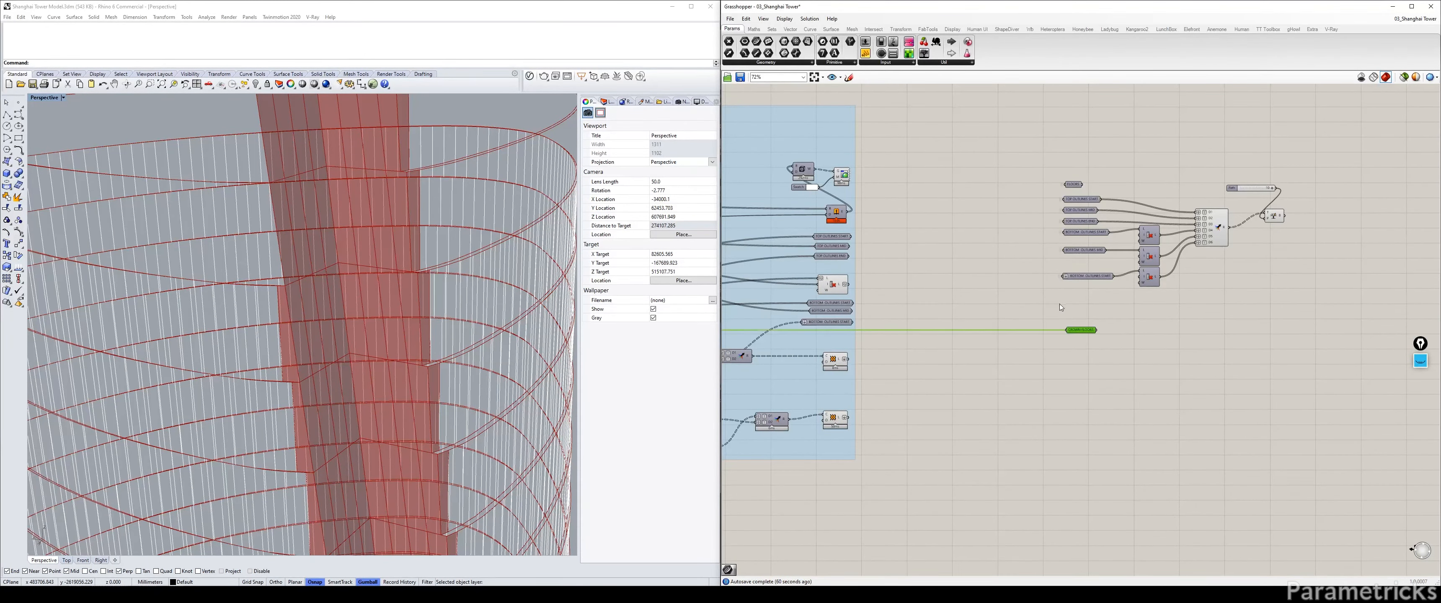
left_click_drag(1077, 330, 1073, 182)
Step: Look over the earlier definition groups back to the PARAMETERS and BASE PROFILE sections, and return to the merged outlines
scroll(1073, 182, "down", 6)
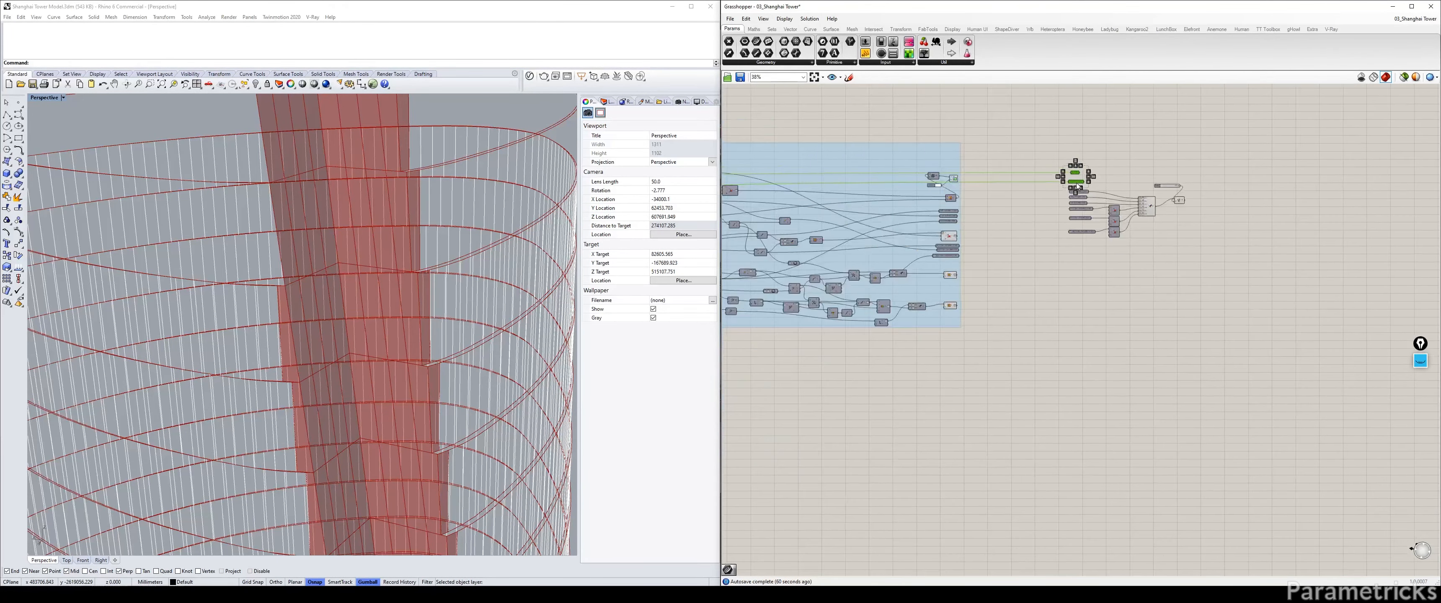
right_click_drag(764, 215, 1259, 200)
right_click_drag(1033, 173, 1004, 218)
scroll(1004, 221, "up", 3)
scroll(749, 283, "down", 1)
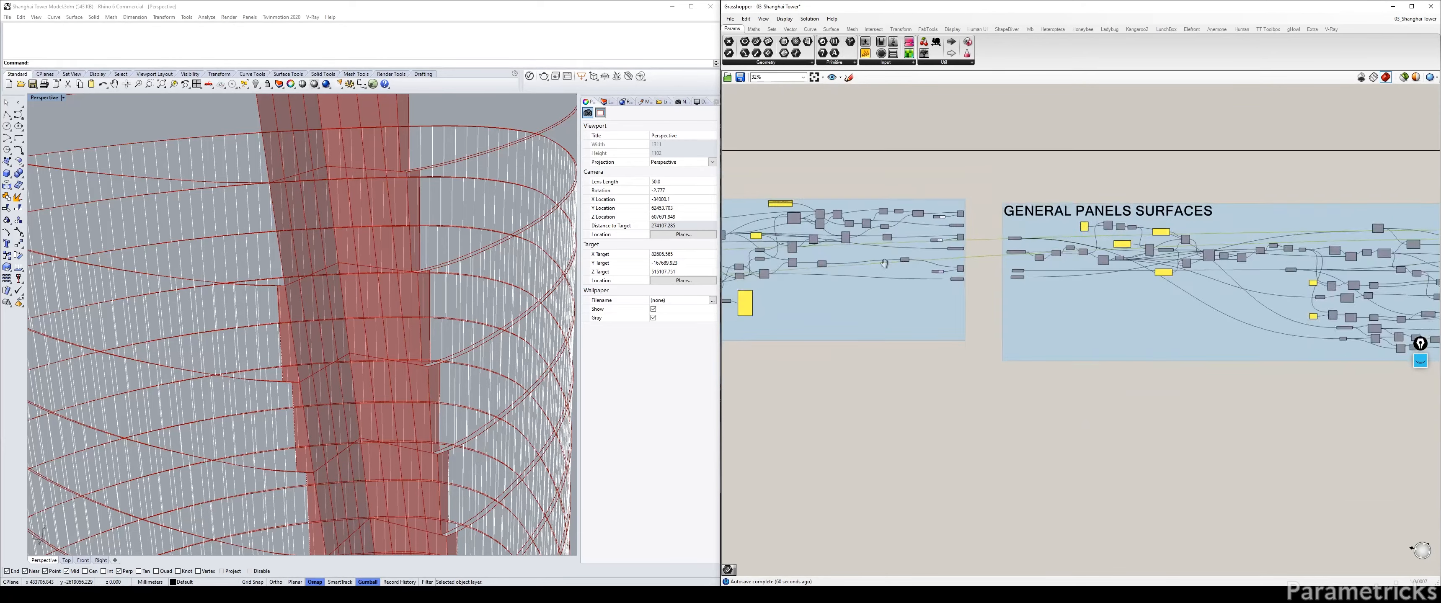
right_click_drag(749, 282, 1198, 234)
right_click_drag(777, 257, 1066, 245)
right_click_drag(755, 222, 1113, 208)
scroll(930, 200, "up", 6)
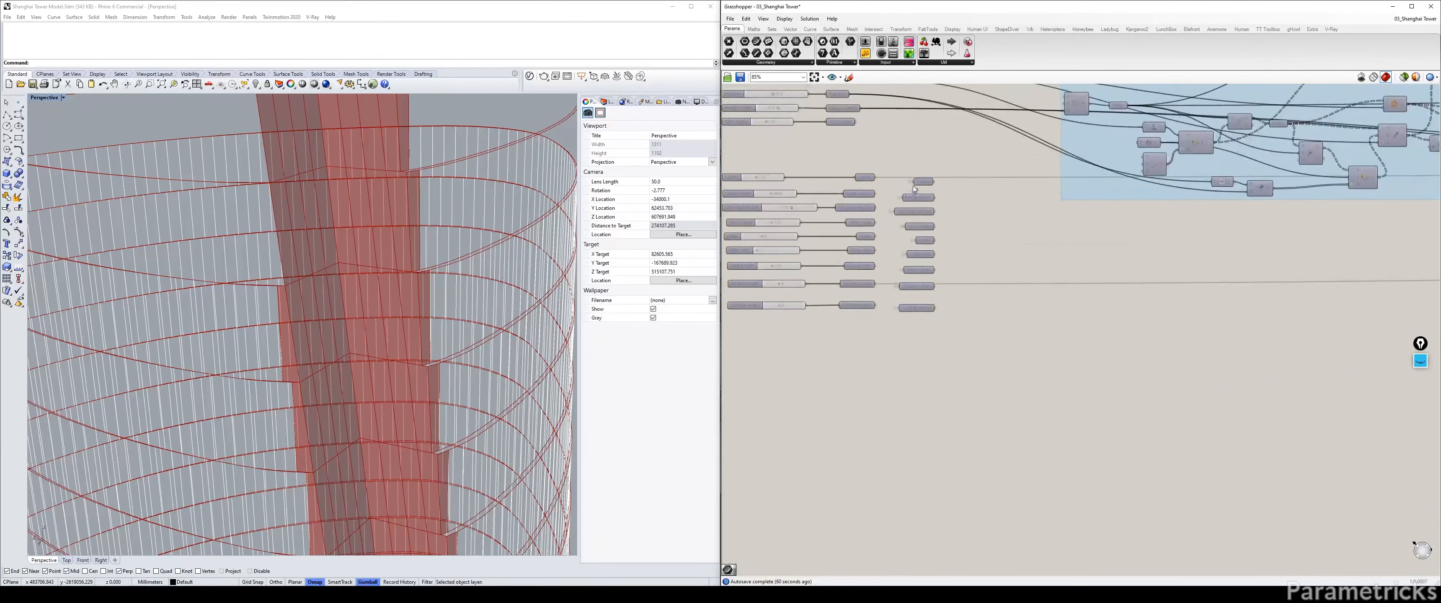
right_click_drag(859, 178, 1010, 201)
scroll(955, 261, "down", 9)
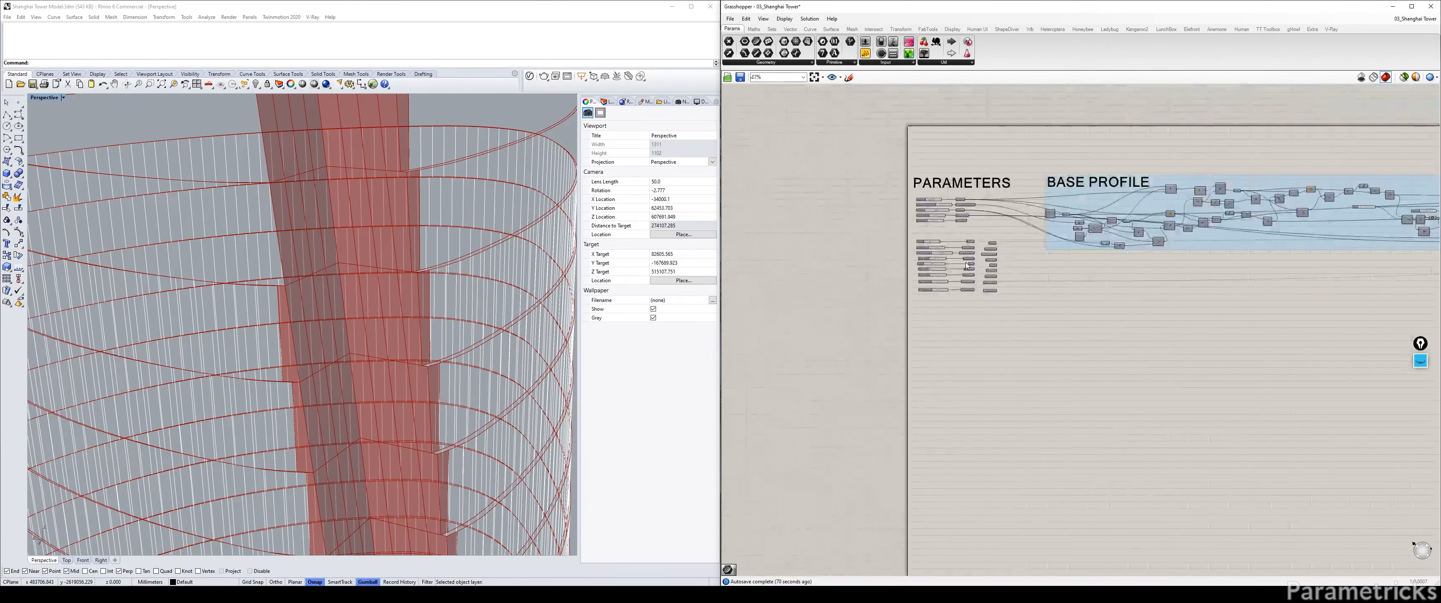
right_click_drag(1398, 263, 711, 261)
scroll(1160, 242, "up", 3)
scroll(984, 221, "up", 7)
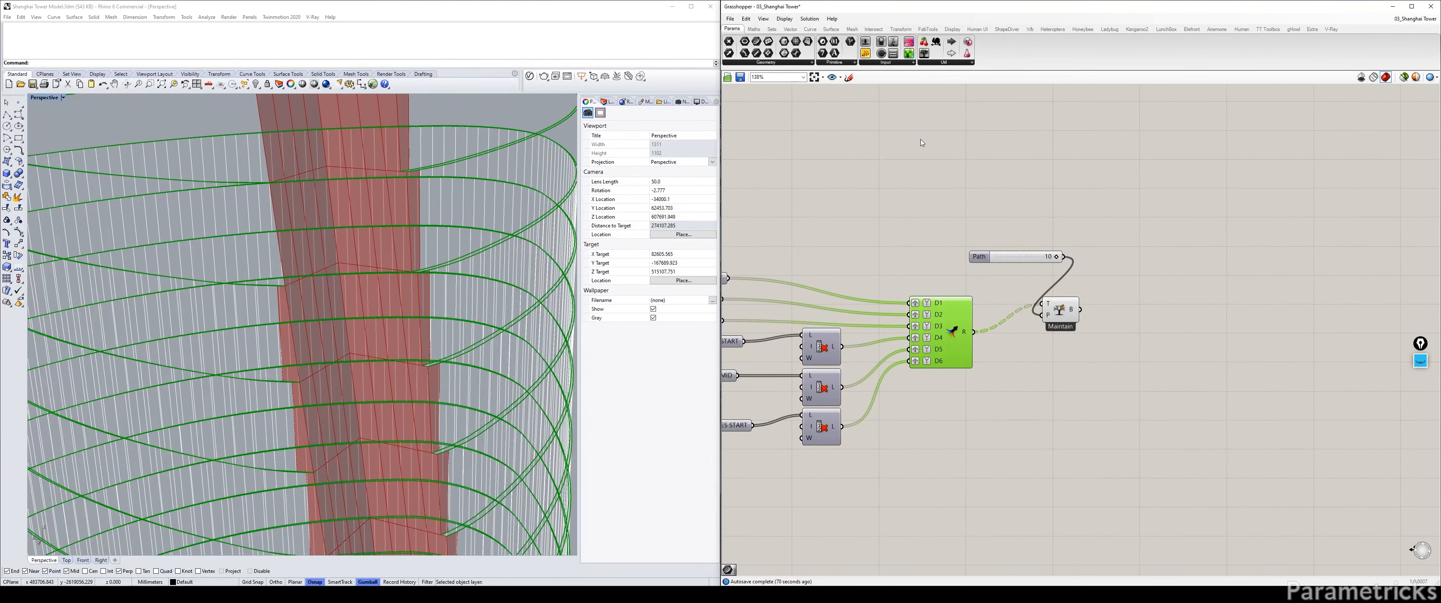
Step: Hide the preview of the TOP OUTLINES START, TOP OUTLINES MID and TOP OUTLINES END parameters
left_click(919, 140)
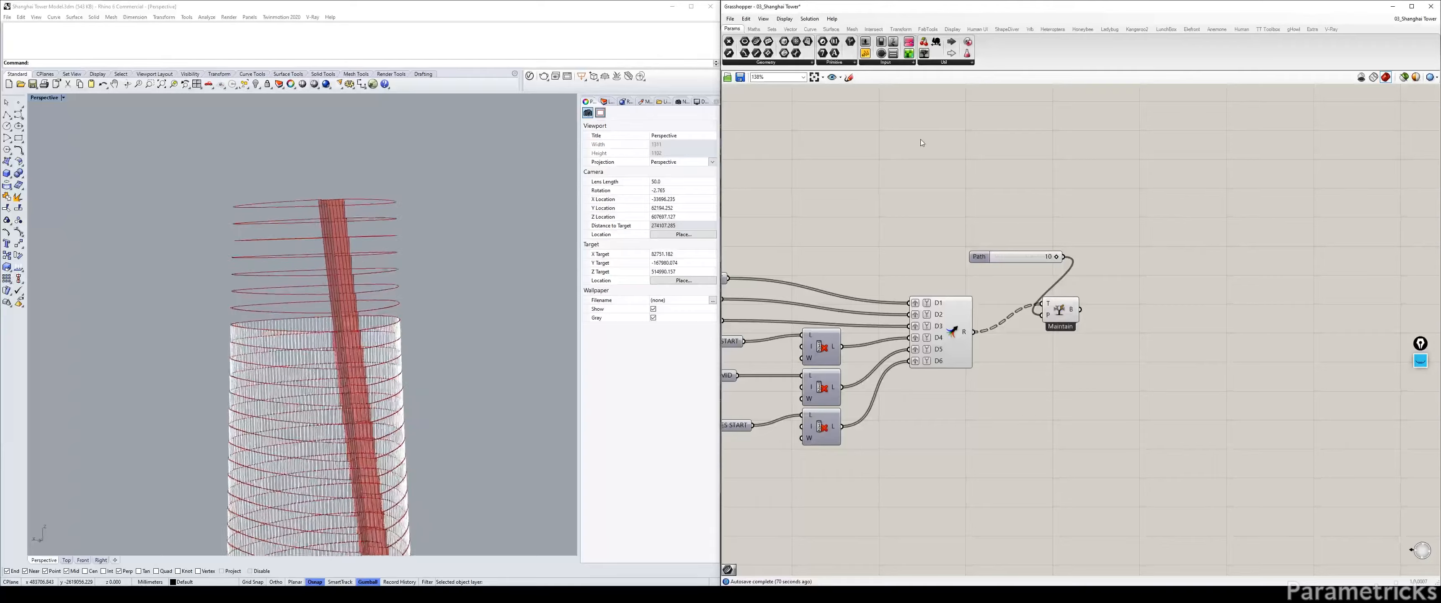
right_click_drag(904, 150, 972, 151)
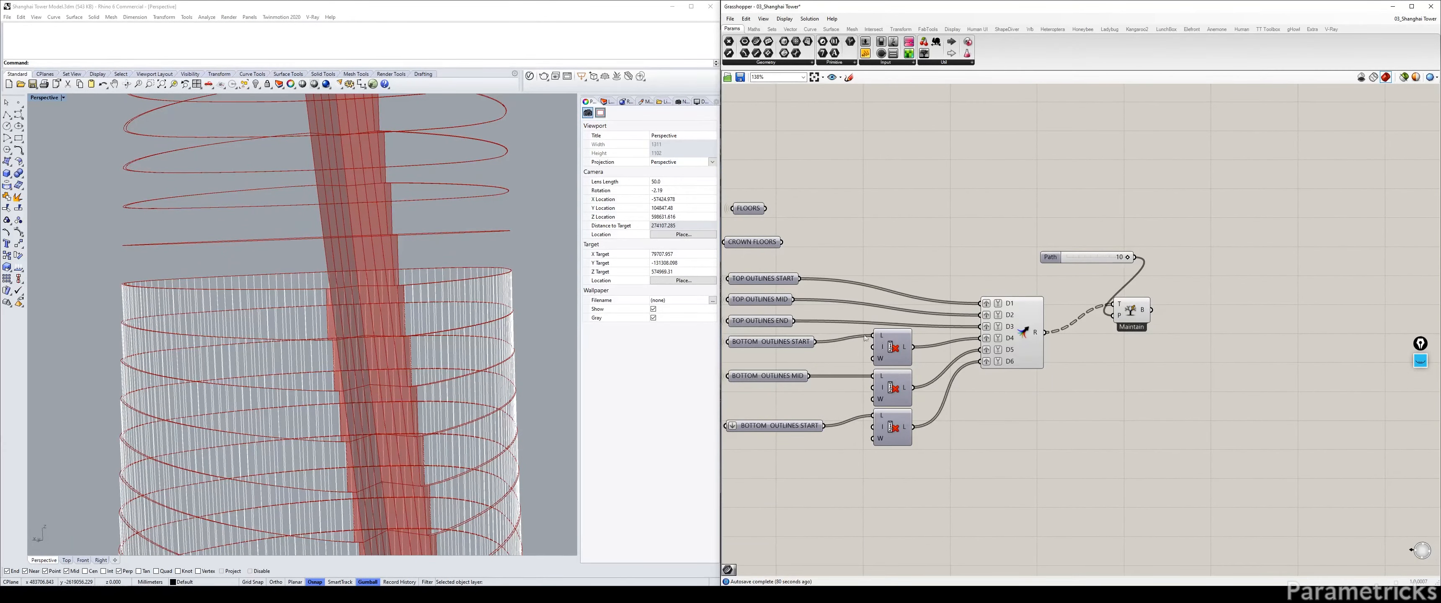
left_click_drag(802, 268, 745, 334)
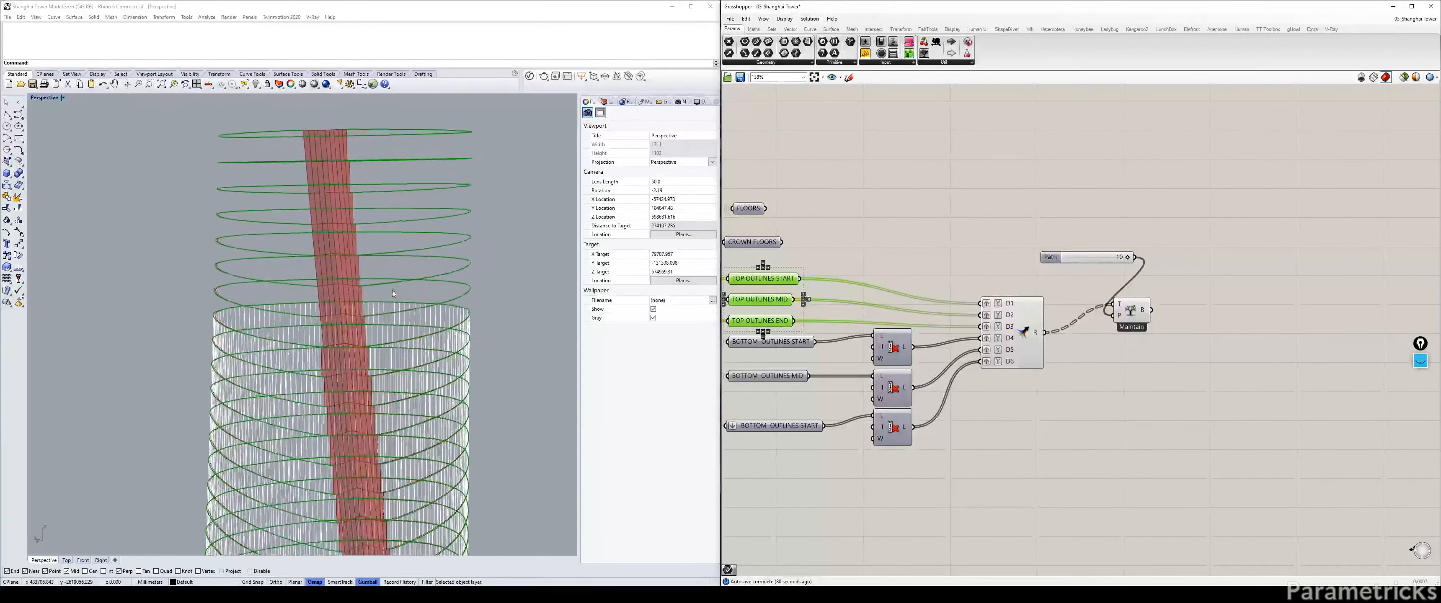
left_click(873, 207)
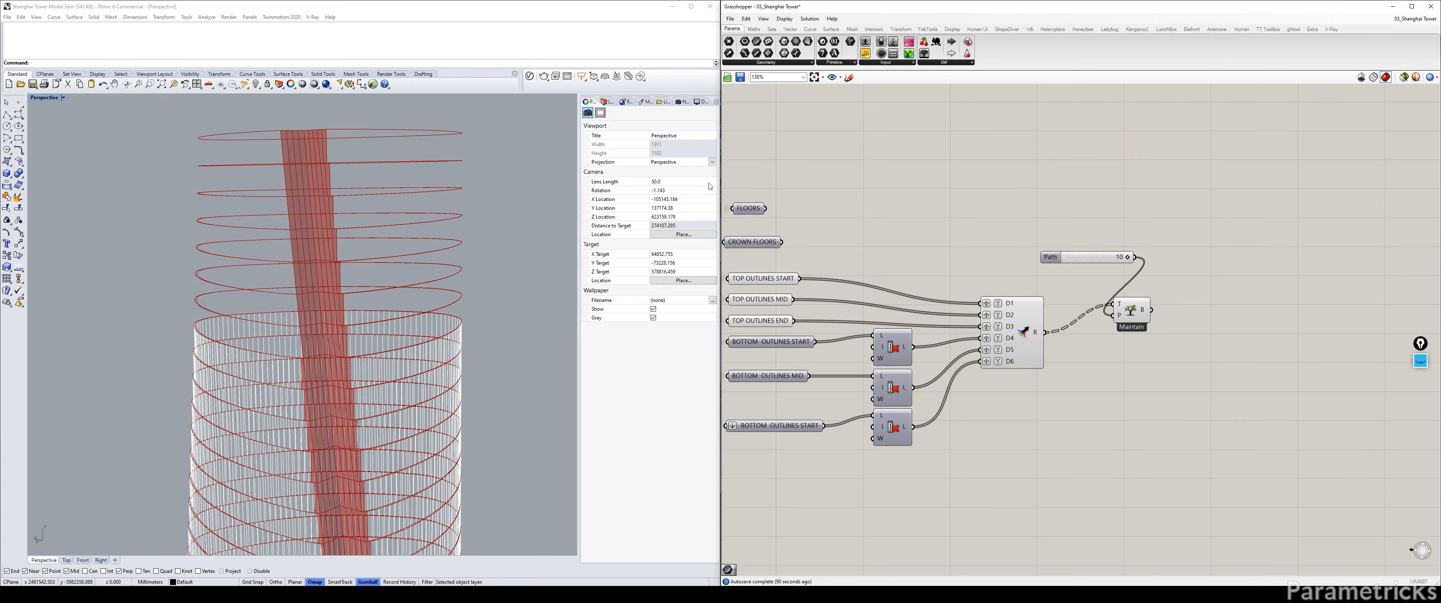
left_click_drag(803, 269, 753, 331)
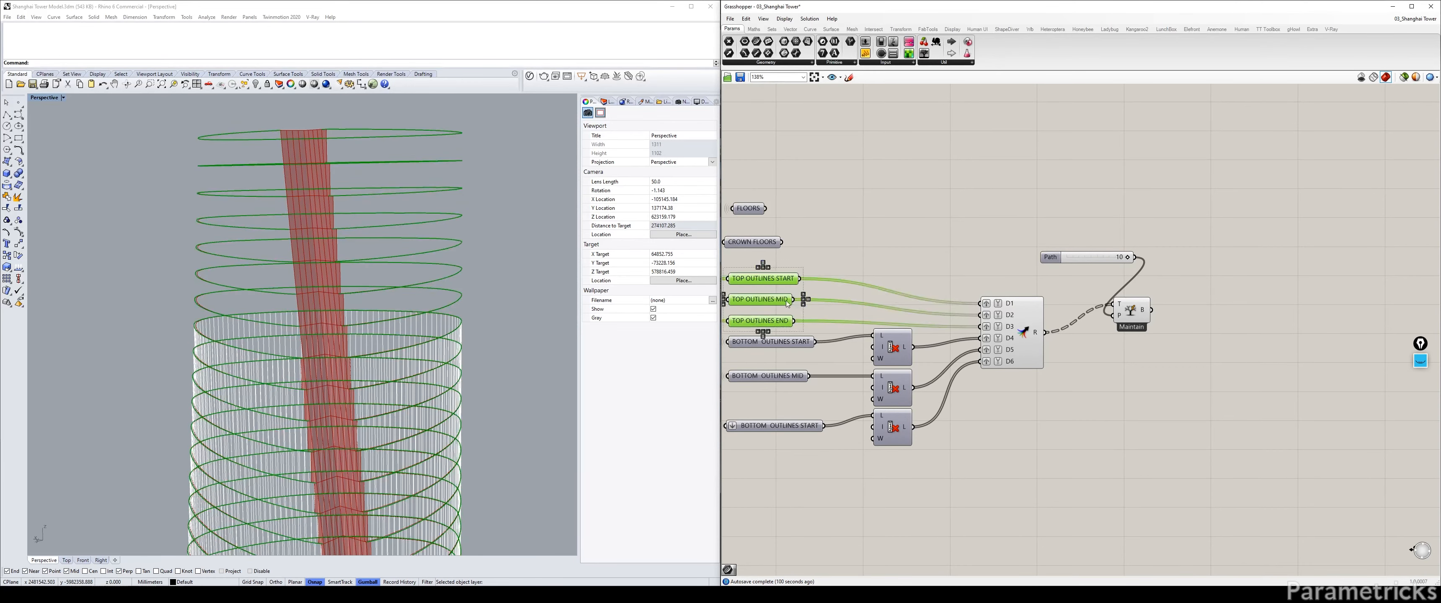
key("ctrl+q")
left_click(839, 255)
Step: Move the Path slider and Tree Branch component farther from the Merge, and place a Split Tree component in the freed space
left_click_drag(1050, 256, 1171, 213)
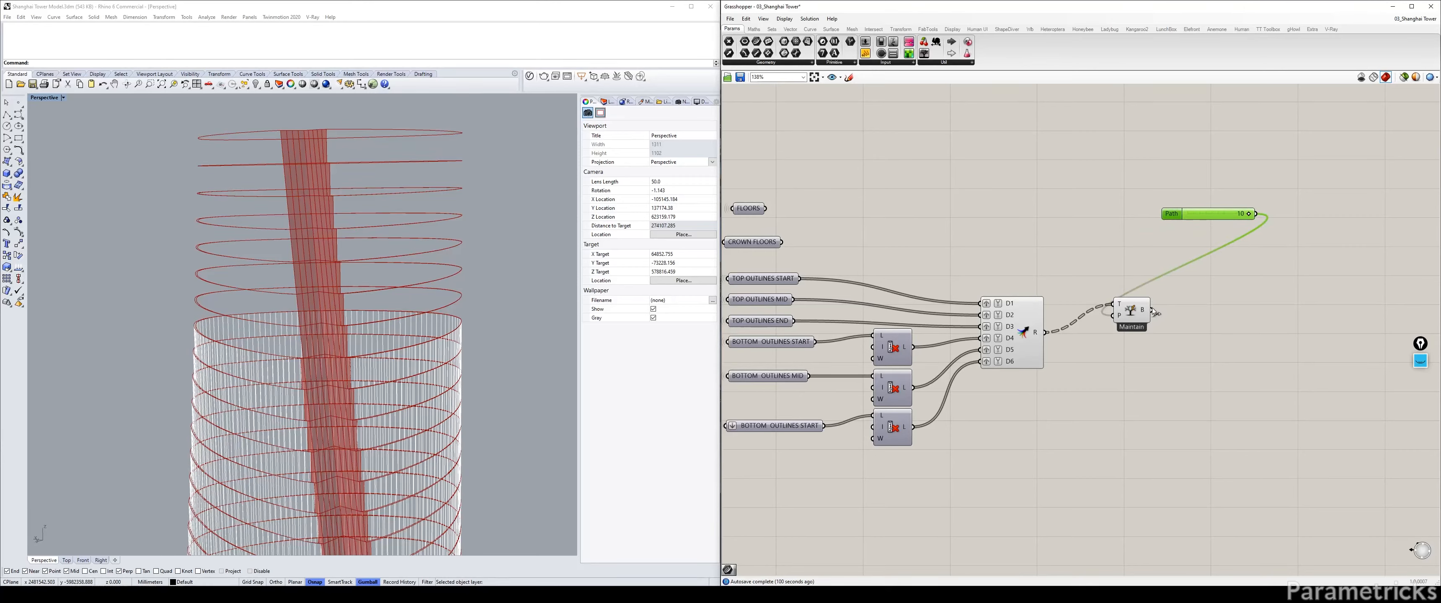
left_click_drag(1130, 309, 1229, 295)
double_click(1017, 220)
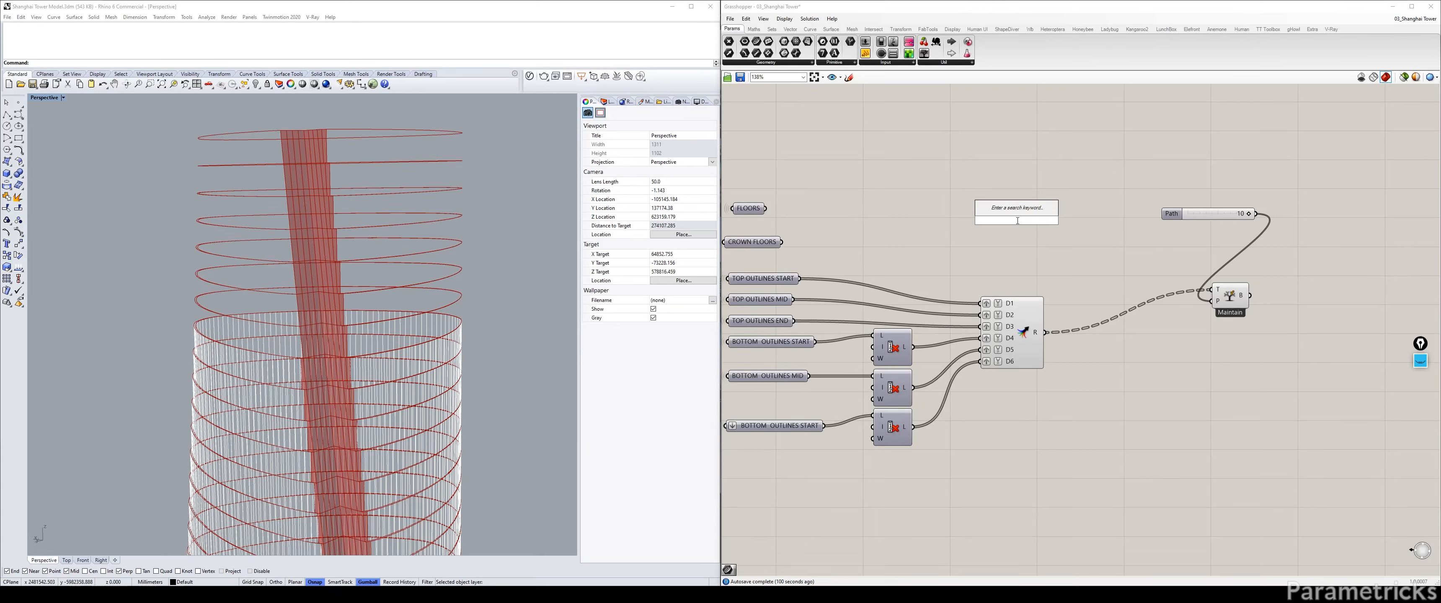
type("TREE SPLIT")
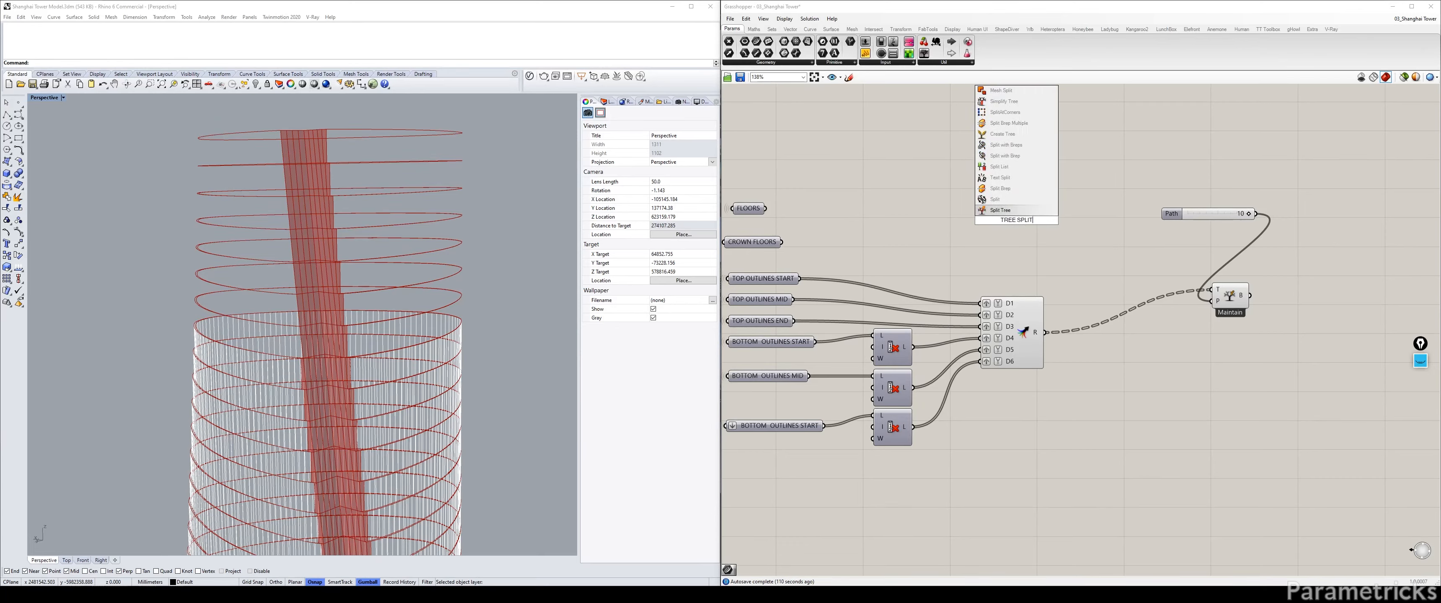
key("Return")
left_click_drag(1016, 223, 1060, 252)
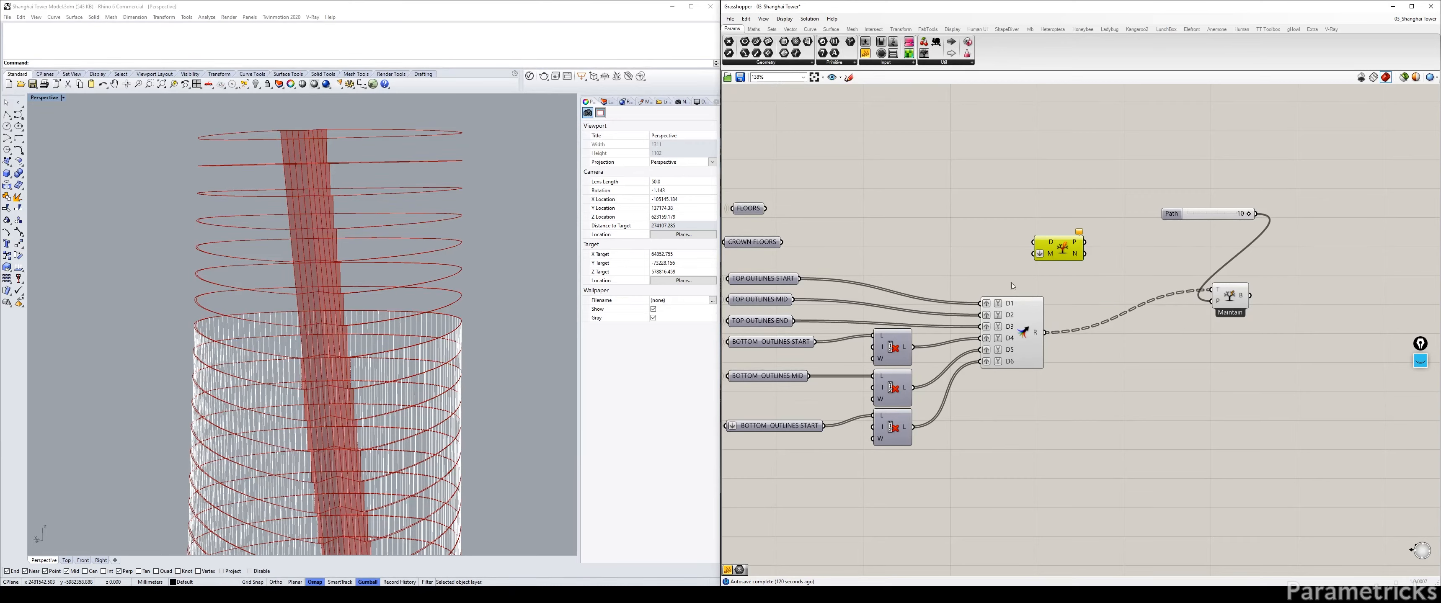
mouse_move(1038, 334)
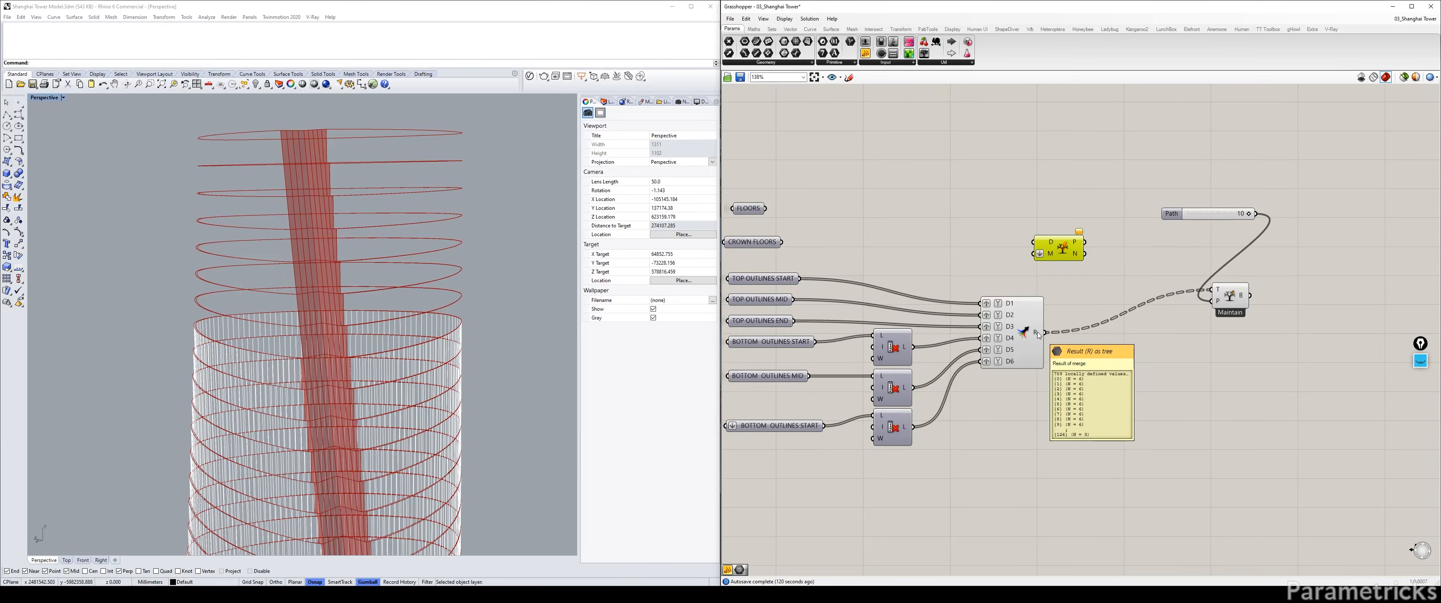
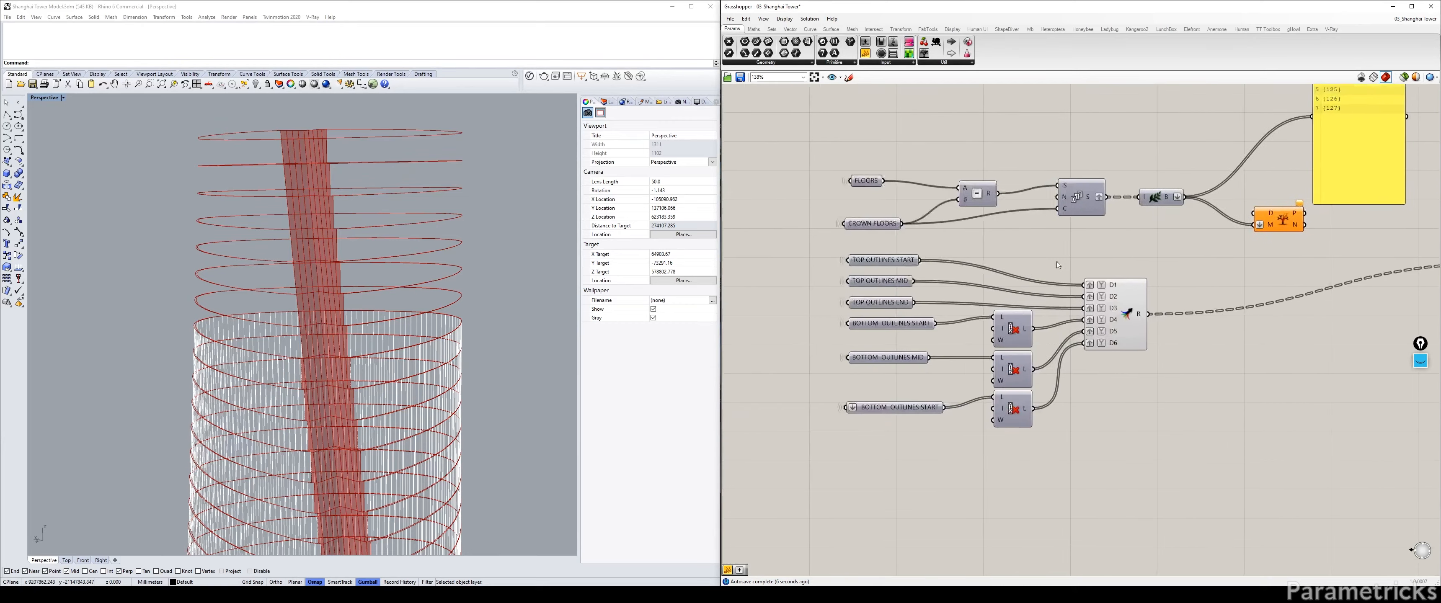
Step: Set the expression x-1 on the Count input of the Series component
right_click_drag(940, 230, 892, 257)
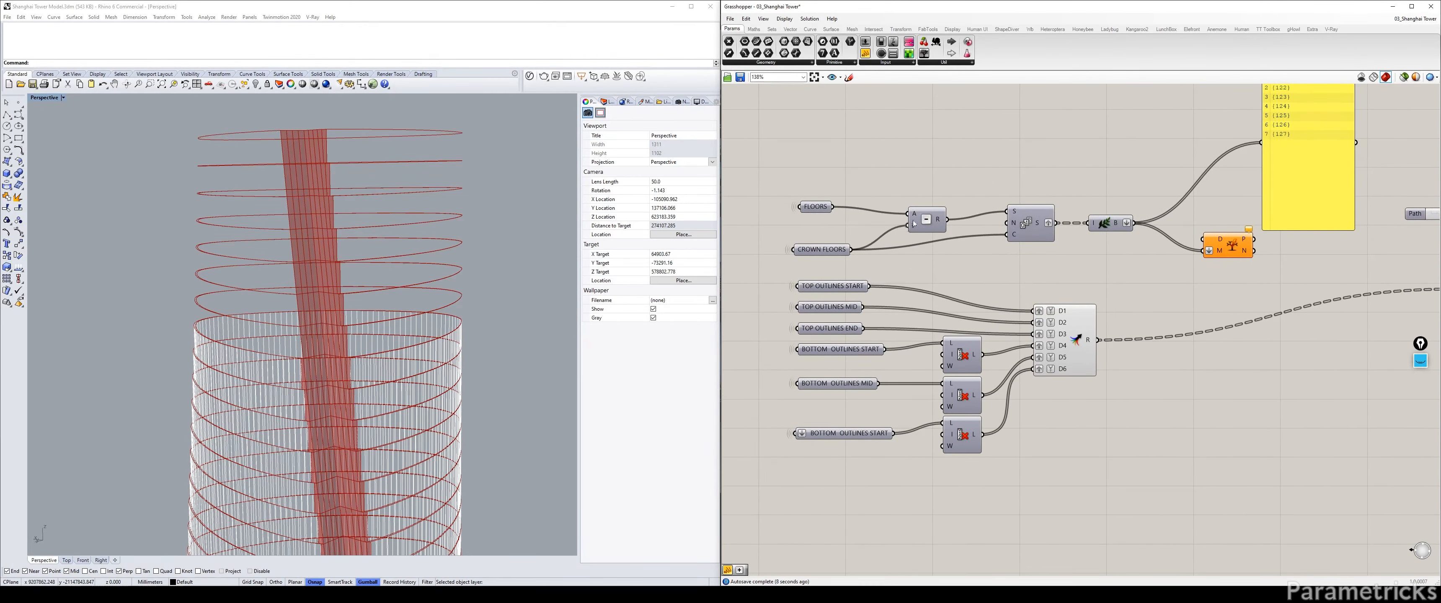
right_click_drag(1031, 211, 852, 239)
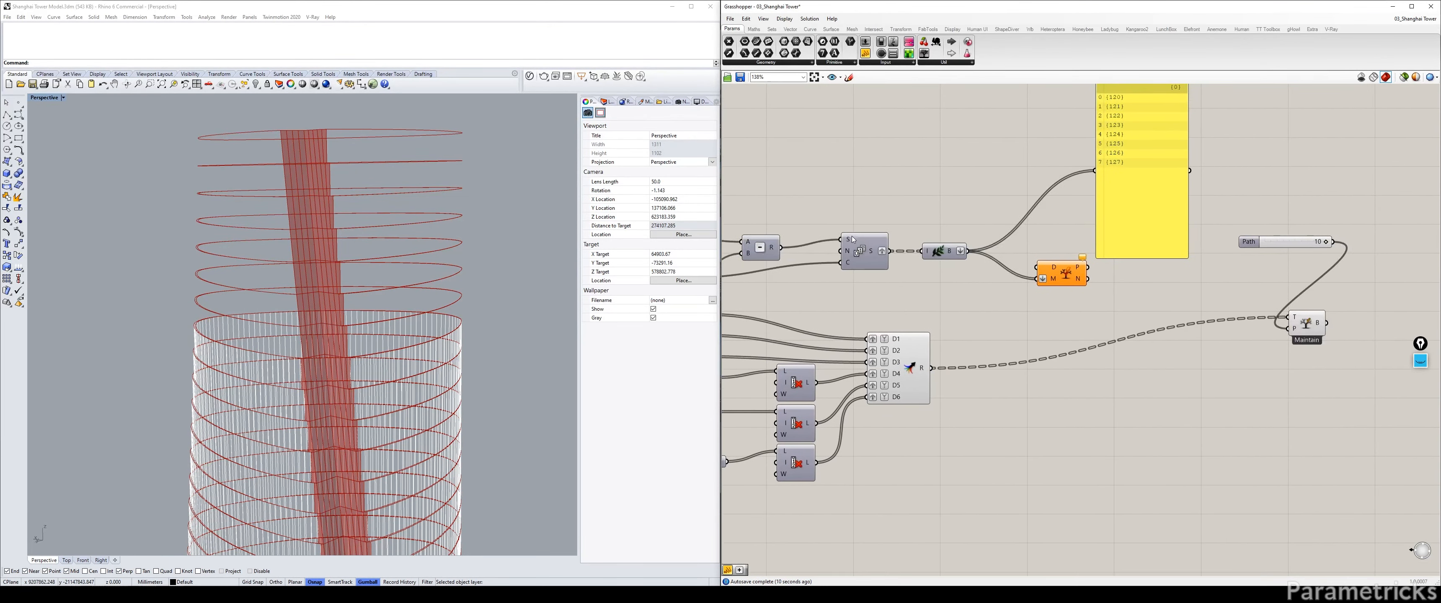
mouse_move(847, 241)
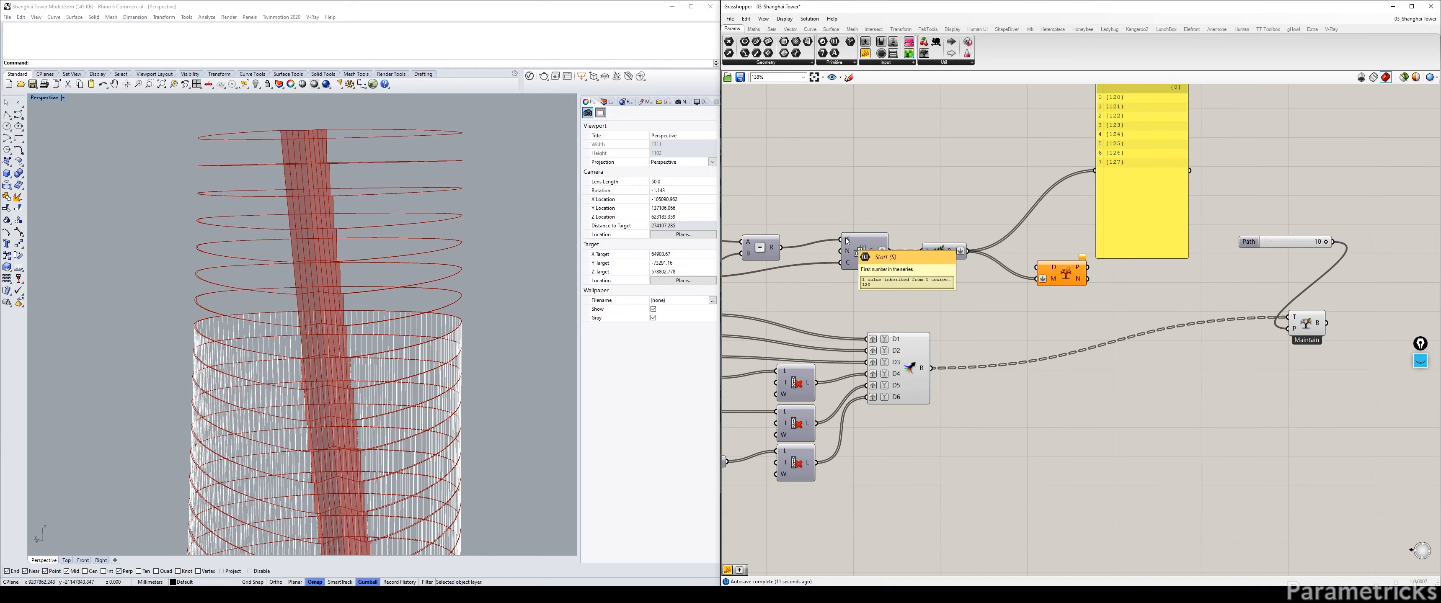
right_click(847, 262)
mouse_move(889, 345)
left_click(969, 355)
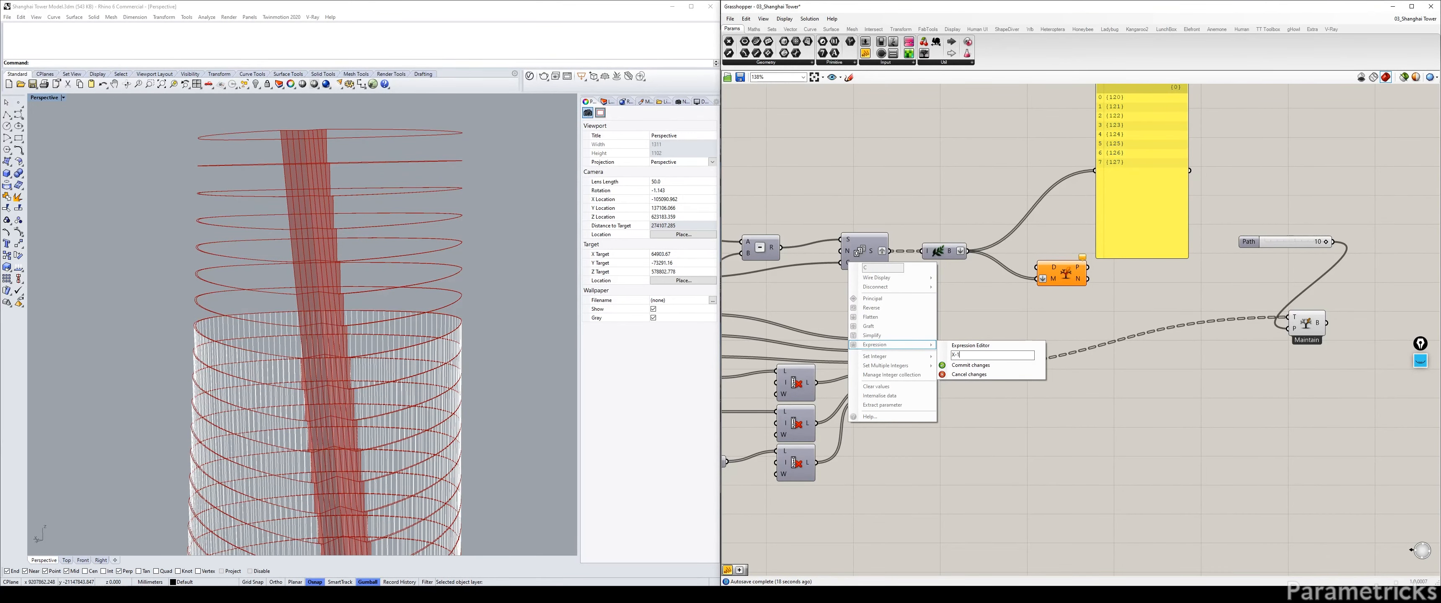
left_click(971, 365)
Step: Supply the Merge result to the Split Tree's data input and hide the Merge component's preview
right_click_drag(1126, 182, 1060, 200)
left_click_drag(917, 338, 986, 348)
left_click(846, 388)
left_click(923, 407)
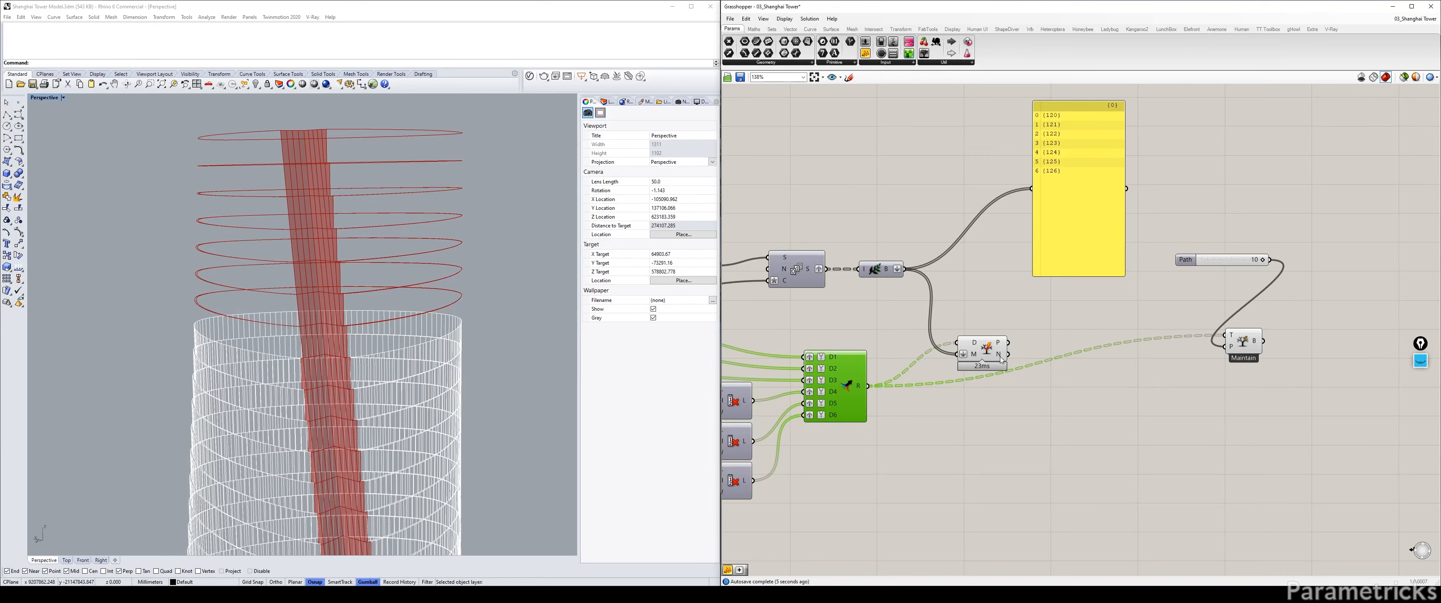
mouse_move(1001, 359)
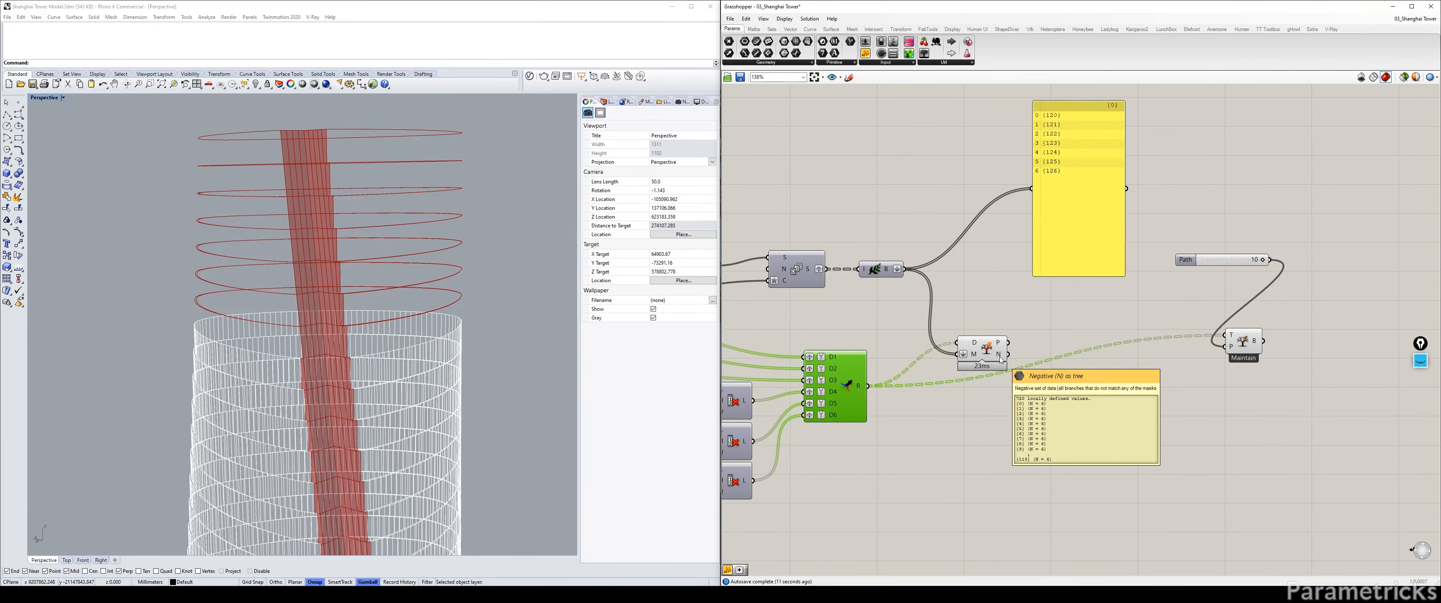
Step: Realign the Subtraction, Series and path components in a row leading to the Split Tree
right_click_drag(983, 346, 930, 324)
left_click_drag(930, 323, 936, 322)
right_click_drag(932, 275, 1011, 271)
left_click_drag(825, 244, 828, 277)
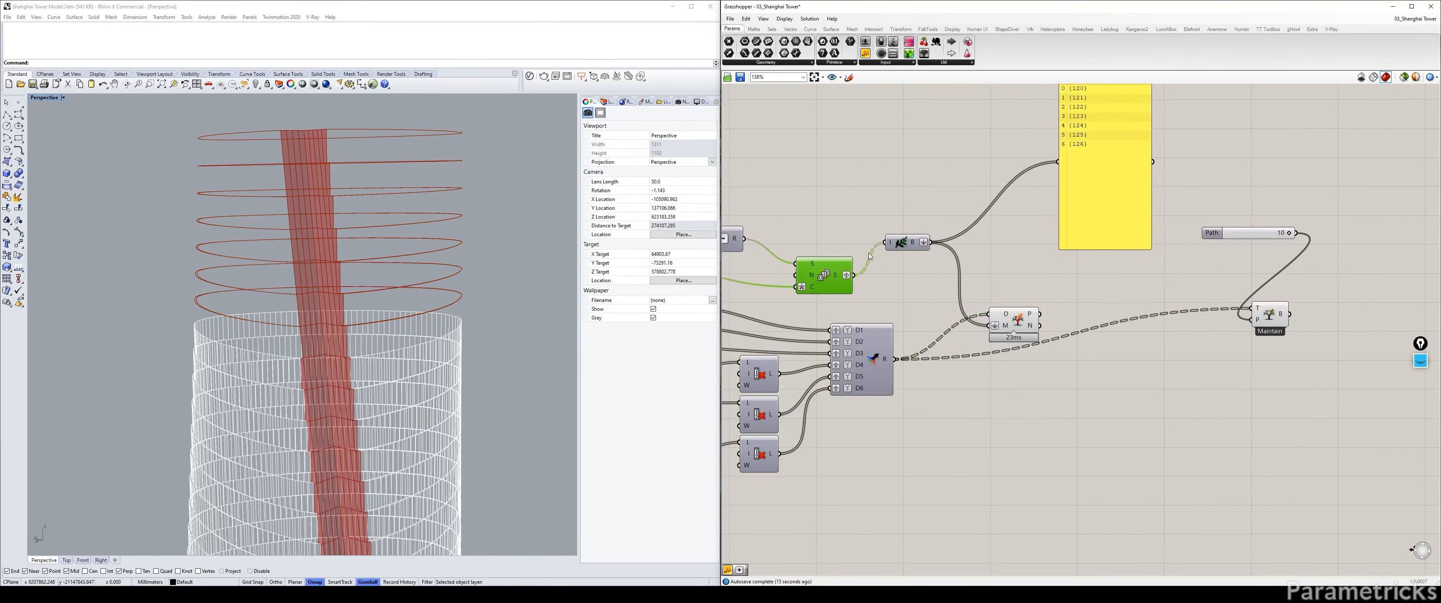
left_click_drag(902, 244, 901, 283)
right_click_drag(902, 283, 995, 271)
left_click_drag(809, 238, 819, 258)
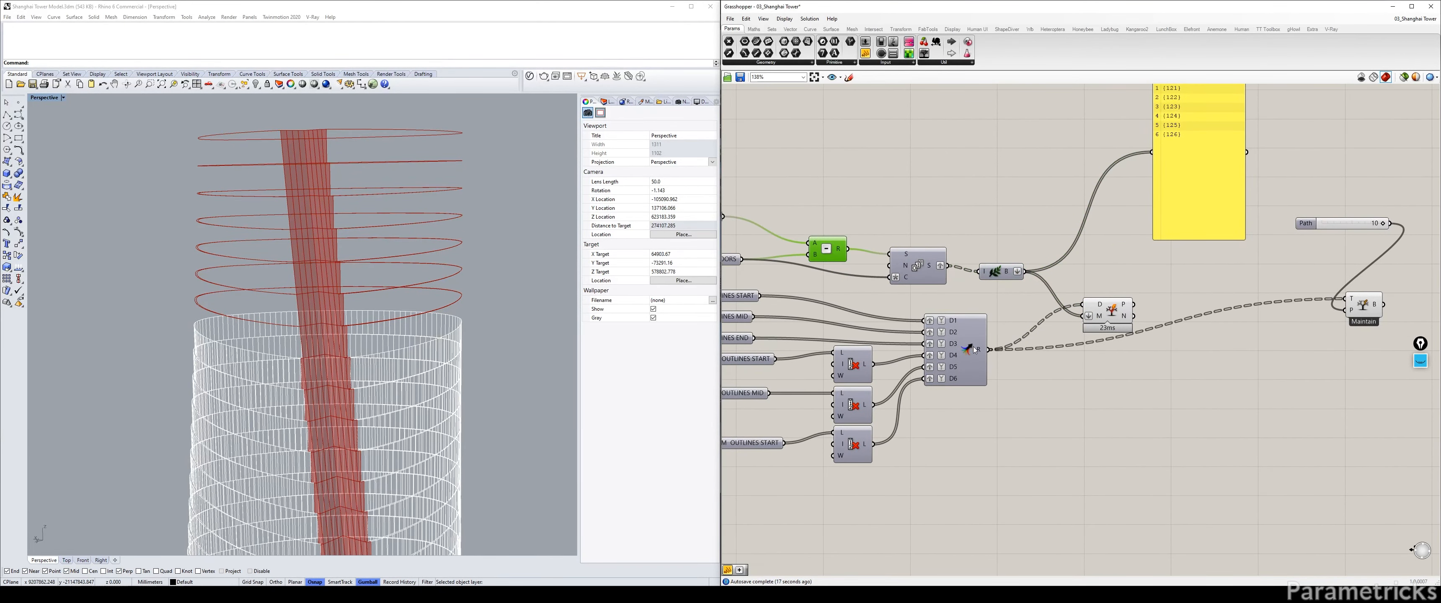
Step: Add a Geometry parameter fed by the Split Tree's Negative output, and hide the Split Tree's preview
right_click_drag(1224, 309, 1060, 310)
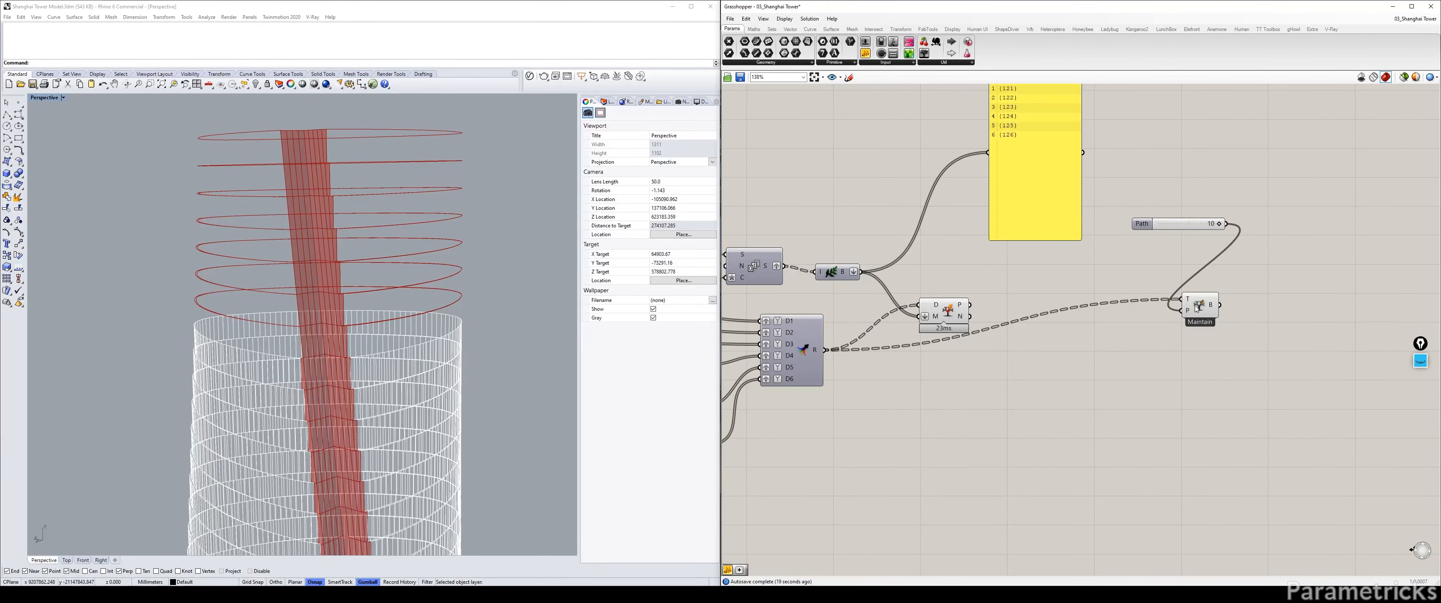
left_click_drag(1197, 306, 1209, 321)
double_click(1039, 375)
type("data")
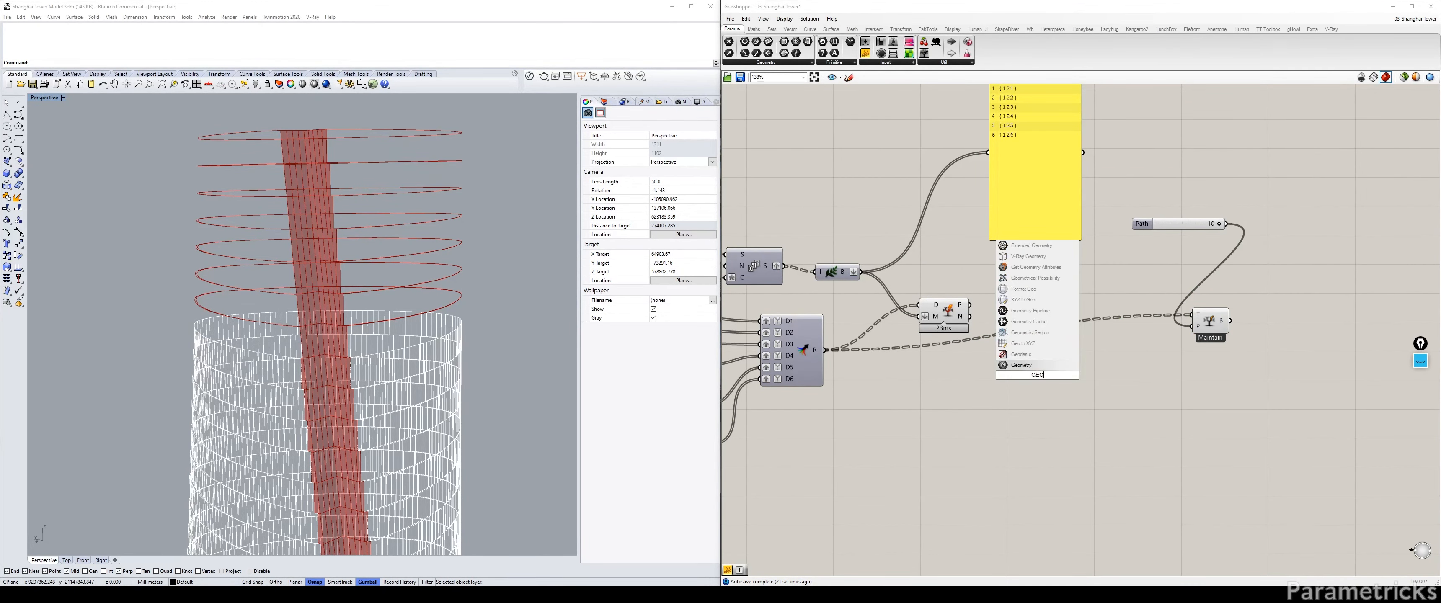
key("Return")
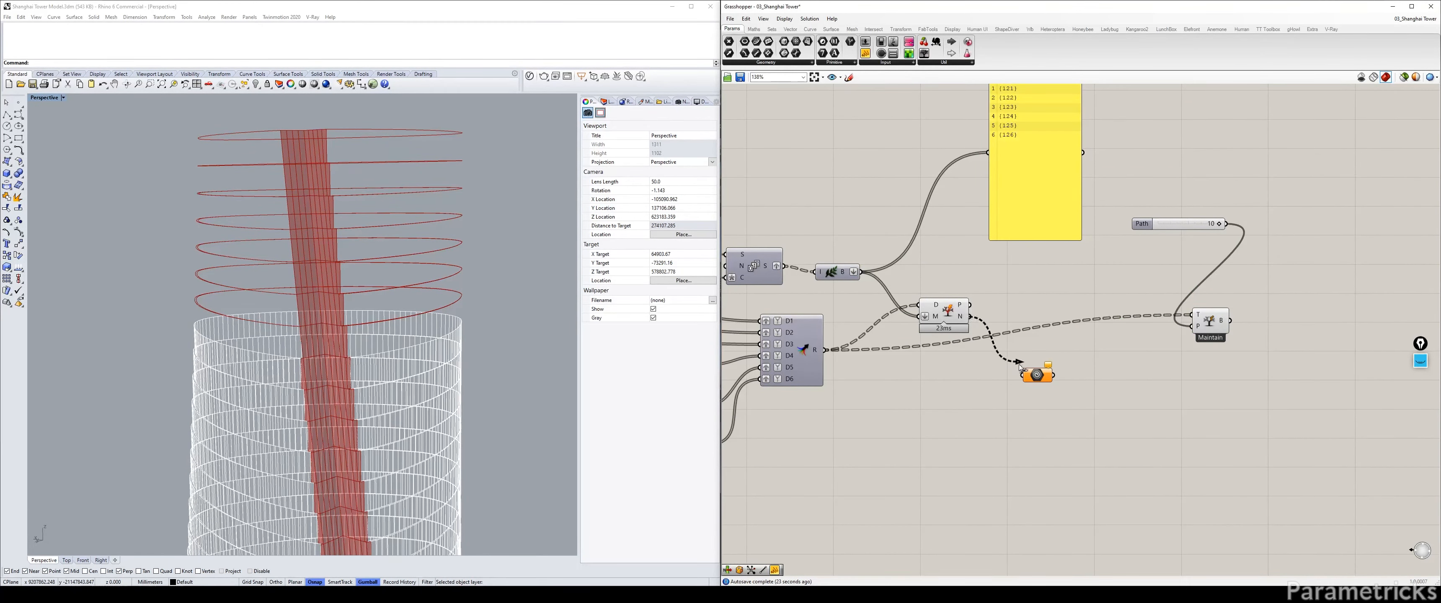
left_click_drag(1019, 364, 1024, 375)
left_click_drag(1037, 375, 1046, 344)
left_click(952, 303)
key("ctrl+q")
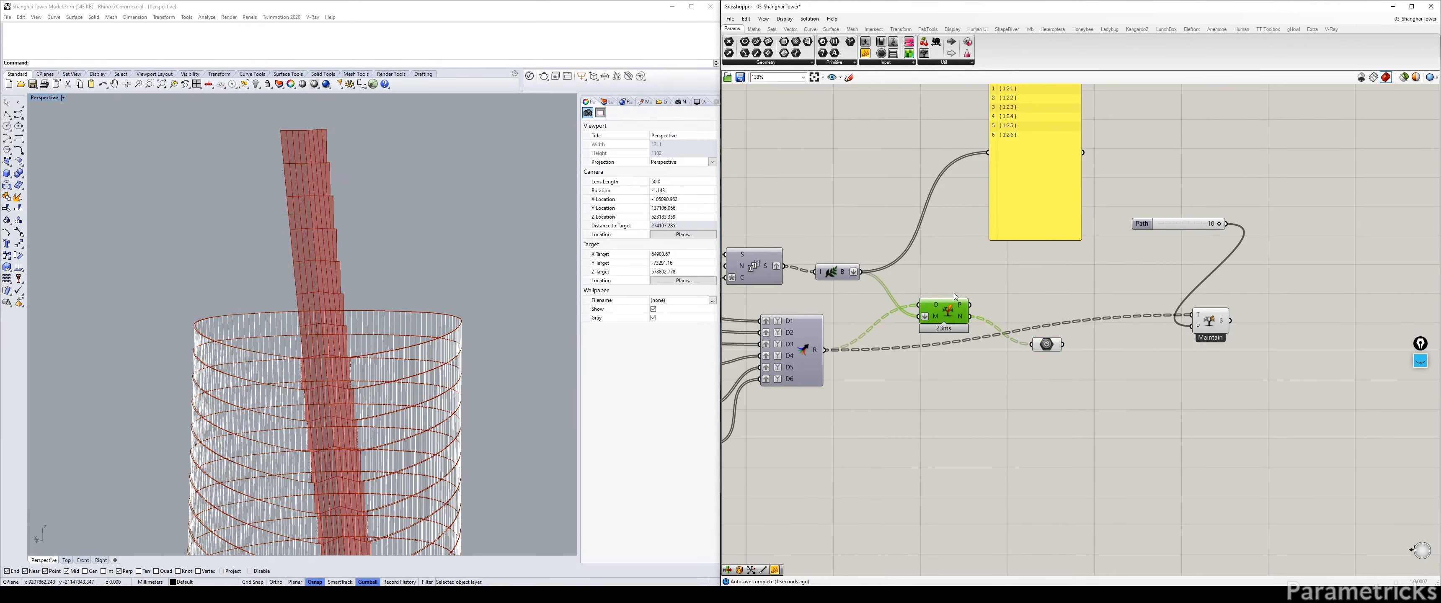
Step: Feed the Geometry parameter into the Tree Branch component in place of the Merge result, and set the Path slider to 2
right_click_drag(448, 425, 313, 358)
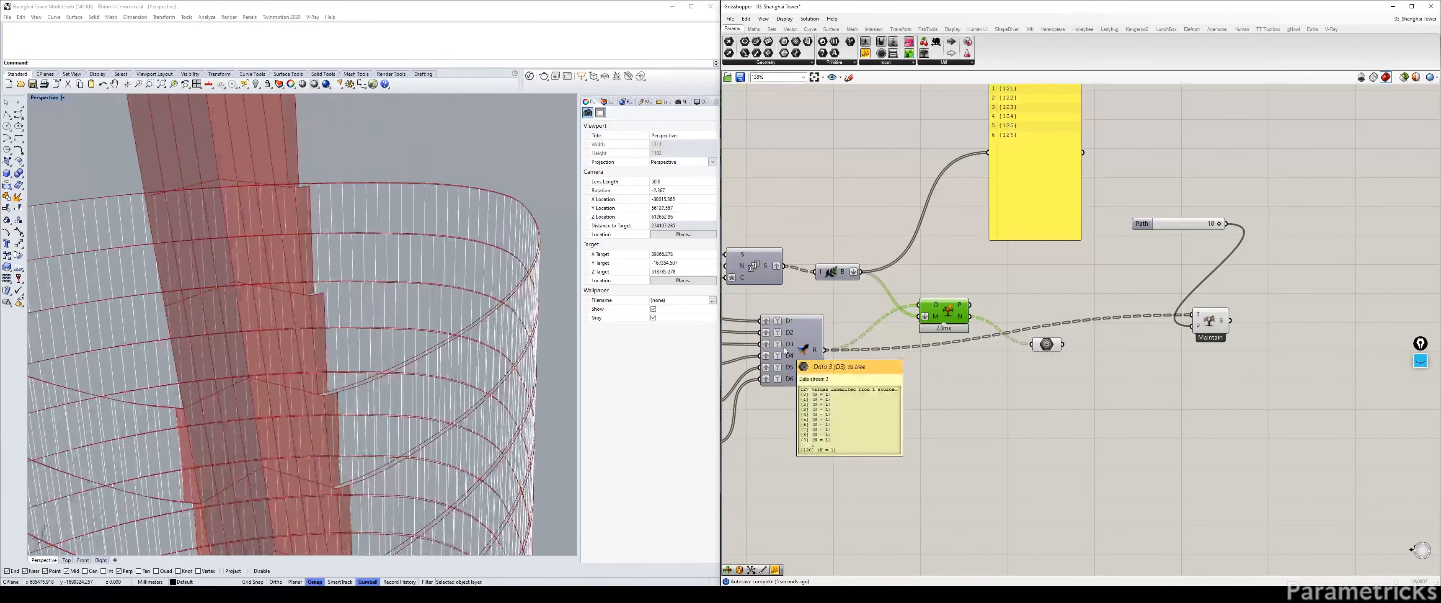
left_click_drag(1066, 346, 1192, 314)
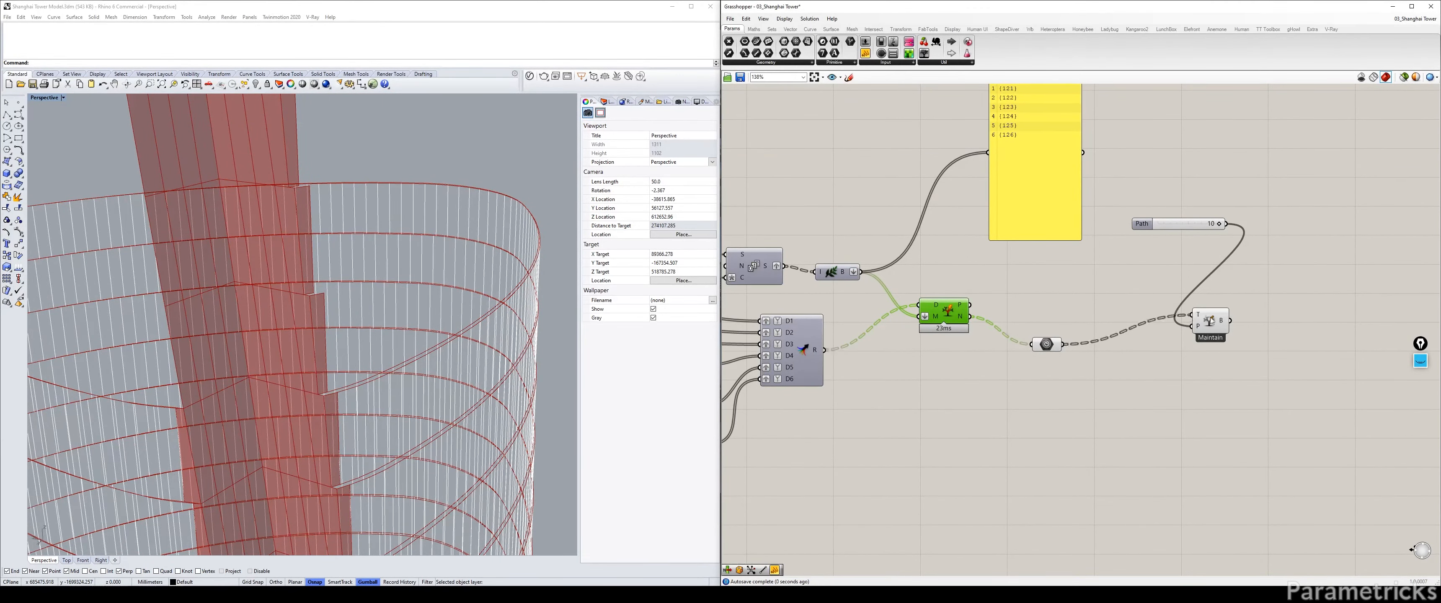
left_click(1207, 321)
middle_click(1226, 321)
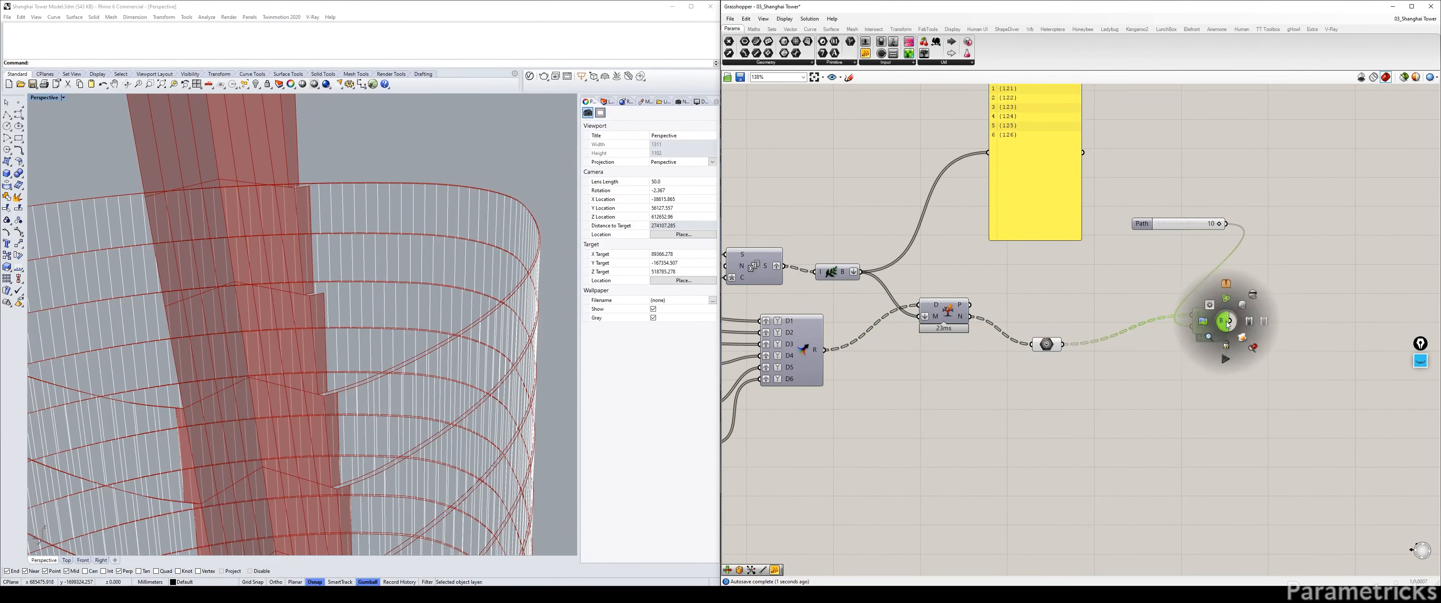
left_click(1252, 349)
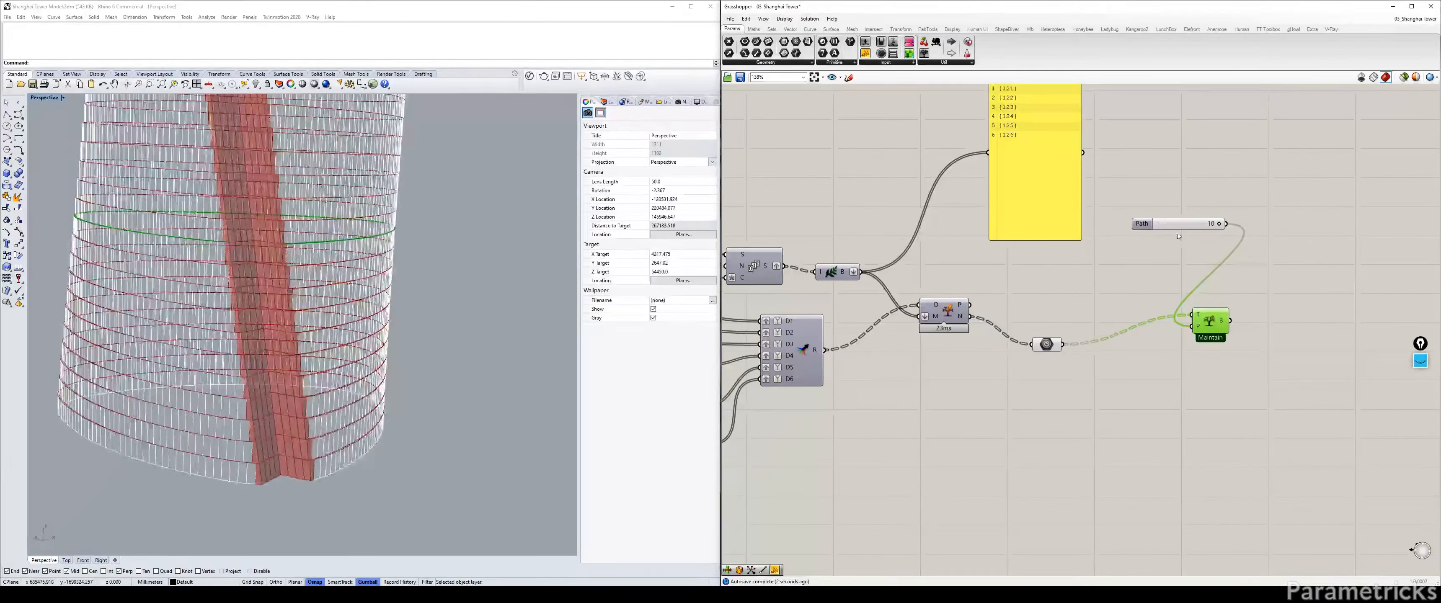
left_click_drag(1218, 224, 1215, 224)
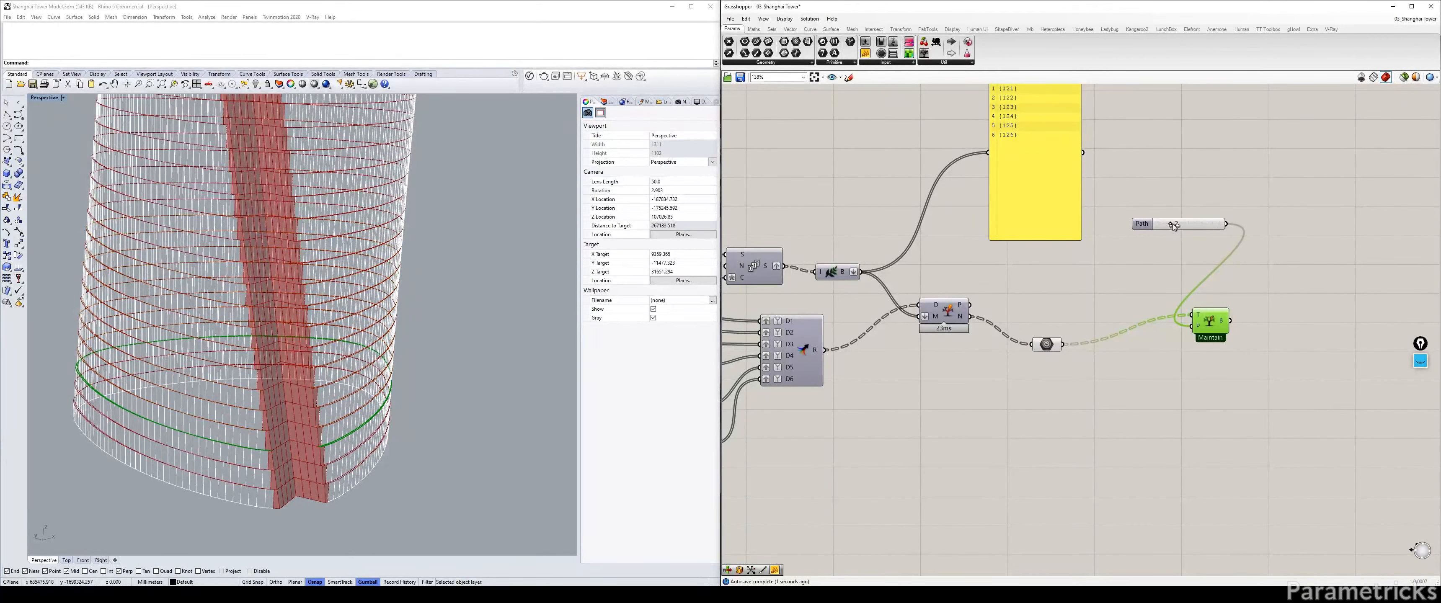
Step: Add a Connect Curves component and supply its curve input from the Geometry parameter
right_click_drag(1181, 345, 1013, 358)
left_click(938, 392)
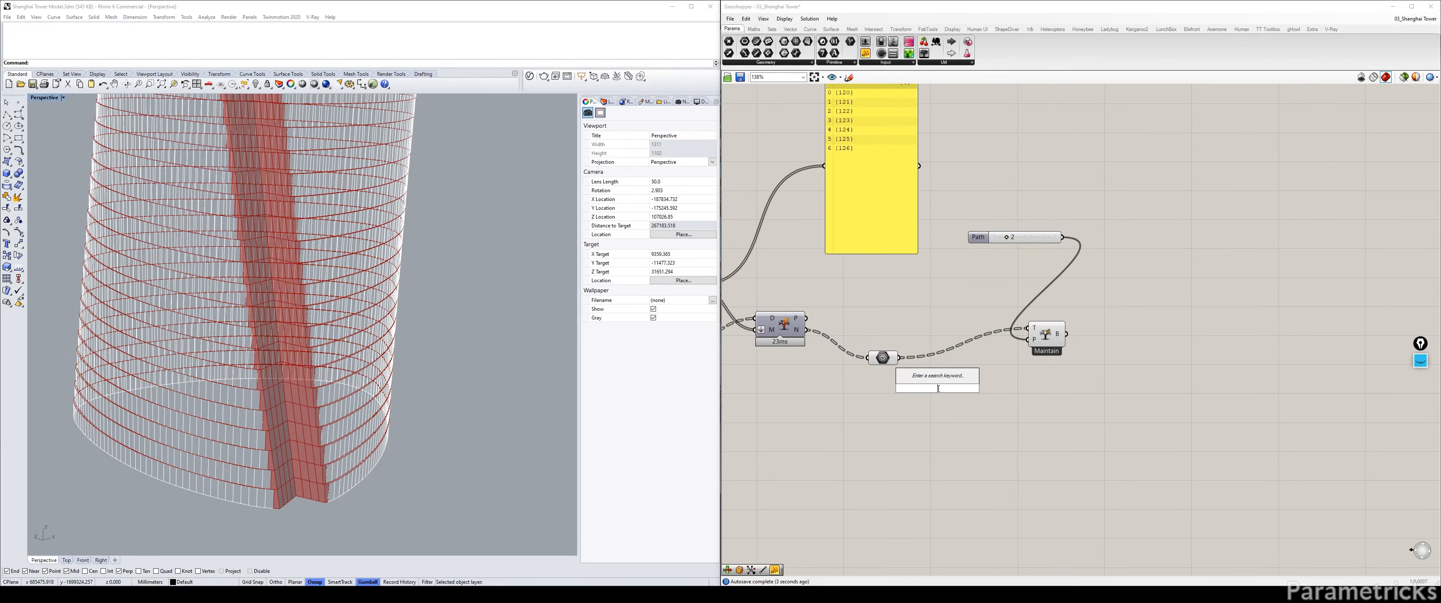
type("BOUND")
key("BackSpace")
key("BackSpace")
key("BackSpace")
key("BackSpace")
key("BackSpace")
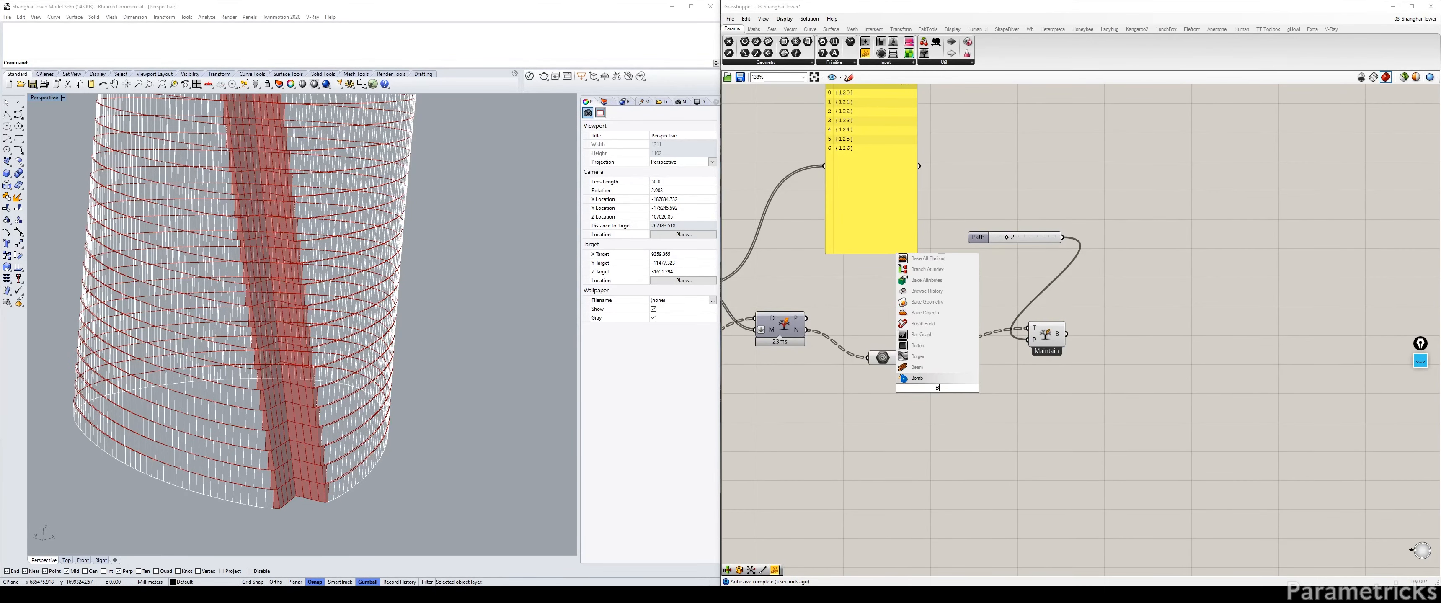
type("CONN")
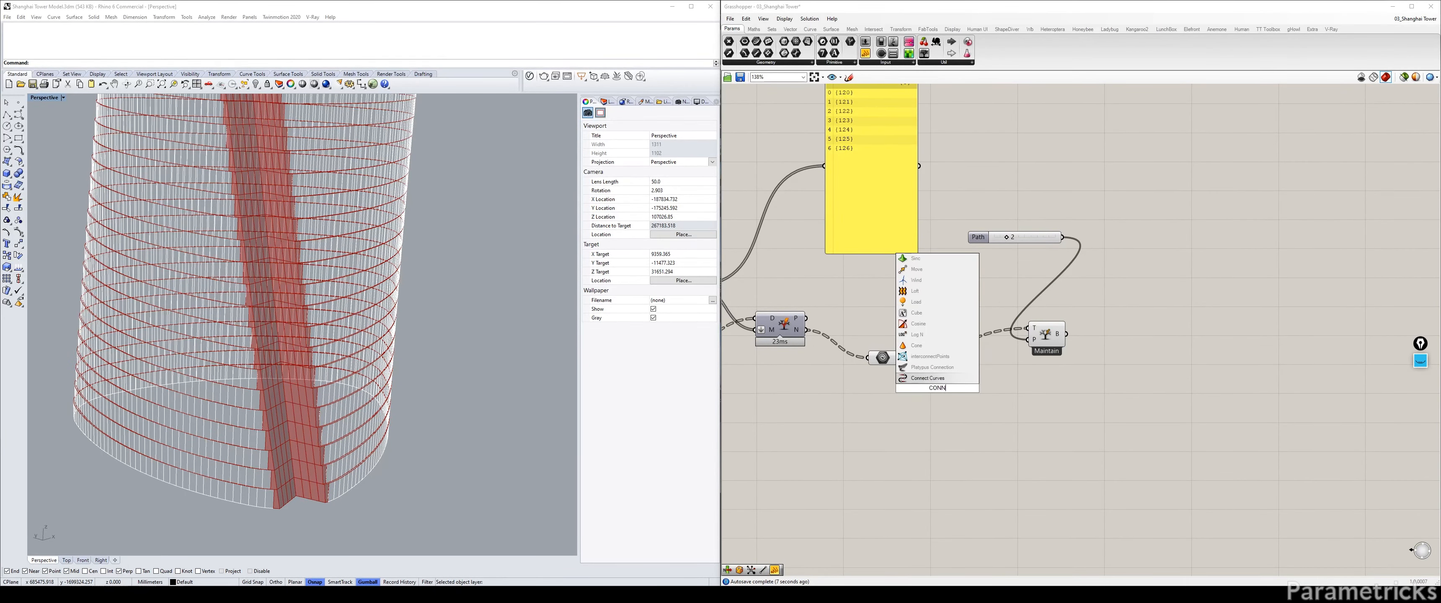
key("Return")
scroll(939, 388, "up", 3)
left_click_drag(874, 339, 903, 360)
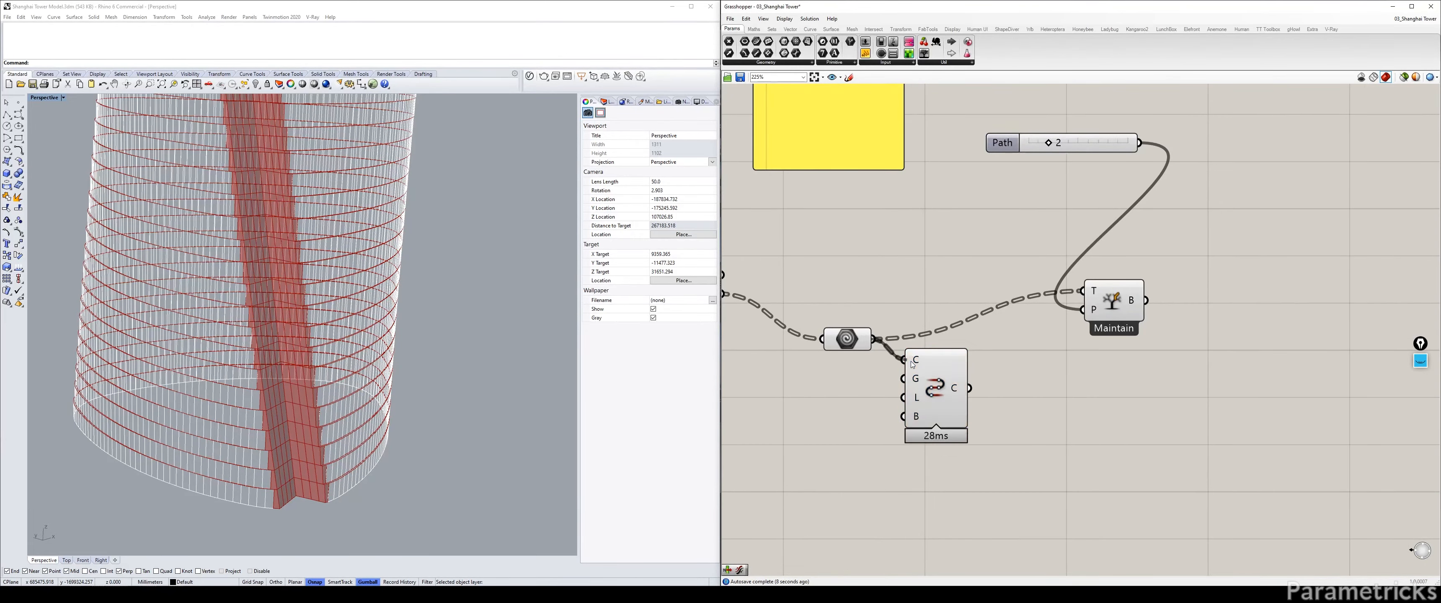
Step: Move Connect Curves clear of the Geometry parameter and feed that parameter's output into the panel to read its curve list
scroll(403, 442, "up", 6)
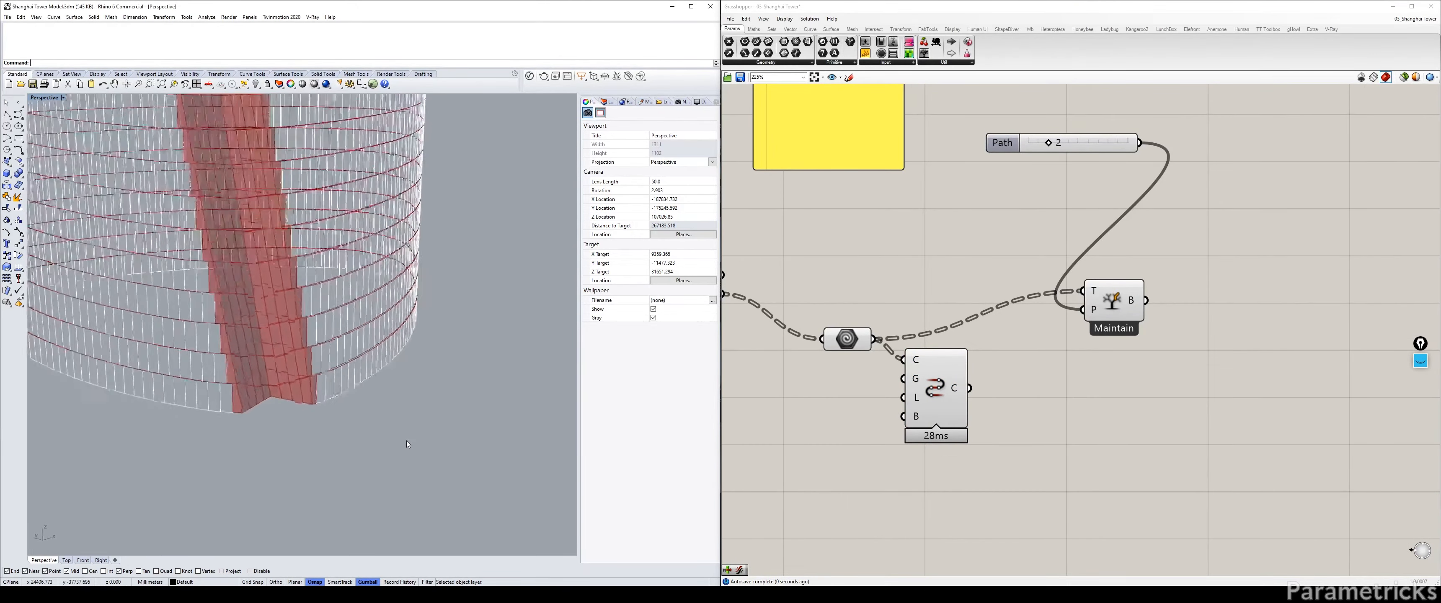
scroll(410, 438, "up", 6)
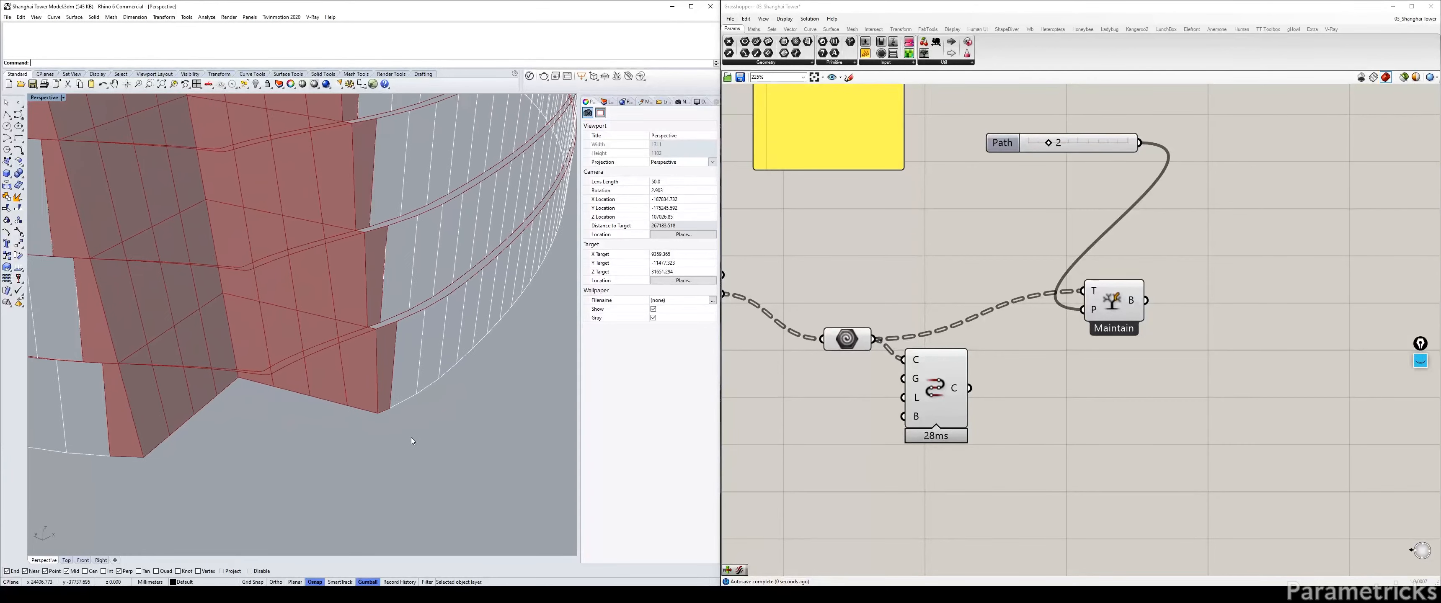
right_click_drag(412, 437, 424, 442)
left_click_drag(935, 370, 1047, 377)
right_click_drag(884, 348, 1022, 348)
left_click_drag(982, 332, 933, 296)
left_click(967, 345)
right_click_drag(955, 197, 895, 328)
left_click(972, 221)
left_click_drag(972, 220, 1035, 220)
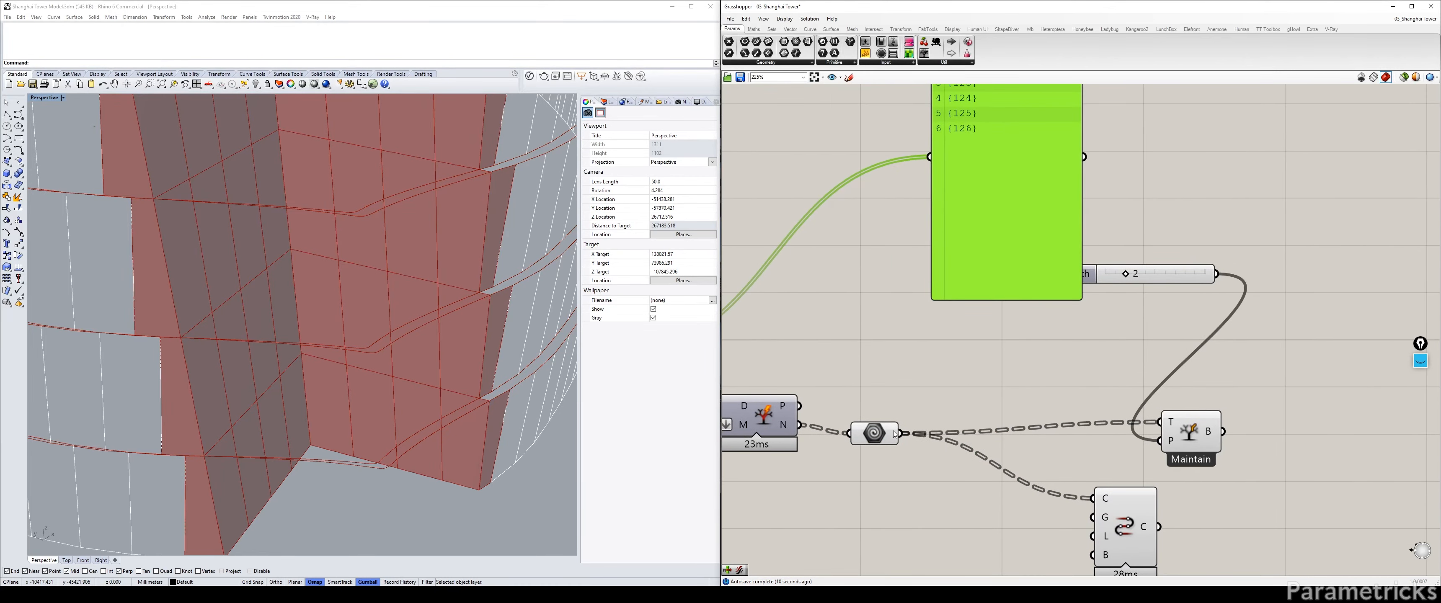
left_click_drag(900, 433, 930, 158)
right_click_drag(964, 180, 919, 121)
Step: Add a Join Curves component fed by the Geometry parameter and place it directly after that parameter
double_click(850, 442)
type("JOIN")
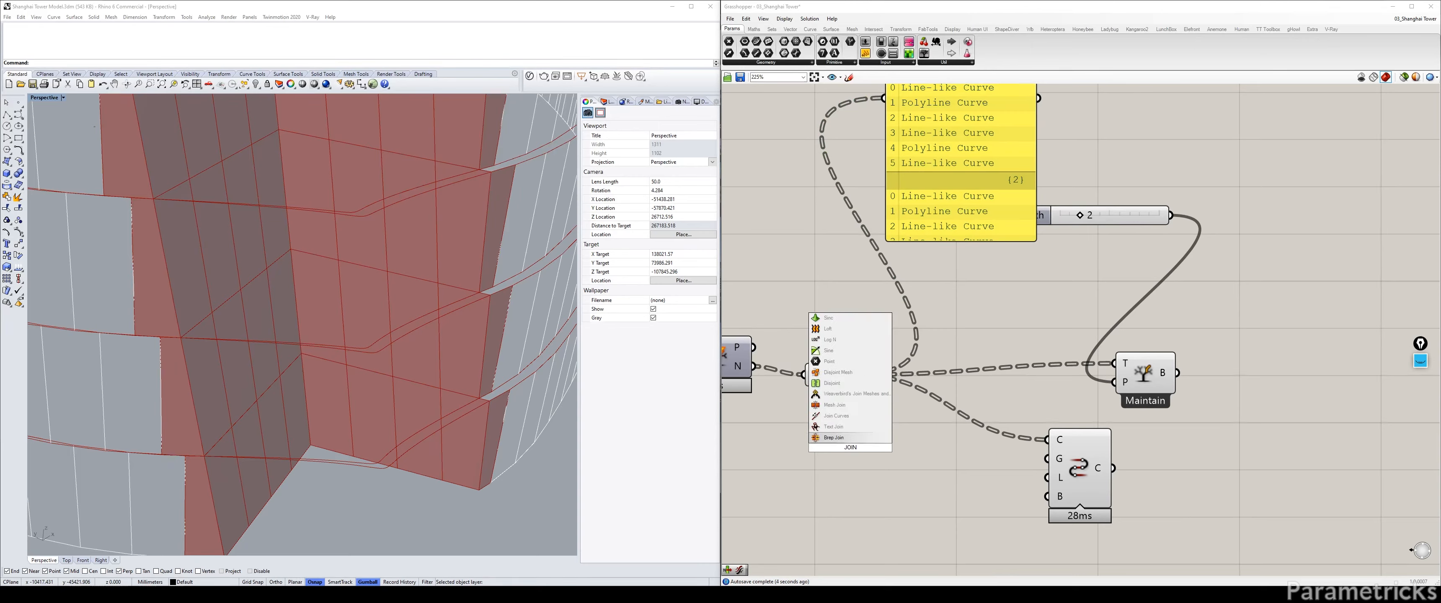
key("Up")
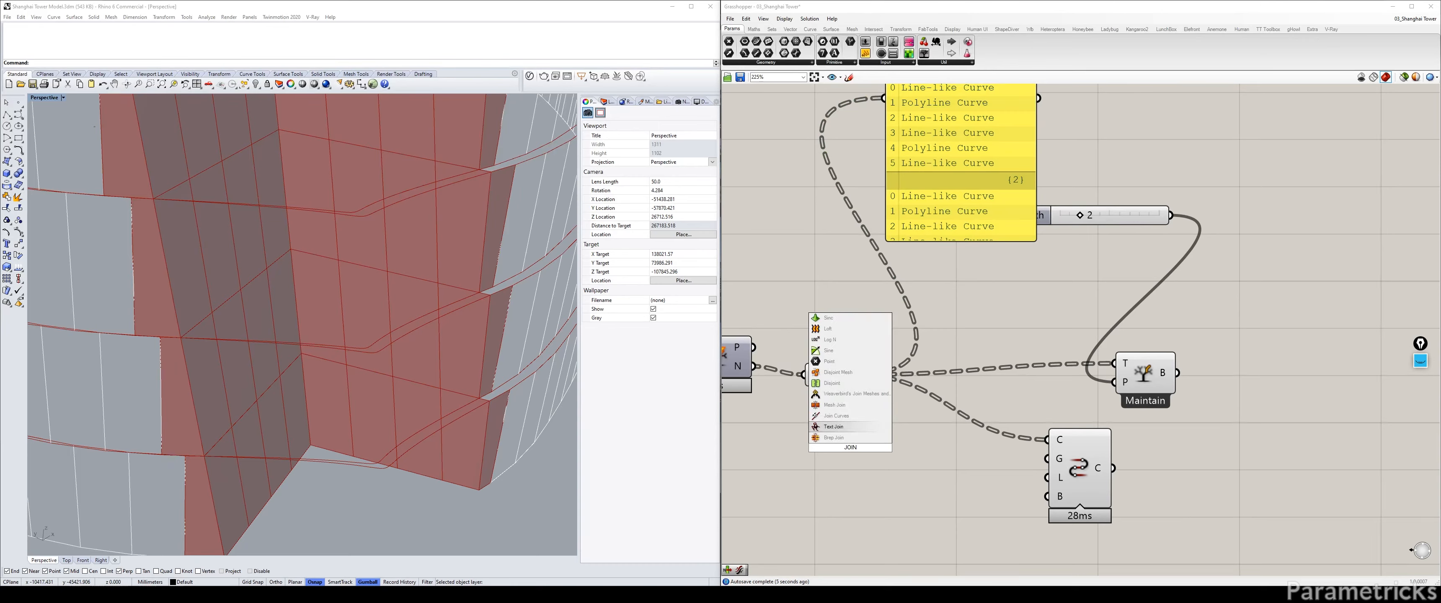
key("Up")
key("Return")
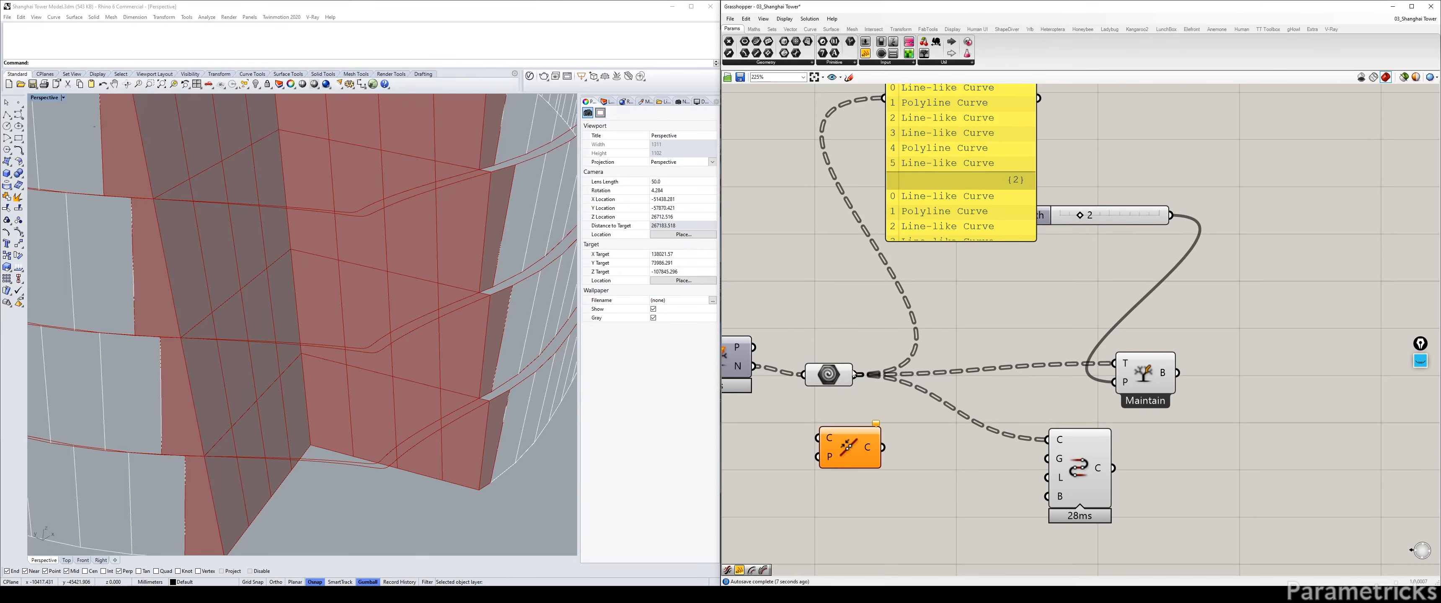
left_click_drag(855, 374, 817, 438)
left_click_drag(829, 374, 809, 372)
left_click_drag(849, 447, 890, 381)
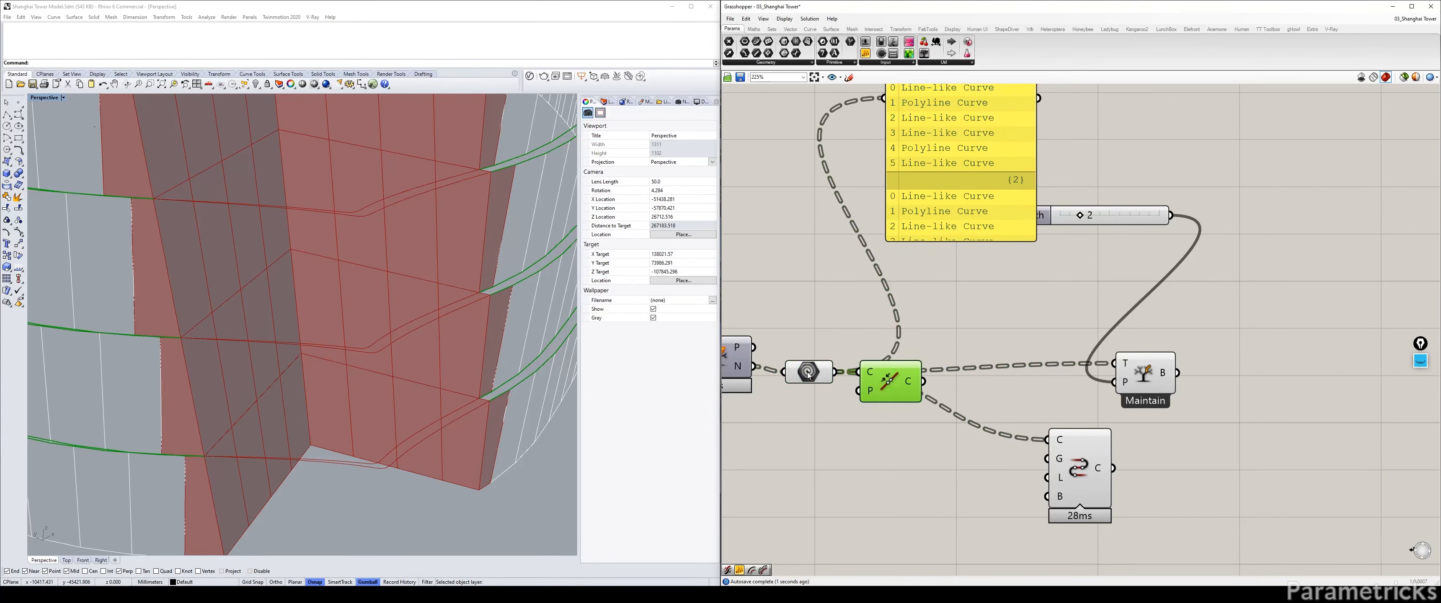
Step: Feed the Join Curves result into Connect Curves and set its continuity to Position
left_click(808, 374)
left_click_drag(997, 417, 1049, 440)
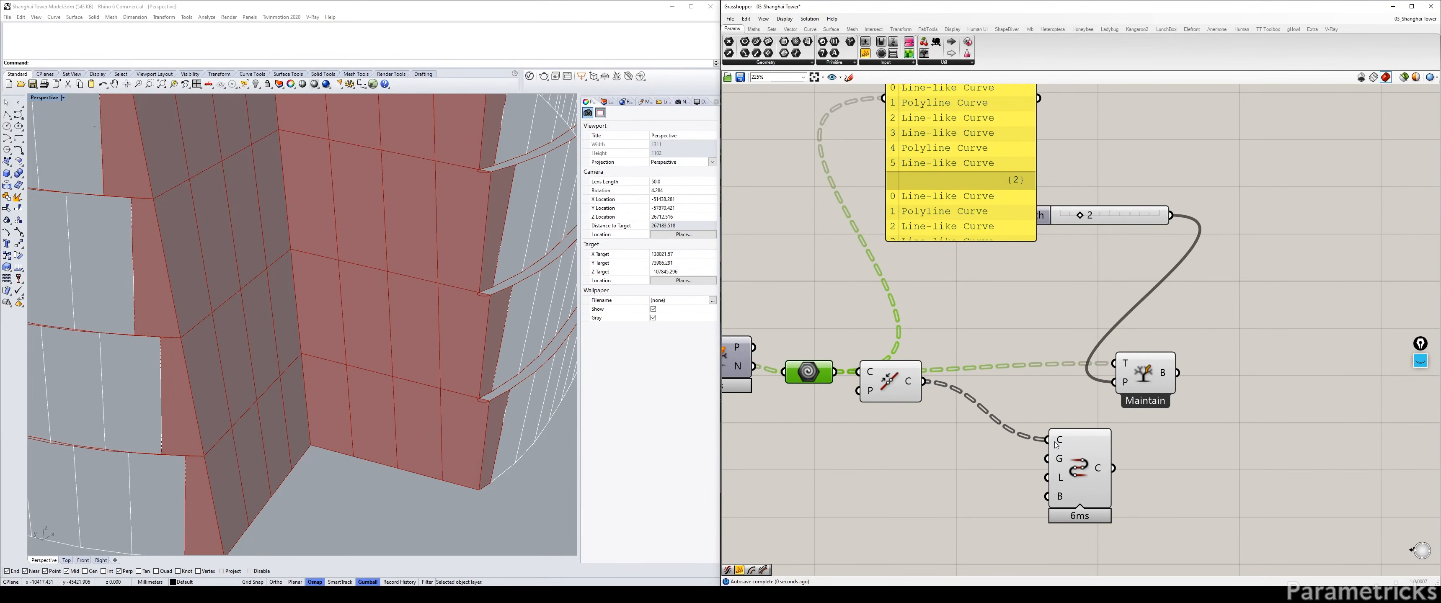
right_click_drag(1050, 416, 869, 377)
left_click(910, 407)
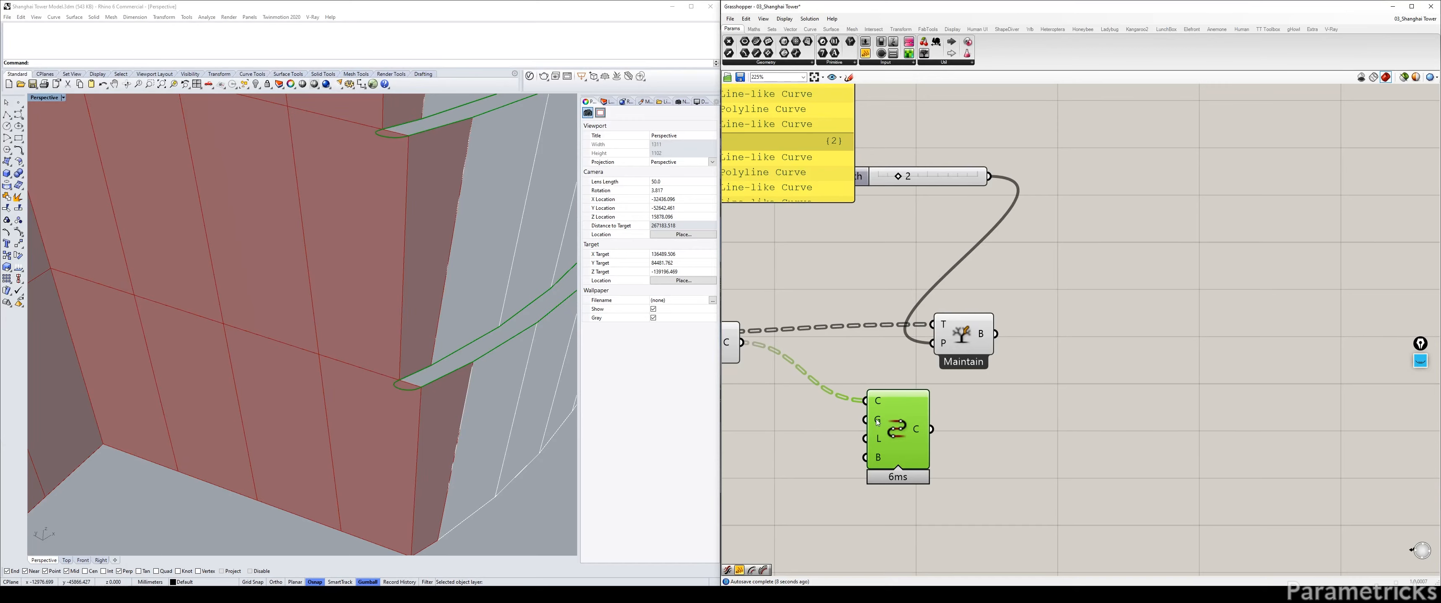
mouse_move(877, 421)
right_click(877, 422)
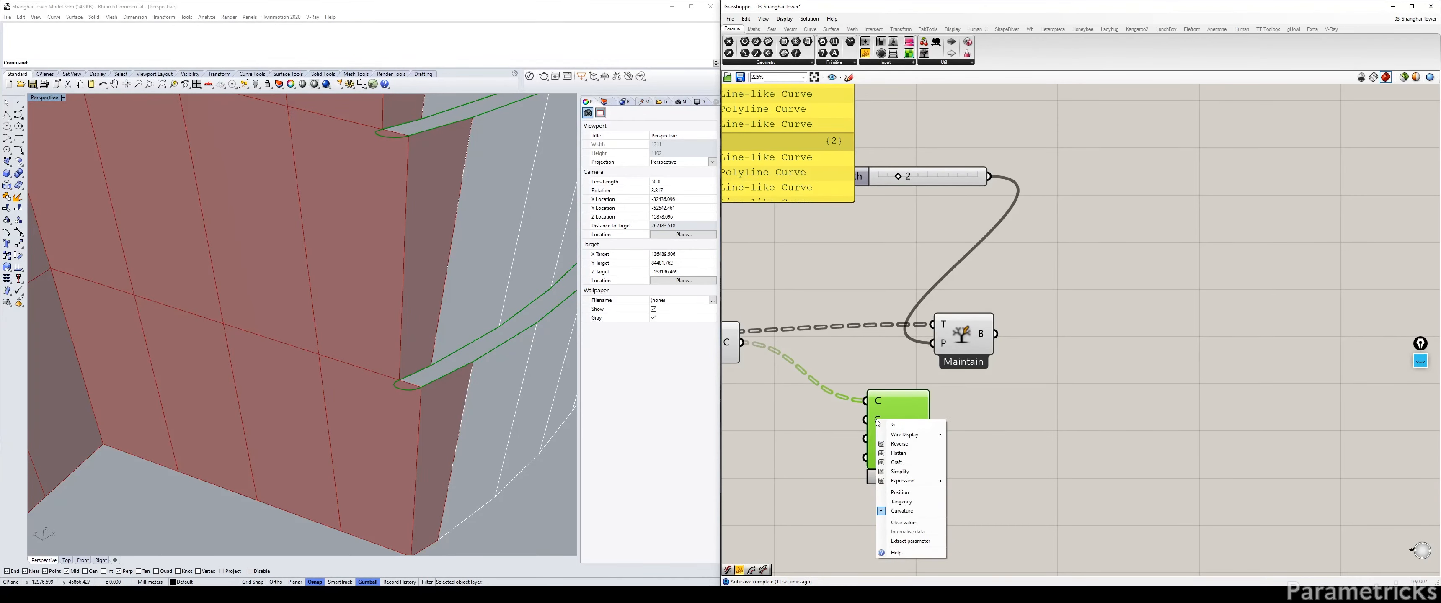
left_click(900, 492)
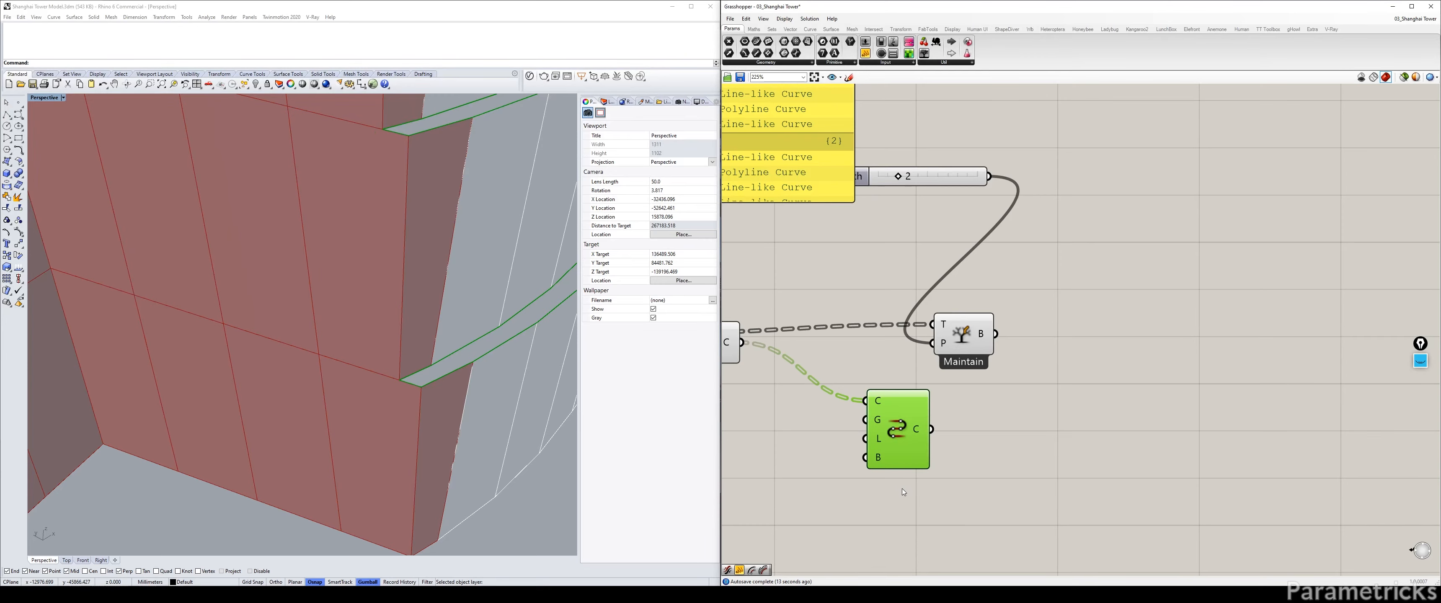
left_click(772, 406)
left_click(902, 409)
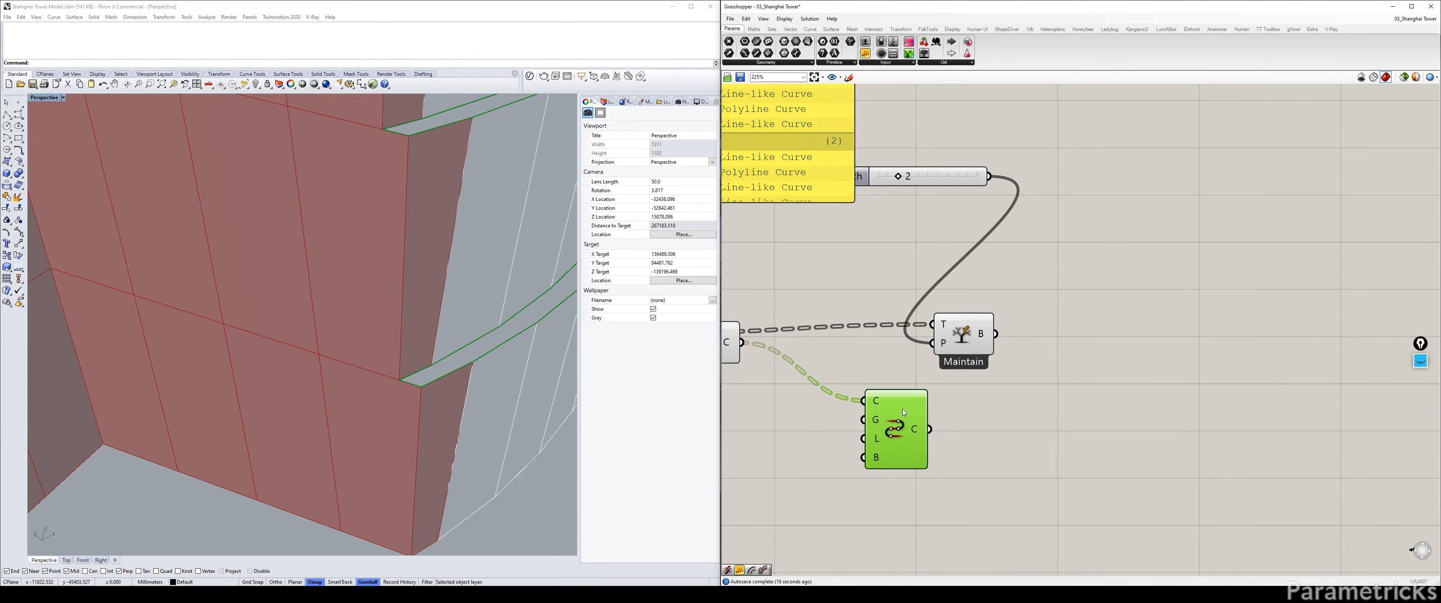
Step: Feed the Connect Curves output into the panel and hide the Join Curves preview
right_click_drag(799, 245, 887, 310)
scroll(888, 310, "down", 3)
left_click_drag(898, 335, 1138, 202)
left_click(838, 370)
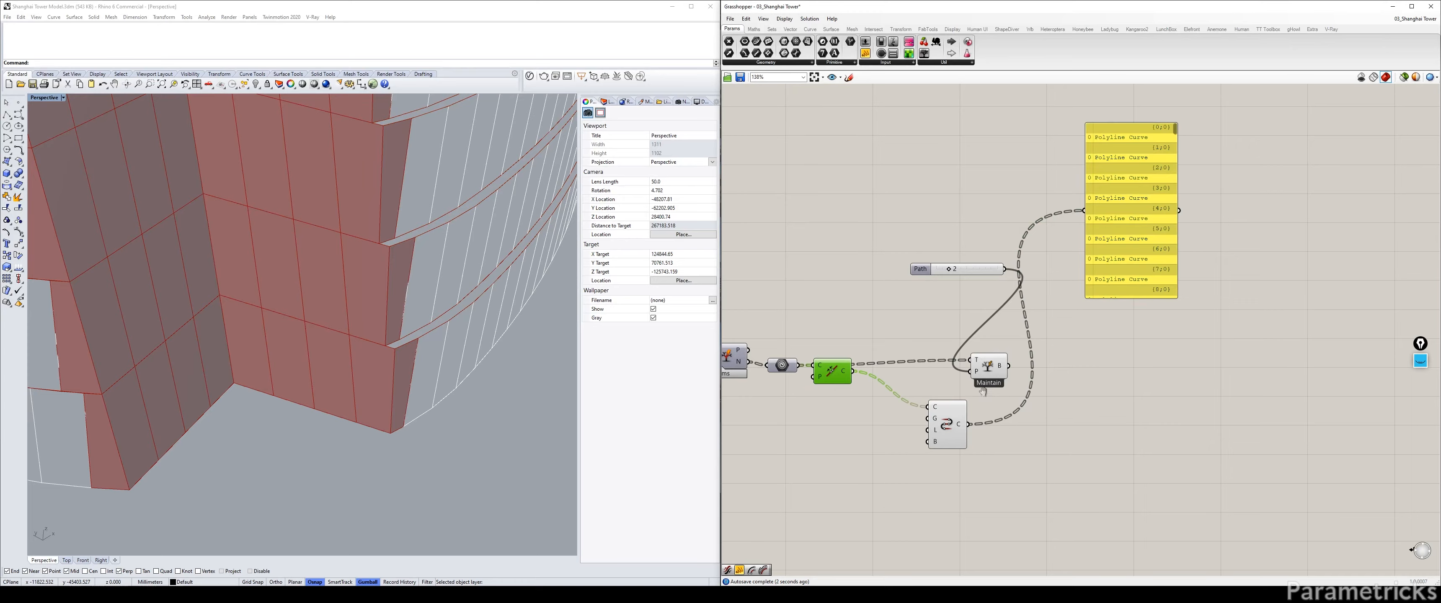
Step: Check whether the connected curves are closed by reading a Closed component's output through the whole panel
scroll(982, 391, "up", 2)
double_click(865, 380)
type("c")
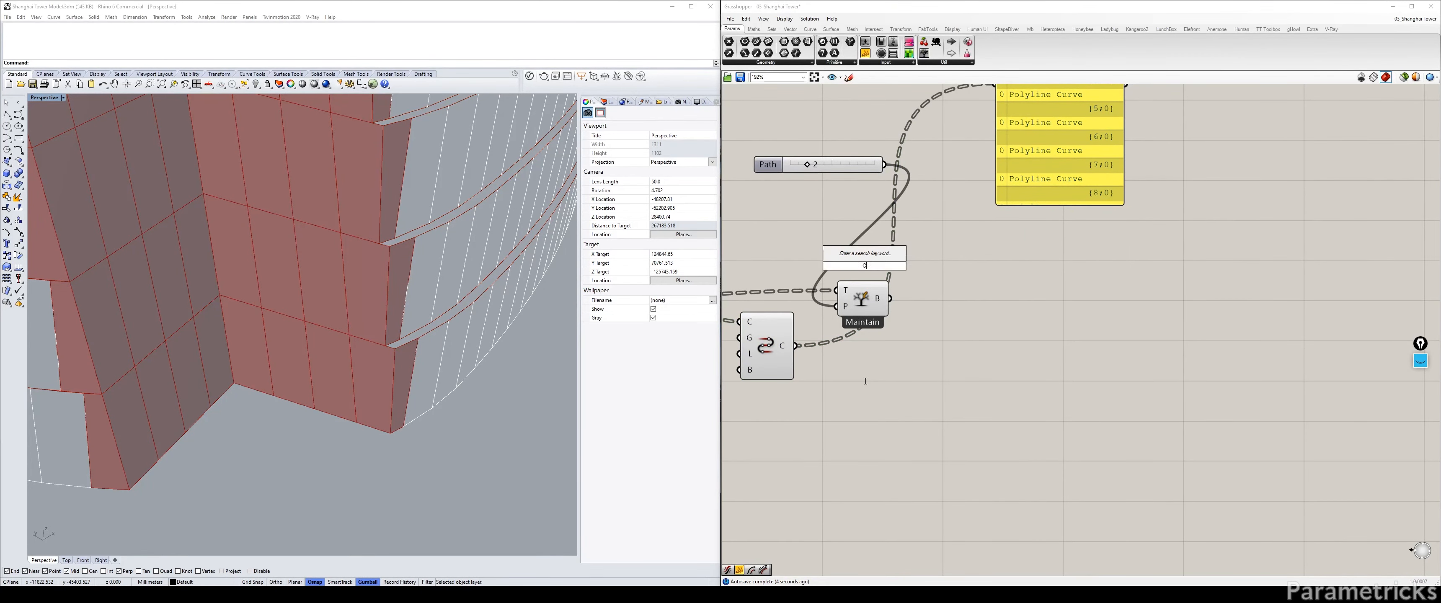
type("lose")
key("Return")
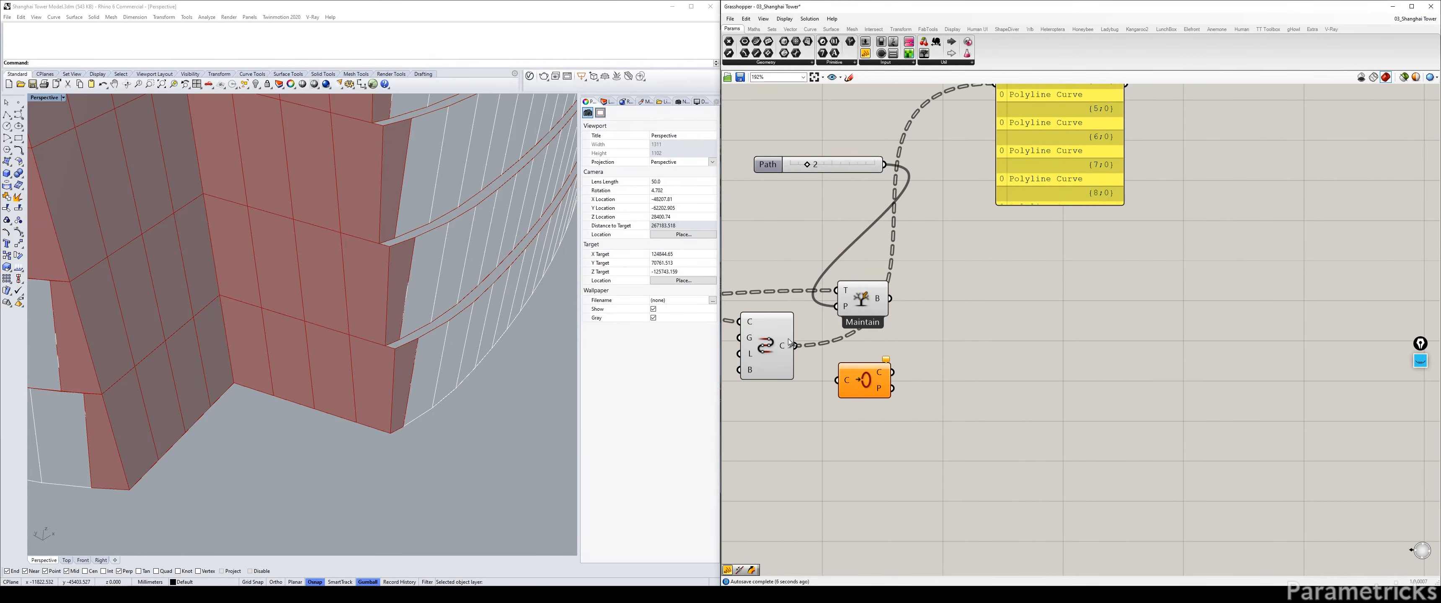
left_click_drag(789, 342, 876, 381)
right_click_drag(887, 378, 847, 432)
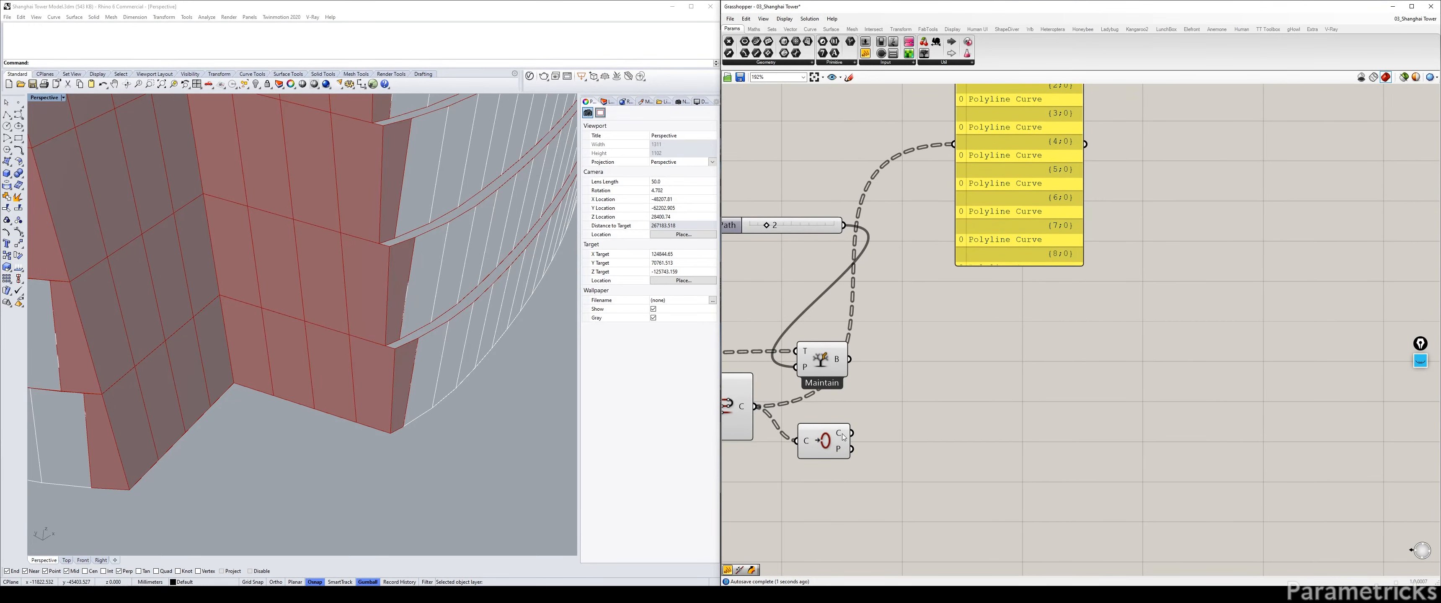
mouse_move(844, 437)
left_click_drag(852, 433, 954, 144)
right_click_drag(995, 118, 954, 200)
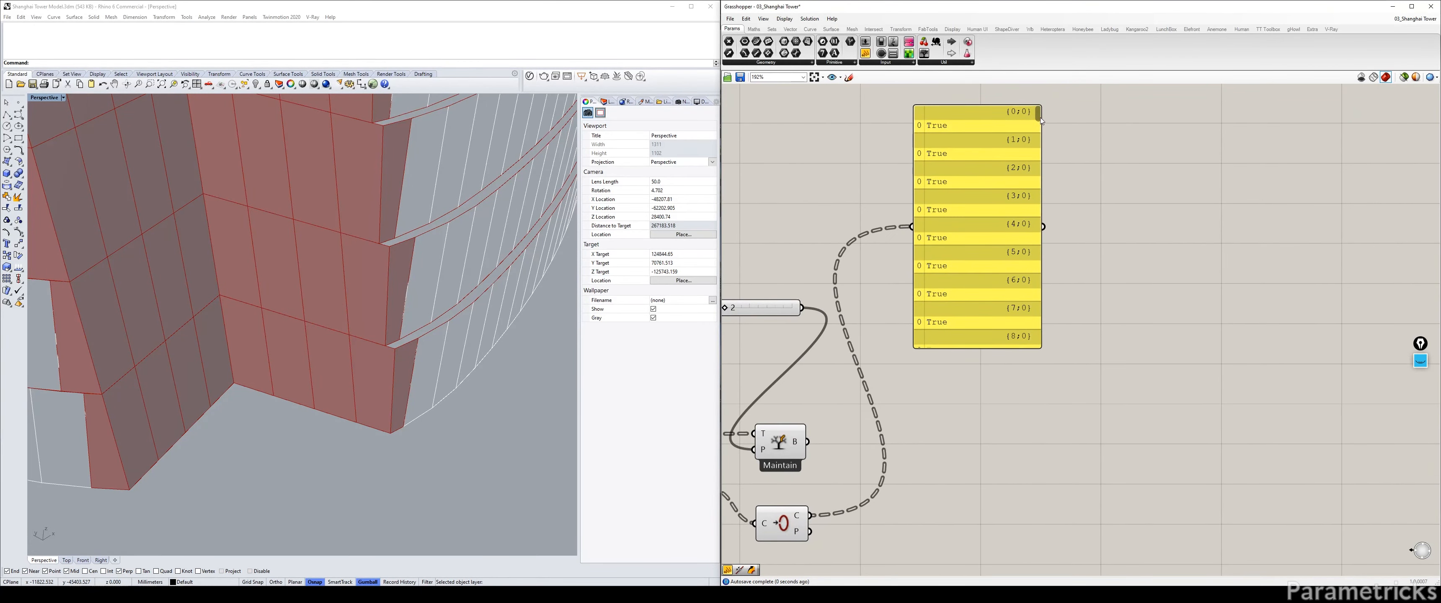
left_click_drag(1039, 118, 1034, 364)
Step: Delete the panel, the Closed component and the Tree Branch with its Path slider, keeping Connect Curves in the row
left_click(980, 261)
key("Delete")
right_click_drag(842, 295, 1104, 285)
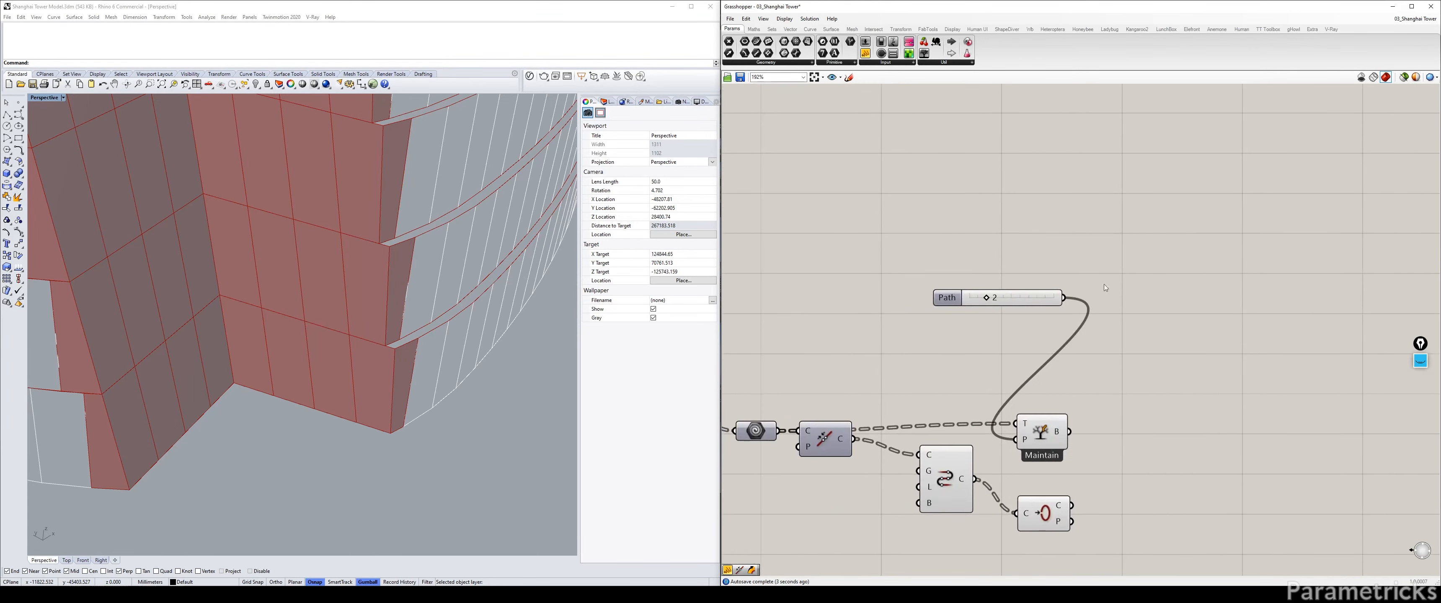
left_click_drag(1047, 502, 1045, 482)
key("Delete")
left_click_drag(956, 482, 939, 473)
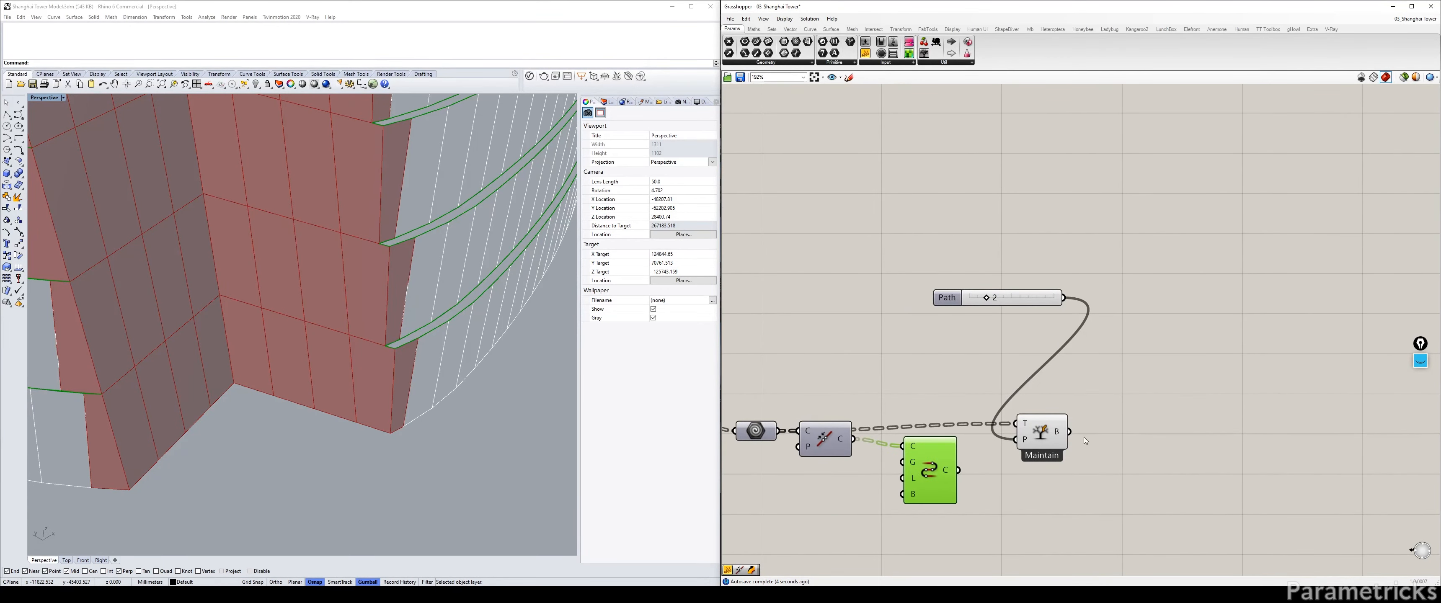
left_click_drag(1098, 470, 1035, 289)
key("Delete")
Step: Add a Boundary Surfaces component fed by the Connect Curves output
double_click(1036, 287)
type("BOUND")
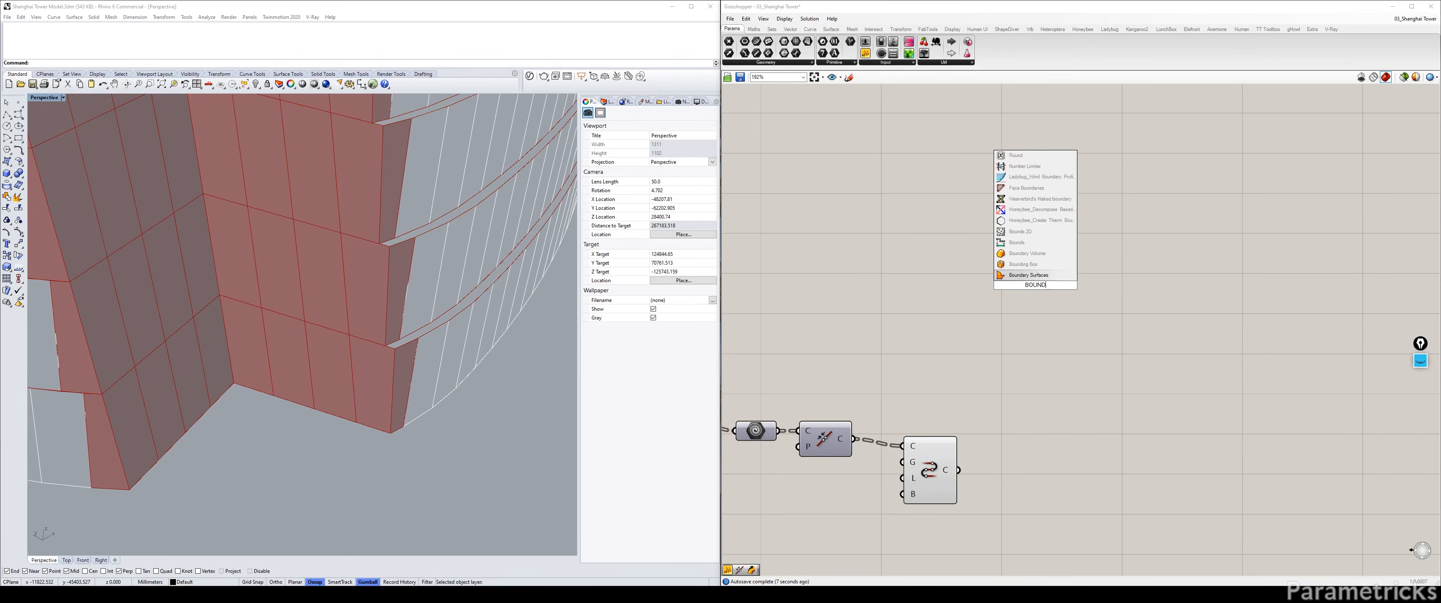
key("Return")
left_click_drag(959, 470, 1006, 468)
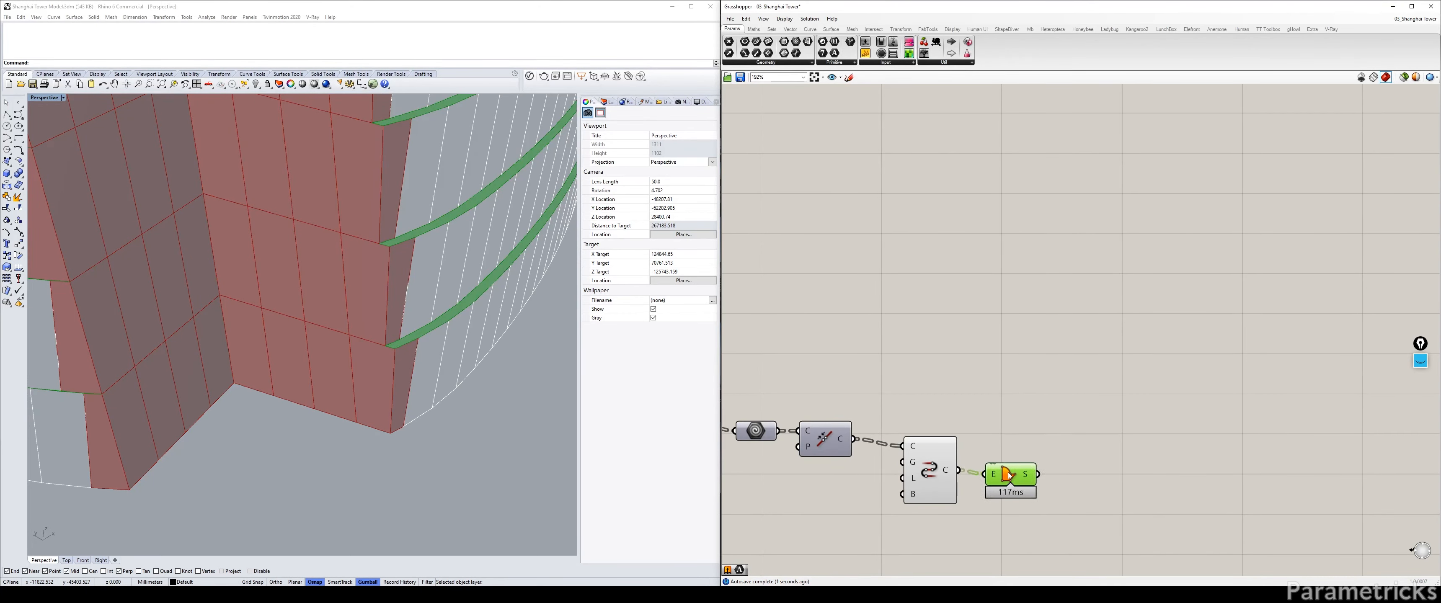
left_click(962, 434)
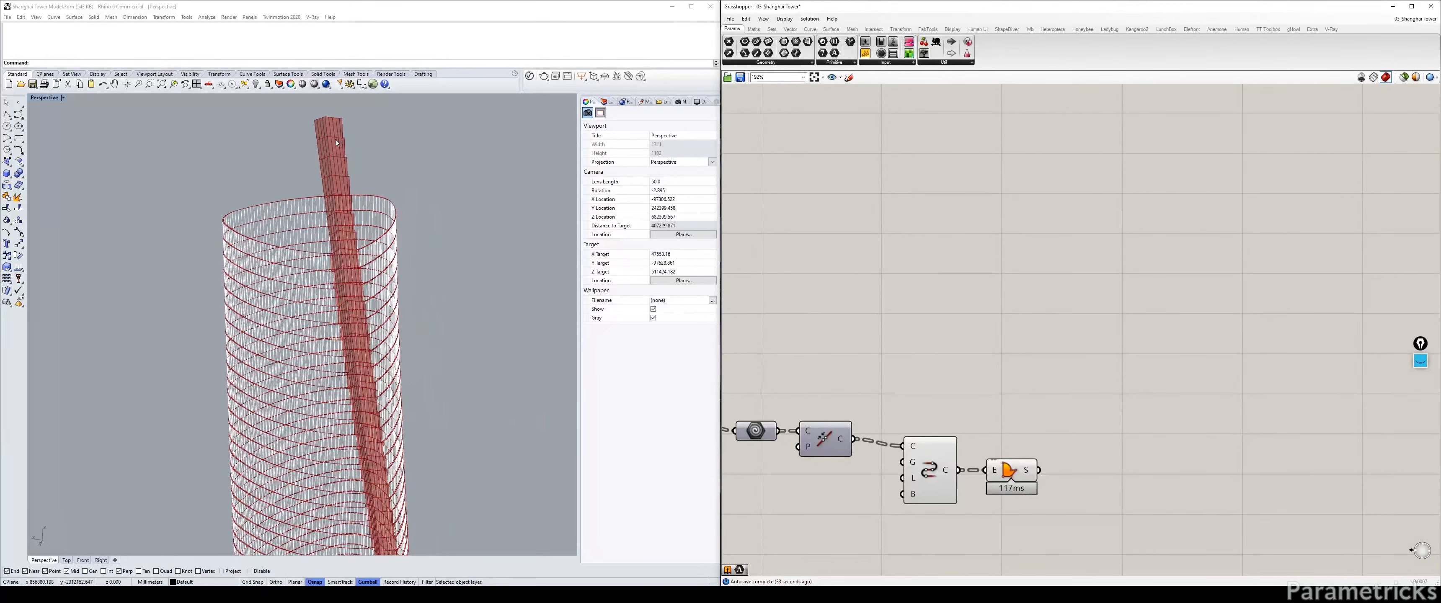
Step: Hide the Connect Curves preview and shift the Boundary Surfaces component further along the row
right_click_drag(894, 322, 979, 274)
scroll(979, 273, "down", 2)
left_click_drag(1006, 380, 1055, 371)
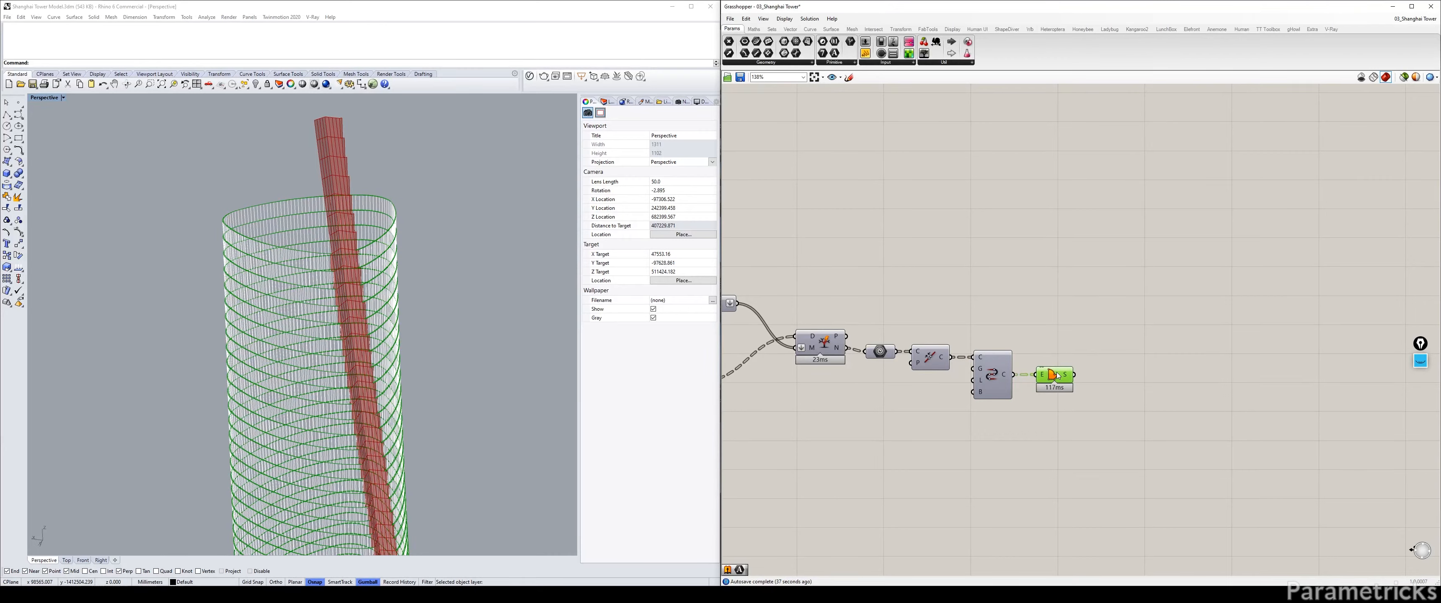
scroll(1056, 374, "down", 3)
left_click(850, 291)
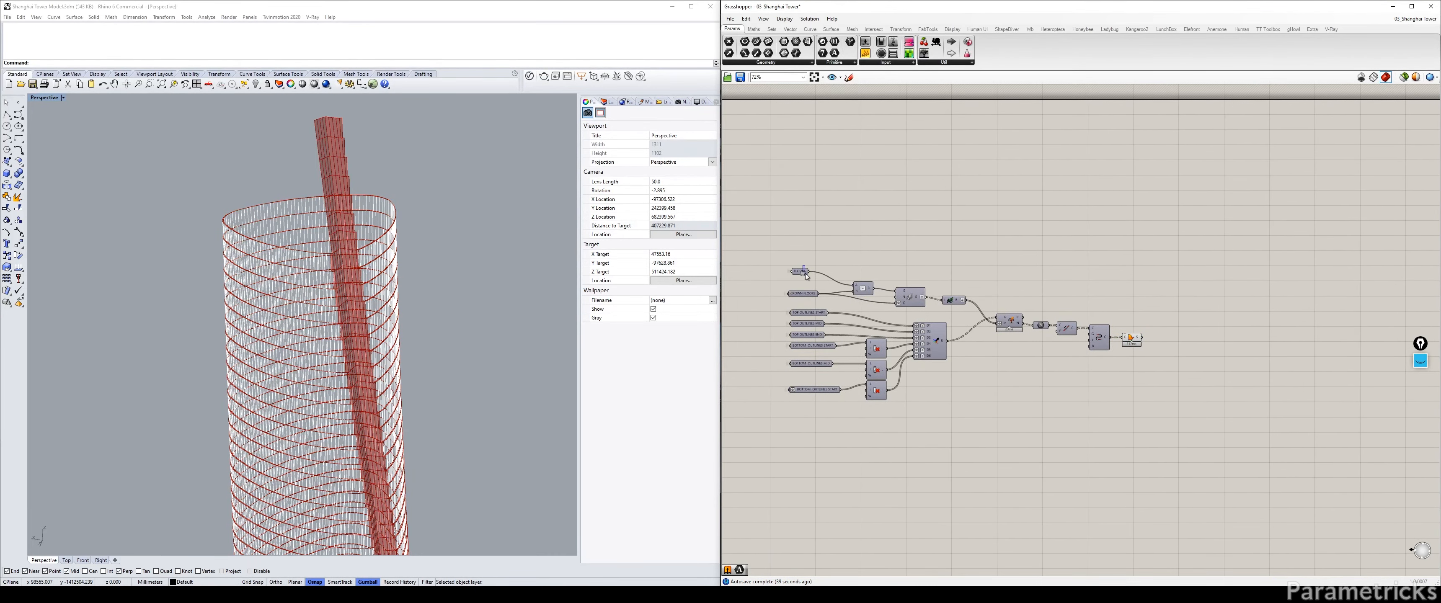
Step: Copy the "GENERAL PANELS SURFACES" title scribble from its group and place the copy above the new row of components
right_click_drag(805, 274, 1284, 235)
scroll(1022, 235, "down", 3)
right_click_drag(896, 227, 1160, 225)
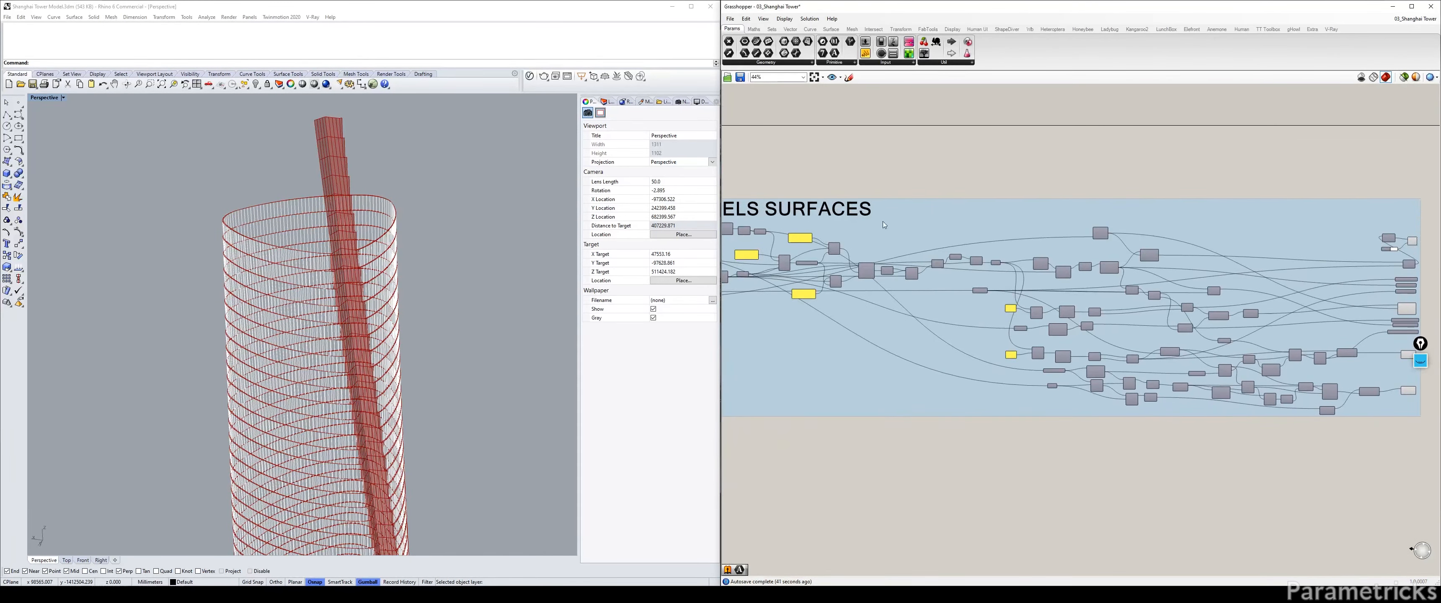
left_click(868, 216)
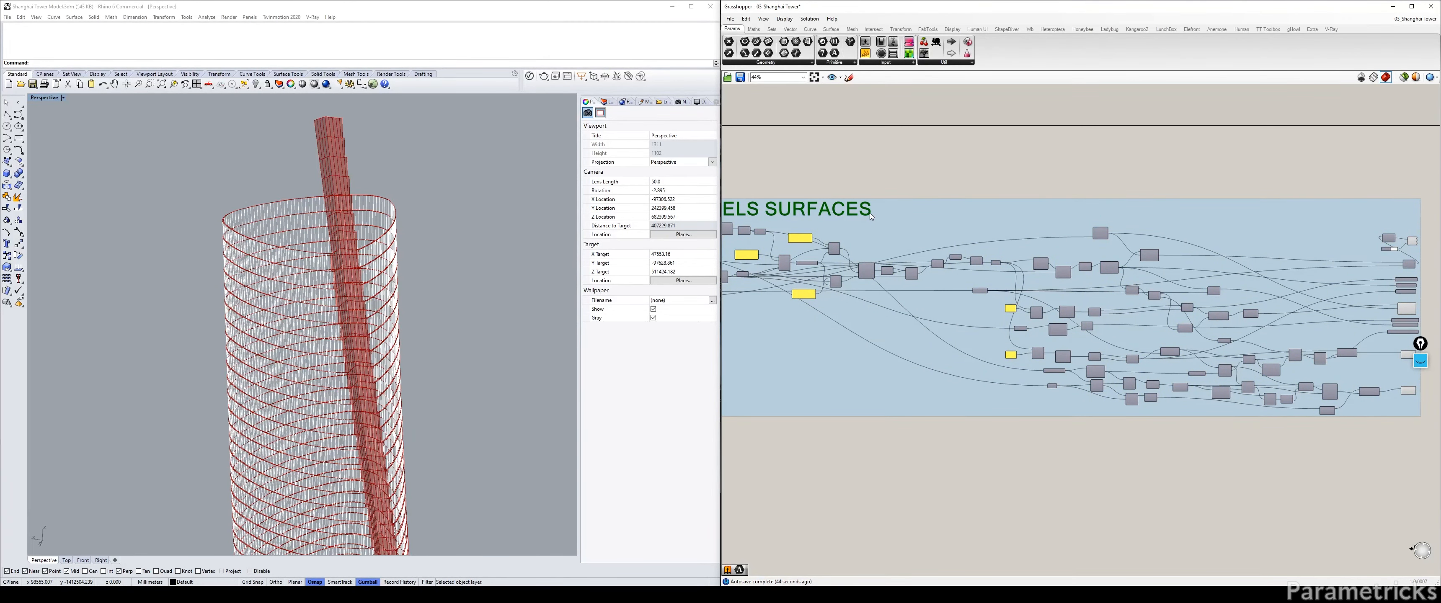
scroll(870, 216, "down", 2)
mouse_move(1415, 210)
right_mouse_down()
mouse_move(1119, 199)
mouse_move(844, 215)
right_mouse_up()
scroll(844, 215, "up", 5)
type("GENERAL PANELS SURFACES")
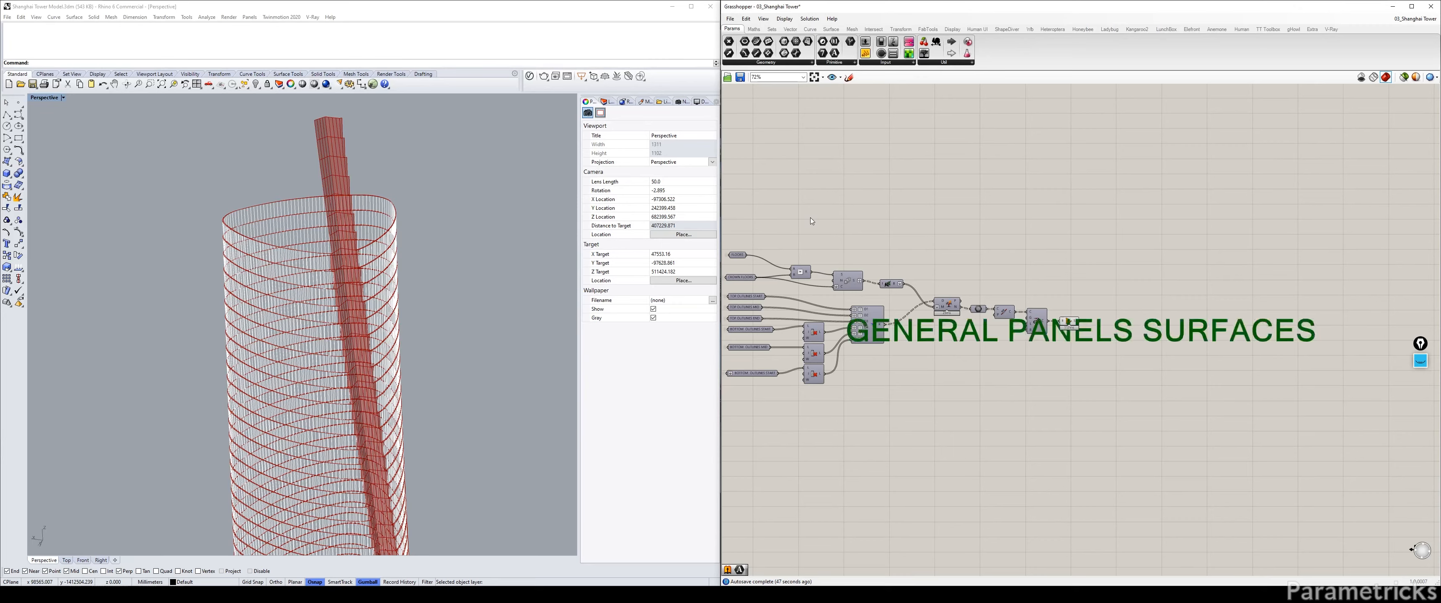
left_click_drag(944, 340, 847, 248)
left_click(934, 342)
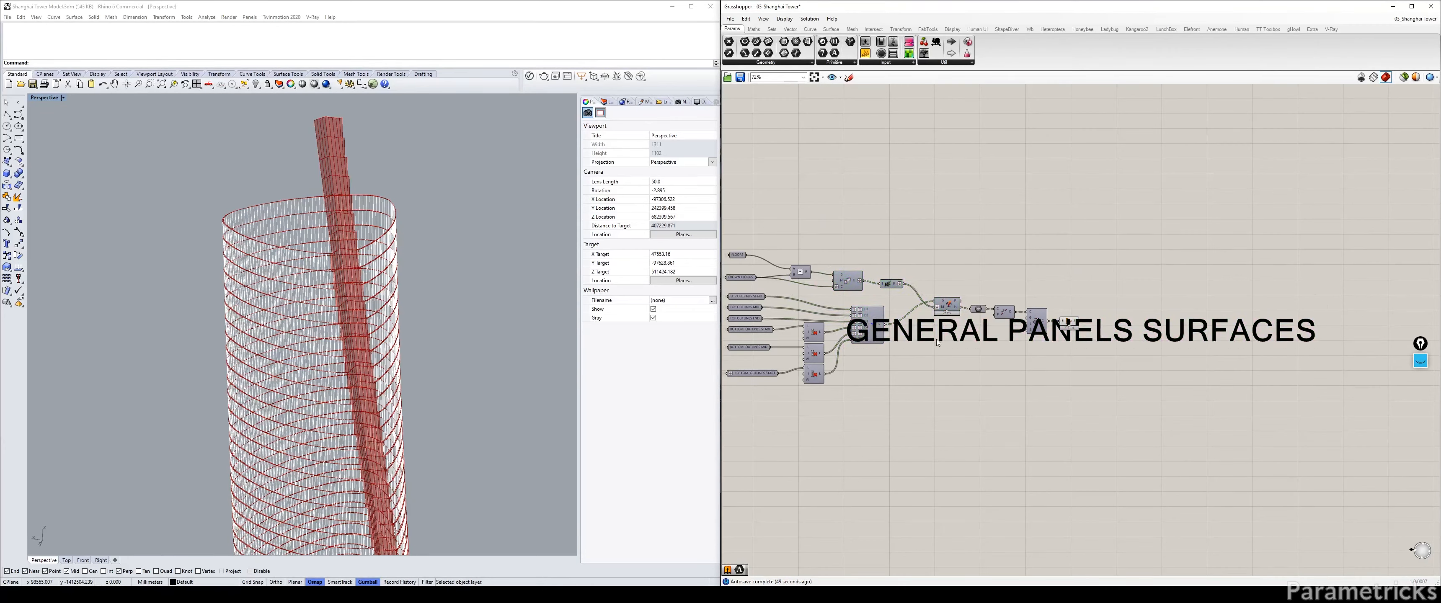
left_click_drag(936, 332, 819, 234)
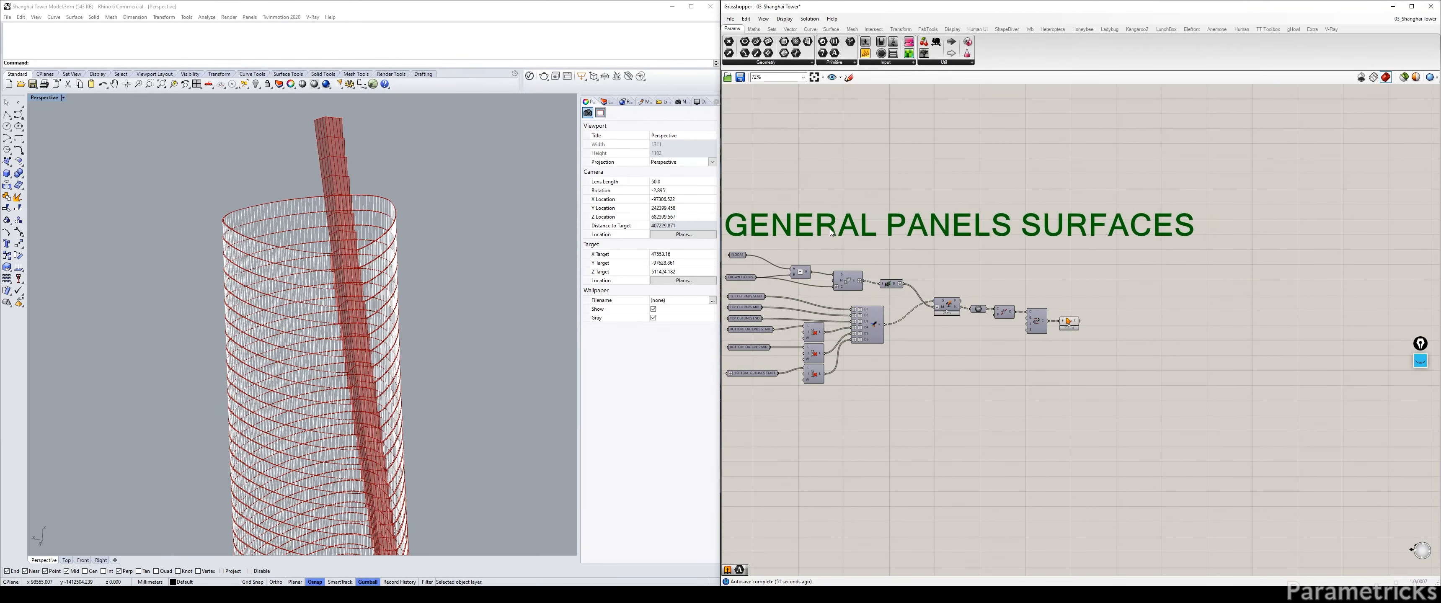
Step: Change the copied title scribble above the new components to read "GENERAL GAP INFILLS"
double_click(833, 227)
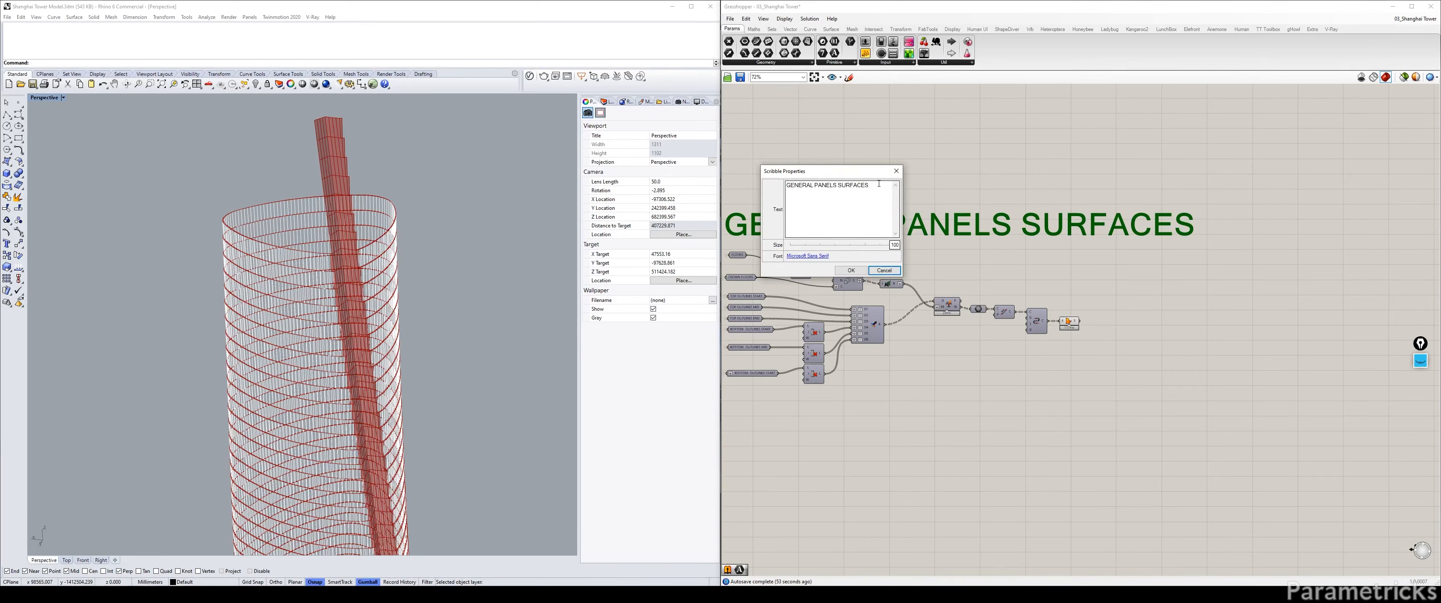
key("Tab")
left_click_drag(879, 189, 857, 192)
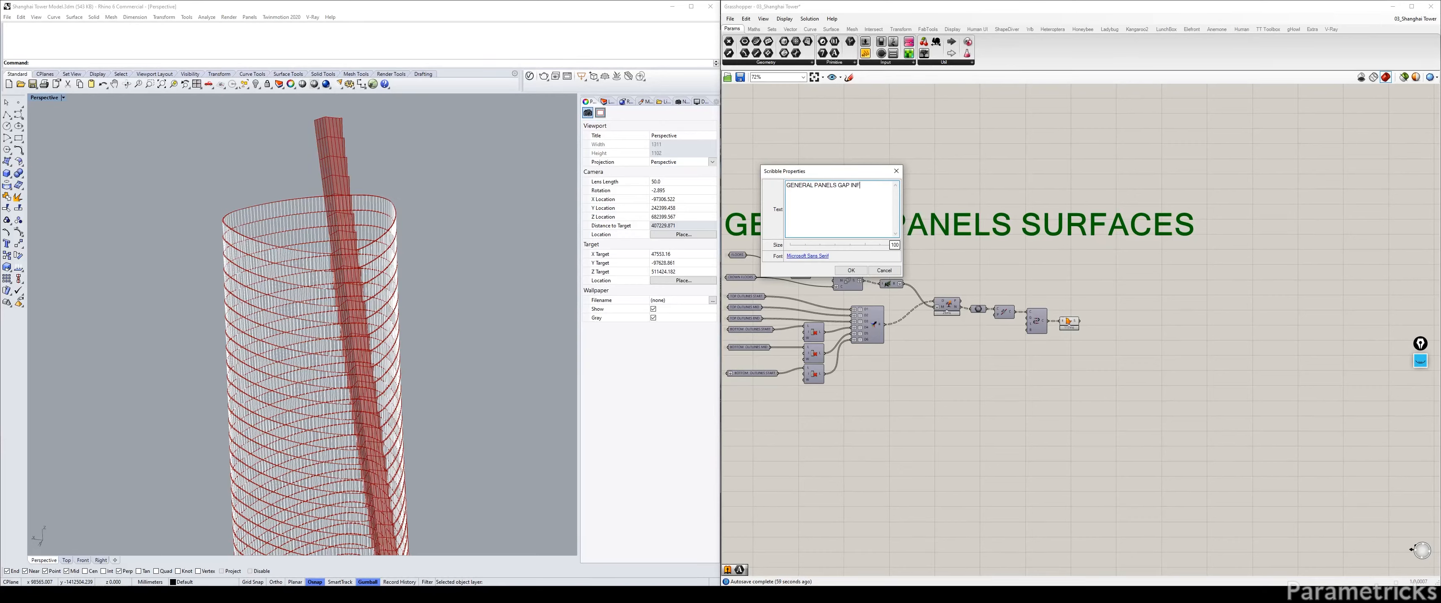
left_click(850, 269)
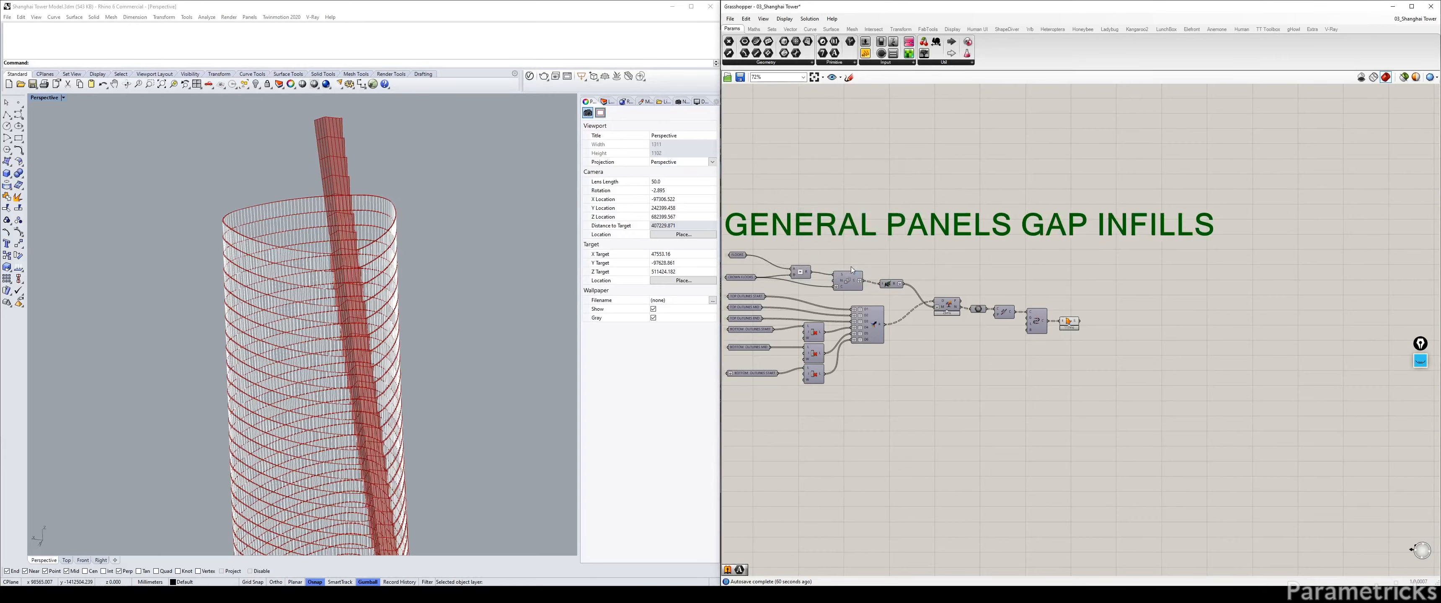
double_click(895, 225)
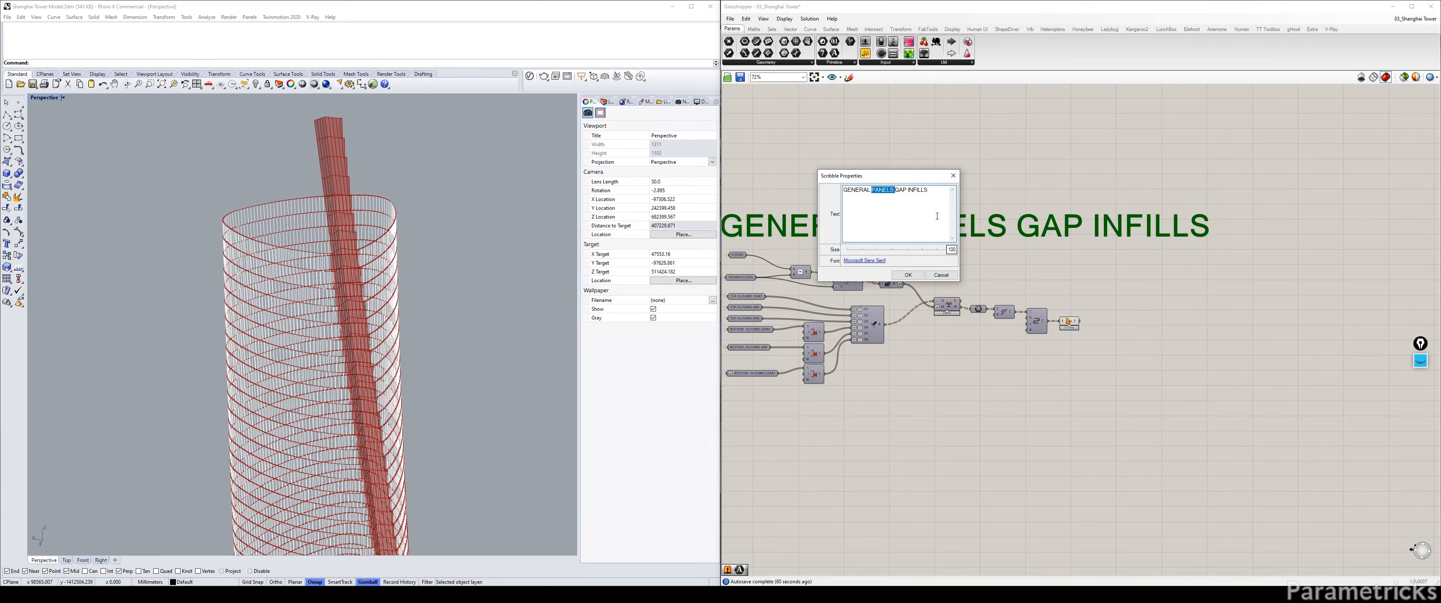
left_click(916, 278)
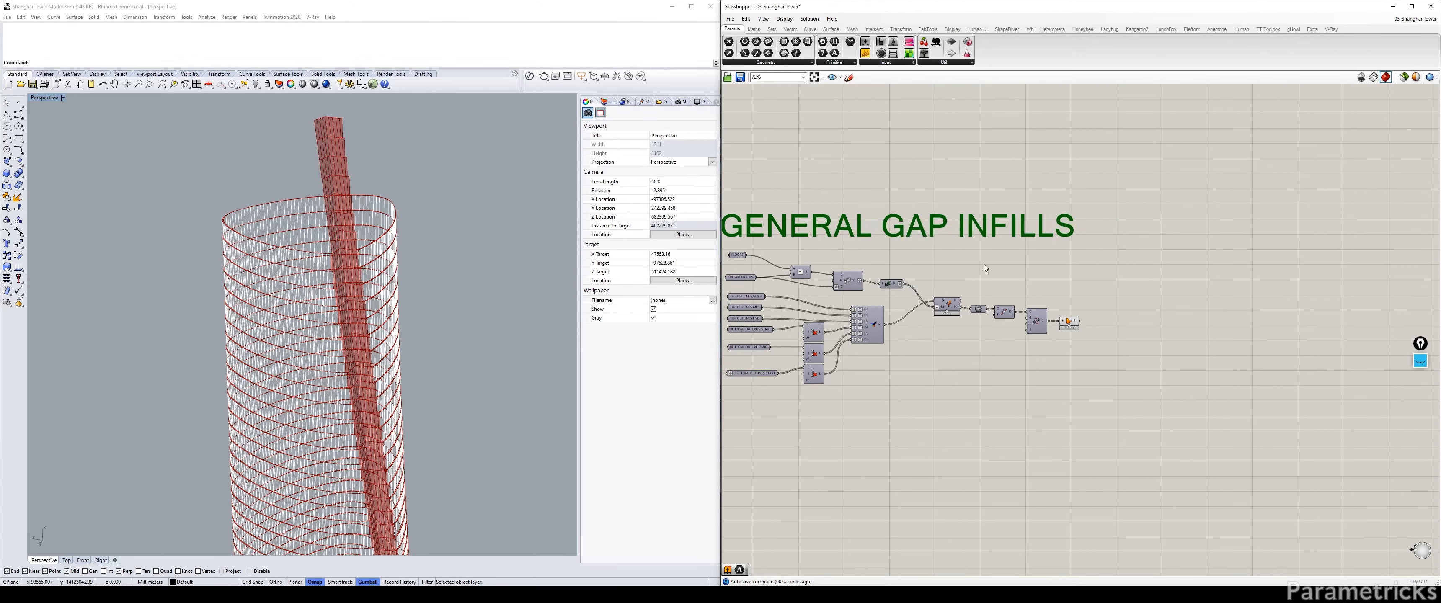
Step: Group the new row of components together with its GENERAL GAP INFILLS title and nudge the group slightly away from its neighbour
right_click_drag(984, 265, 1070, 271)
left_click_drag(1263, 202, 759, 417)
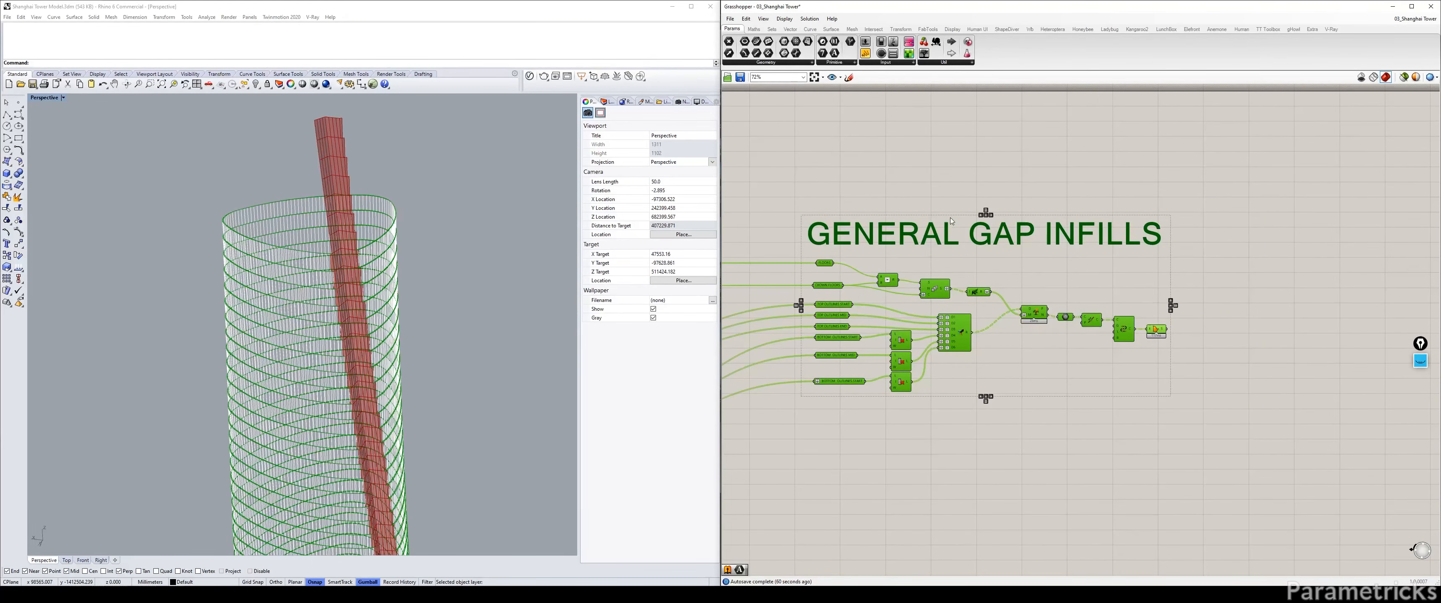
key("ctrl+g")
scroll(993, 269, "down", 3)
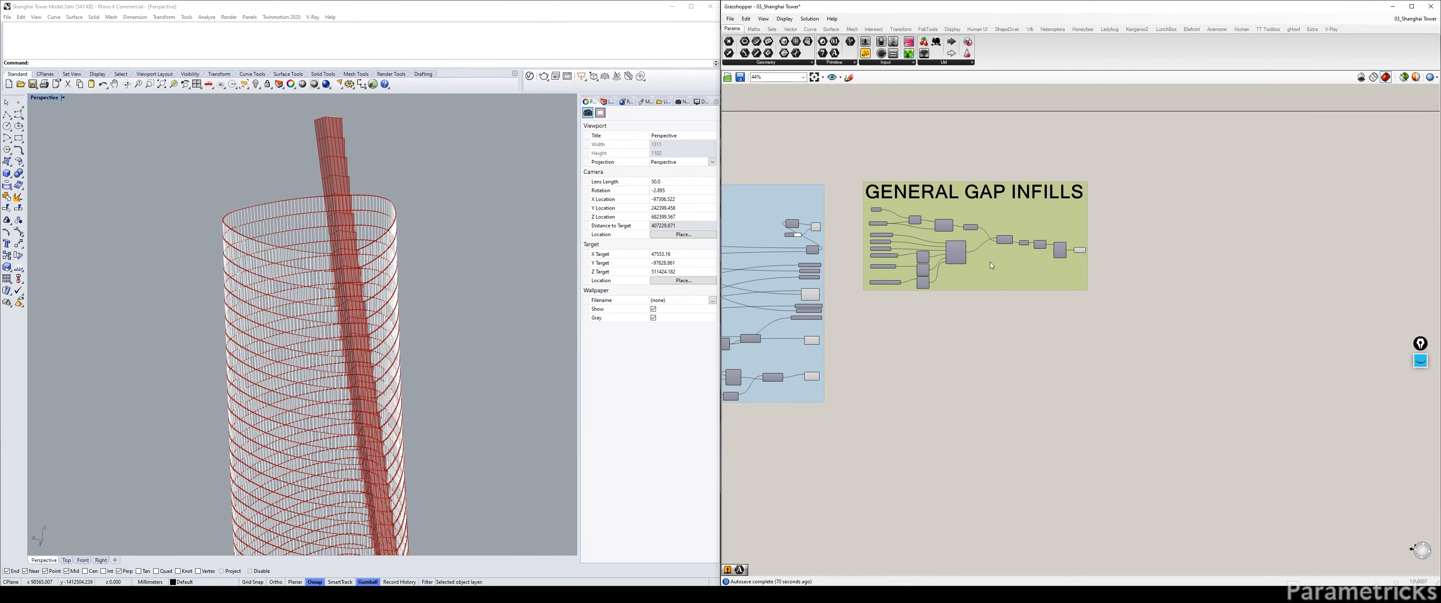
left_click_drag(990, 262, 994, 262)
left_click(1011, 316)
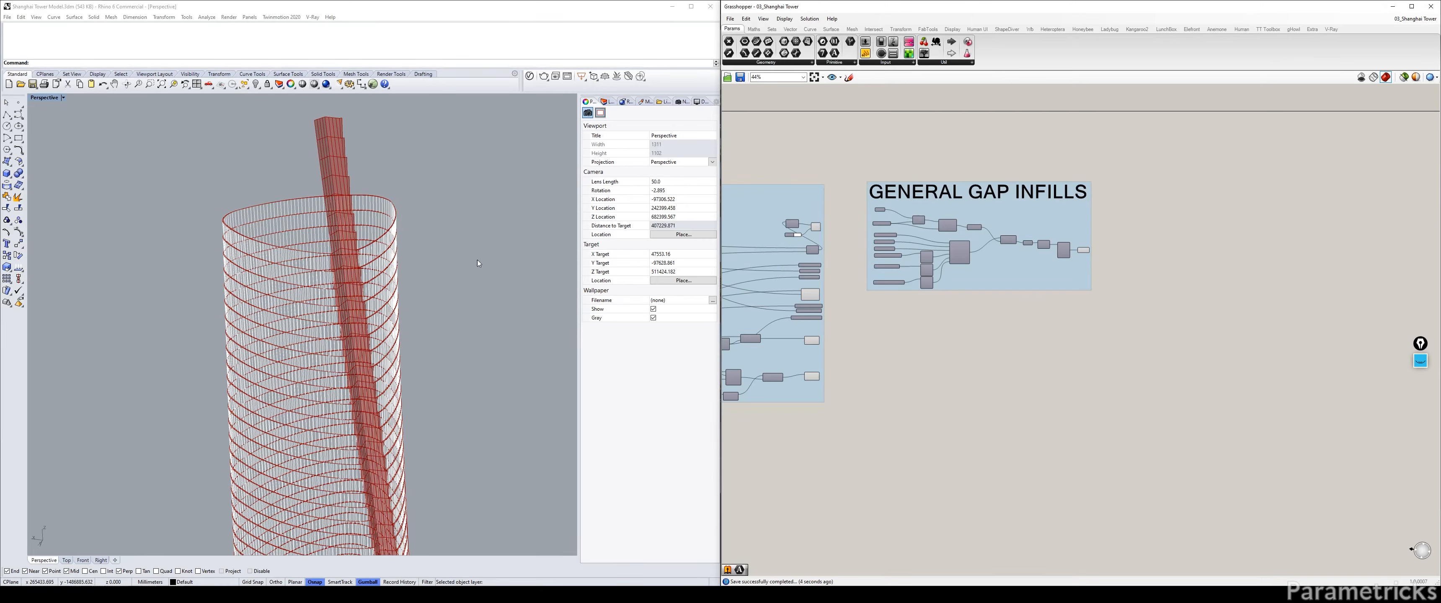
Step: Examine the tower's top in the perspective view and review the whole definition from the parameters to the gap infills group
right_click_drag(477, 260, 173, 300)
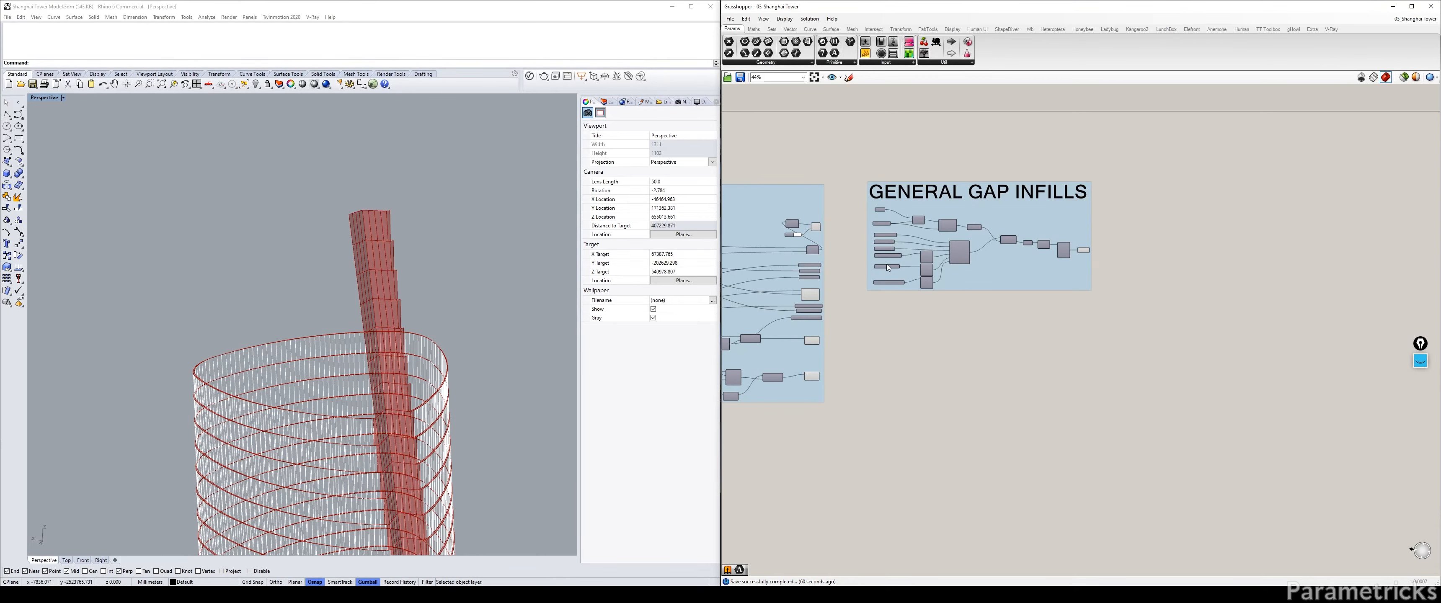
scroll(887, 267, "down", 7)
right_click_drag(875, 270, 1222, 259)
right_click_drag(909, 251, 1198, 234)
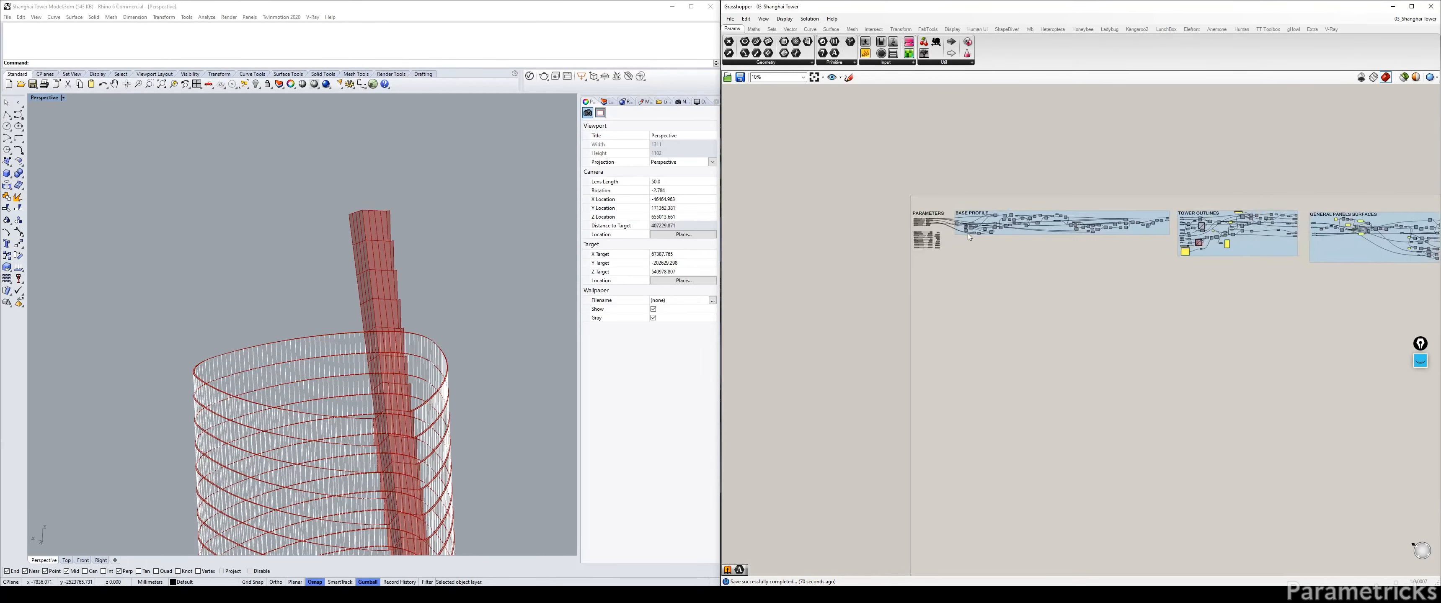
scroll(959, 236, "up", 5)
right_click_drag(959, 237, 822, 228)
scroll(995, 230, "down", 3)
right_click_drag(1371, 223, 839, 226)
right_click_drag(1181, 224, 920, 246)
scroll(959, 230, "up", 4)
scroll(959, 230, "up", 1)
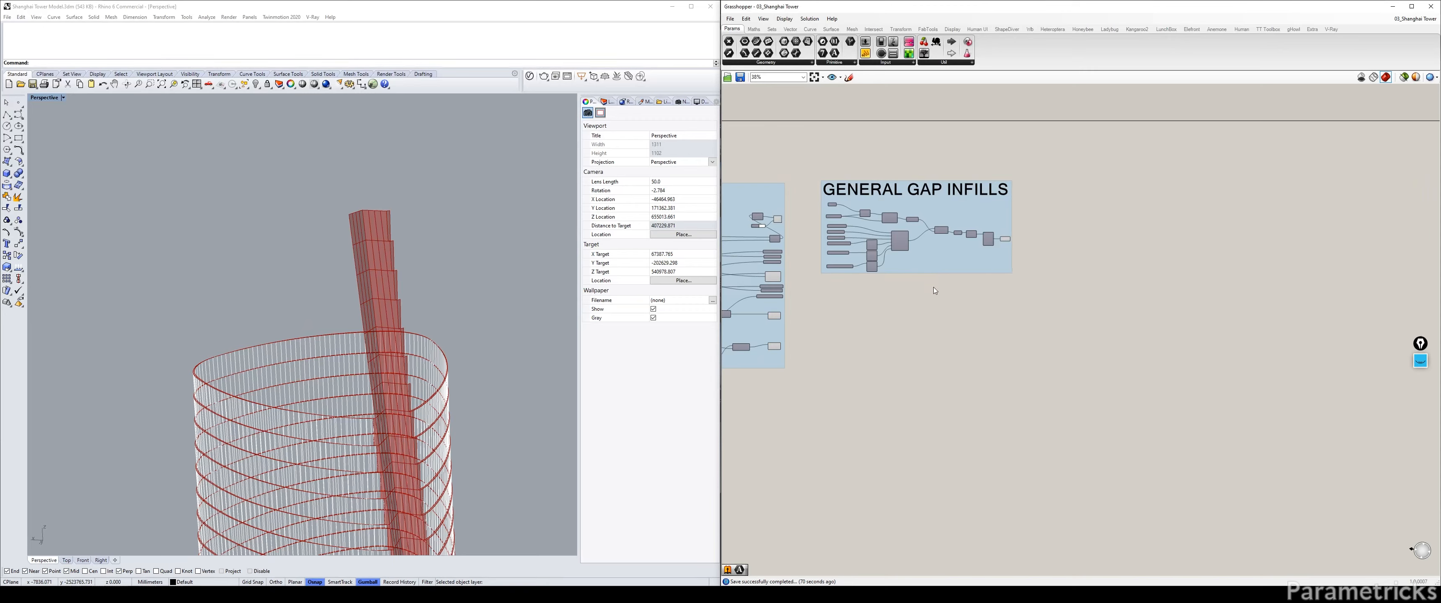
Step: Move the GENERAL GAP INFILLS group slightly further from the neighbouring group and realign the component where its two wire branches meet
left_click_drag(932, 256, 950, 253)
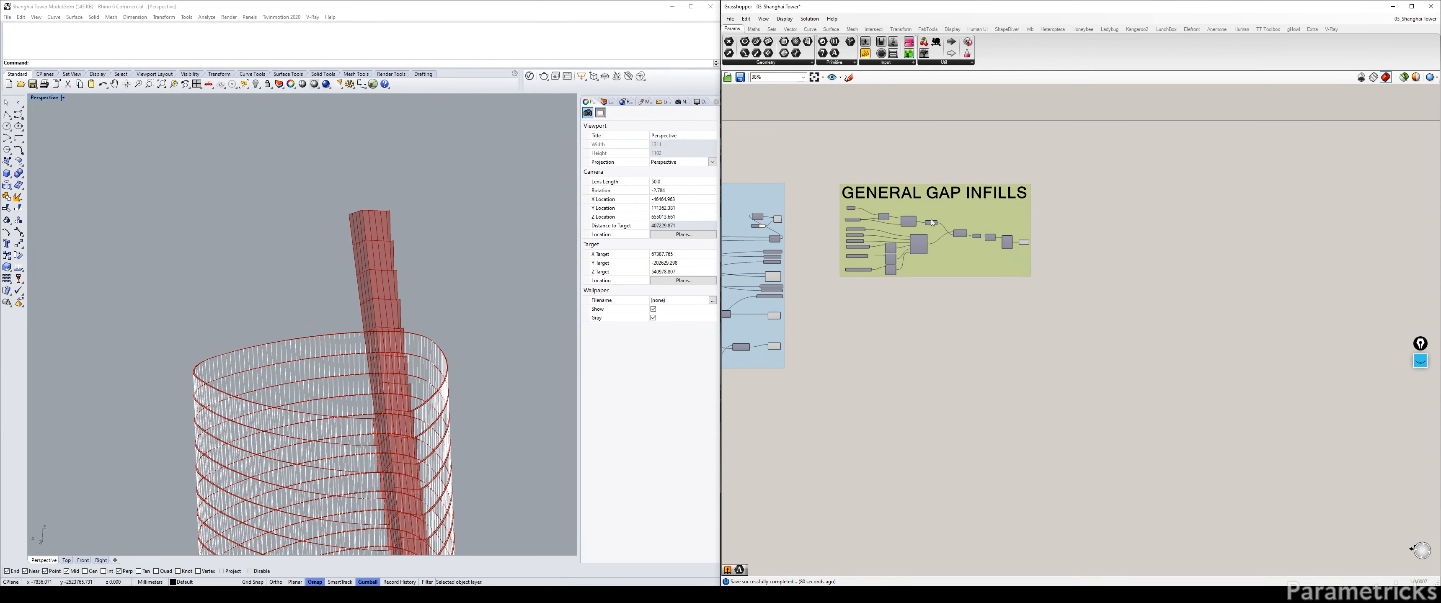
scroll(955, 248, "up", 3)
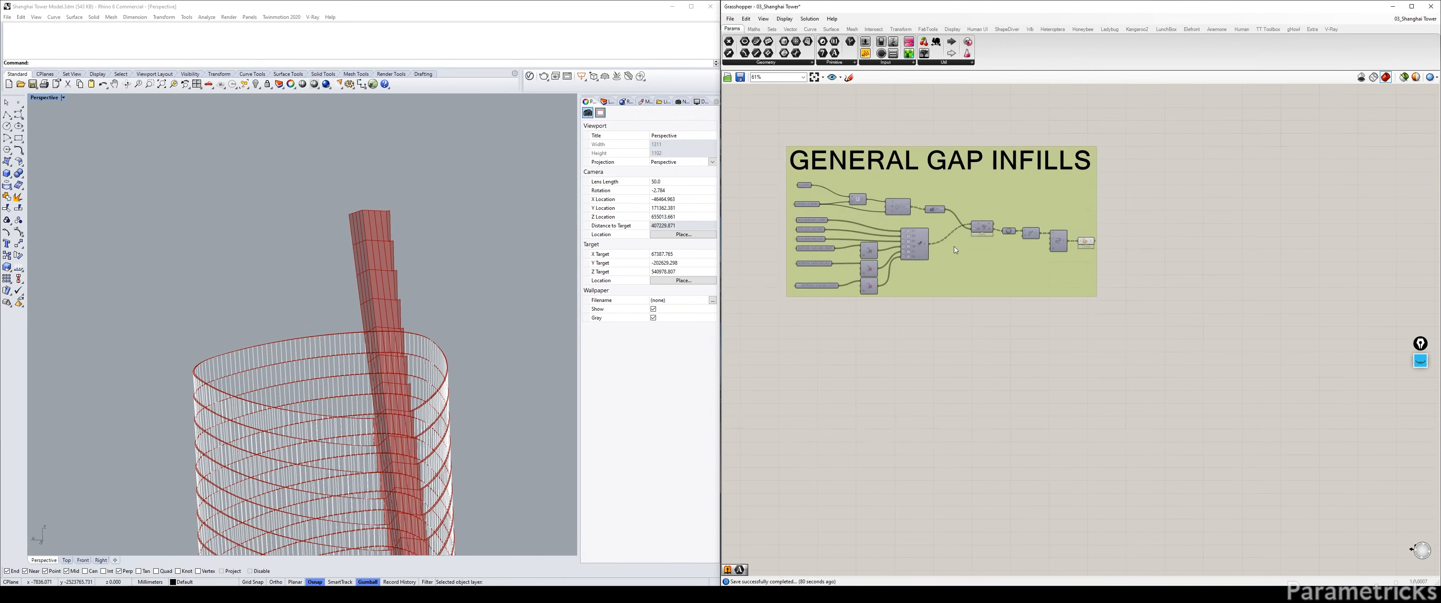
left_click(984, 326)
scroll(988, 248, "up", 2)
left_click_drag(979, 219, 972, 214)
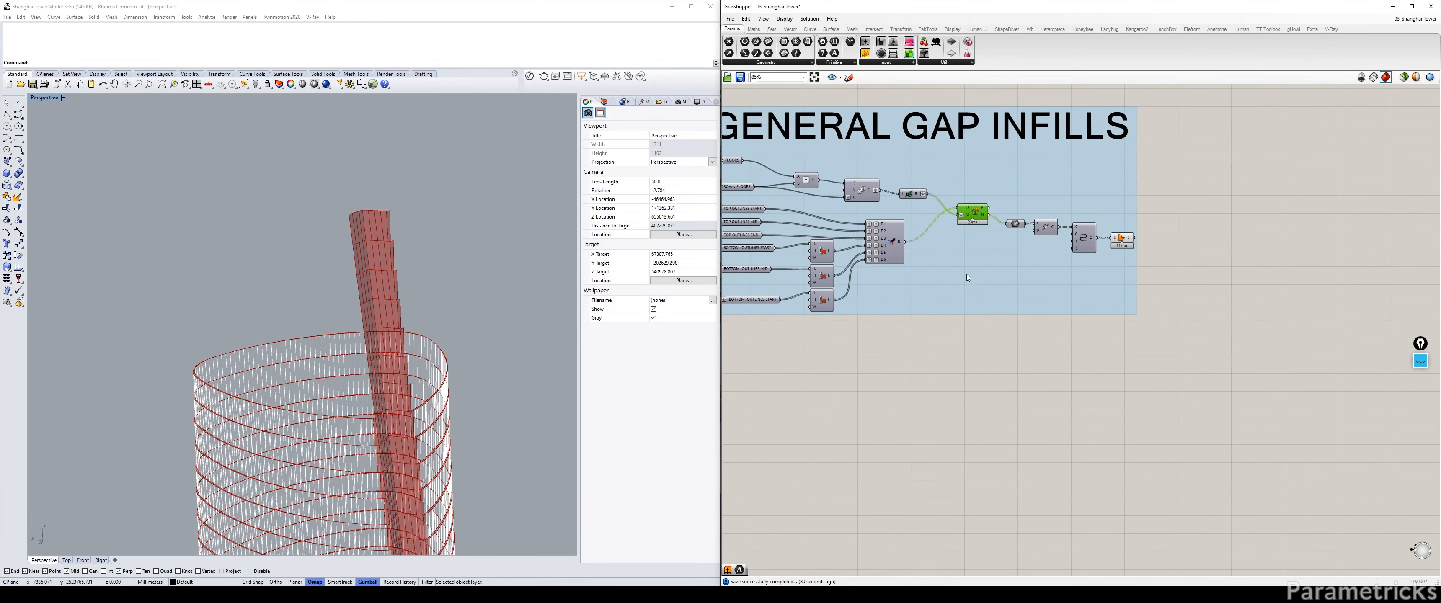
left_click(977, 355)
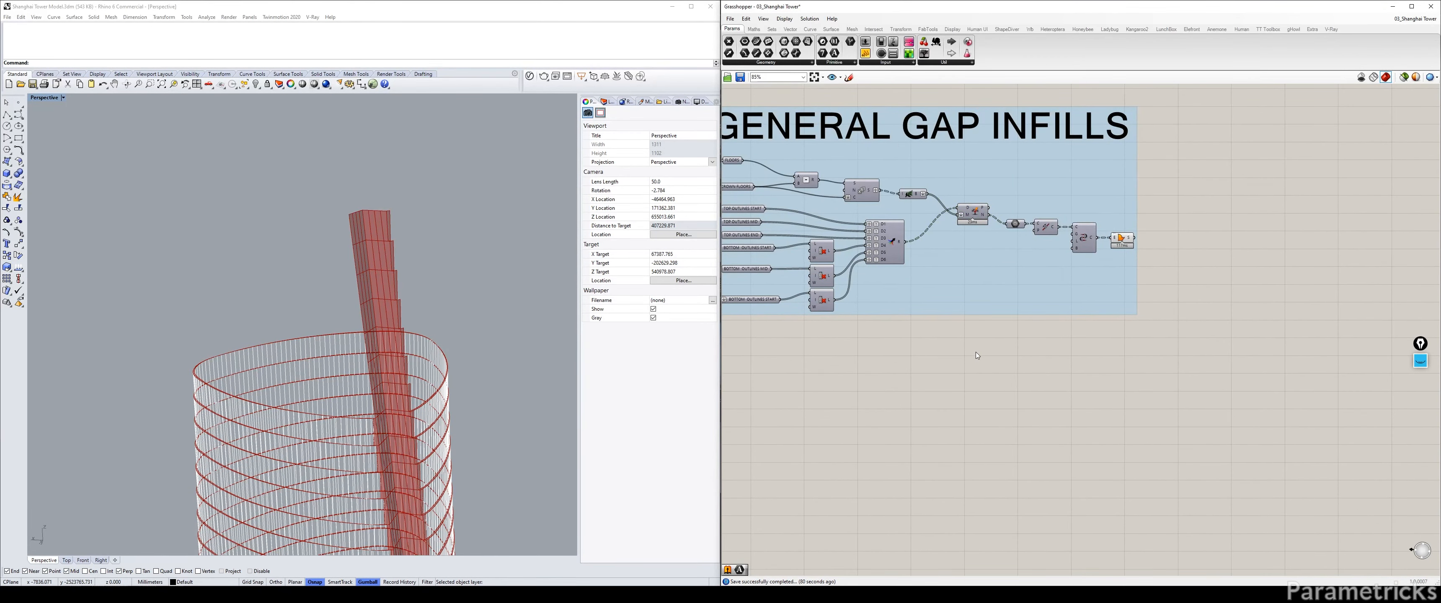